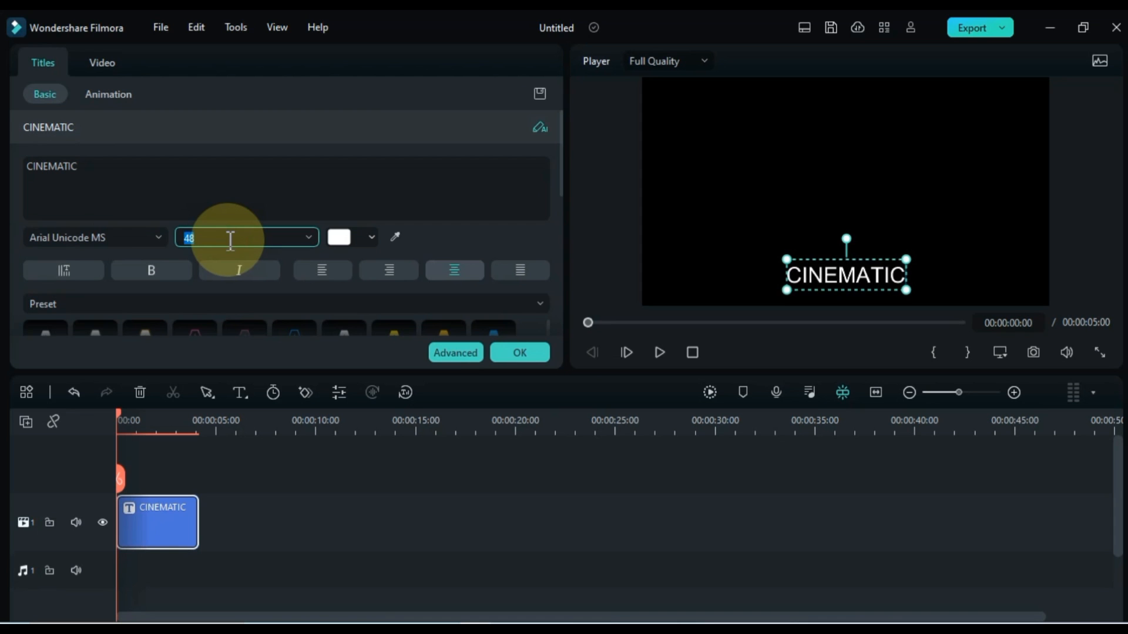
Set the CINEMATIC title's font size to 48 and its font to Cinzel Decorative Bold.
type("48")
left_click(122, 237)
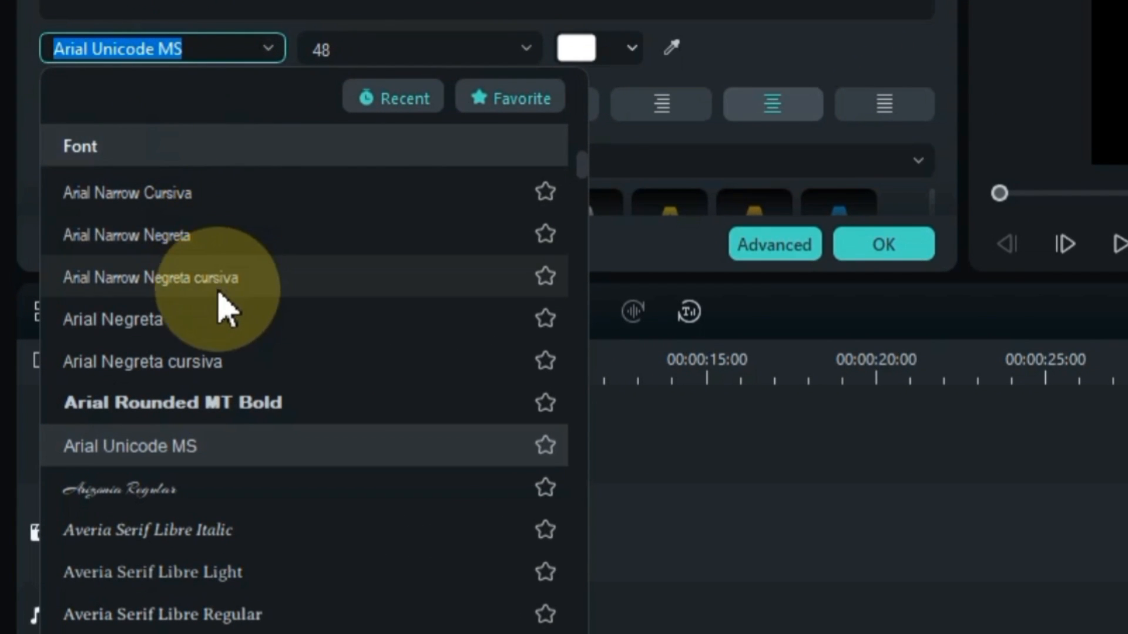
scroll(227, 353, "down", 3)
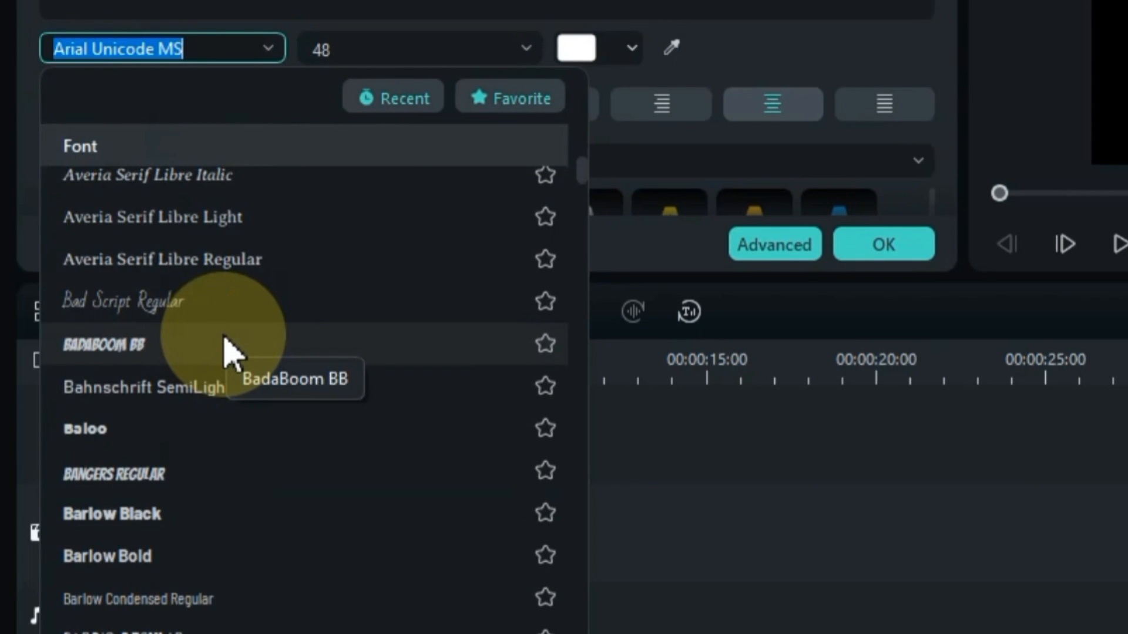
scroll(227, 352, "down", 1)
scroll(232, 353, "down", 10)
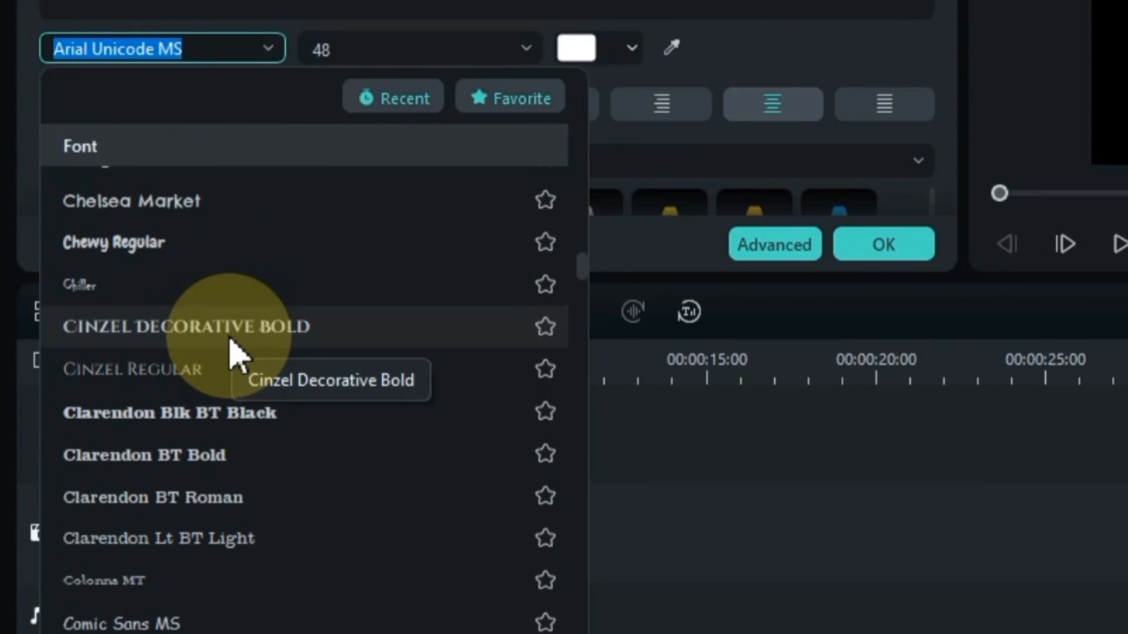
left_click(185, 327)
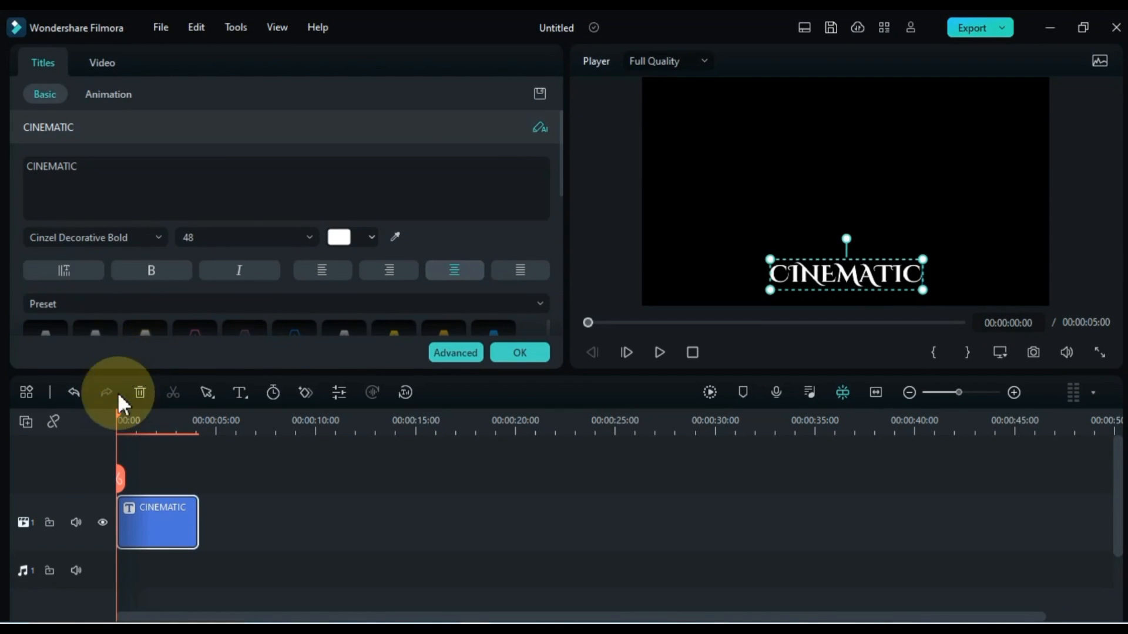
Copy the CINEMATIC title clip and paste it at the start of a new video track above it.
right_click(157, 520)
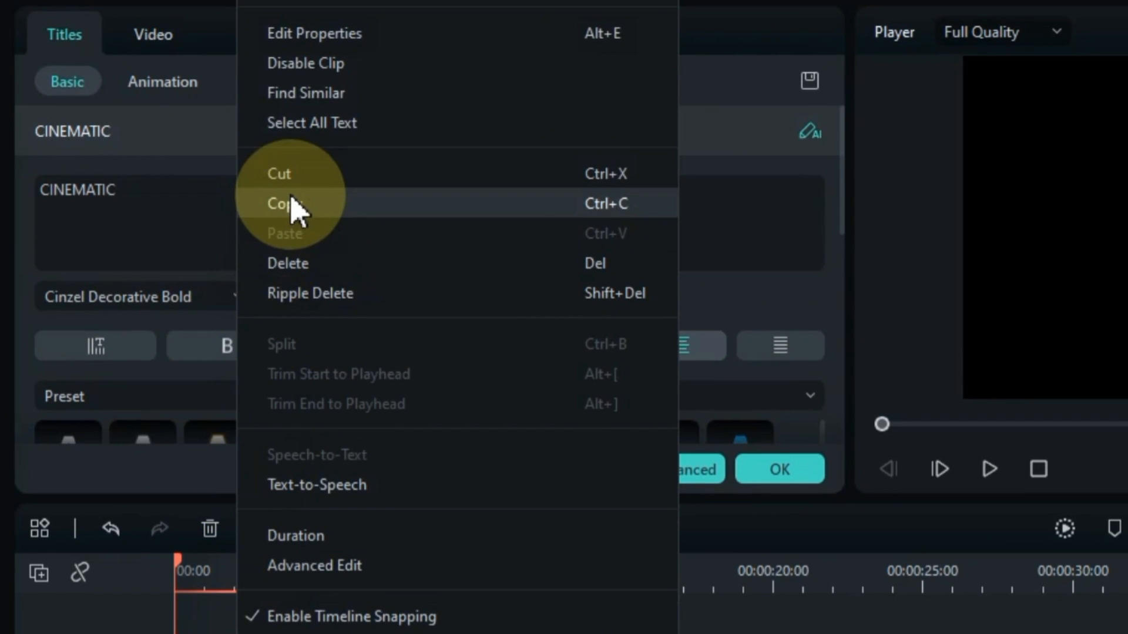
left_click(292, 204)
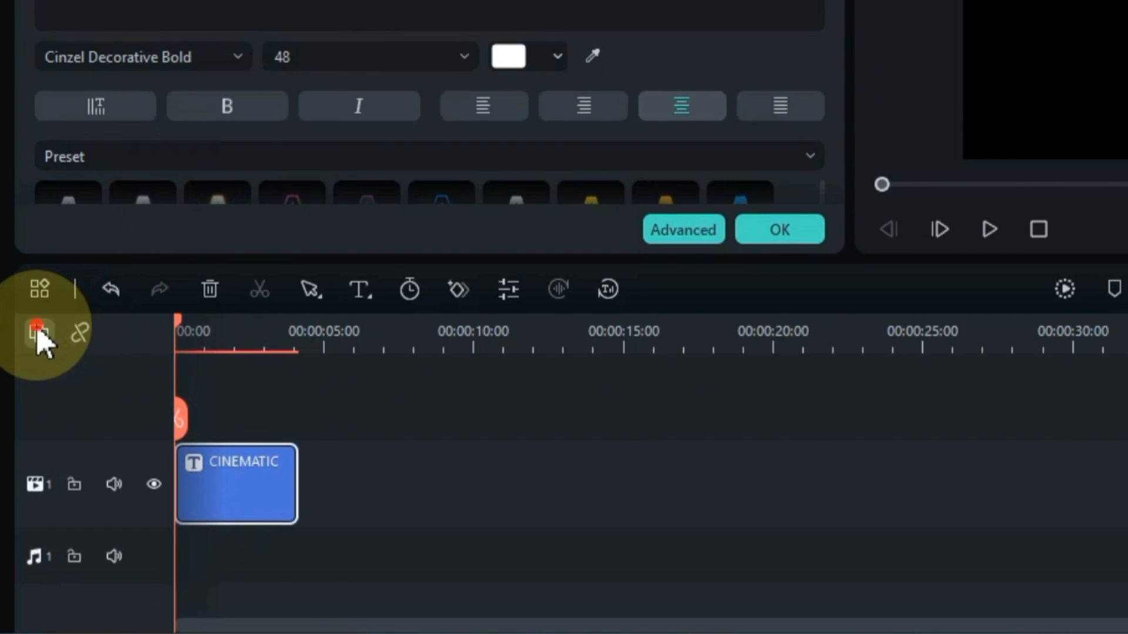
left_click(40, 575)
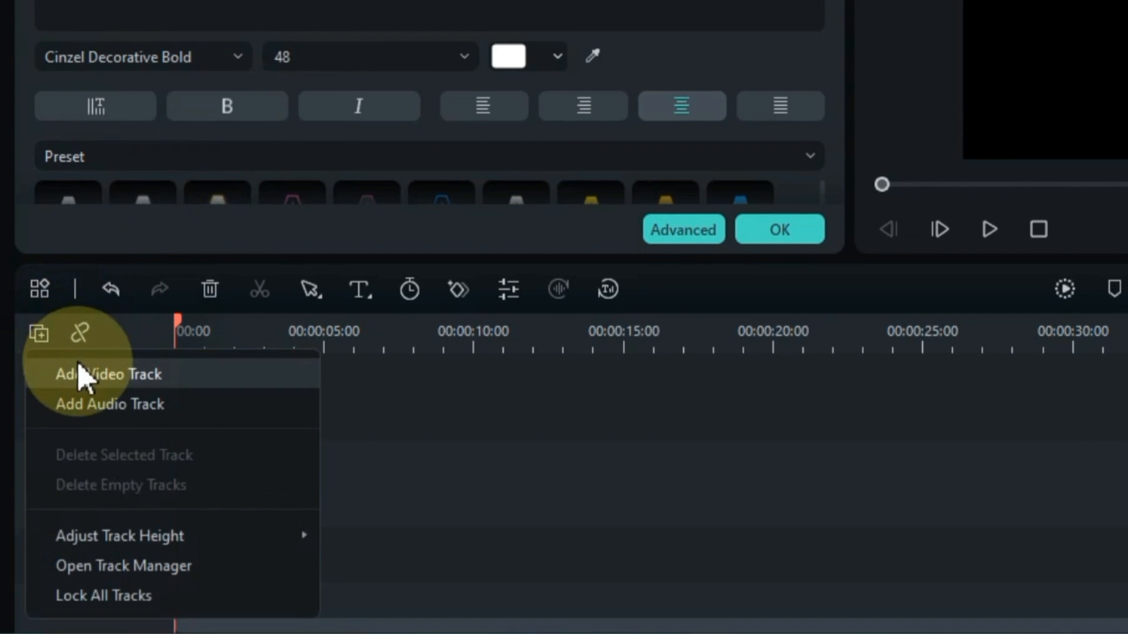
left_click(79, 376)
left_click(200, 468)
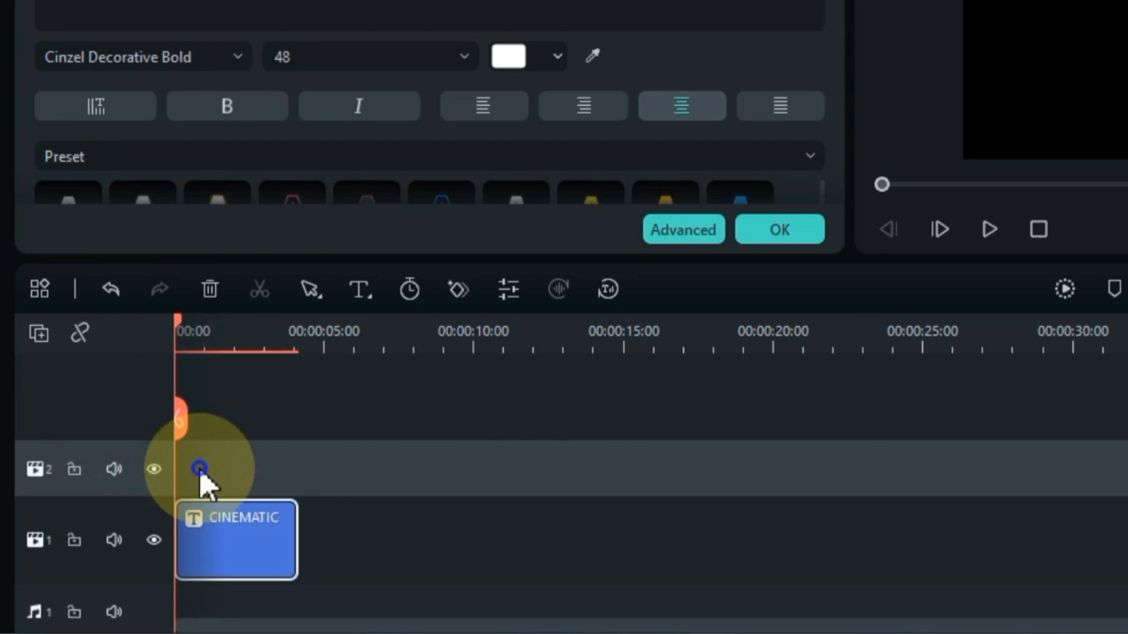
right_click(200, 468)
left_click(335, 1)
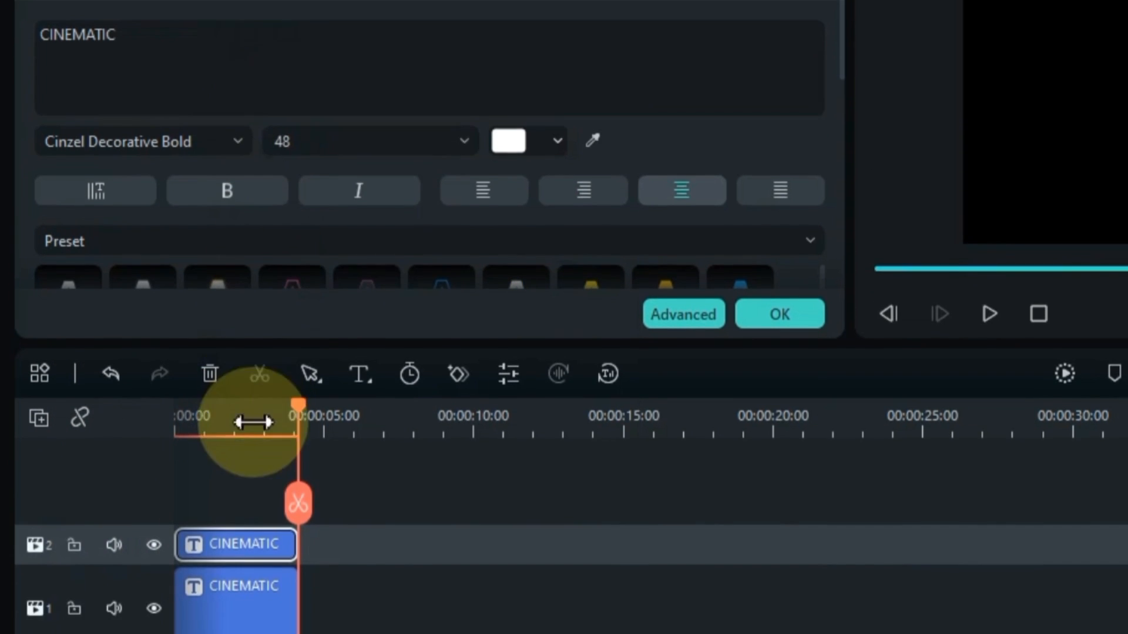
In the advanced text editor, centre the copied title in the frame and change its text to TRAILER.
double_click(238, 543)
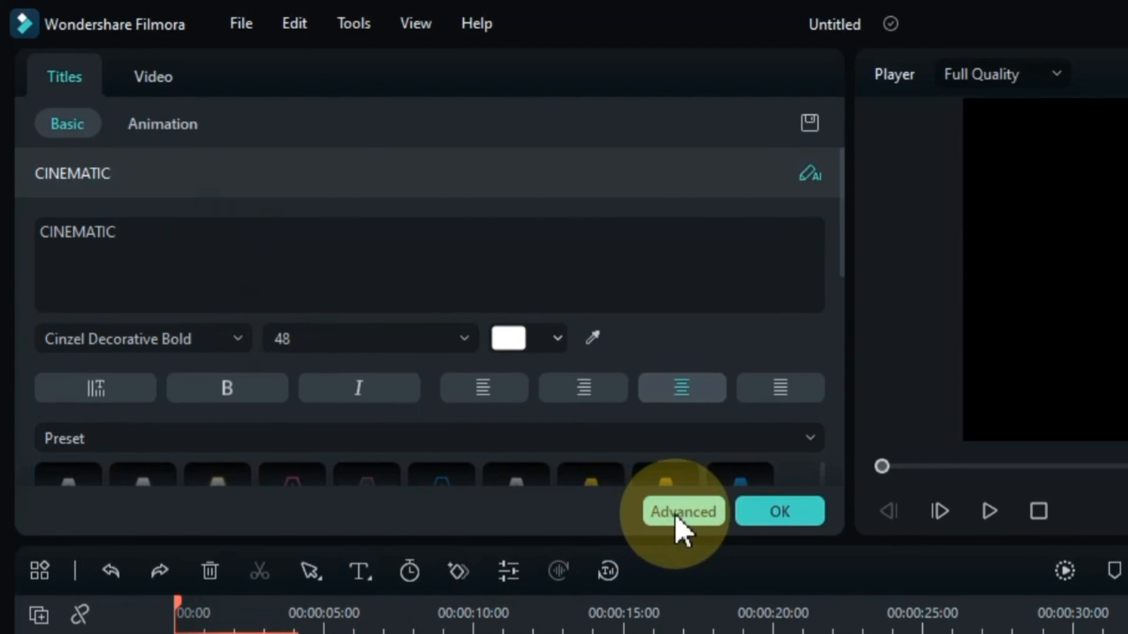
left_click(679, 512)
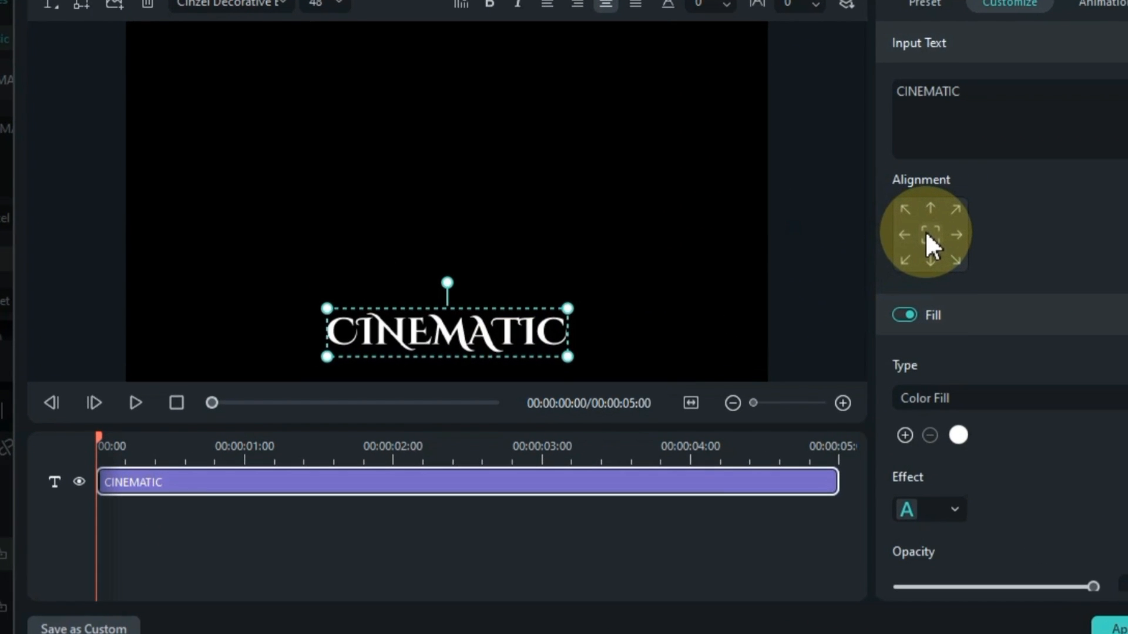
left_click(796, 247)
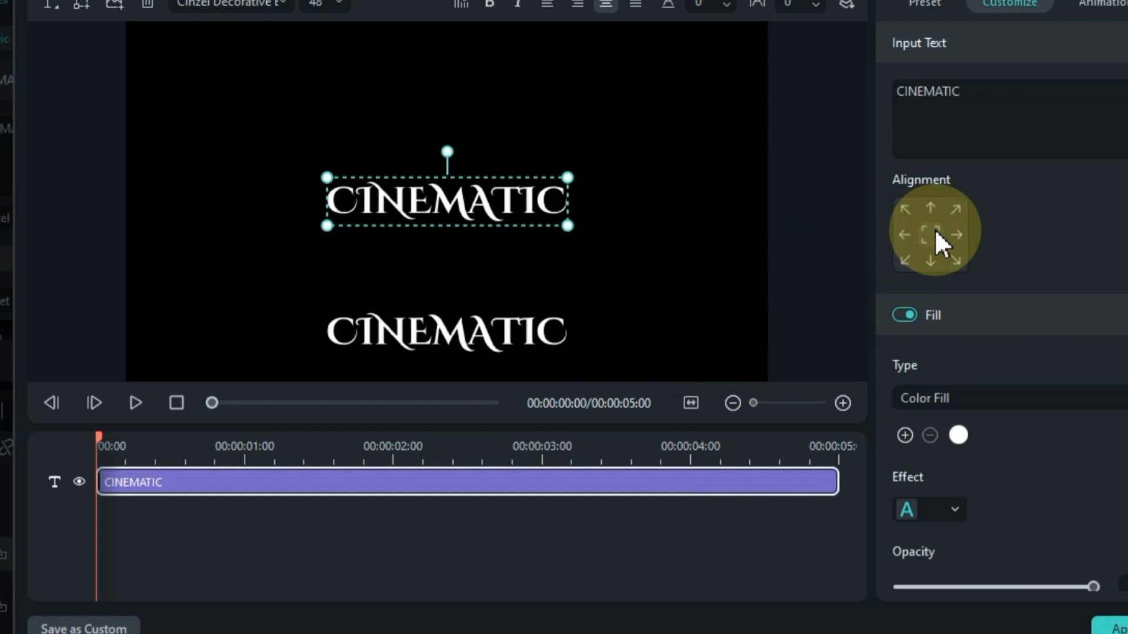
left_click(1012, 99)
key("ctrl+a")
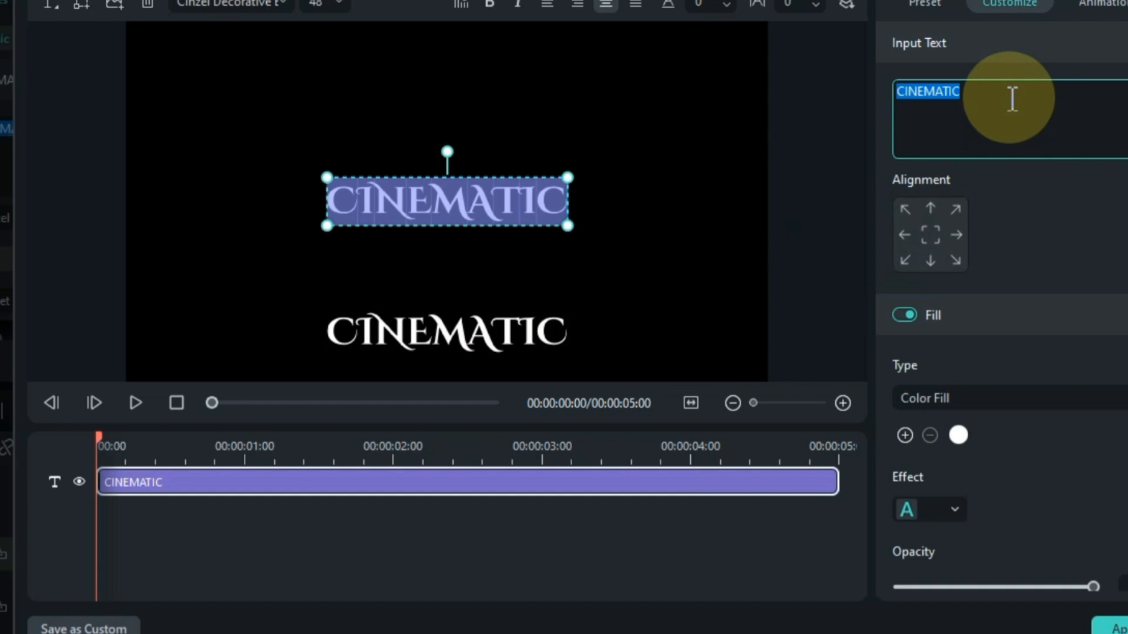
type("TRAILE")
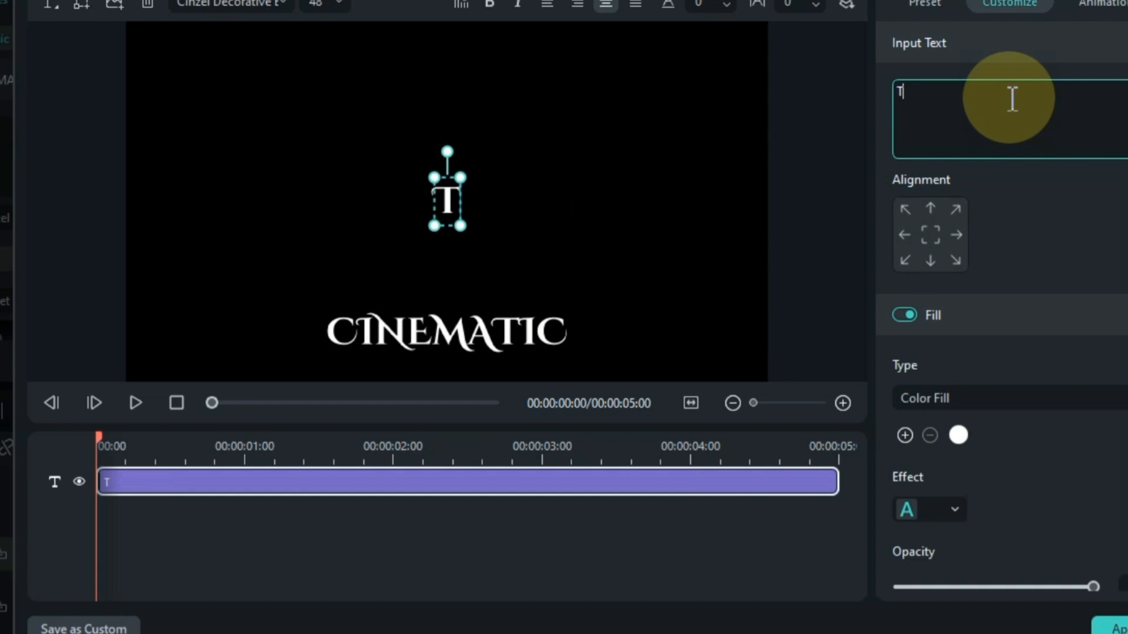
type("R")
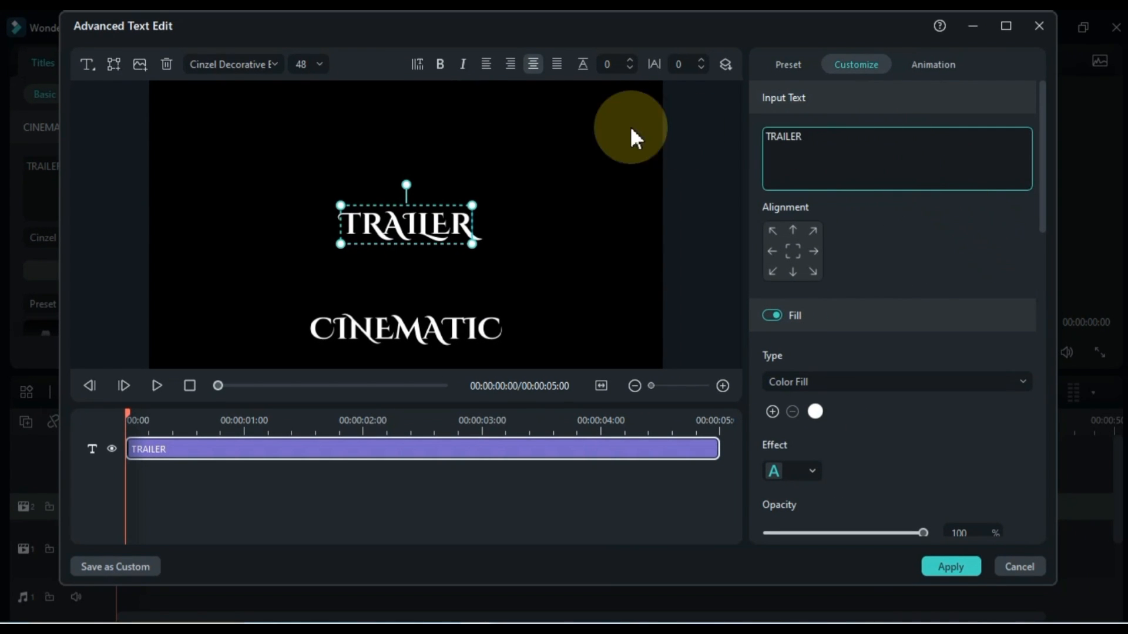
Set the TRAILER text's font size to 80 and apply the advanced text edits.
left_click(313, 65)
scroll(315, 65, "up", 3)
scroll(316, 65, "down", 20)
scroll(315, 64, "down", 8)
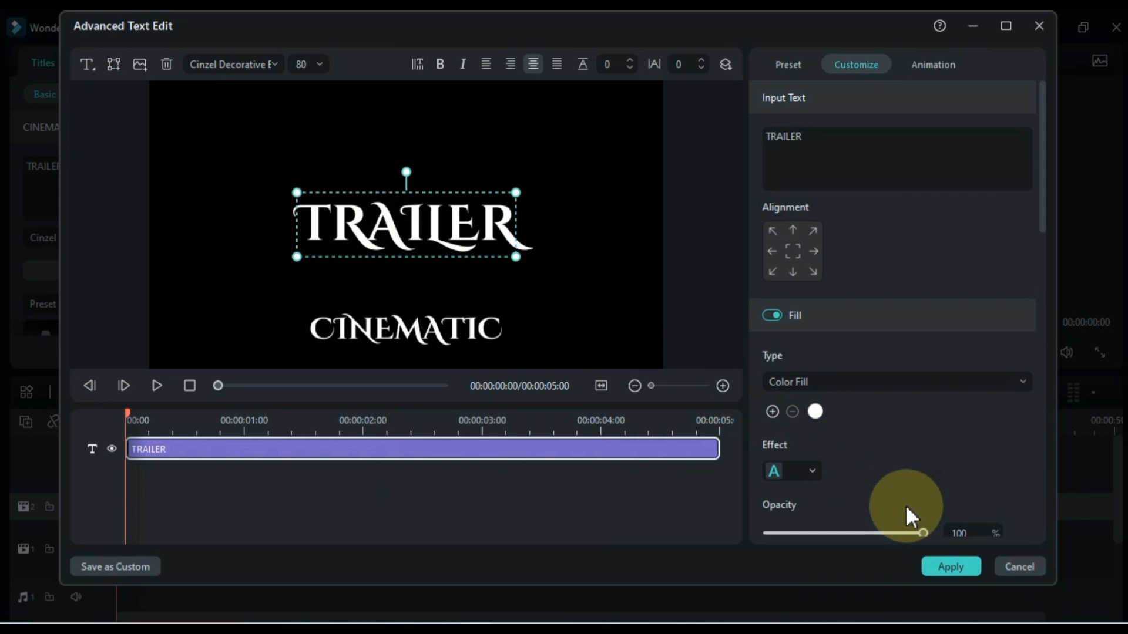
left_click(940, 572)
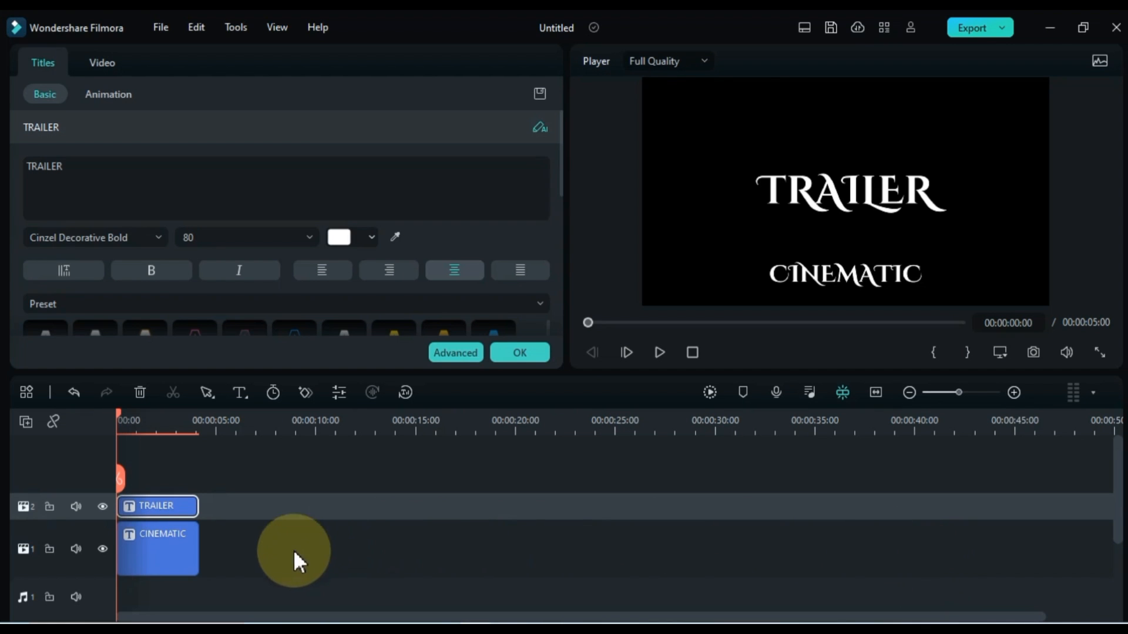
Move the CINEMATIC title in the preview to just above the TRAILER text.
left_click(166, 558)
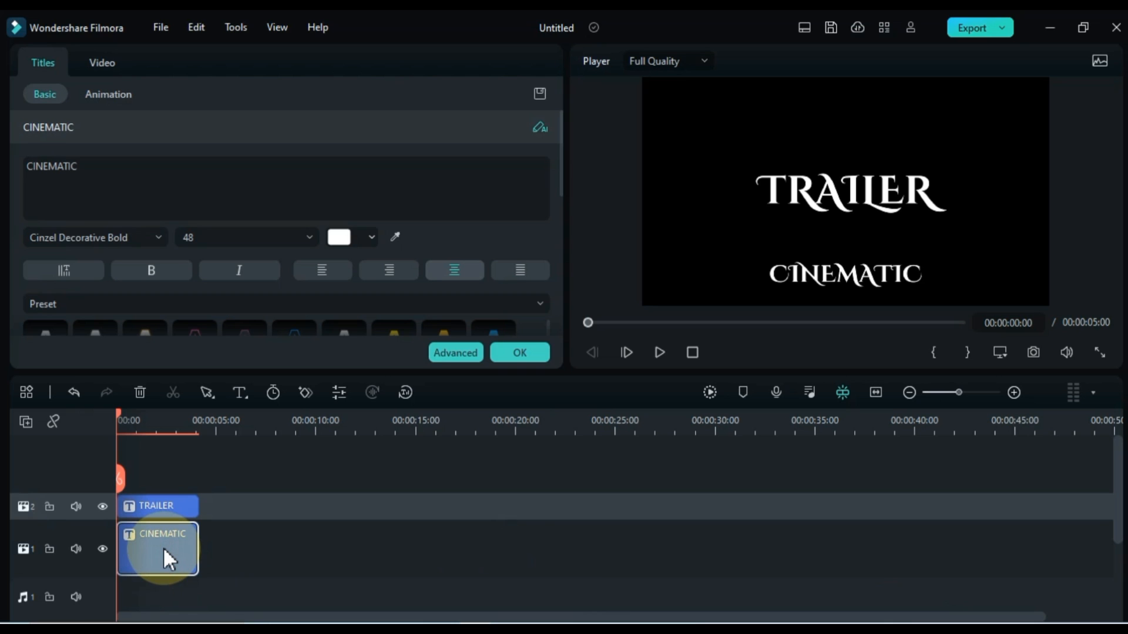
left_click(849, 273)
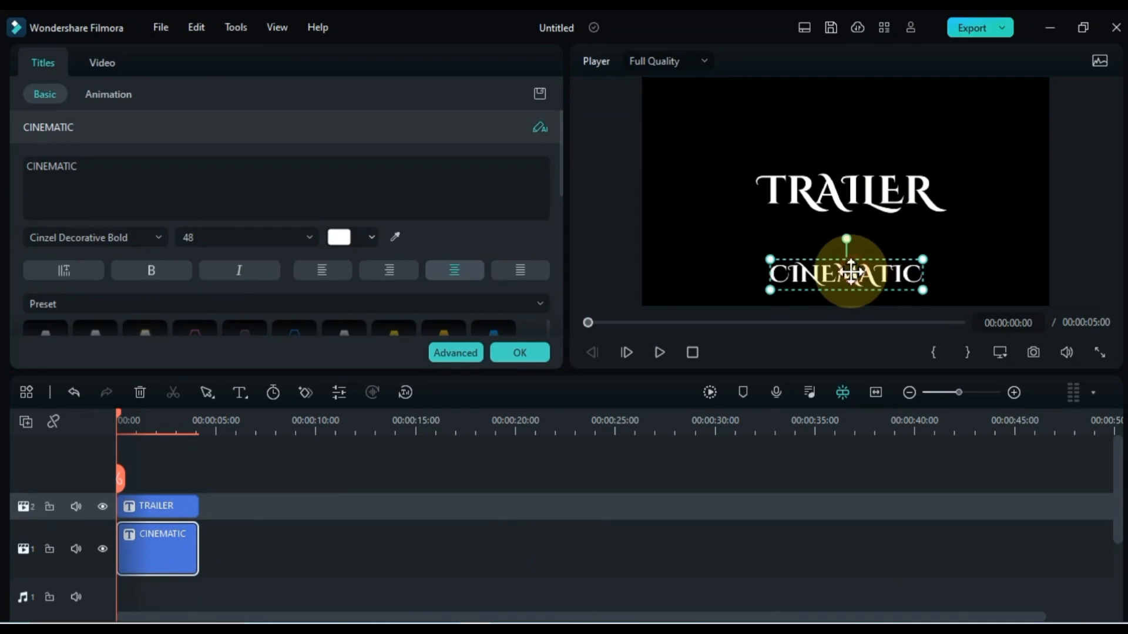
left_click_drag(843, 274, 837, 141)
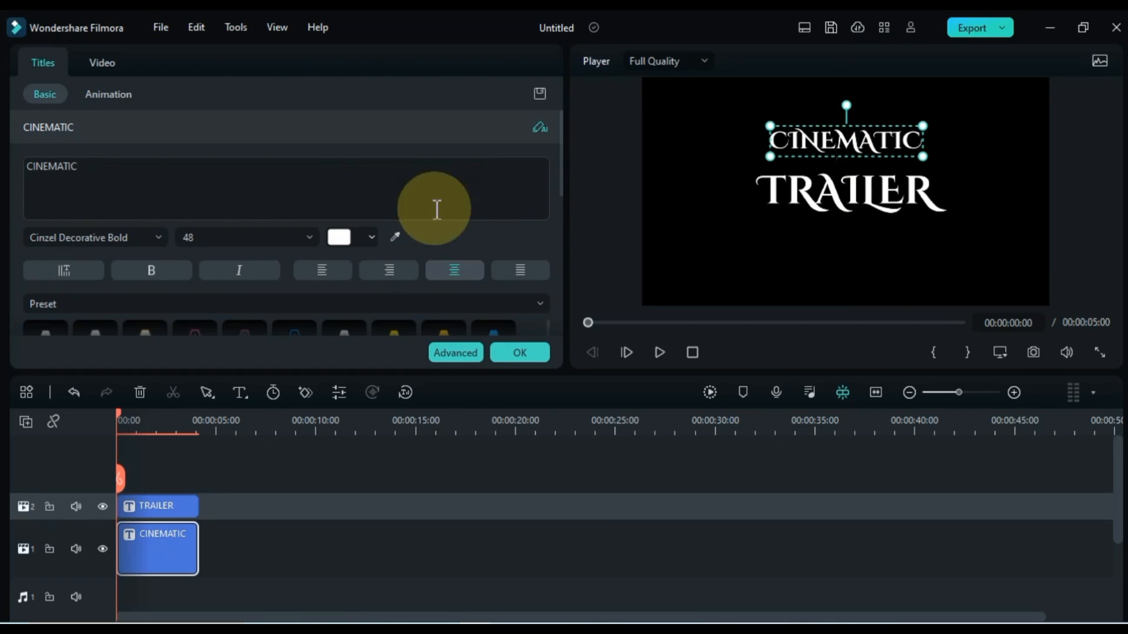
Extend the TRAILER title's text to read "TRAILER 5.0".
left_click(789, 194)
left_click(300, 185)
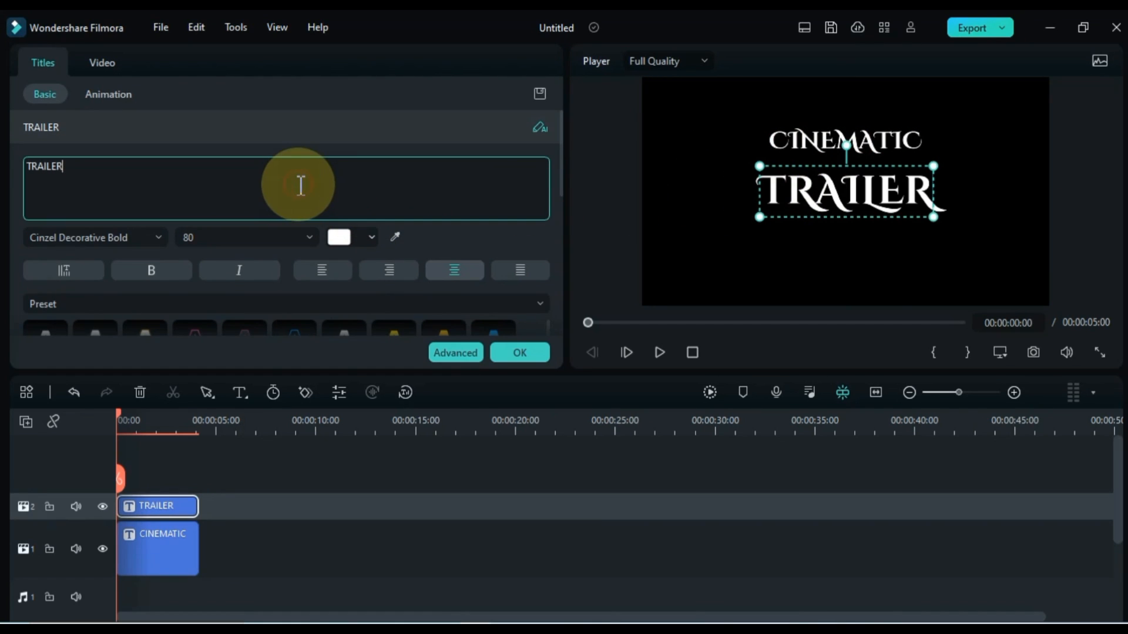
type("5")
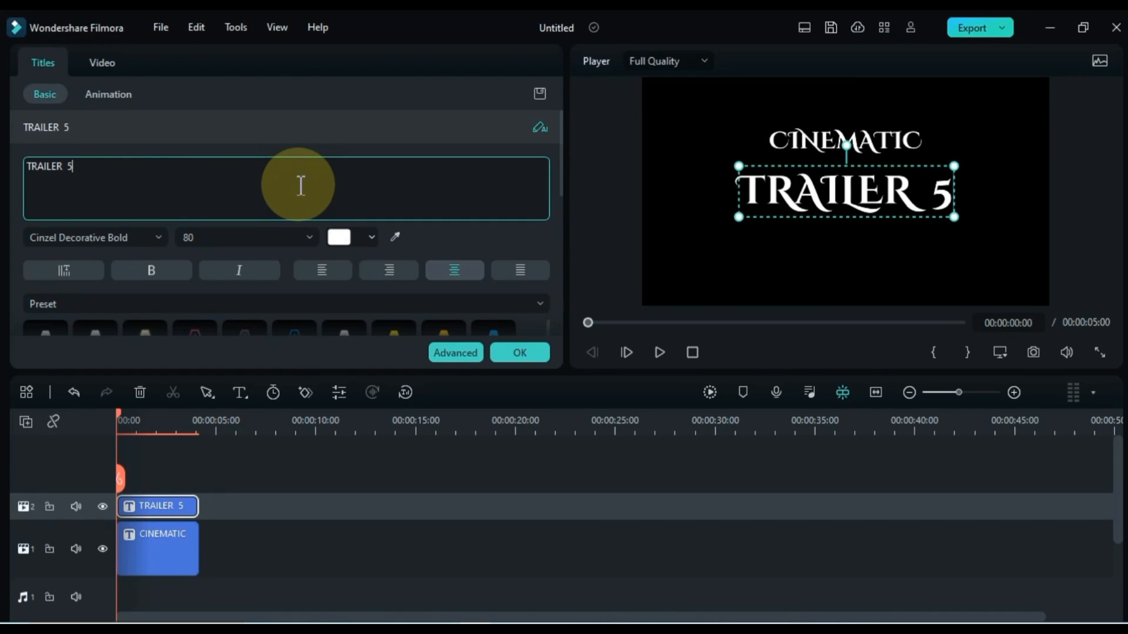
type(".0")
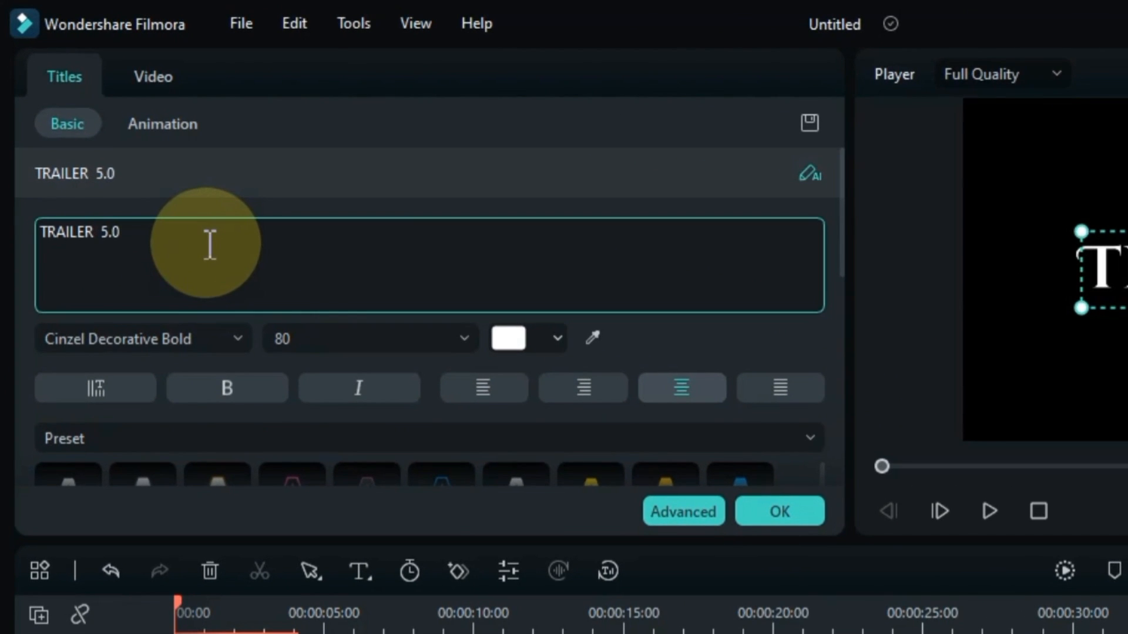
Colour only the "5.0" part of the TRAILER title red (#ff0000).
left_click_drag(166, 245, 106, 246)
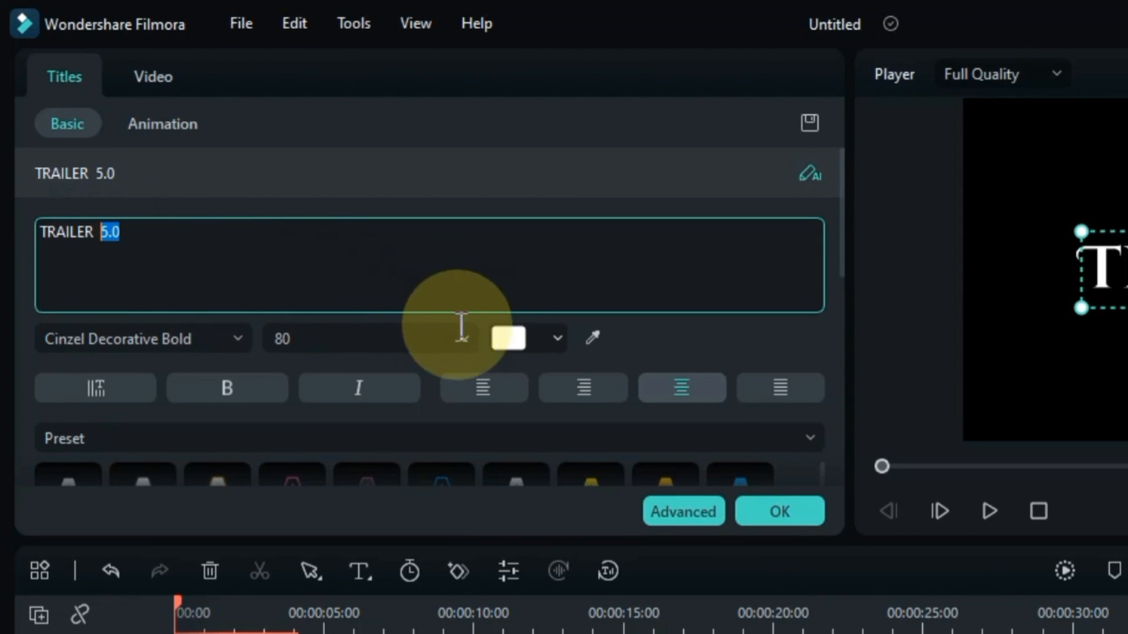
left_click(506, 339)
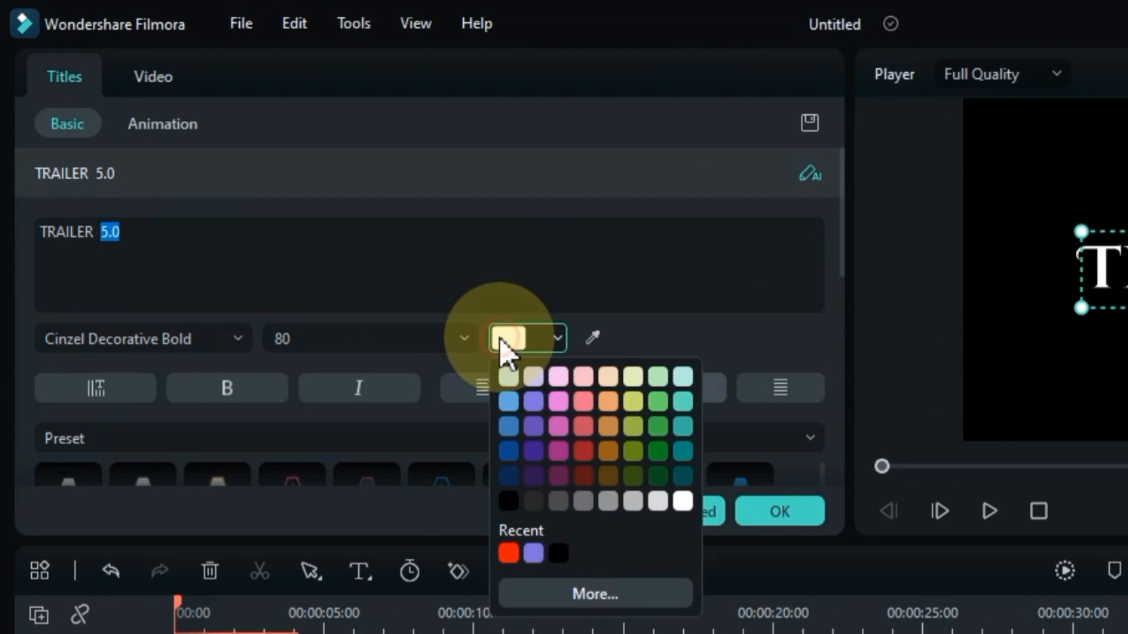
left_click(525, 595)
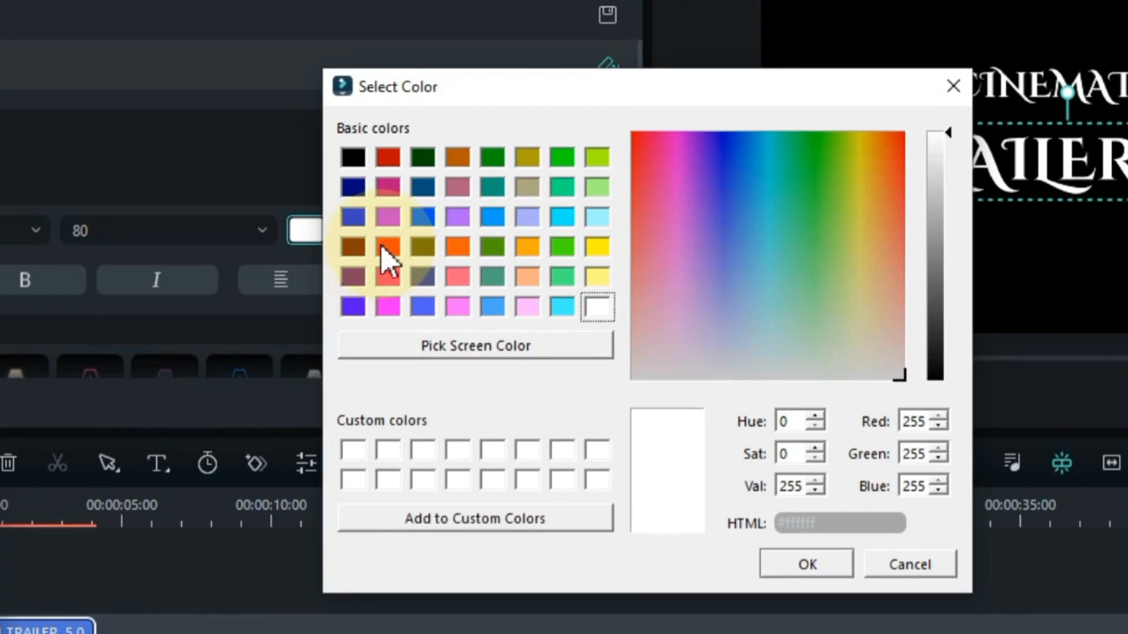
left_click(590, 354)
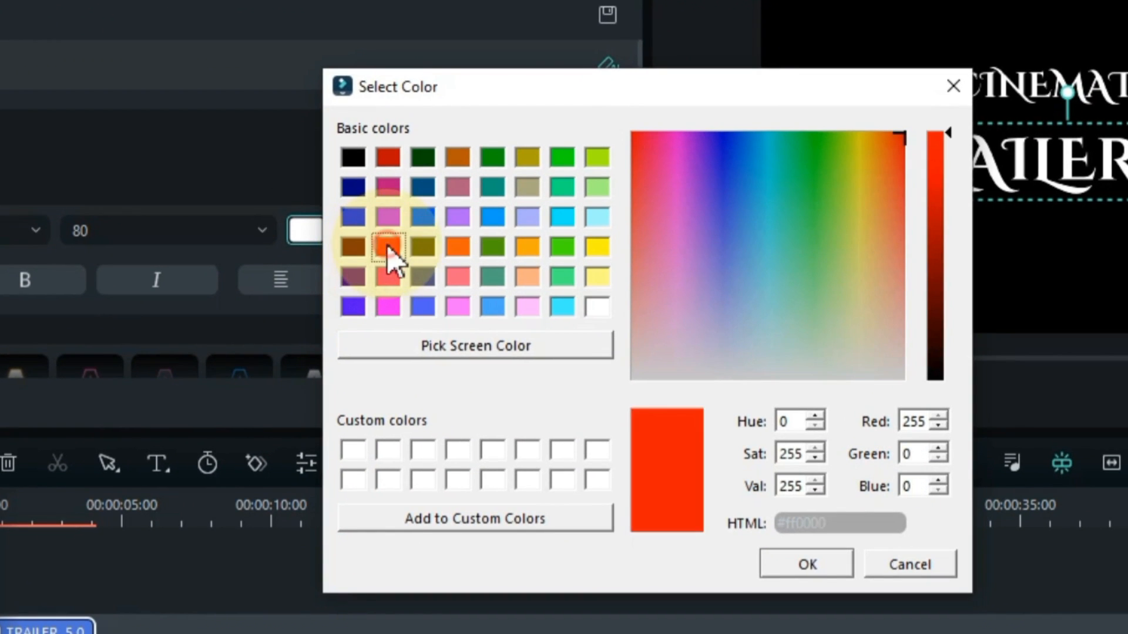
left_click(787, 566)
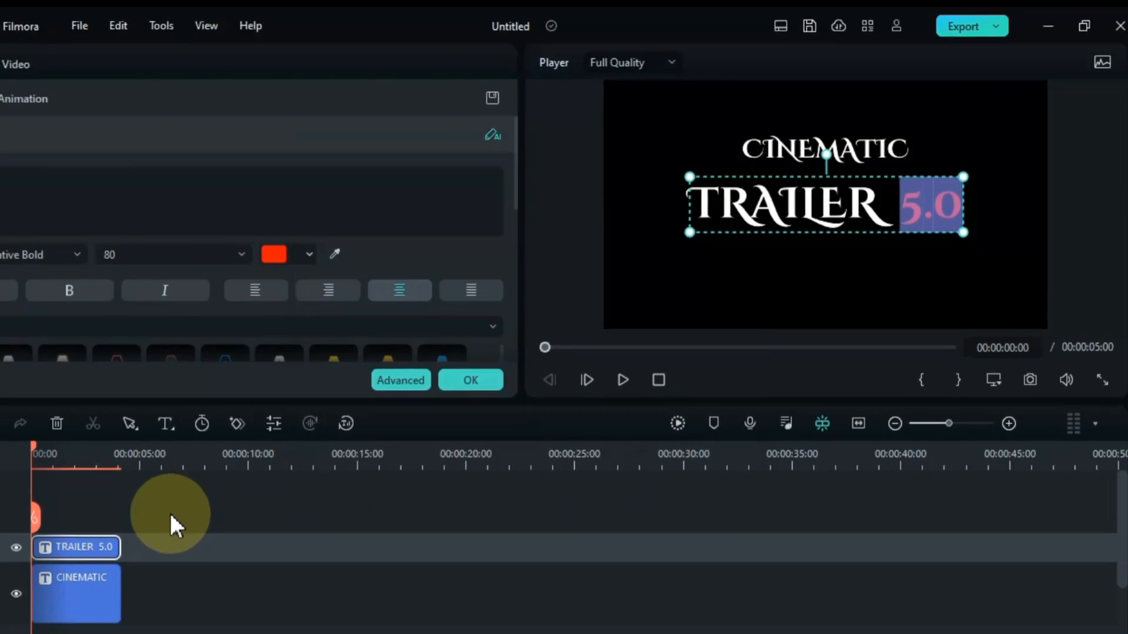
Add the White image from the downloaded stock media to a third video track above both titles, starting at 00:00.
left_click(131, 574)
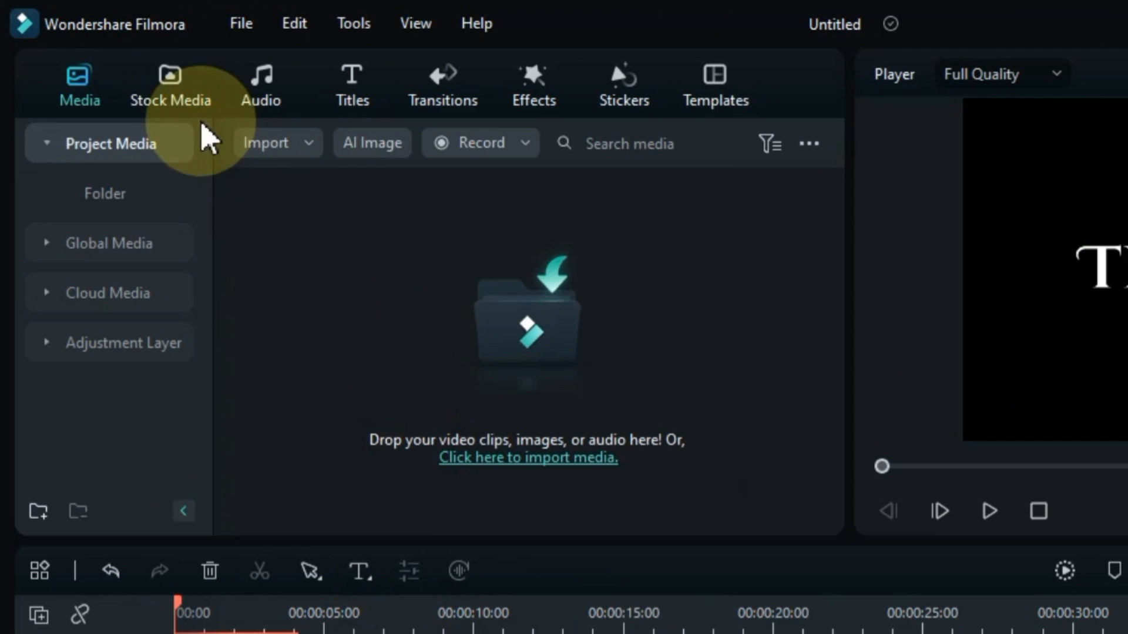
left_click(176, 105)
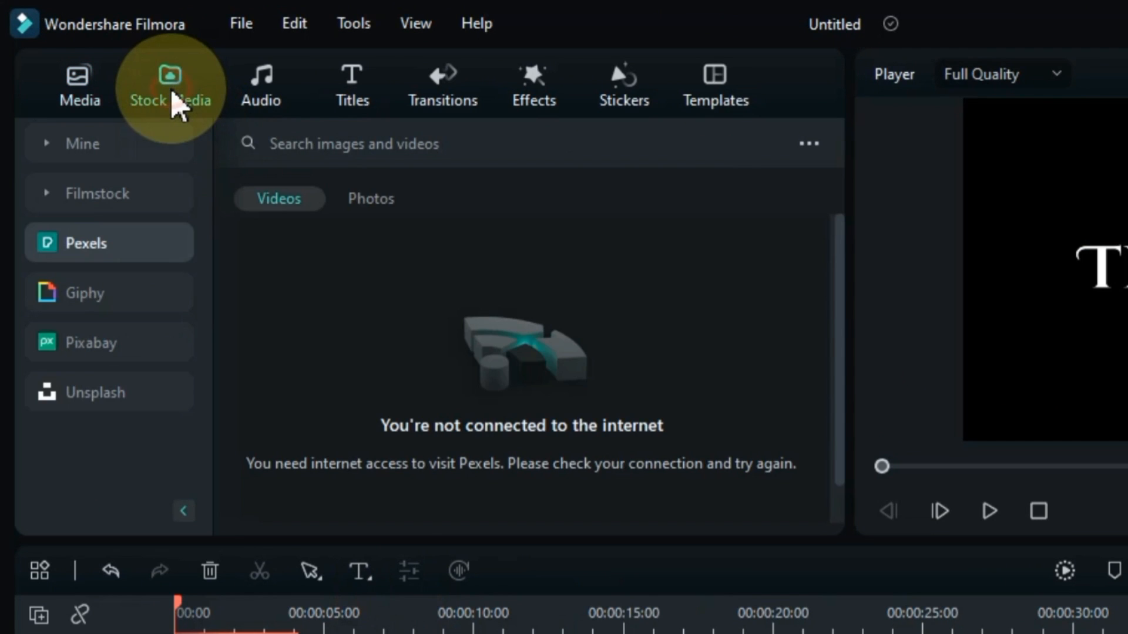
left_click(69, 147)
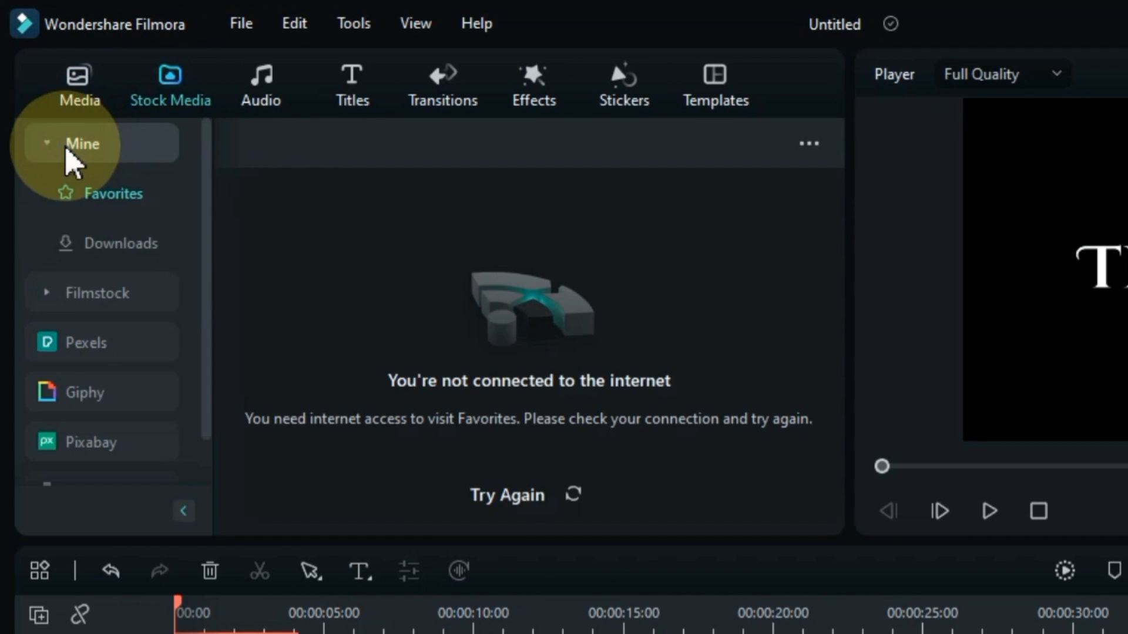
left_click(142, 255)
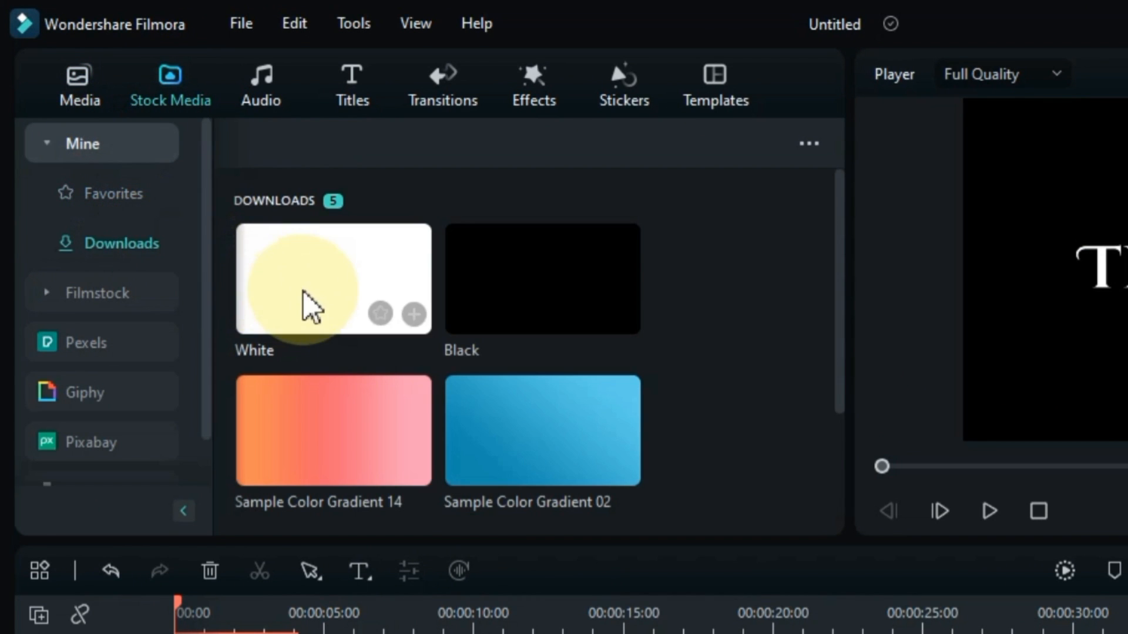
left_click_drag(308, 305, 175, 633)
left_click_drag(175, 418, 164, 415)
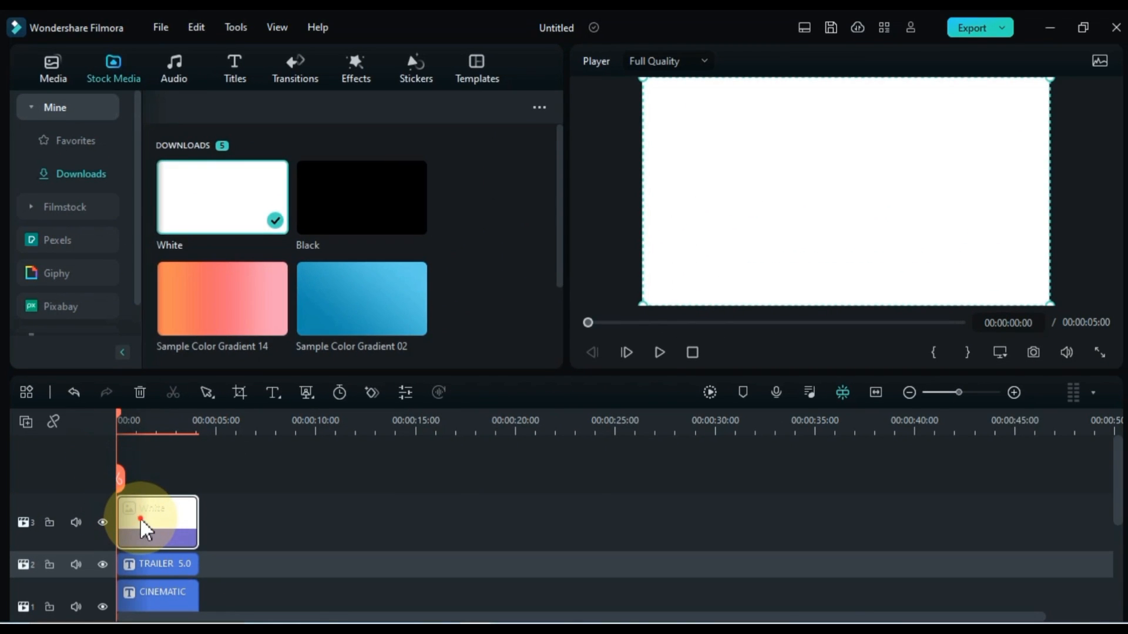
Unlink the White clip's scale proportions and set its vertical scale to 65%.
double_click(140, 517)
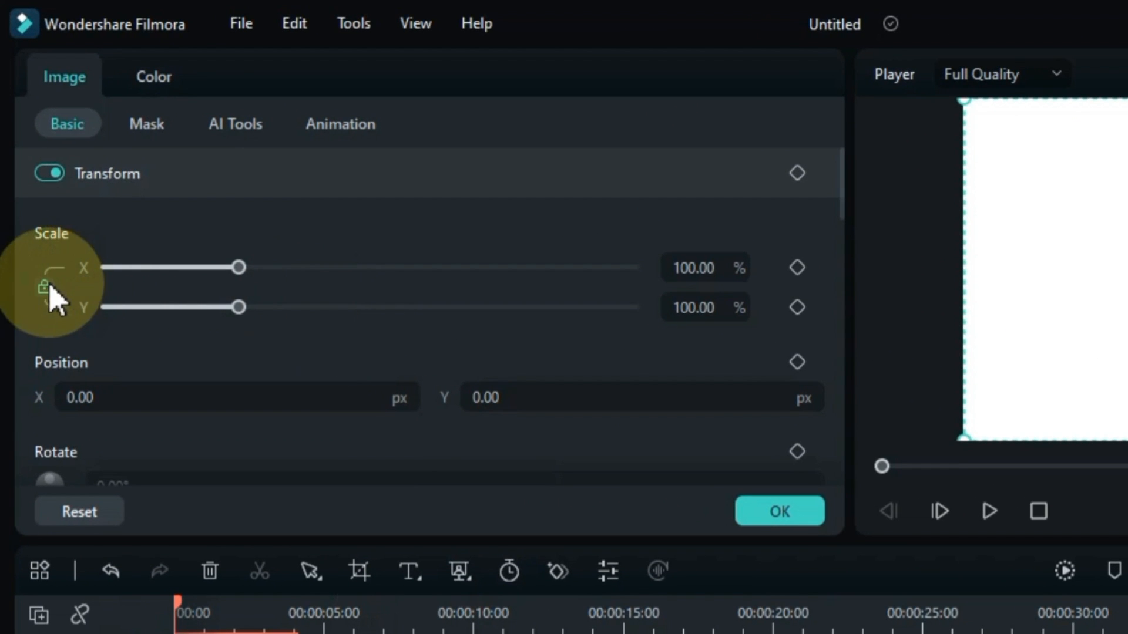
left_click(52, 289)
left_click(693, 307)
type("65")
key("Return")
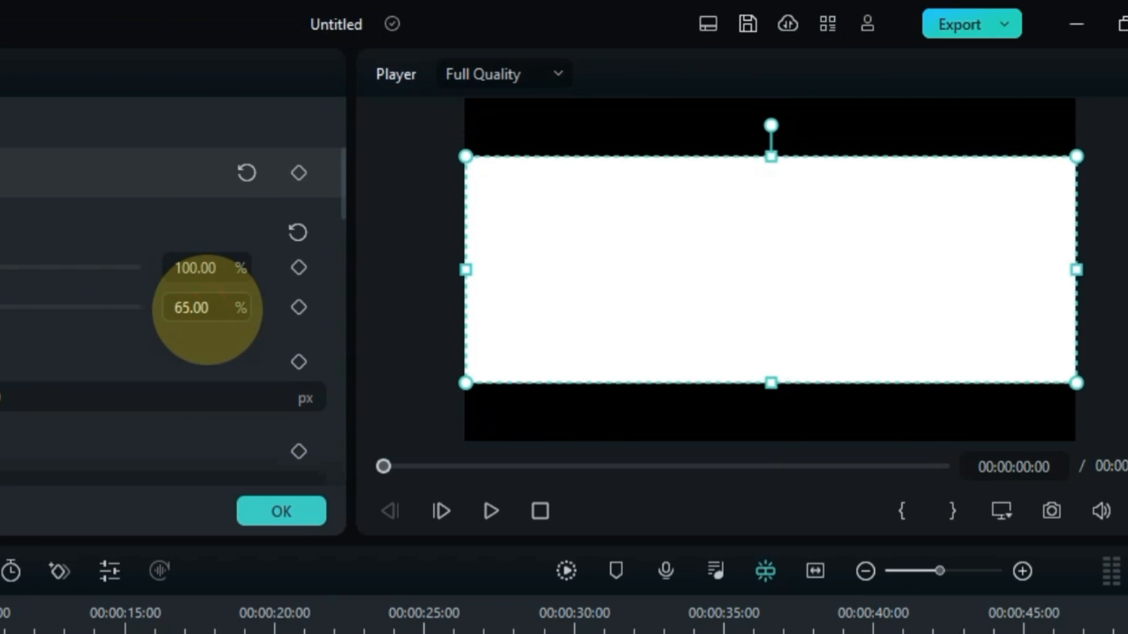
Shape the White clip into a thin line between the titles, with X scale 39%, Y scale 1% and Y position 156 px.
left_click_drag(208, 309, 171, 310)
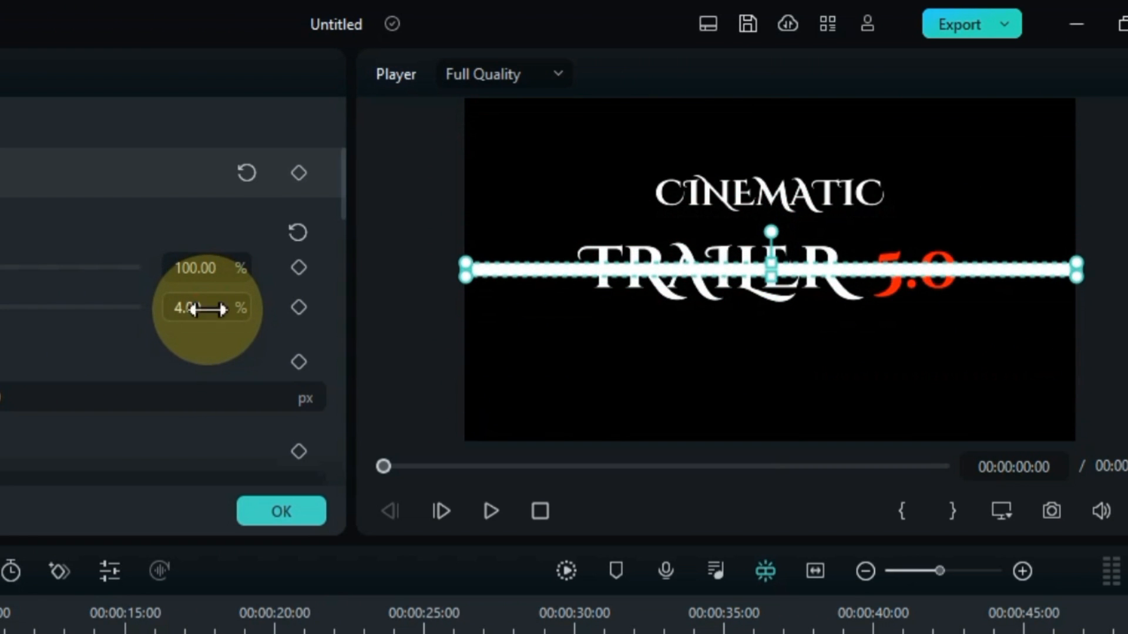
left_click_drag(232, 268, 203, 271)
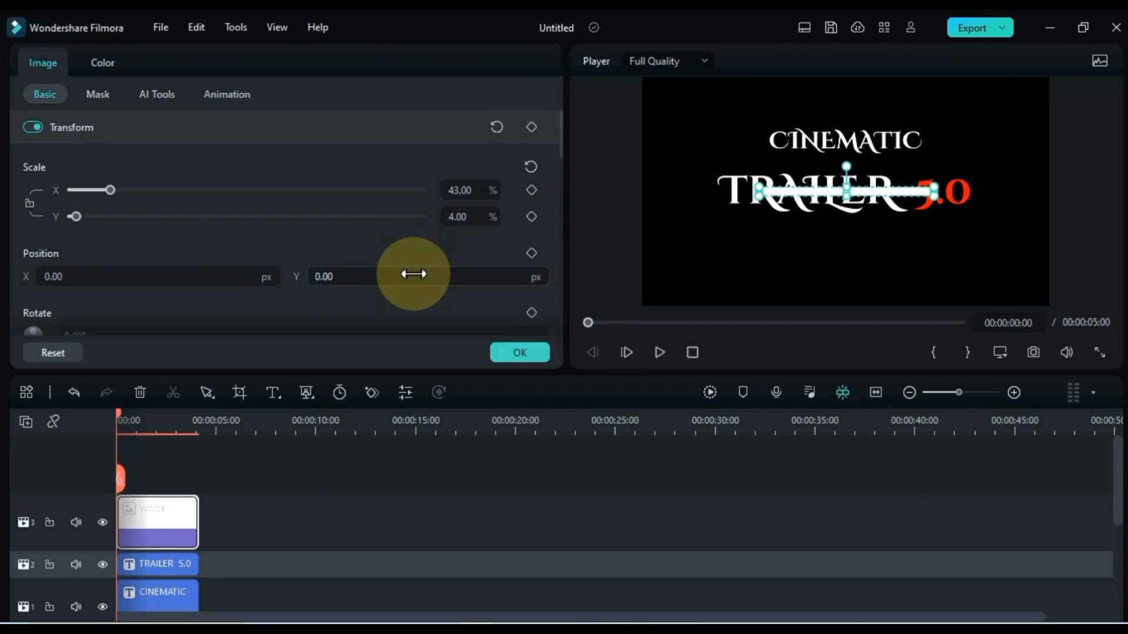
left_click_drag(118, 395, 122, 398)
left_click_drag(414, 277, 415, 276)
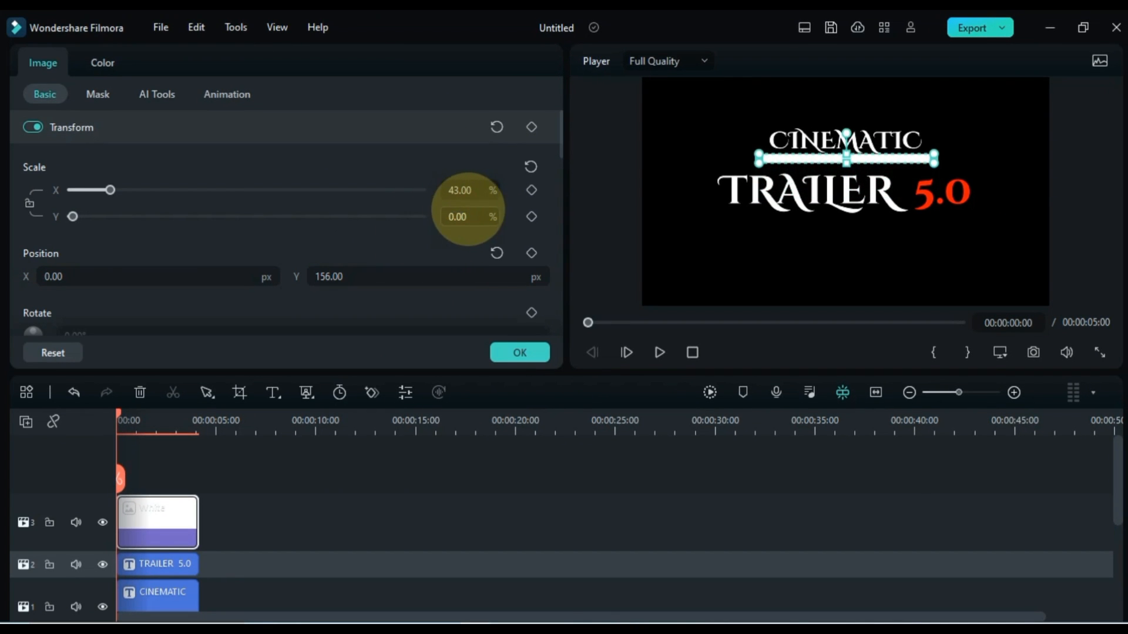
left_click_drag(469, 210, 468, 210)
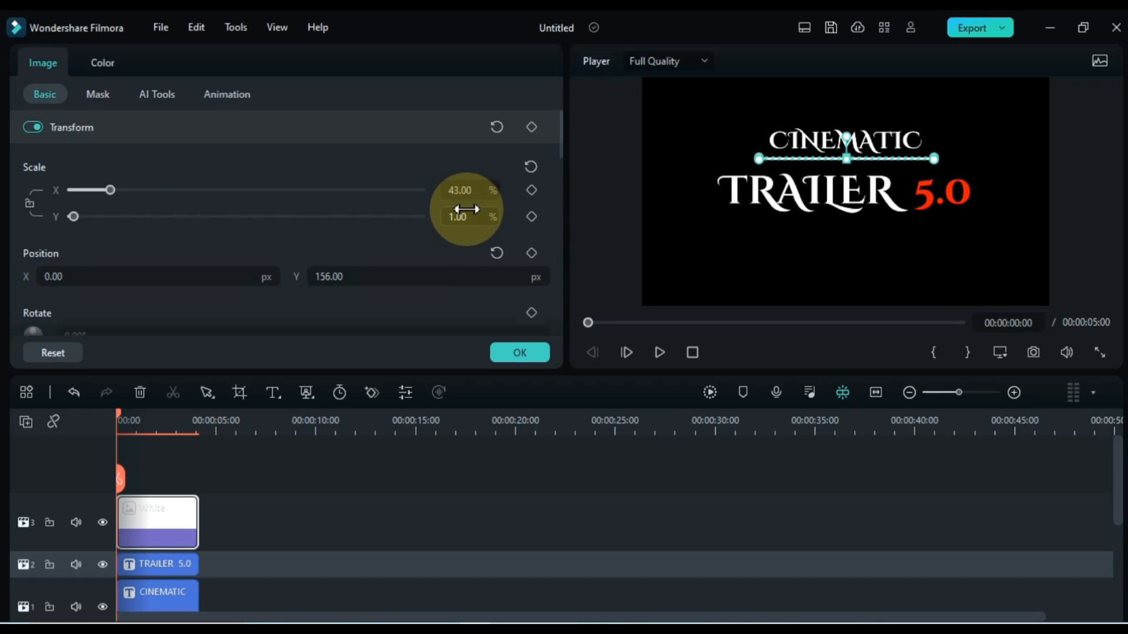
left_click_drag(459, 183, 463, 183)
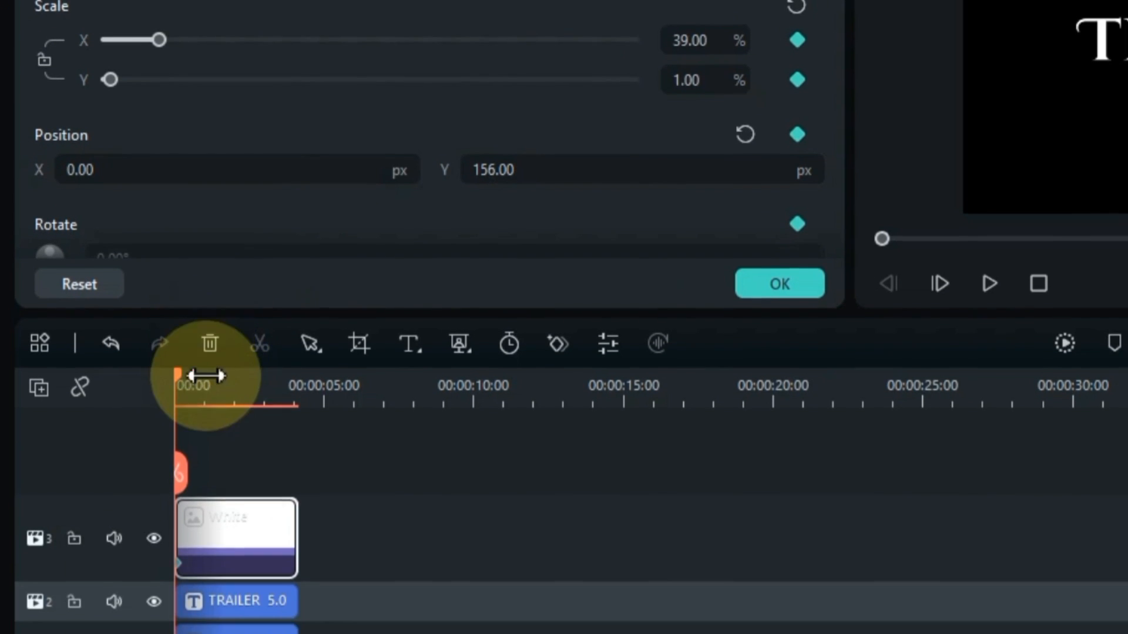
Shift the White clip's first transform keyframe from the clip's start to 00:00:01:00.
left_click_drag(206, 607, 441, 619)
left_click_drag(179, 373, 201, 401)
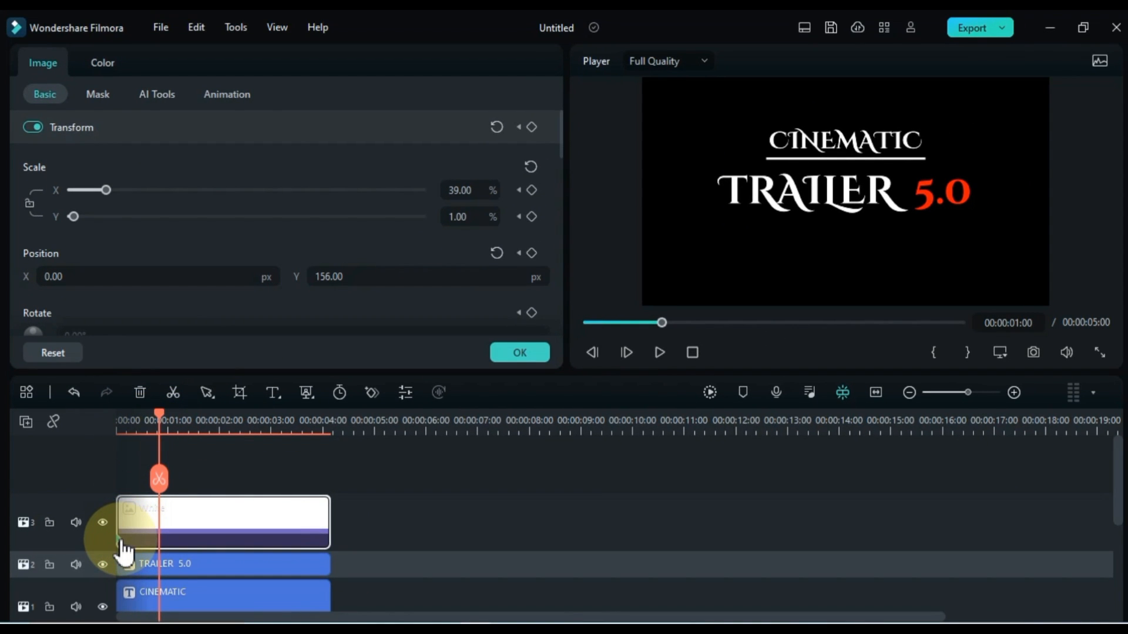
left_click_drag(120, 540, 158, 539)
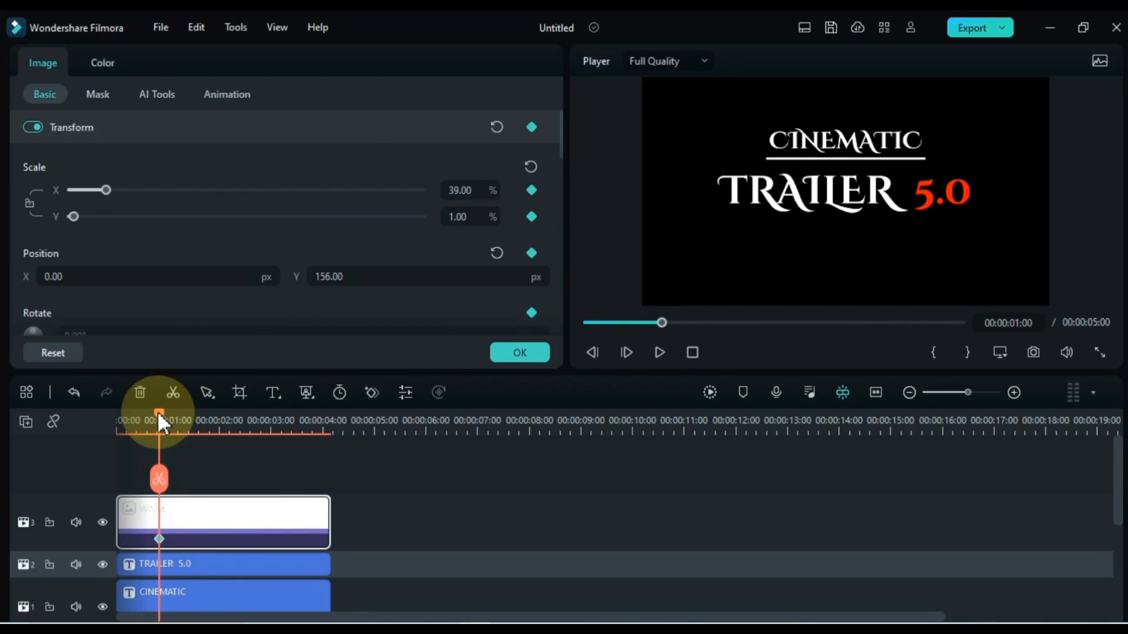
Add a second transform keyframe to the White clip at 00:00:01:18 and set the X scale to 0% at the first keyframe.
left_click_drag(159, 415, 190, 415)
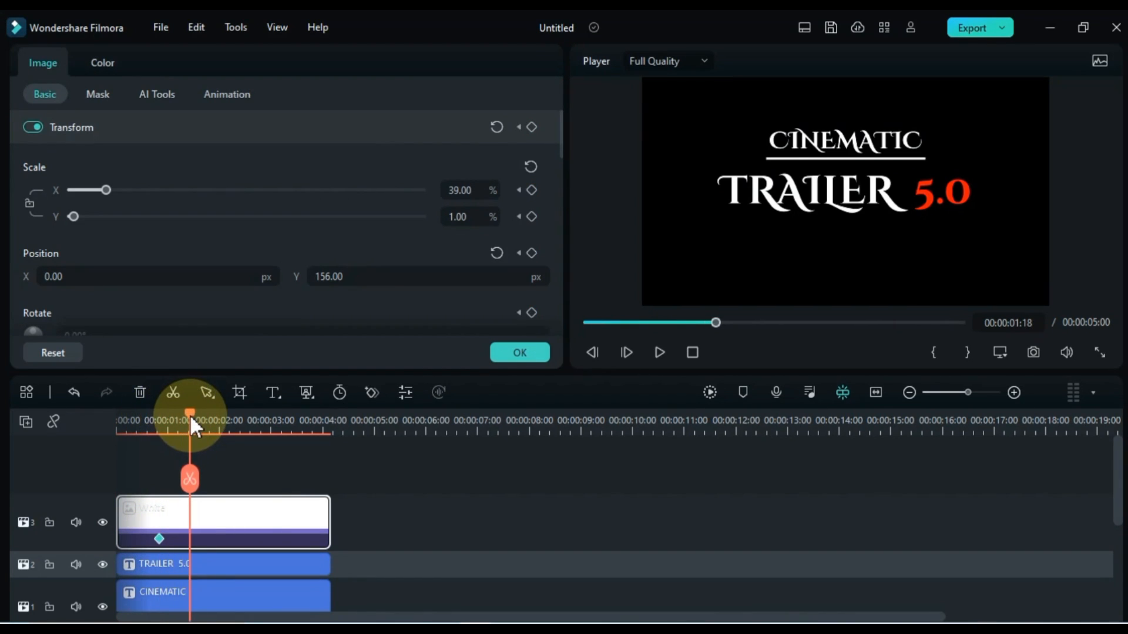
left_click(532, 127)
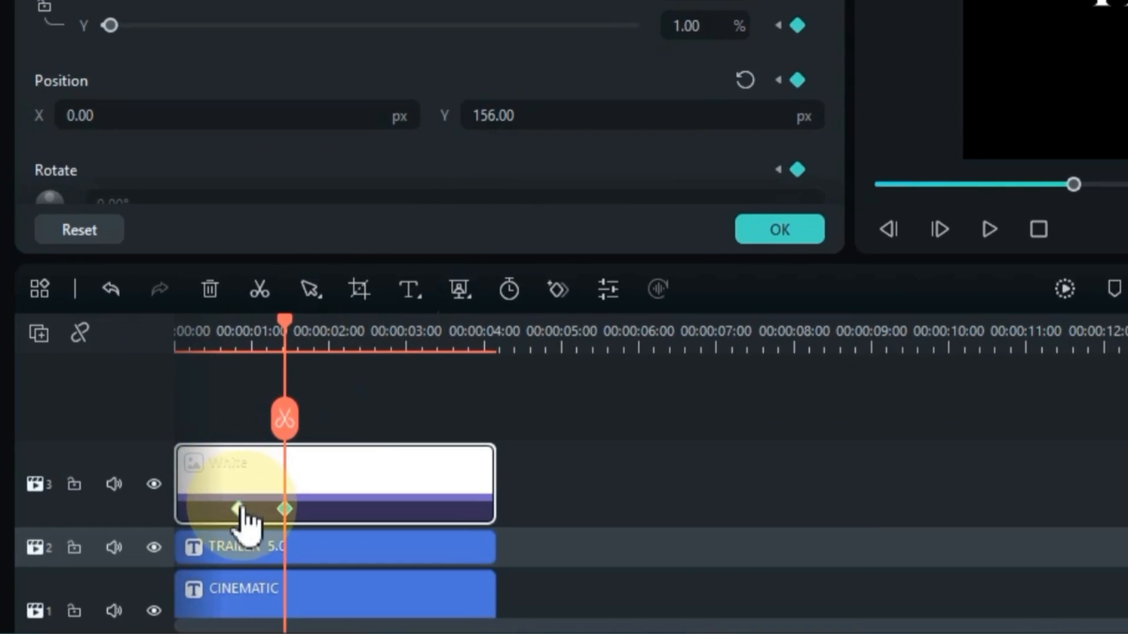
left_click(238, 510)
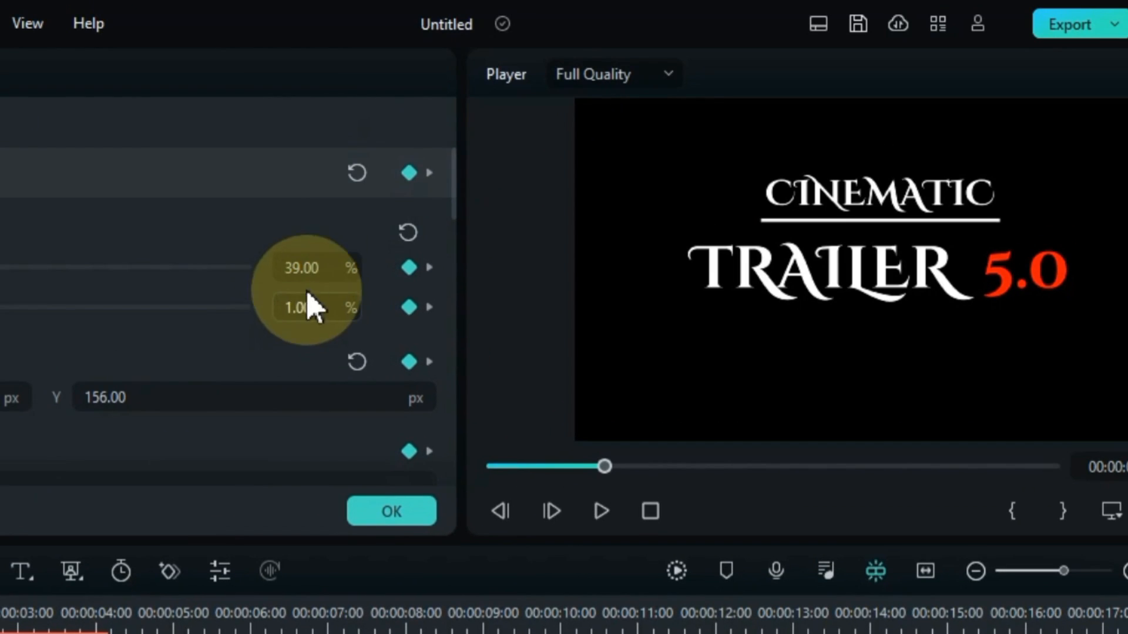
left_click_drag(317, 274, 301, 274)
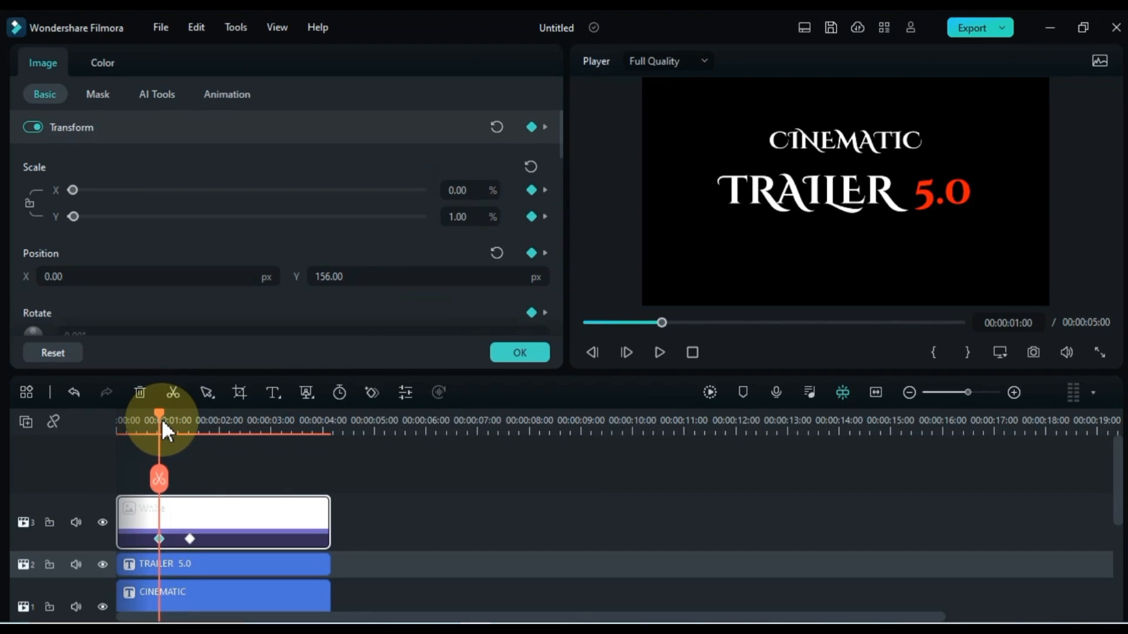
Shift the White clip's second keyframe to 00:00:01:16, playing back the line animation before and after, and accept the clip's settings.
left_click_drag(160, 418, 136, 422)
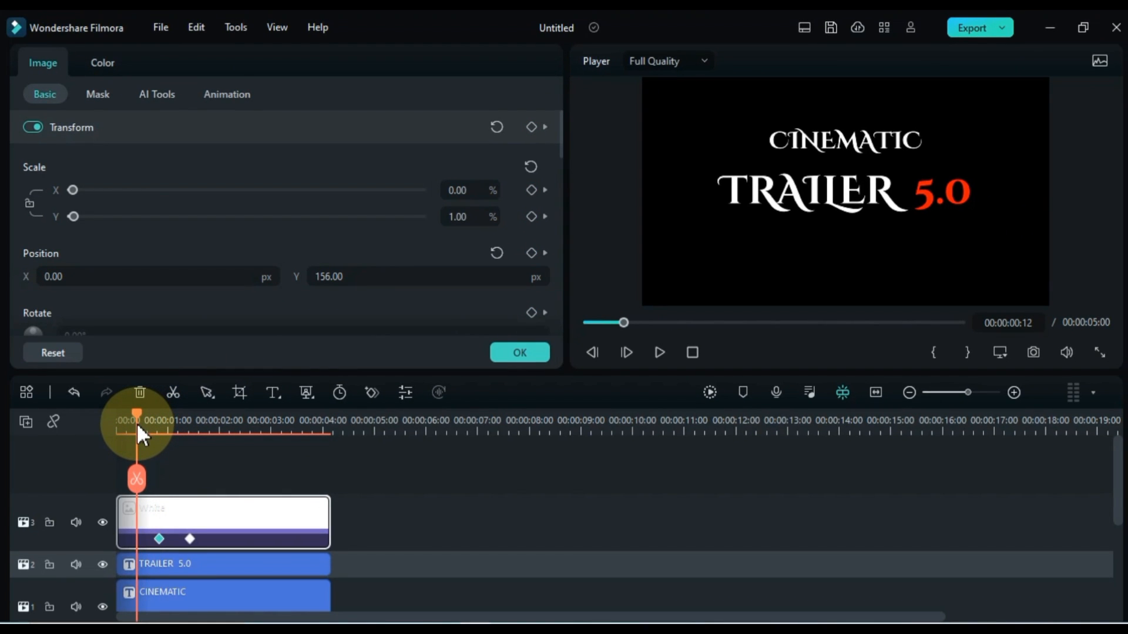
key("space")
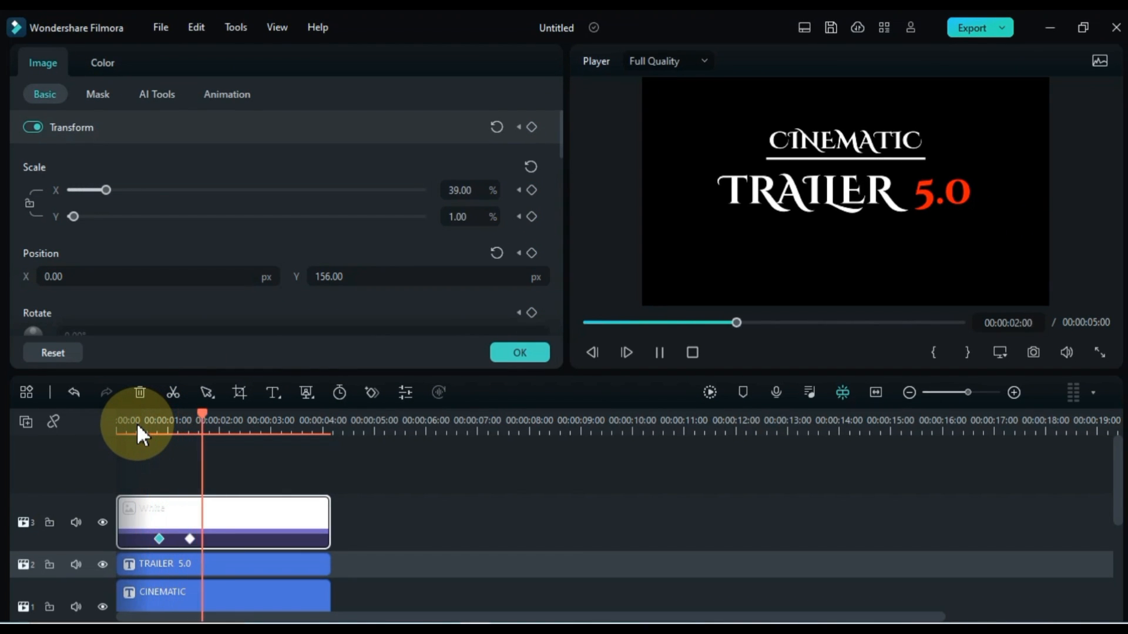
key("space")
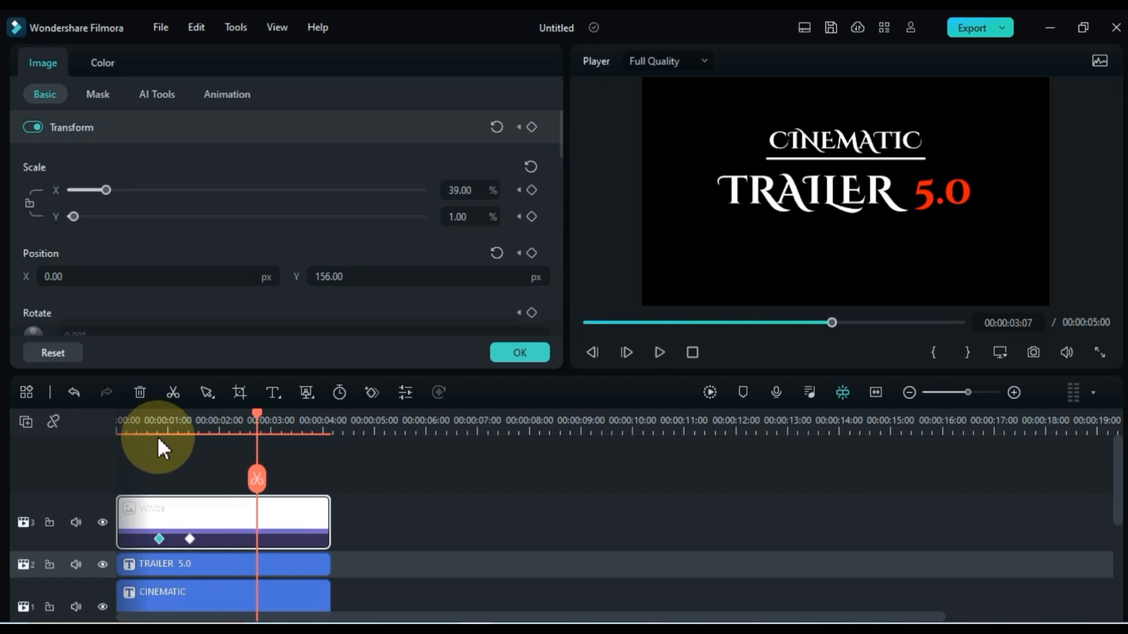
left_click(189, 539)
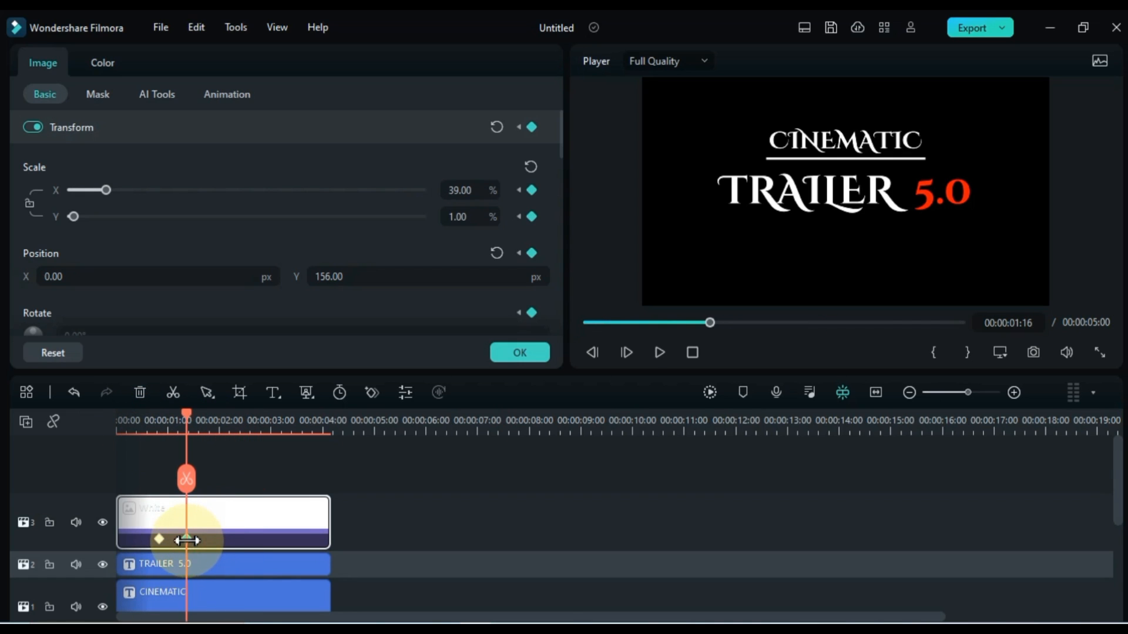
left_click(141, 417)
key("space")
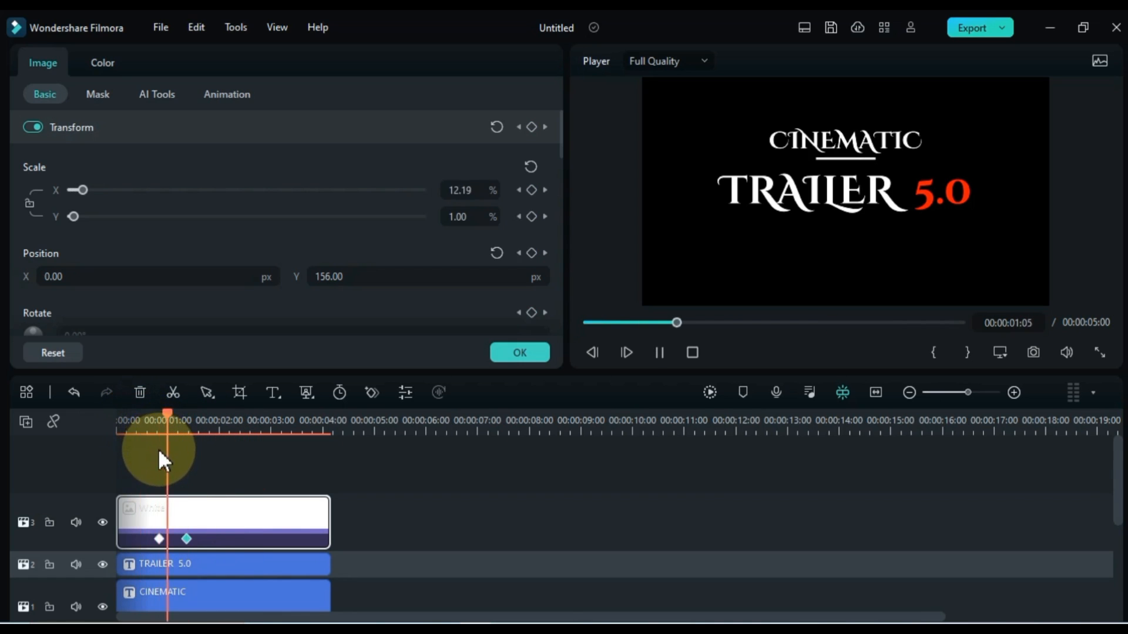
key("space")
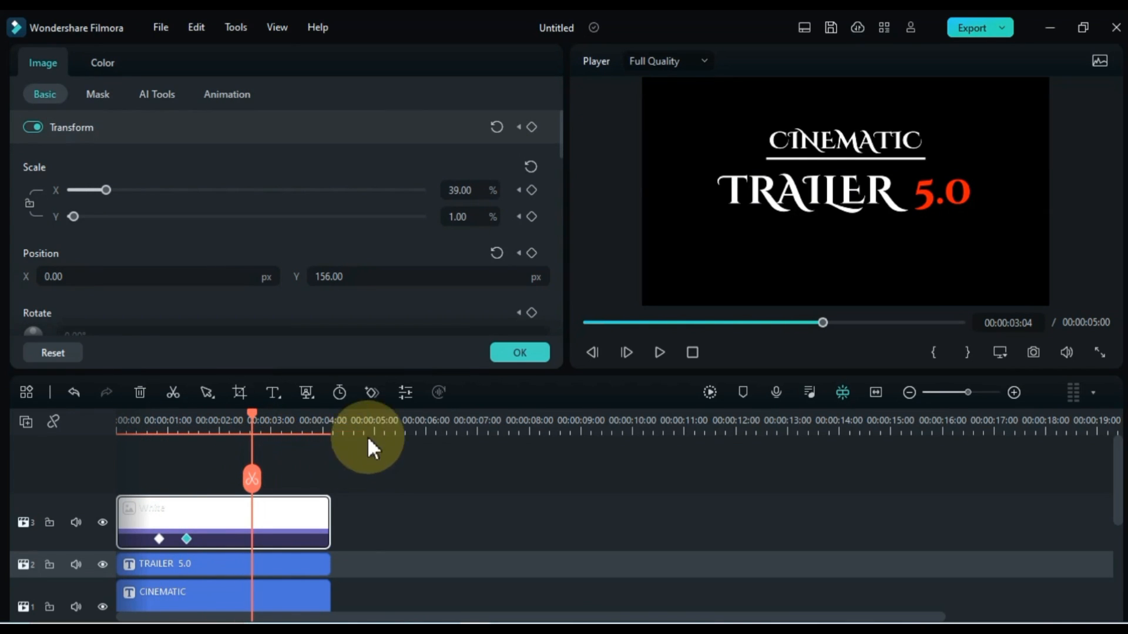
left_click(508, 358)
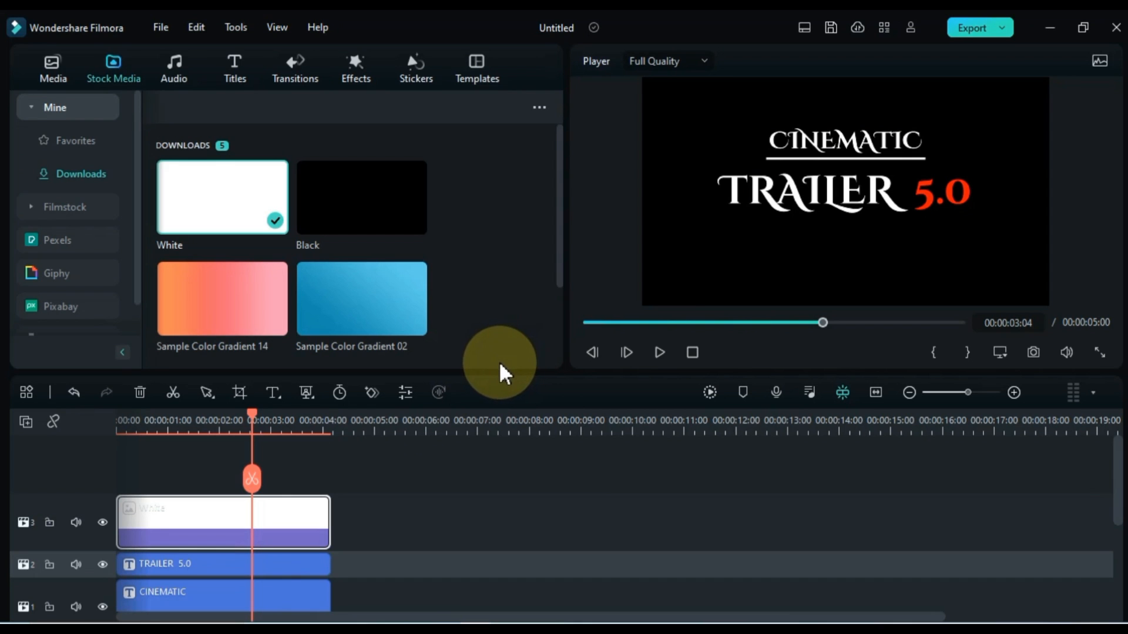
Add a Quick Text title on a fourth track above the White clip, starting at 00:00, and open it for editing.
left_click_drag(251, 415, 51, 466)
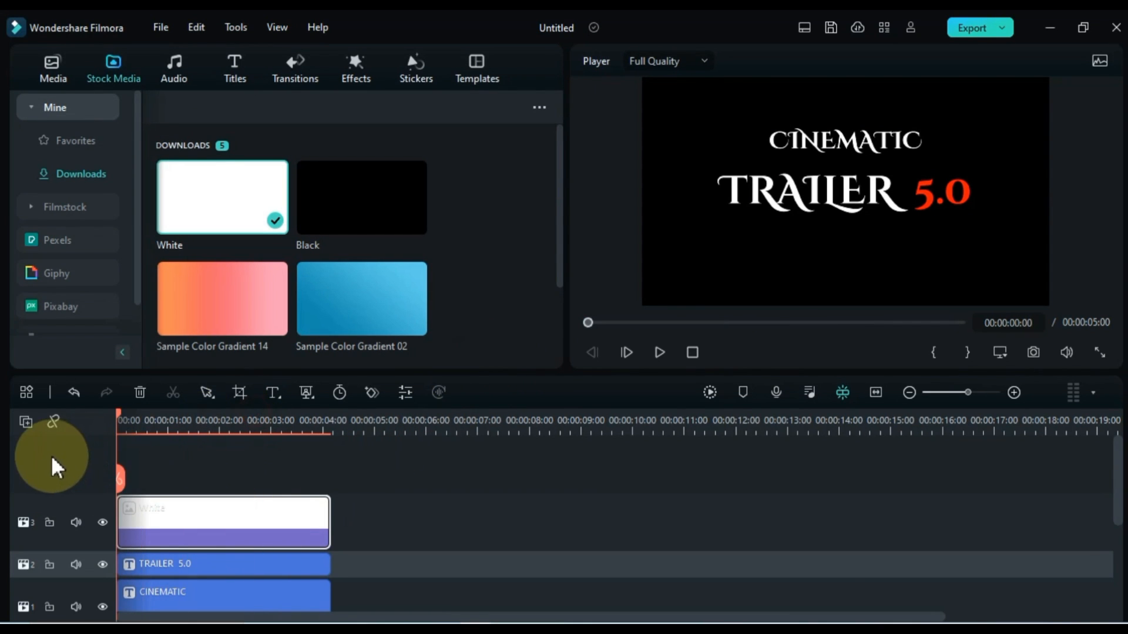
left_click(218, 475)
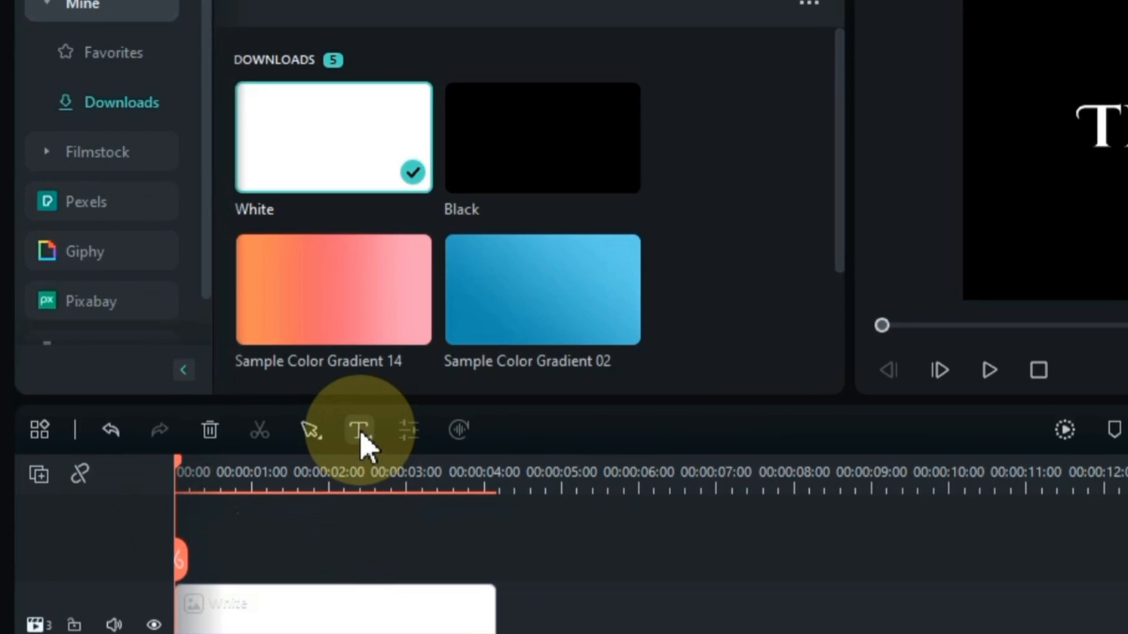
left_click(361, 438)
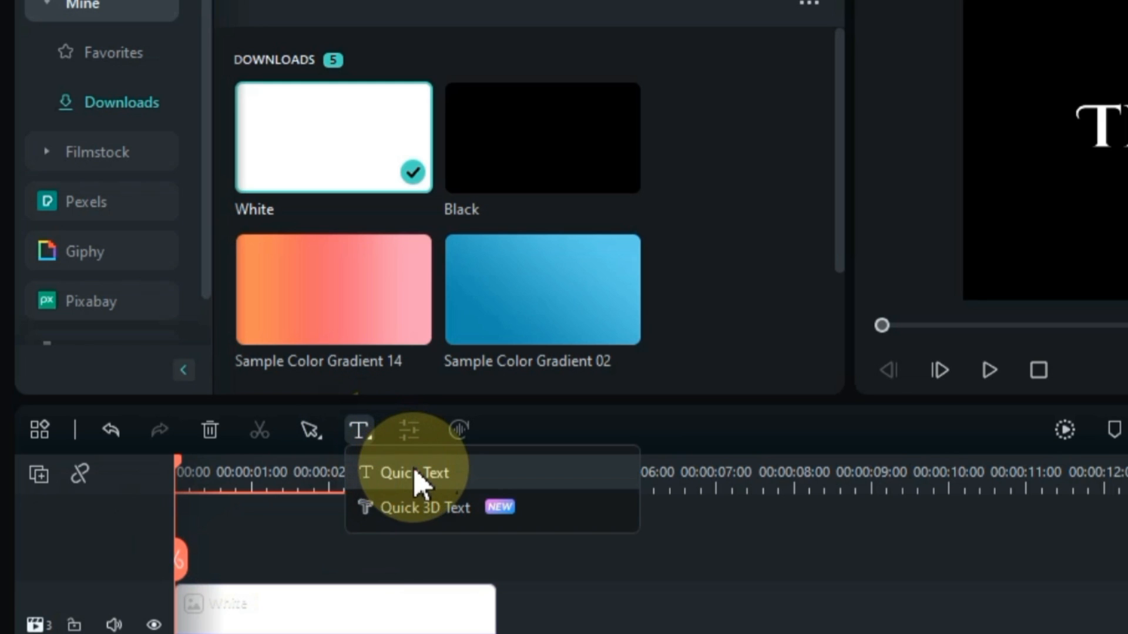
left_click(414, 470)
double_click(316, 600)
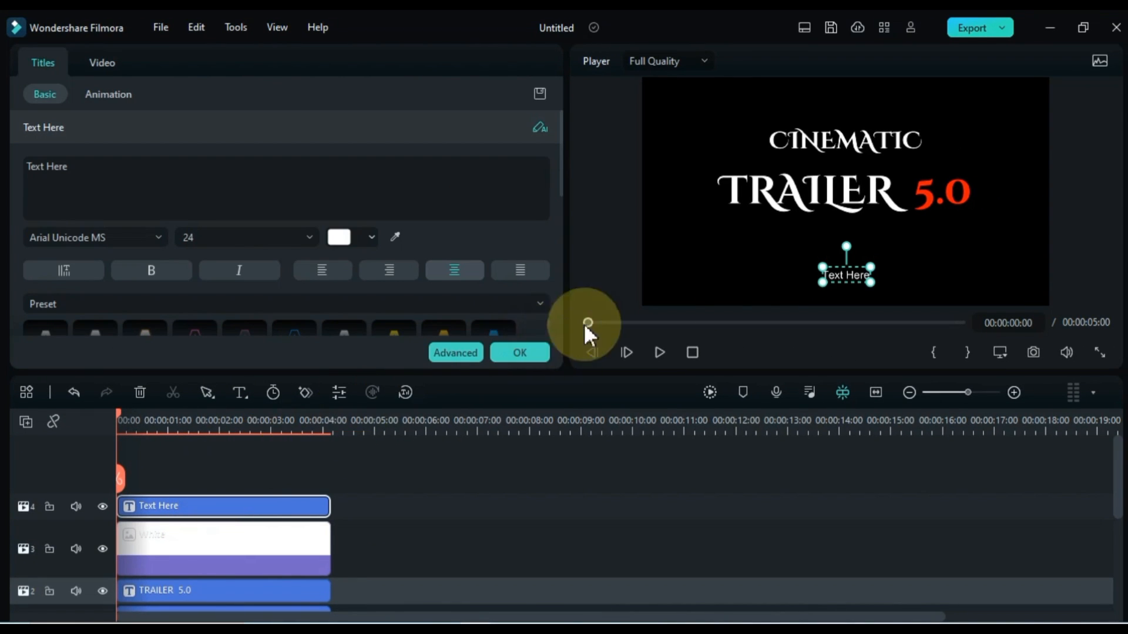
Place the new title centred just beneath TRAILER 5.0 and change its text to "PRESENTS".
left_click_drag(839, 276, 846, 229)
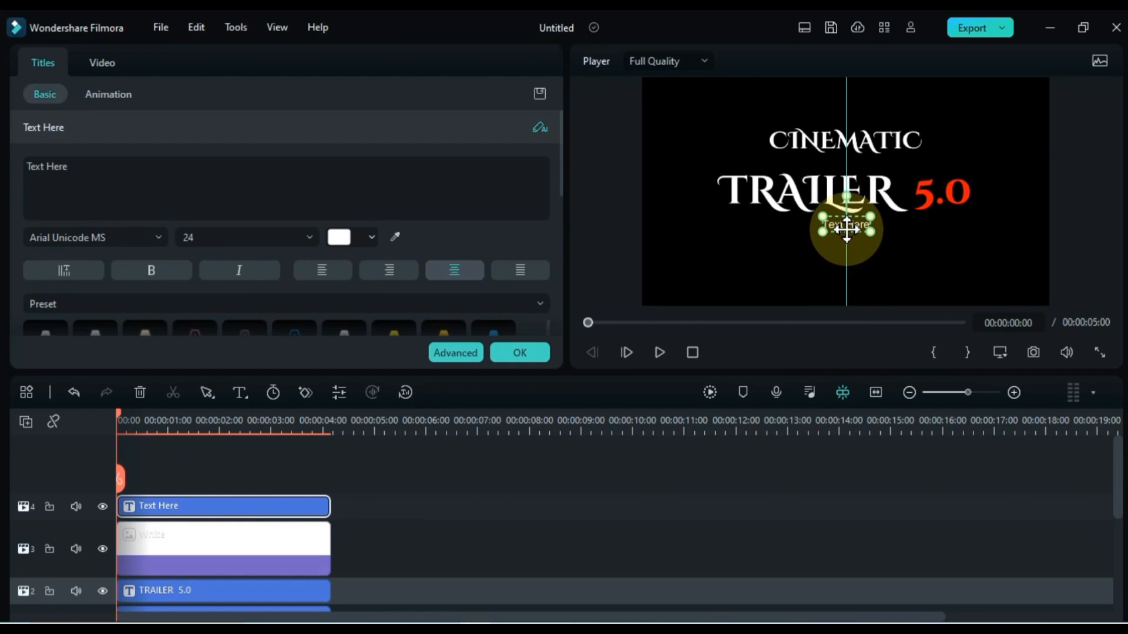
left_click(279, 182)
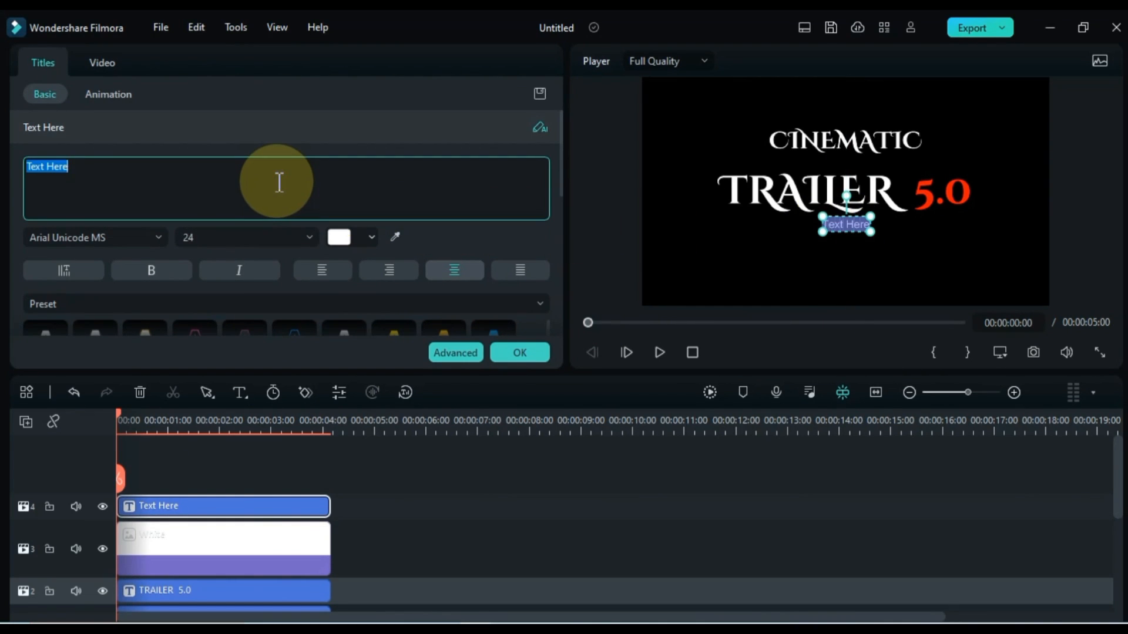
type("PRESENTS")
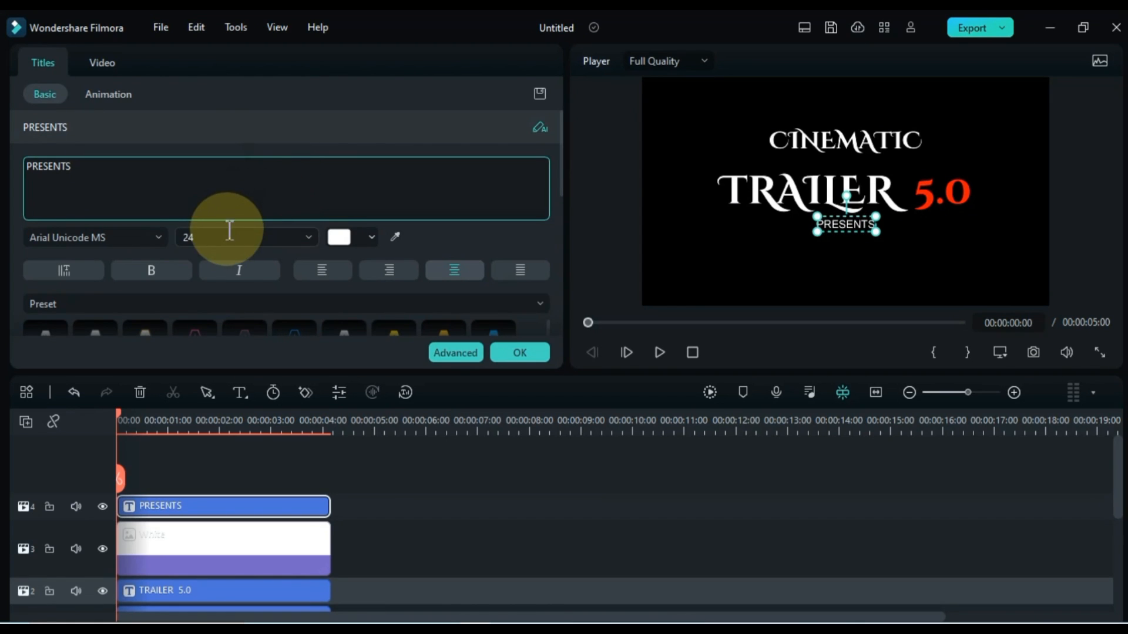
Set the PRESENTS title's font size to 28 and its font to Bebas Neue Regular.
scroll(229, 232, "down", 2)
scroll(223, 234, "up", 1)
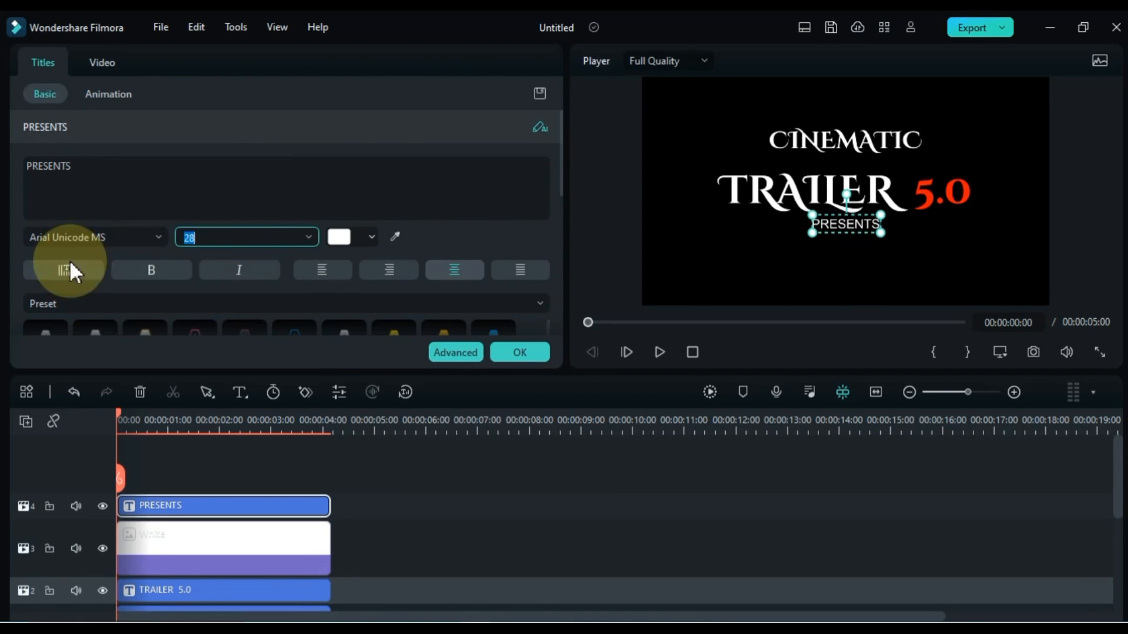
left_click(80, 237)
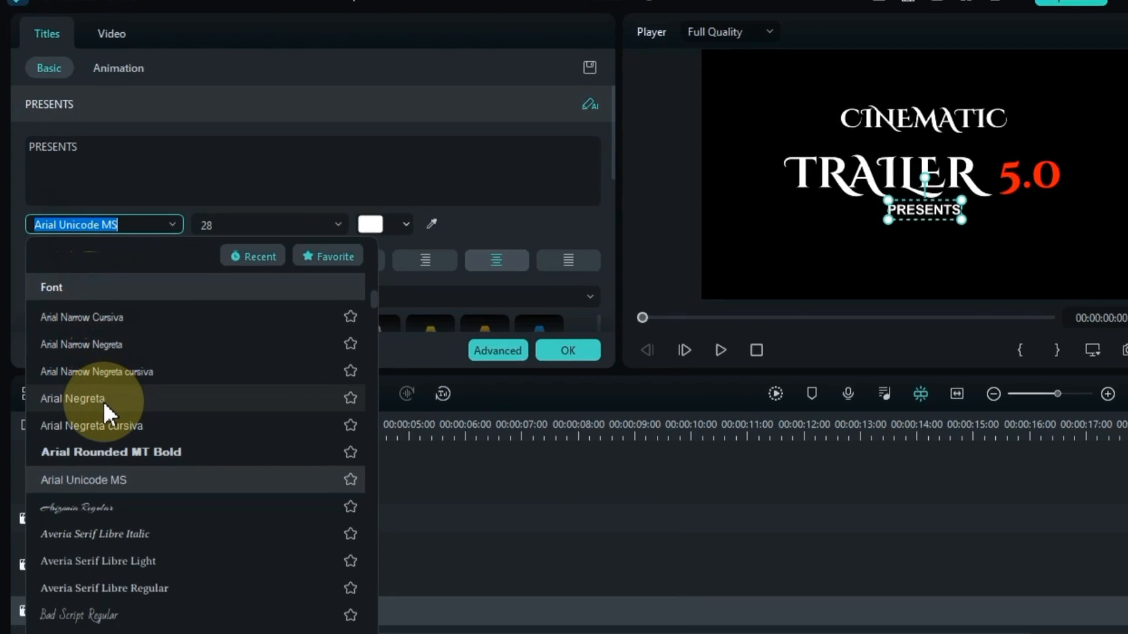
scroll(97, 414, "down", 2)
scroll(154, 411, "down", 7)
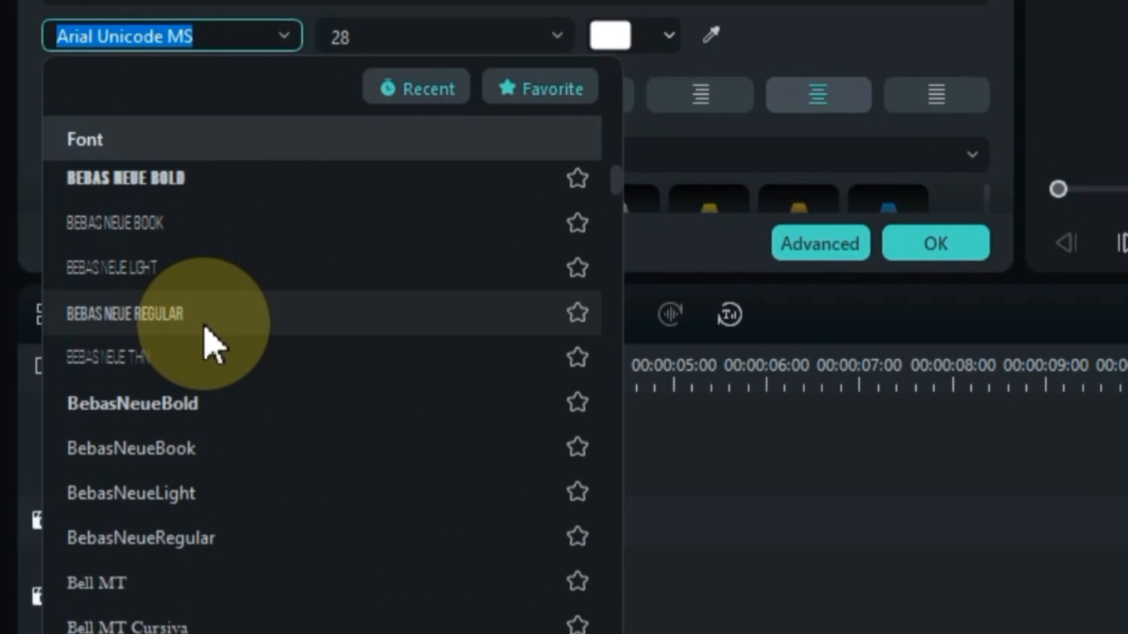
left_click(198, 317)
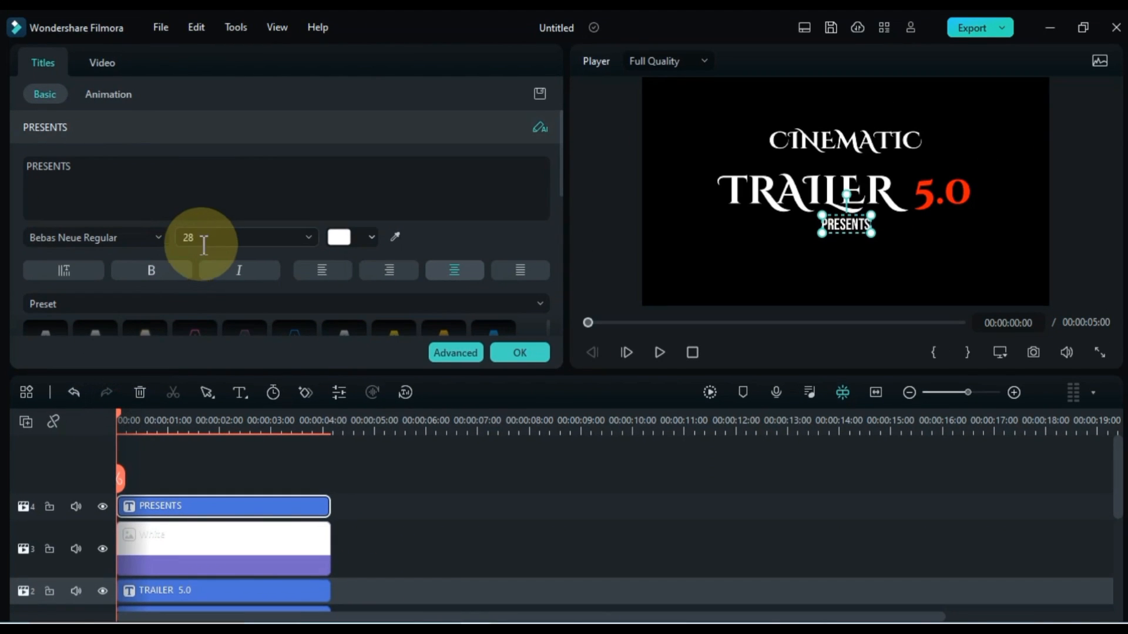
left_click(375, 41)
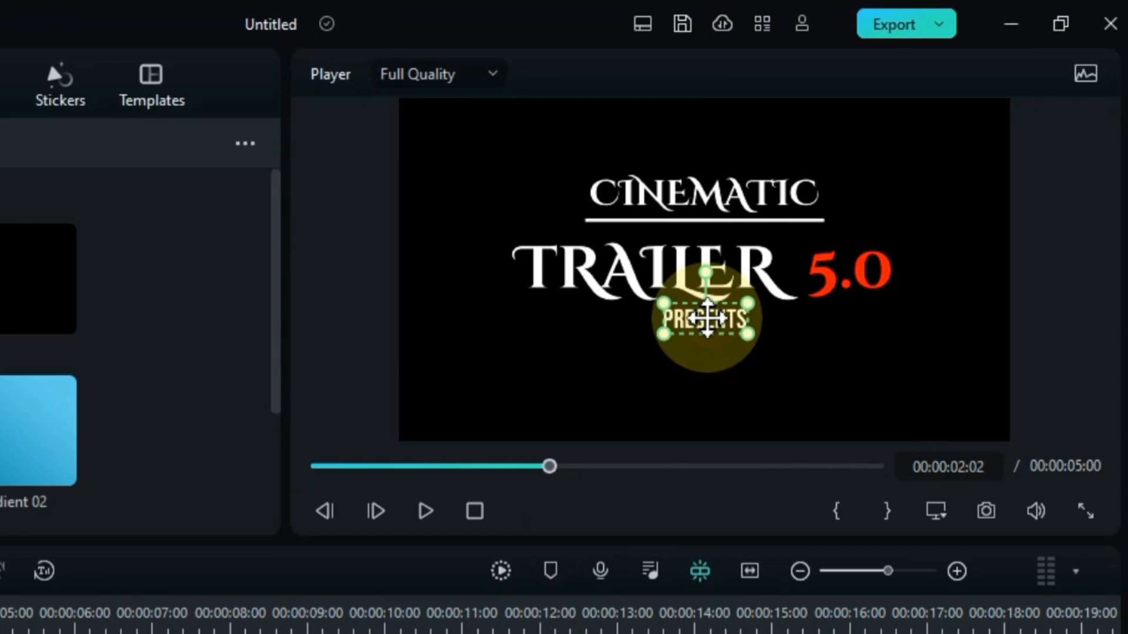
Move the PRESENTS title slightly lower, keeping it centred beneath TRAILER 5.0, and play the composition from the start.
left_click_drag(846, 225, 847, 227)
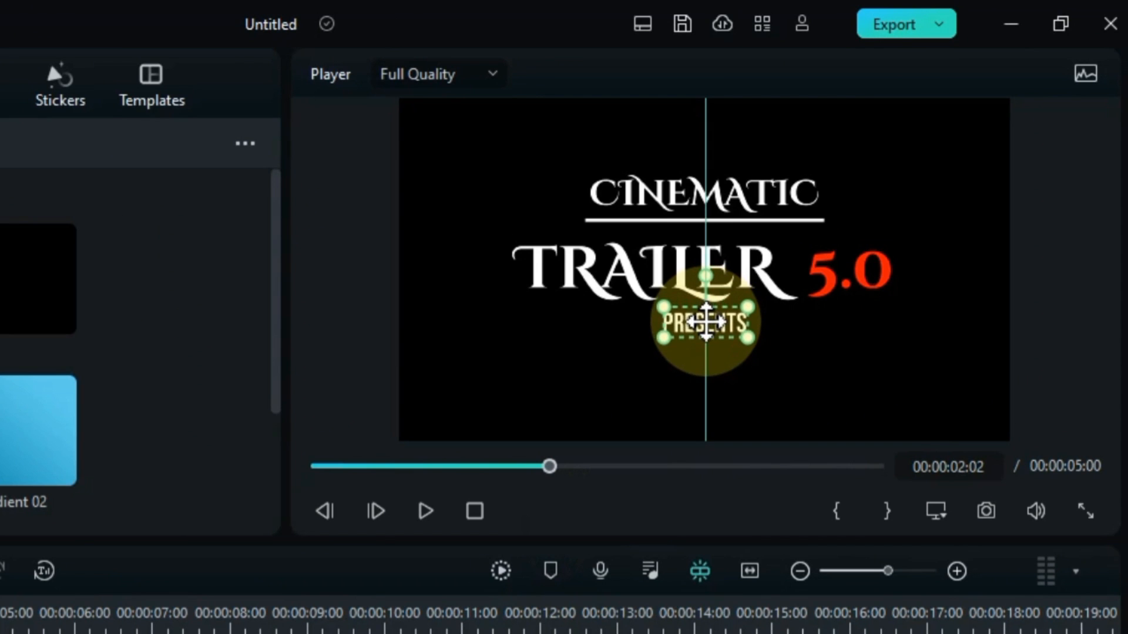
left_click_drag(705, 322, 708, 328)
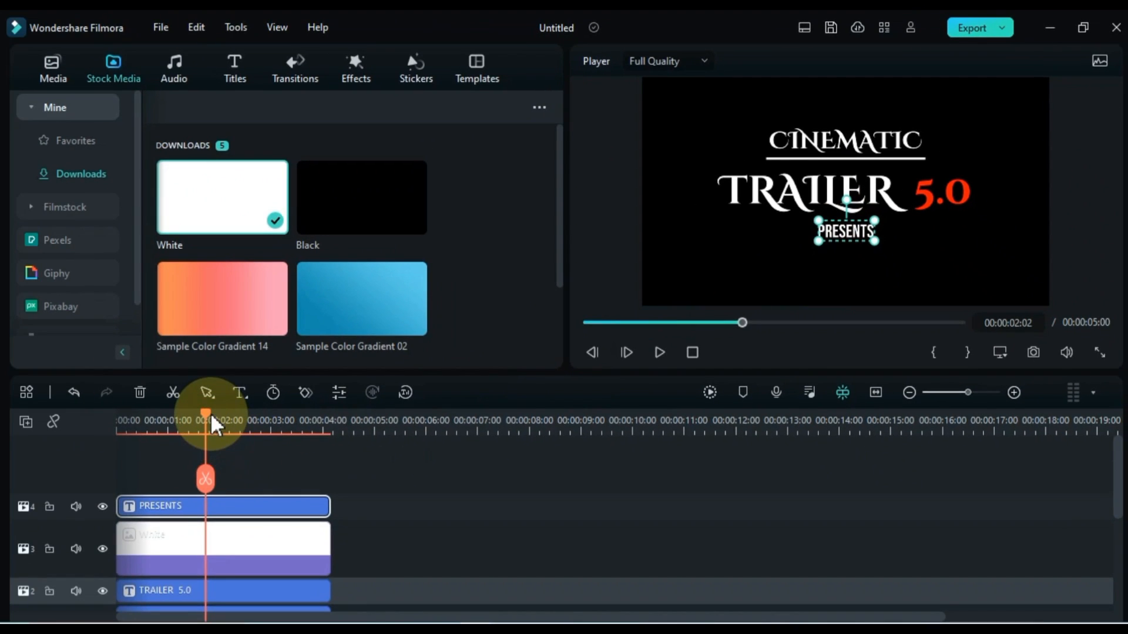
left_click_drag(206, 417, 114, 427)
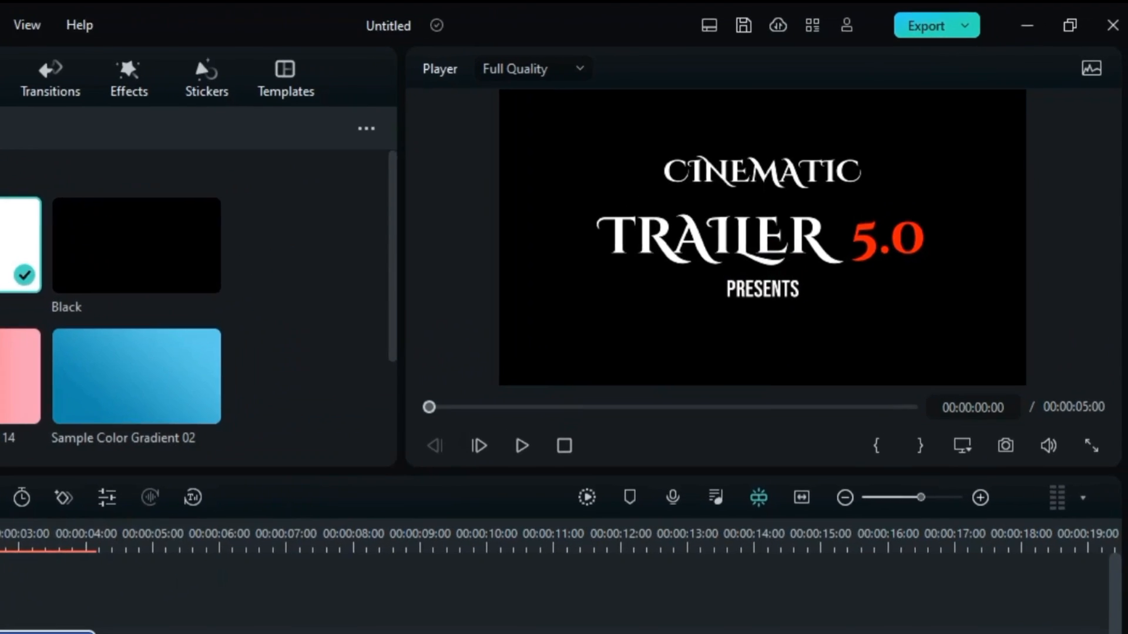
key("space")
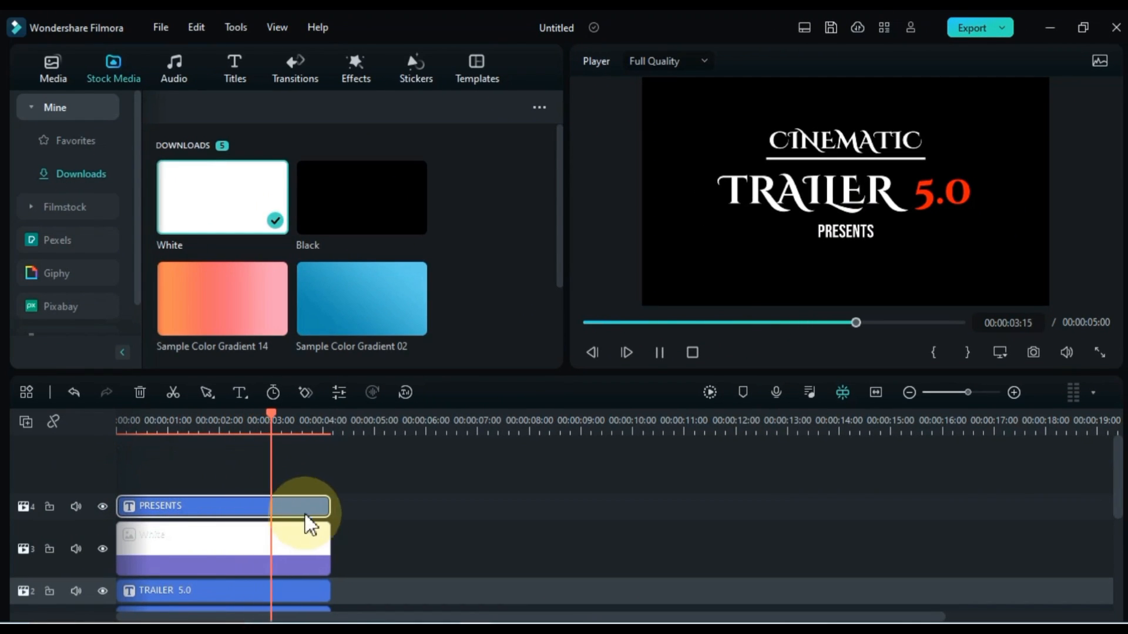
key("space")
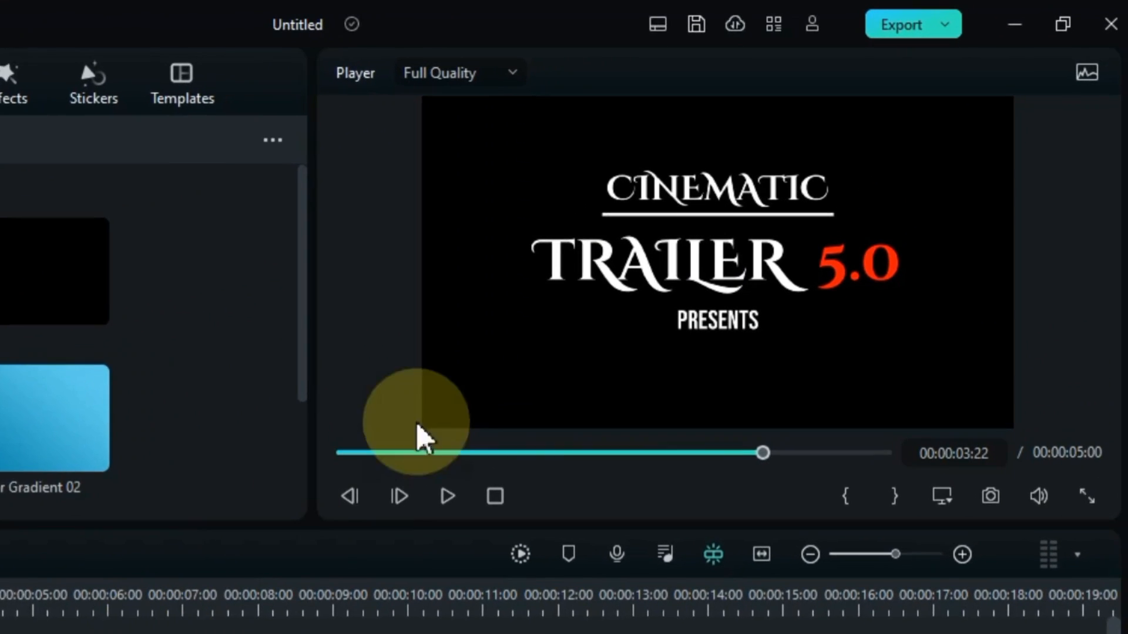
Export the composition locally as the MP4 "My video" to H:/Trailer at 1920x1080 and 25 fps, and close the export window when done.
left_click(896, 27)
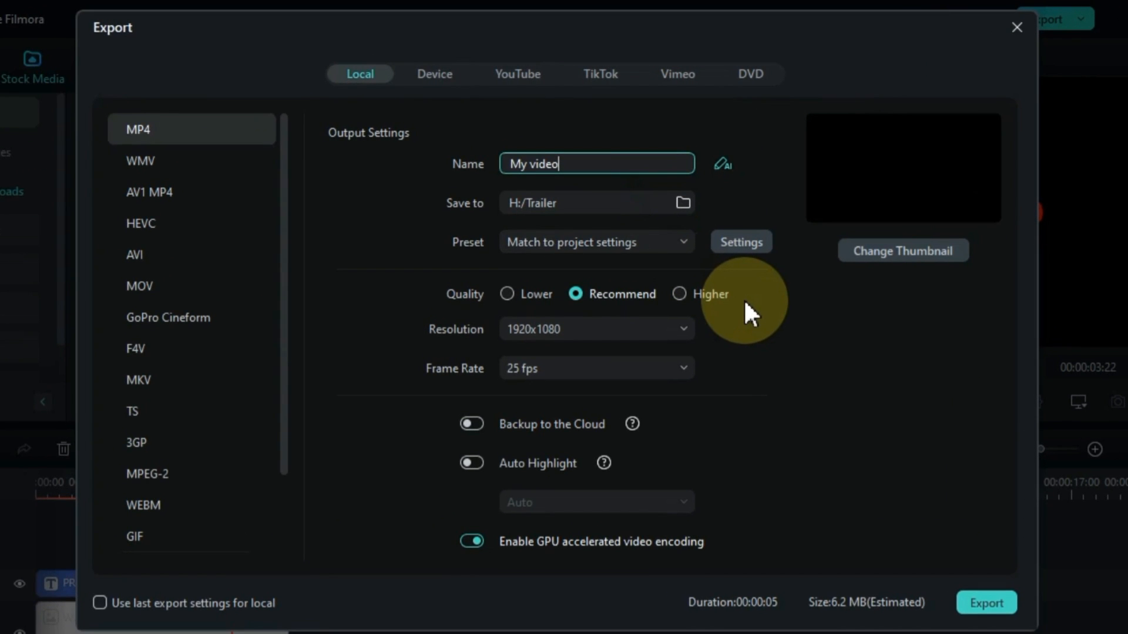
left_click(992, 602)
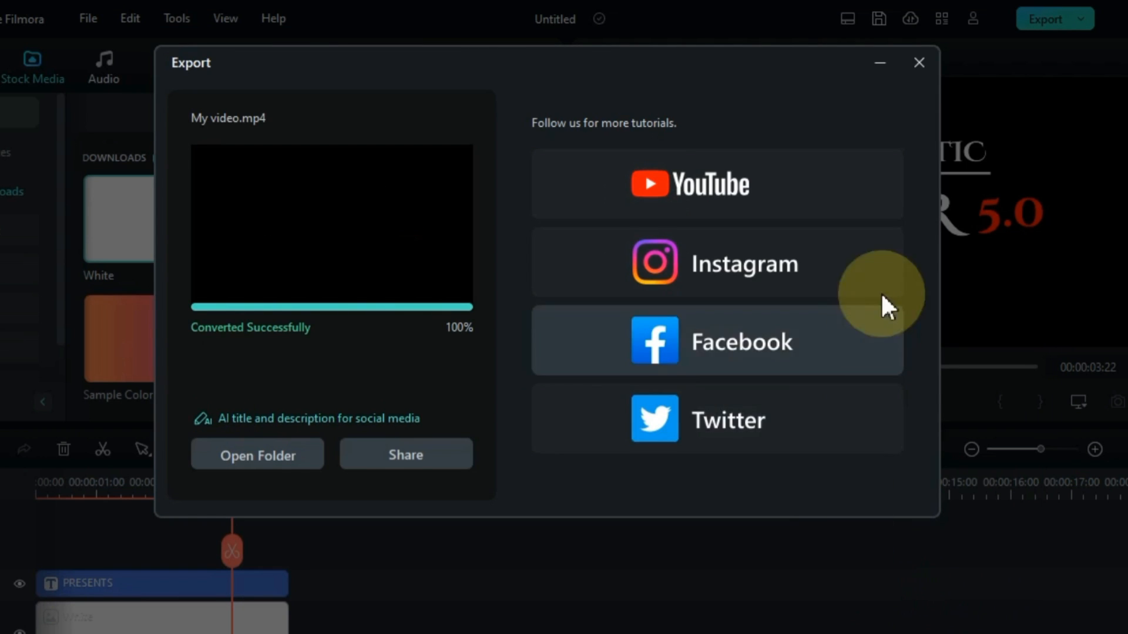
left_click(918, 63)
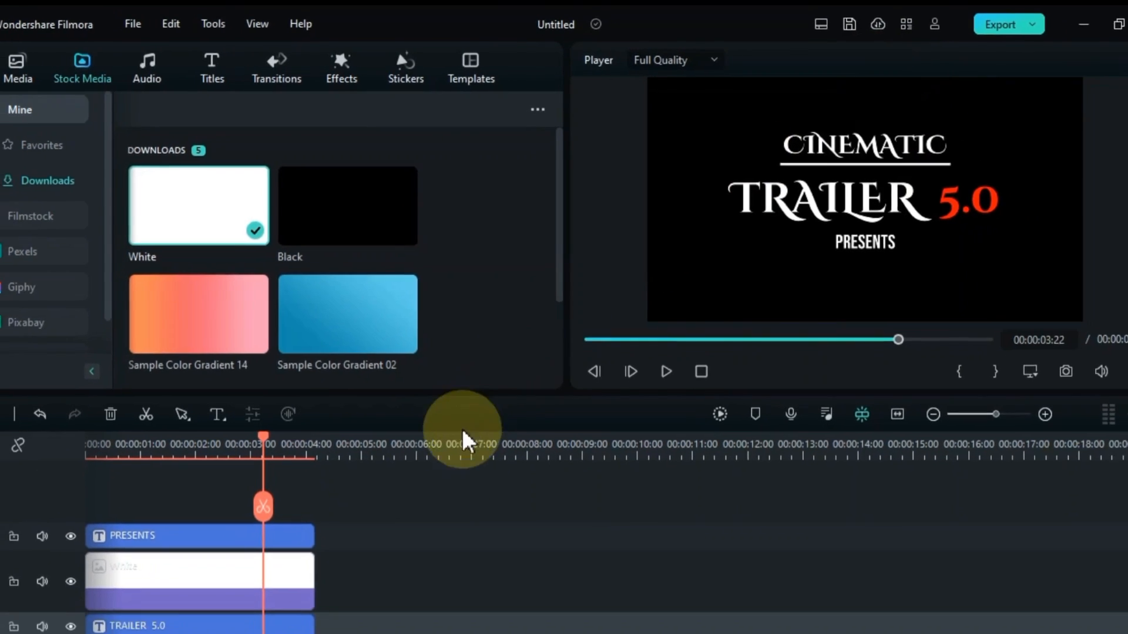
Move all four composition clips together just past the 00:00:15:00 timeline mark, and return the playhead to the start.
scroll(444, 540, "down", 1)
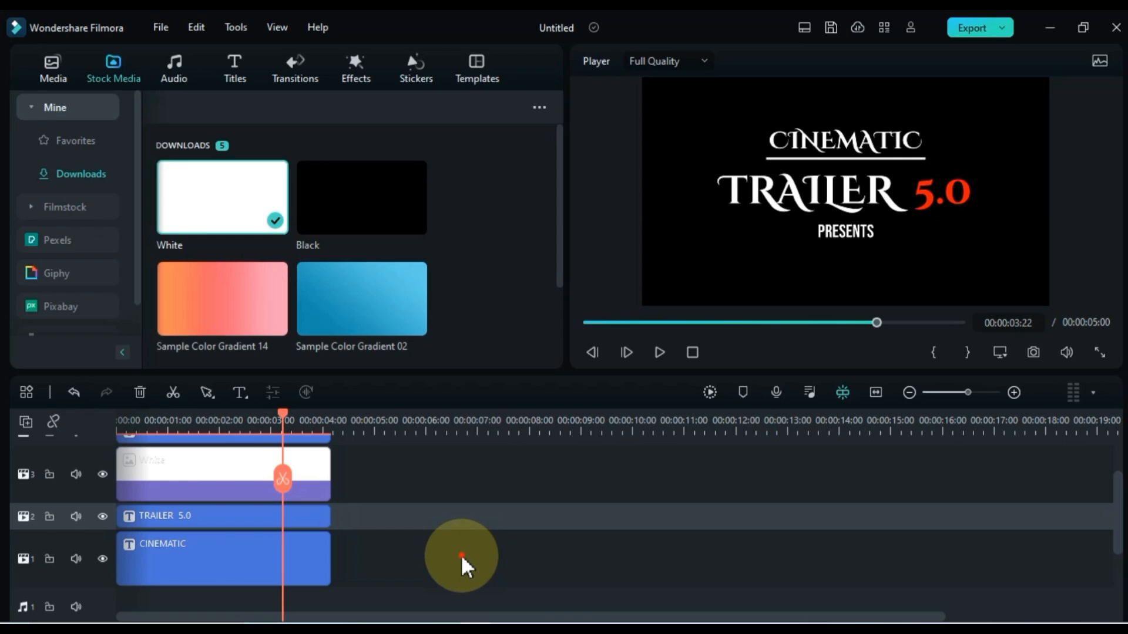
left_click_drag(461, 555, 161, 403)
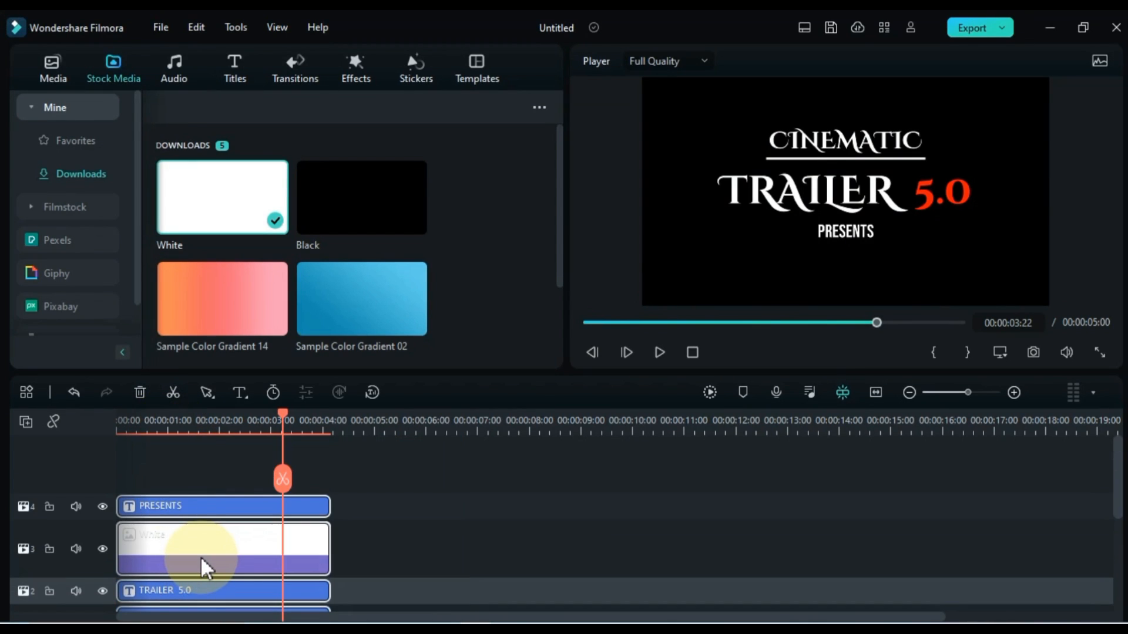
left_click_drag(201, 567, 1014, 532)
left_click(444, 582)
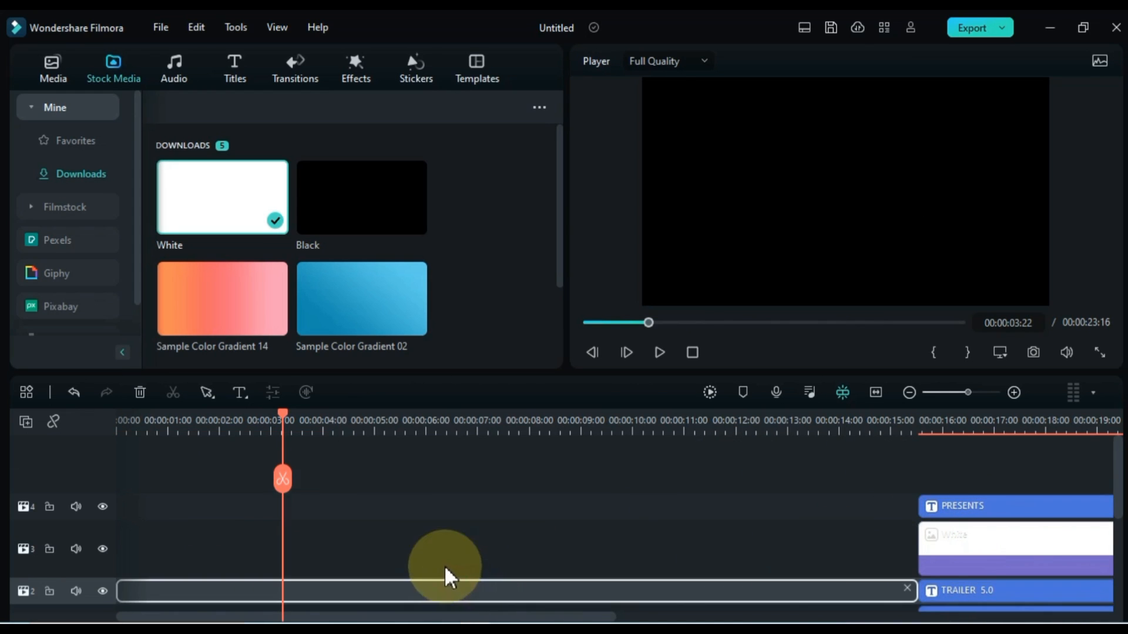
scroll(437, 573, "down", 2)
left_click(89, 521)
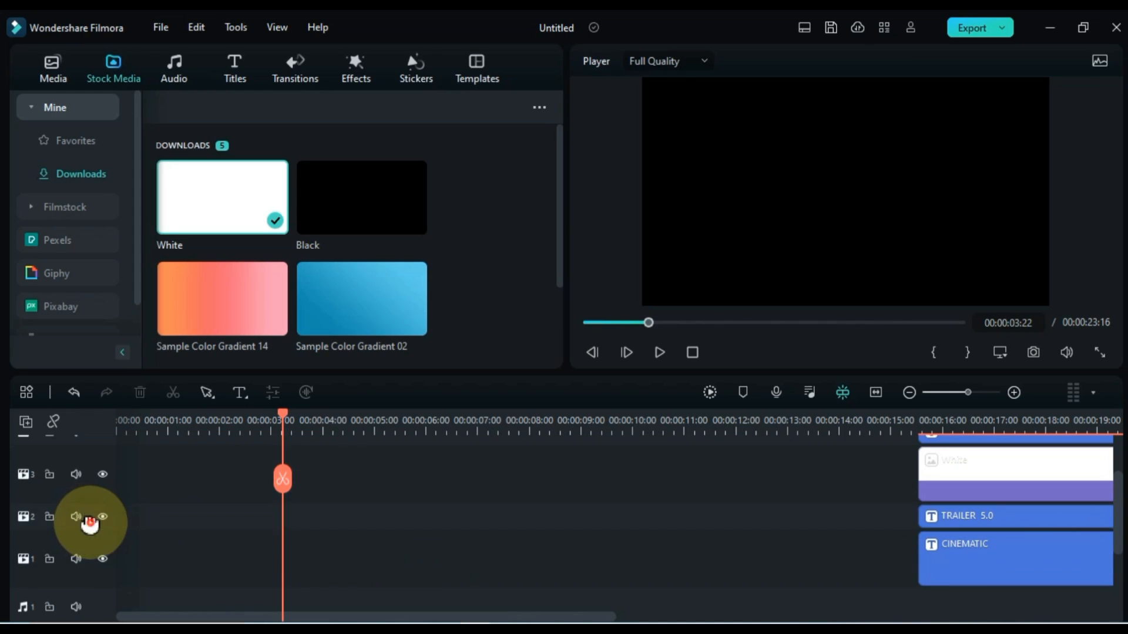
left_click_drag(282, 423, 35, 474)
scroll(227, 555, "down", 1)
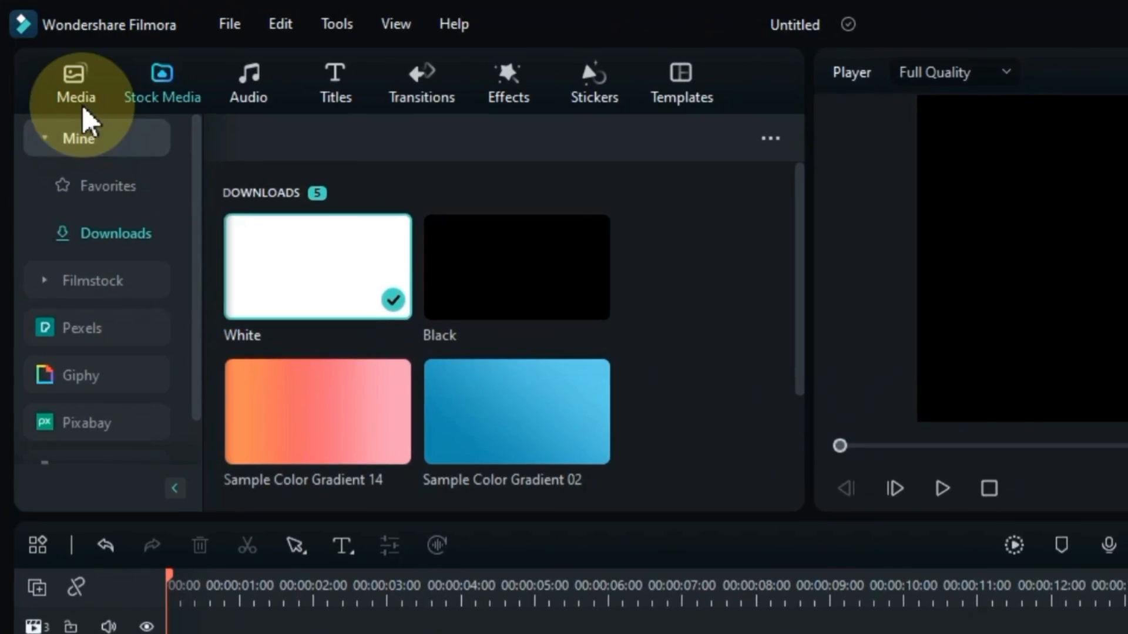
Import My video.mp4, lens flare.png, Background Music.mp3, video.mp4 and Reflection Map.png from the Trailer folder into the project media.
left_click(54, 74)
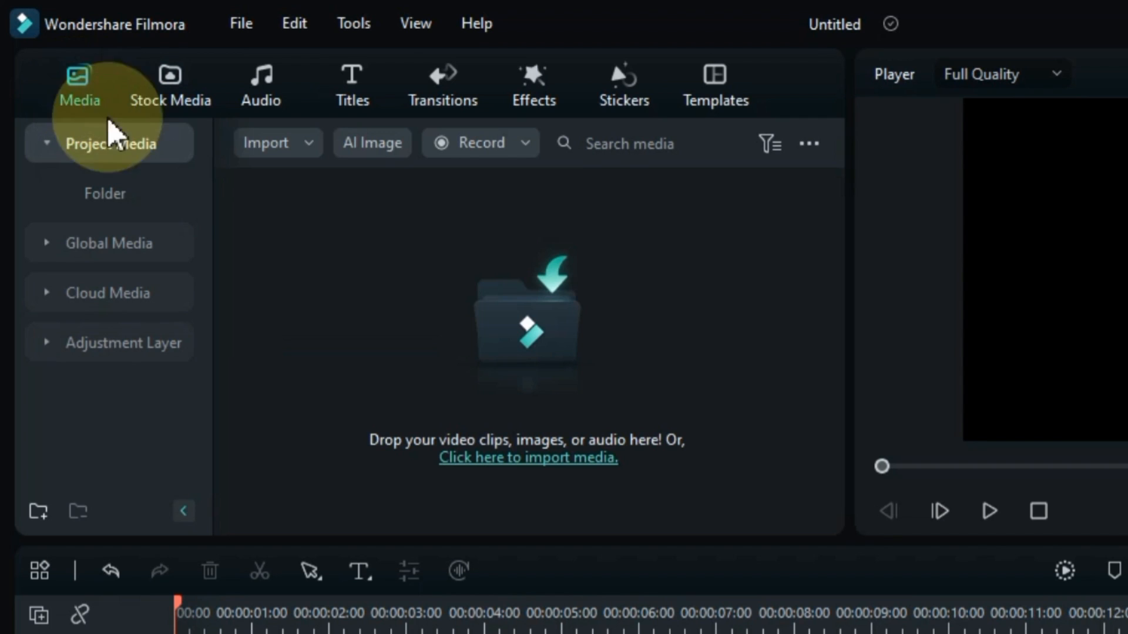
left_click(571, 337)
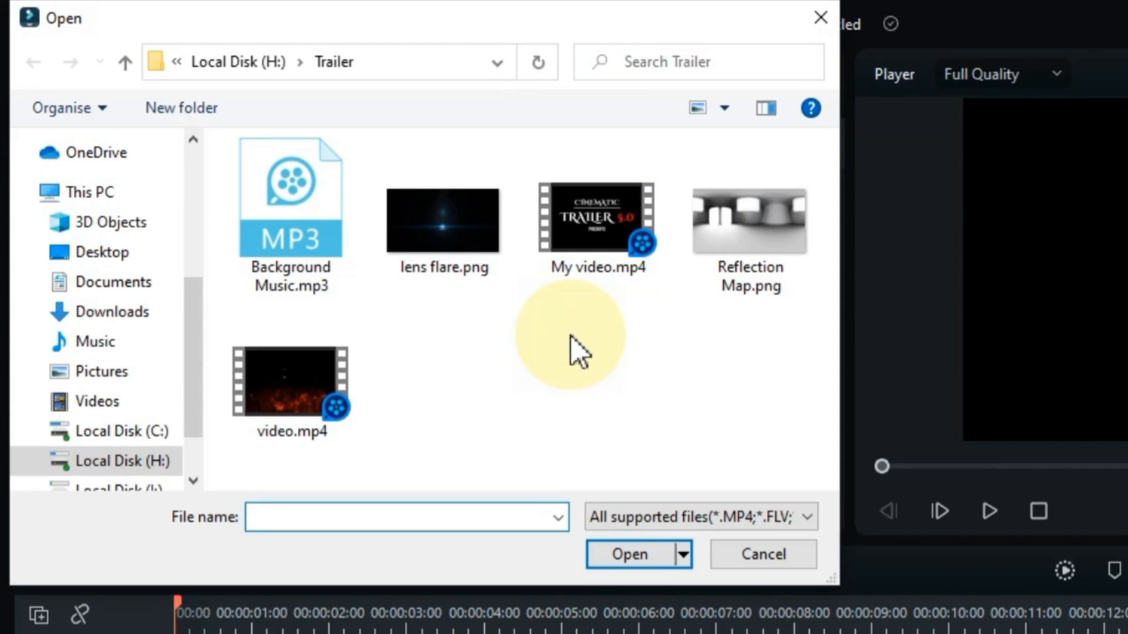
left_click(606, 263)
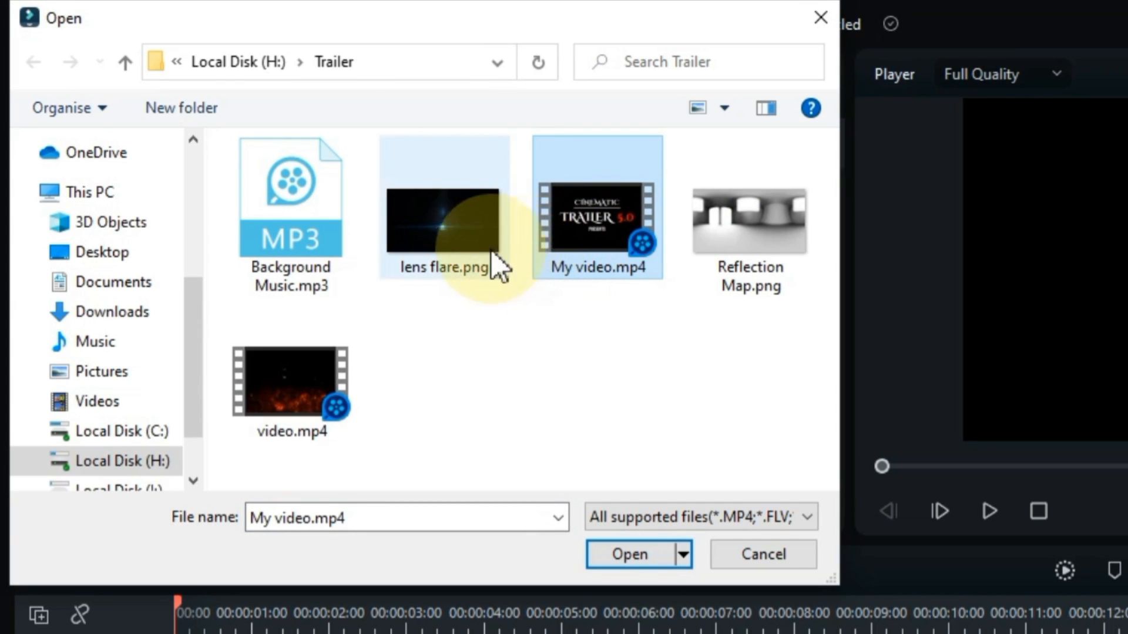
left_click(451, 250, "ctrl")
left_click(278, 254, "ctrl")
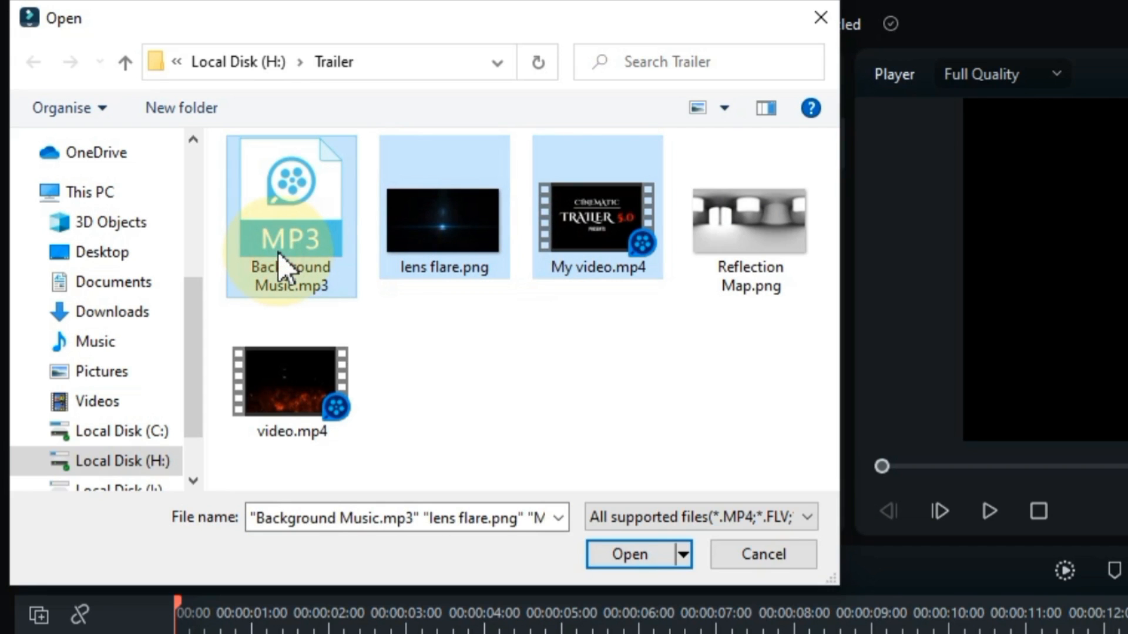
left_click(315, 422, "ctrl")
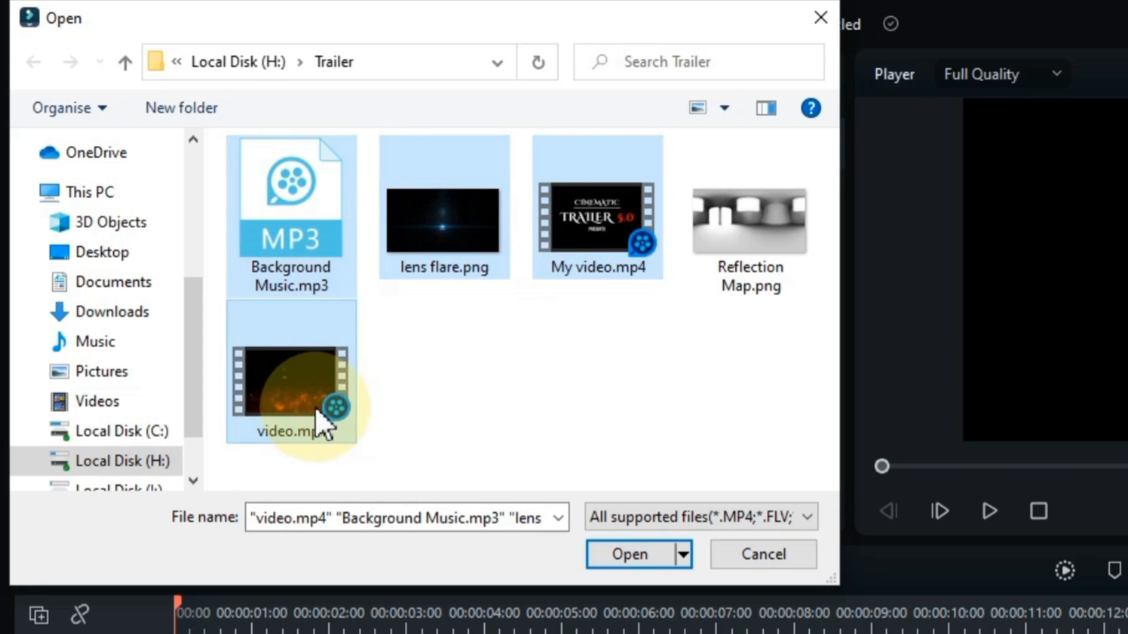
left_click(735, 268, "ctrl")
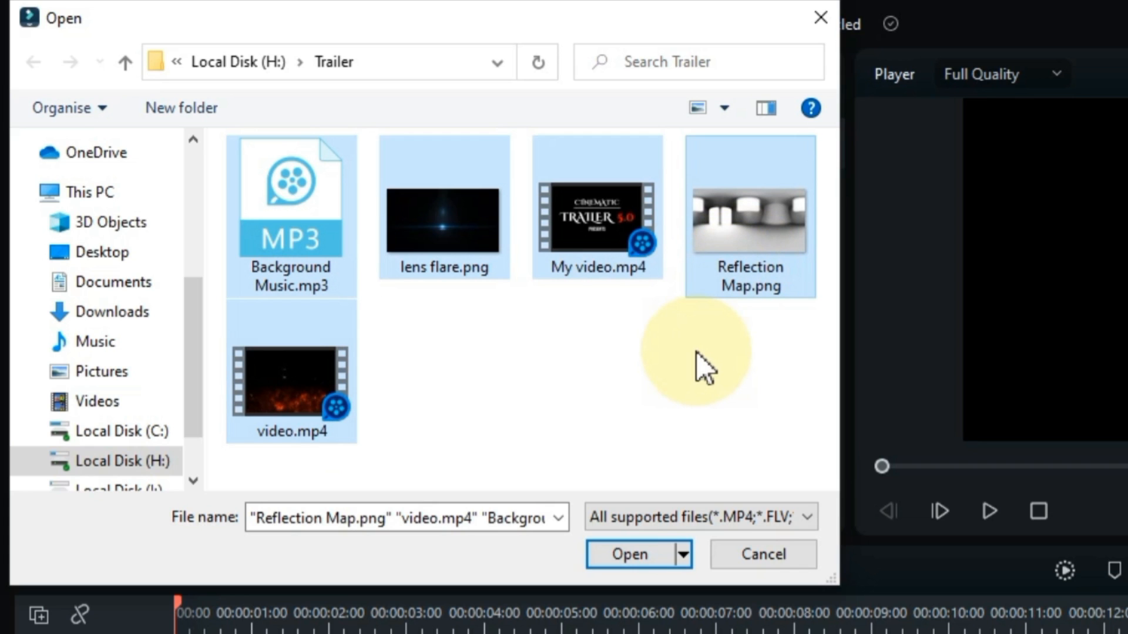
left_click(640, 549)
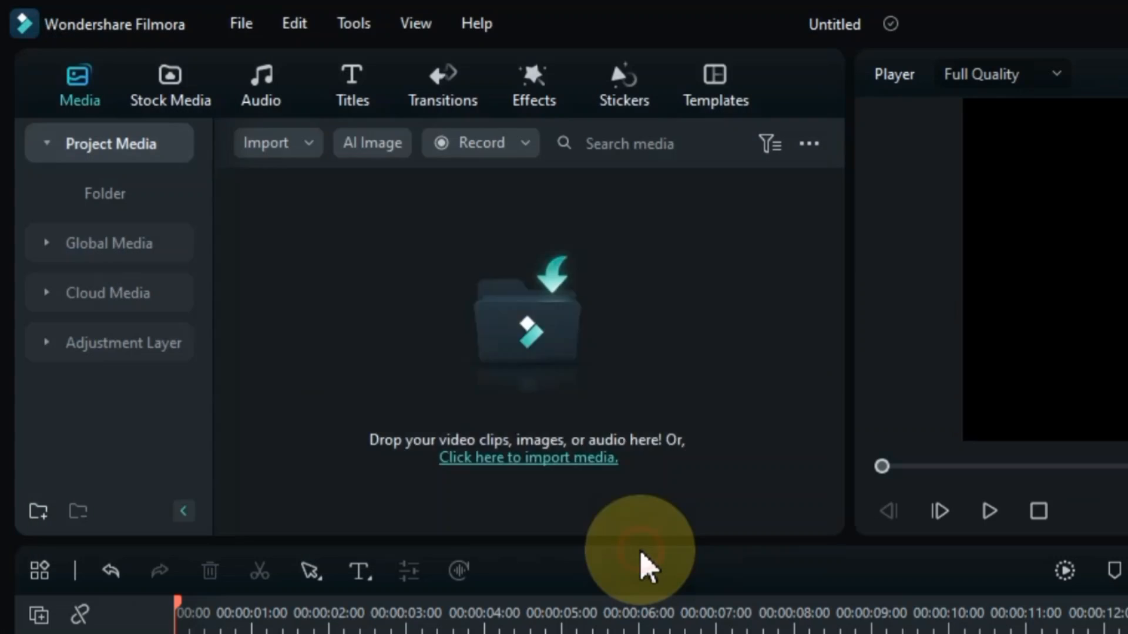
scroll(657, 449, "down", 3)
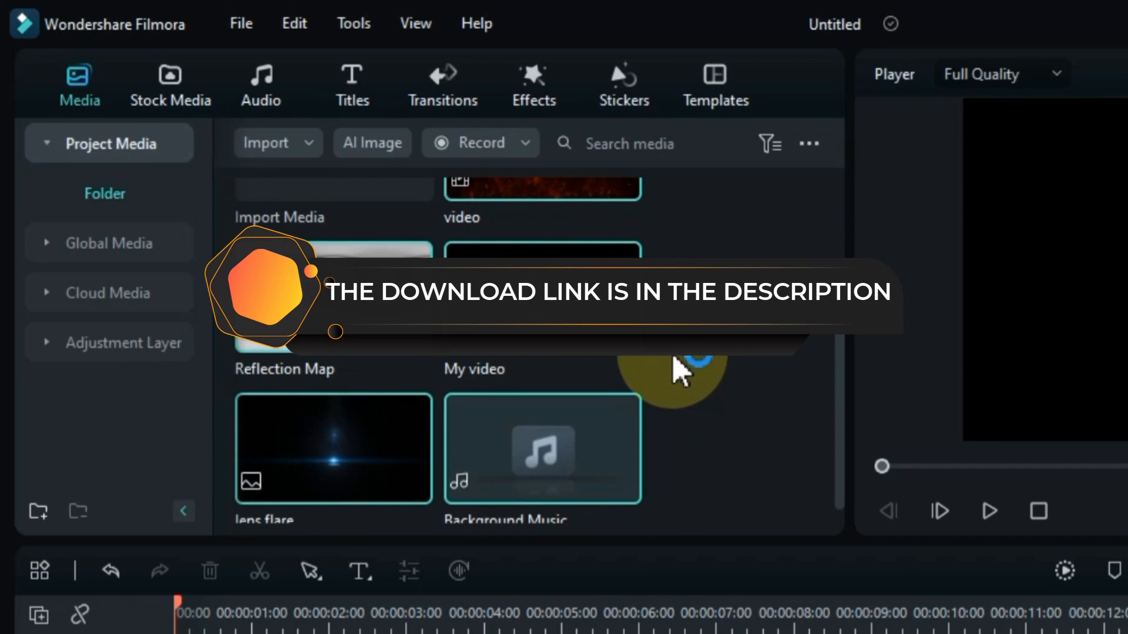
left_click(667, 351)
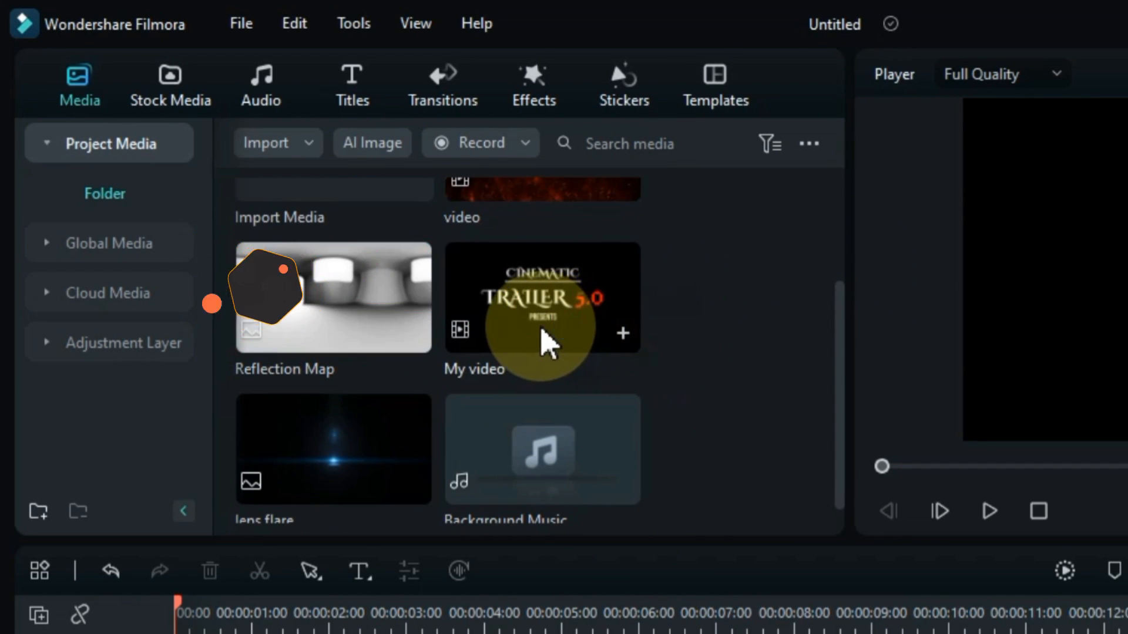
Place My video on track 2 and Reflection Map directly beneath it on track 1, both starting at 00:00.
left_click_drag(541, 340, 175, 459)
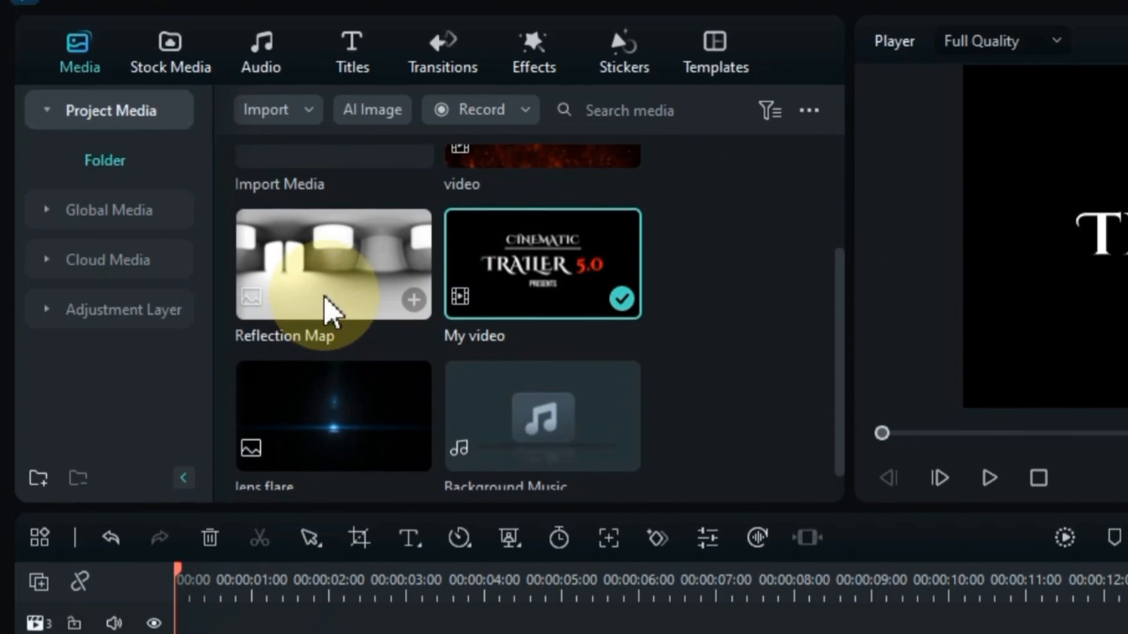
left_click_drag(326, 309, 179, 517)
left_click_drag(406, 392, 259, 540)
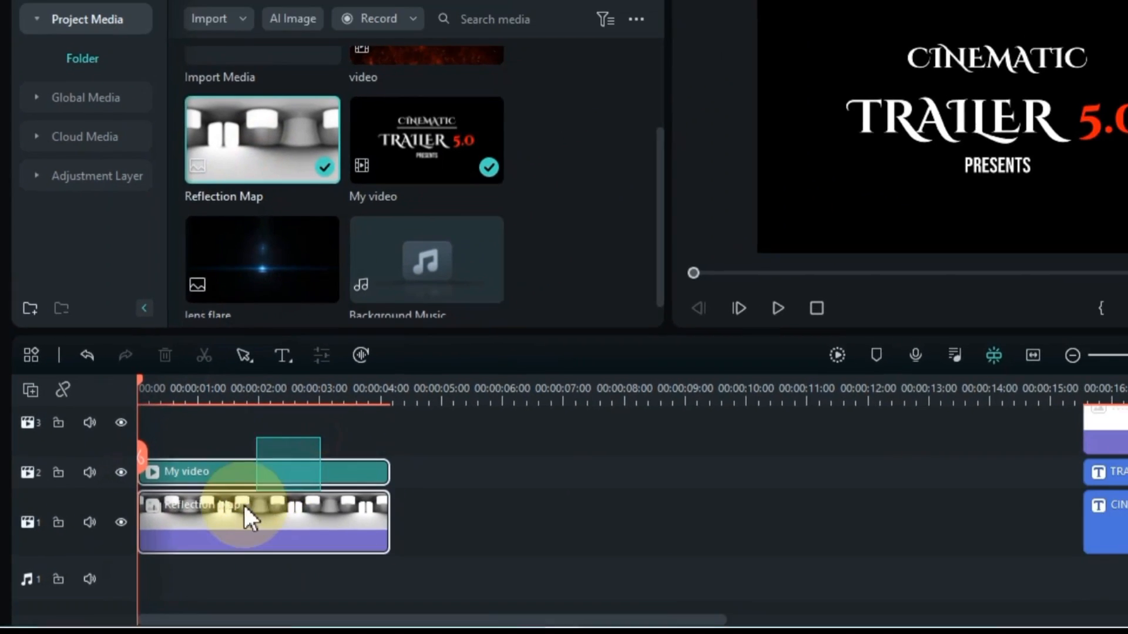
left_click_drag(174, 560, 174, 563)
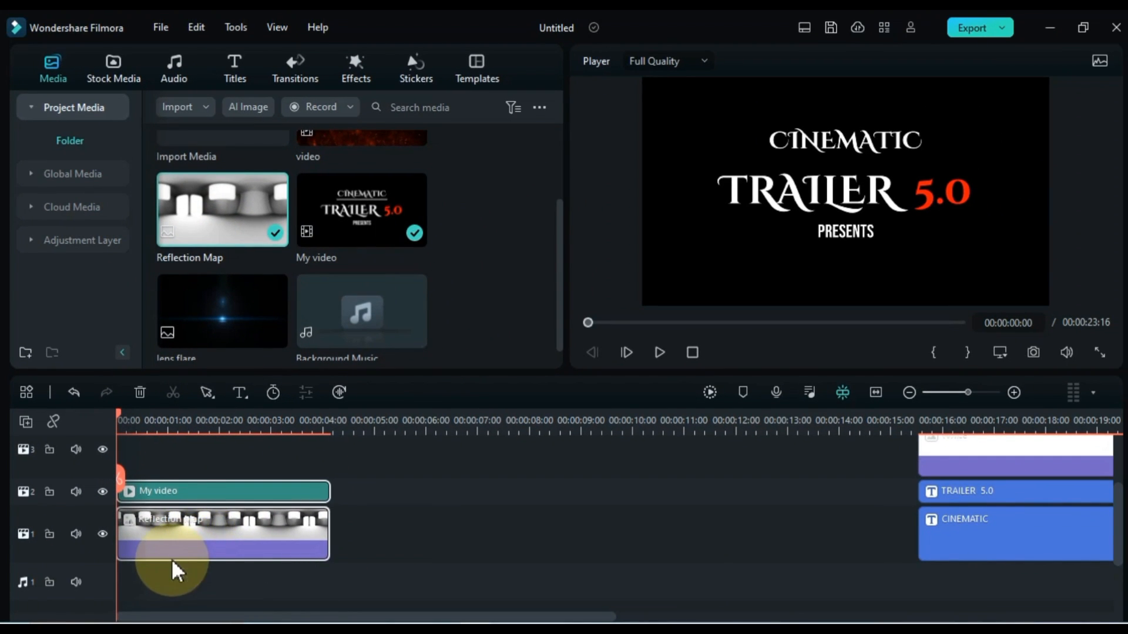
Open the My video clip for editing and set its blend mode to Multiply.
left_click(182, 492)
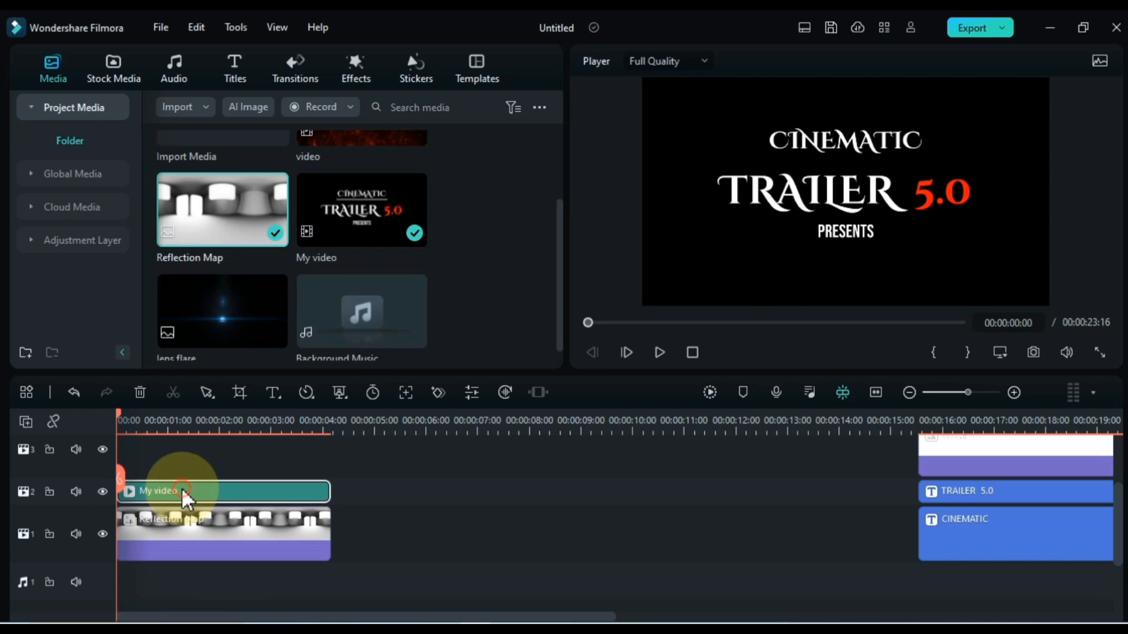
double_click(181, 491)
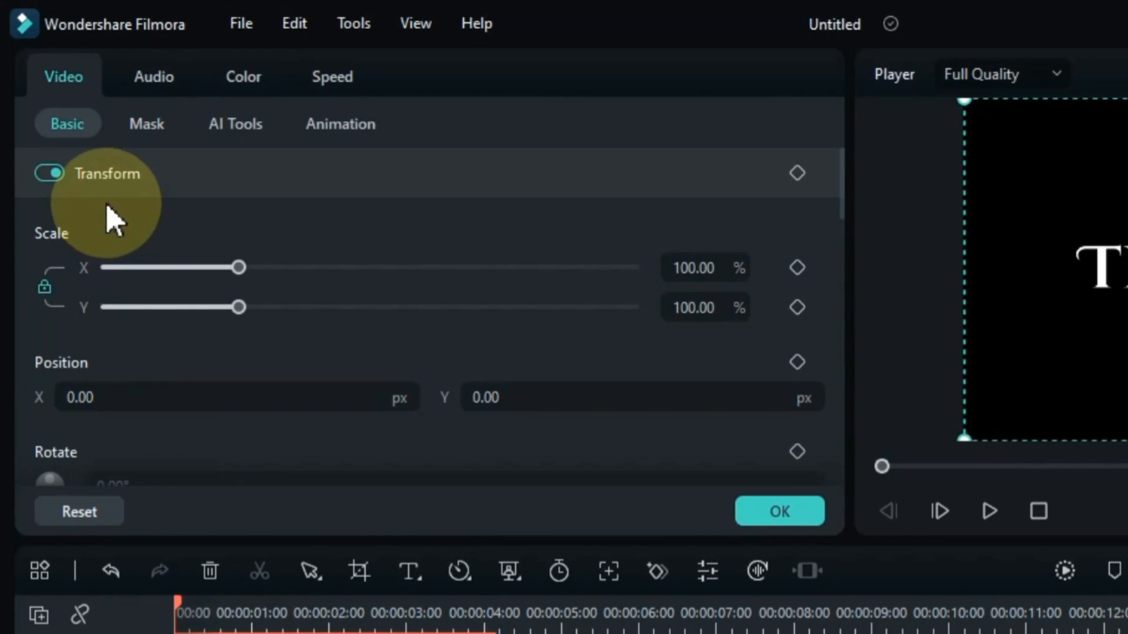
left_click(541, 176)
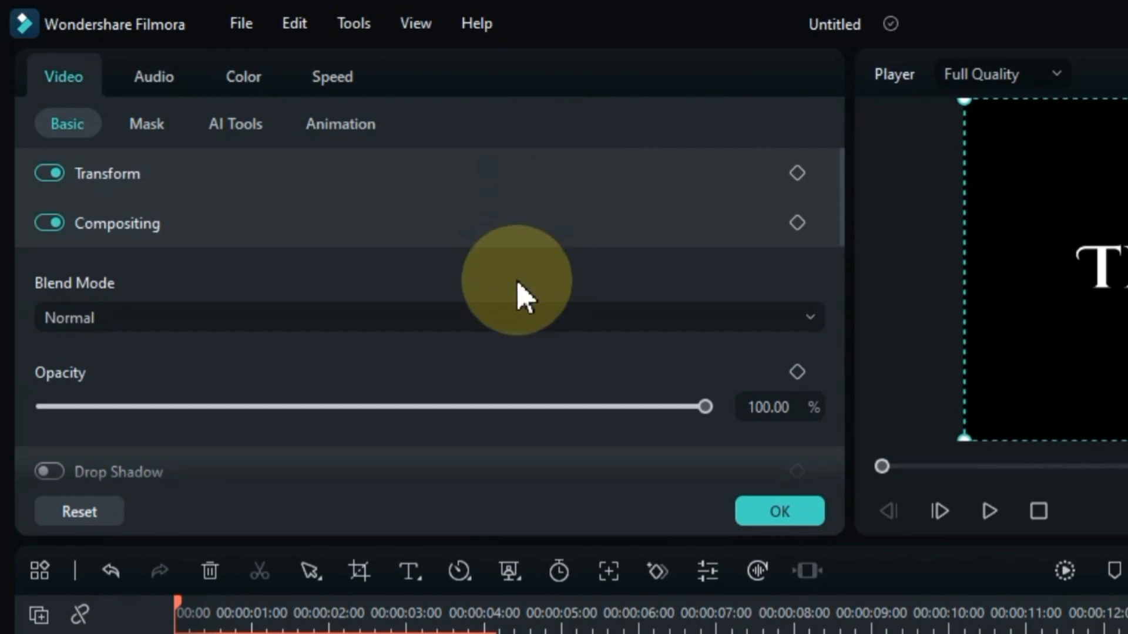
left_click(510, 319)
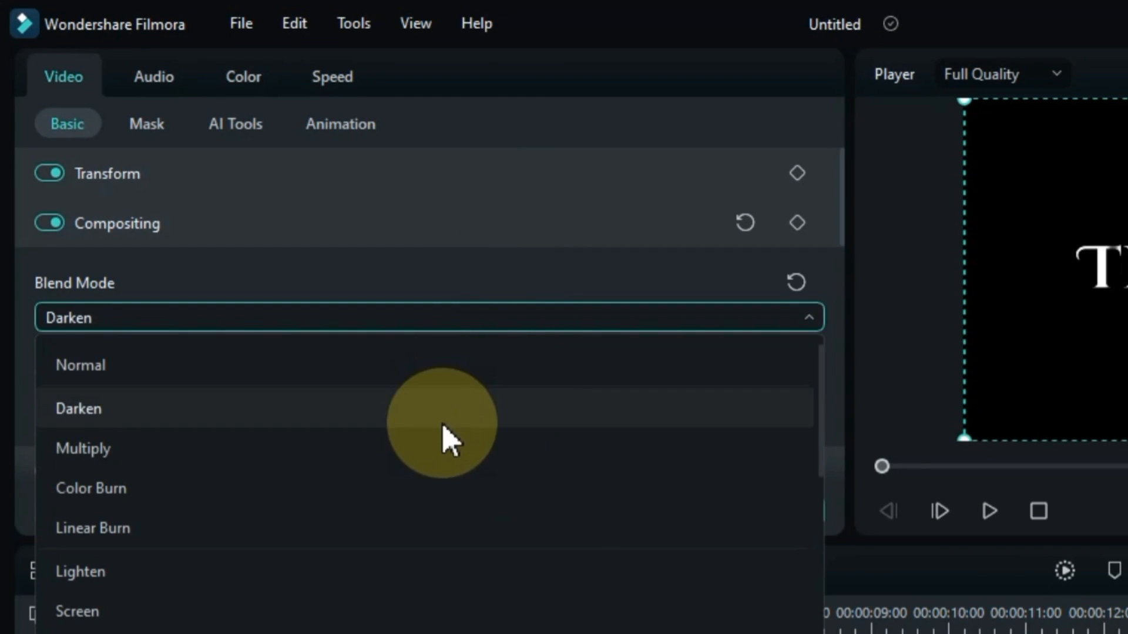
left_click(444, 442)
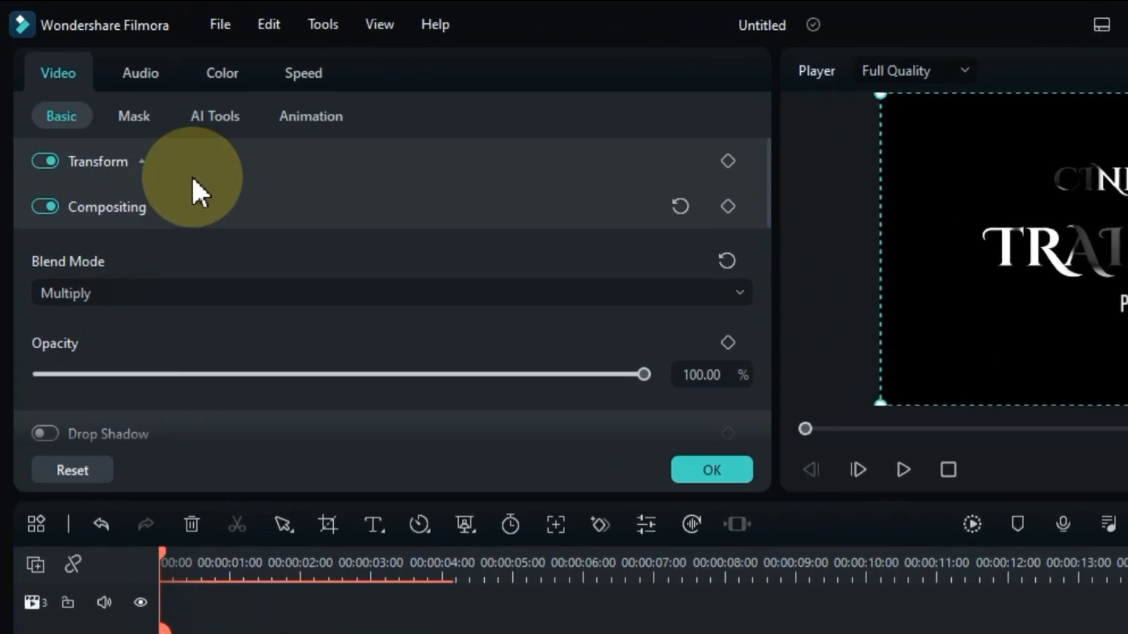
Add a transform keyframe at the start of the My video clip and set its scale to 130%.
left_click(165, 127)
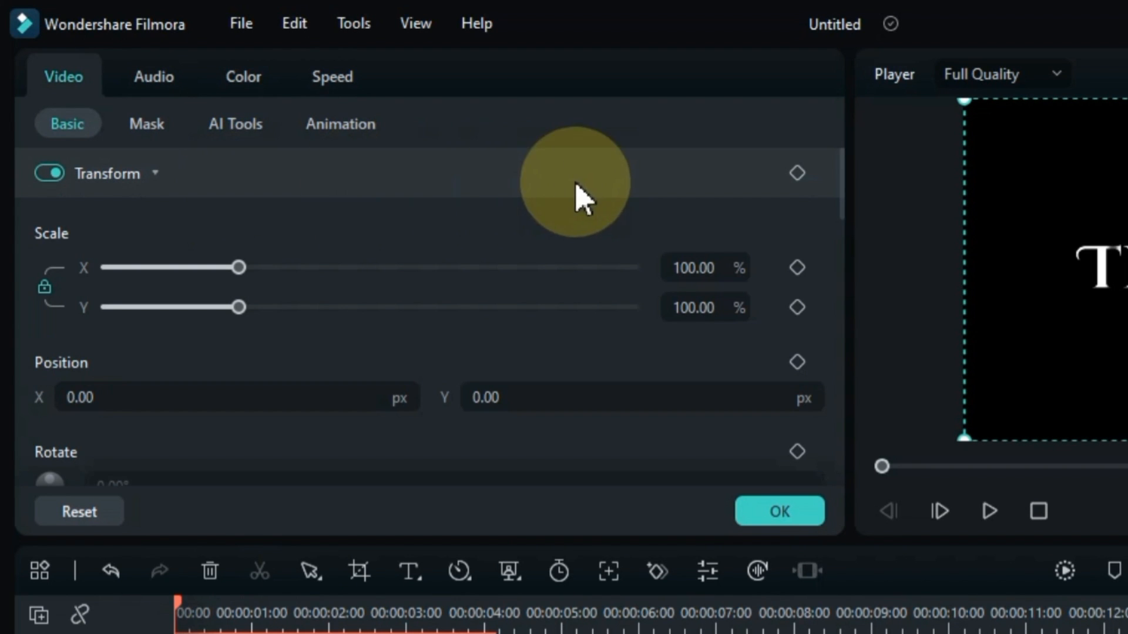
left_click(797, 173)
left_click(795, 174)
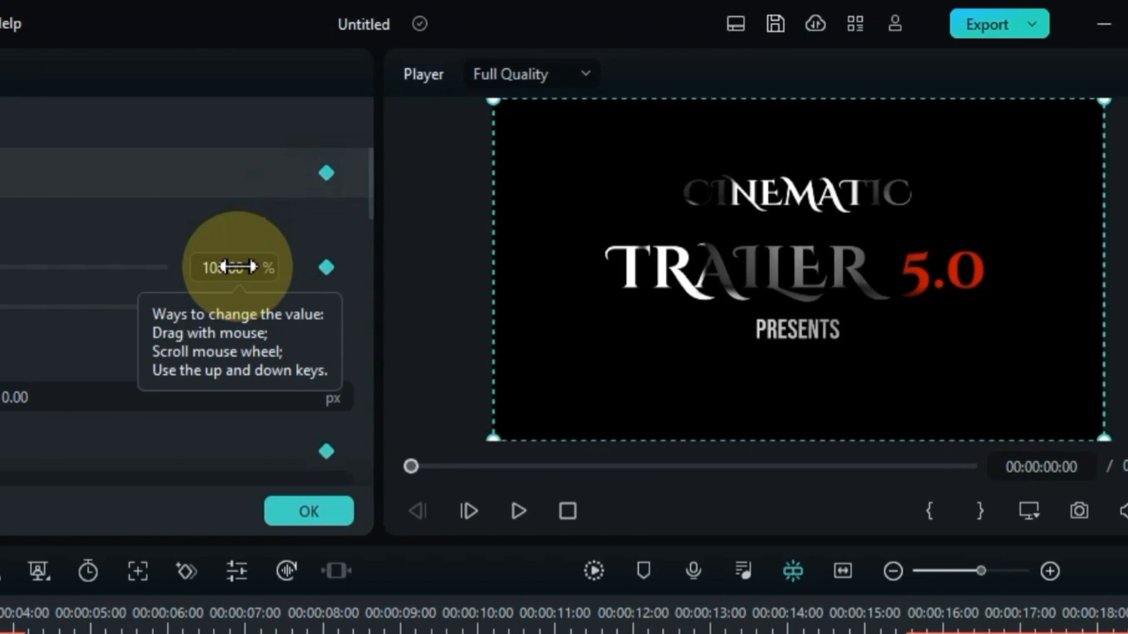
left_click_drag(420, 267, 434, 267)
left_click_drag(237, 267, 241, 267)
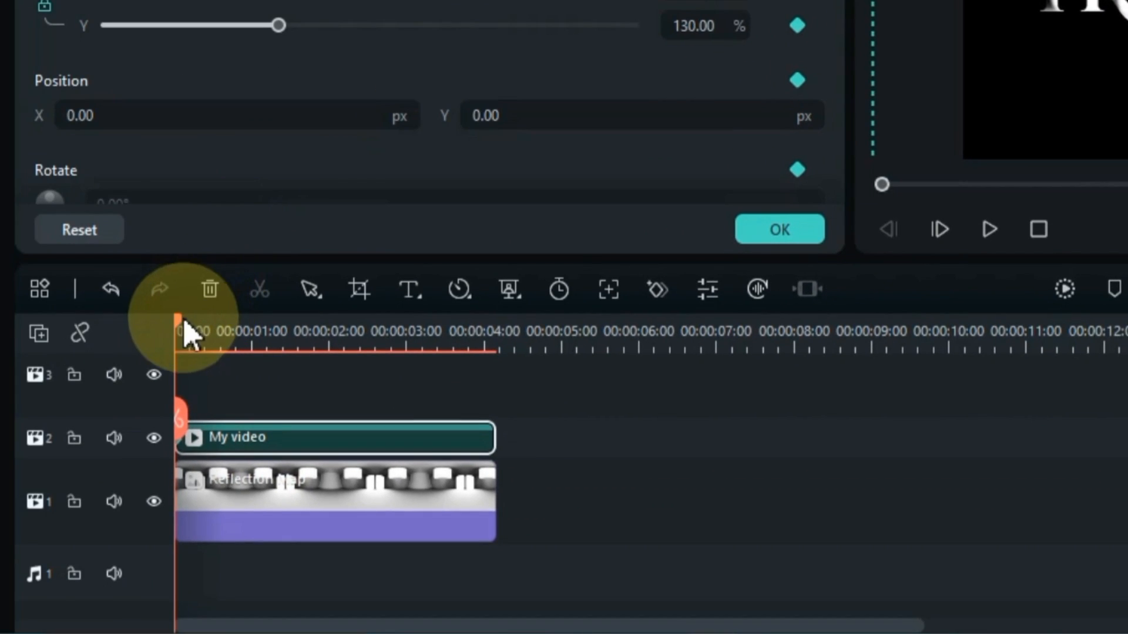
Reset My video's transform to 100% scale at 00:00:04:19 as a second keyframe, and move that keyframe to the clip's end.
left_click_drag(182, 335, 482, 332)
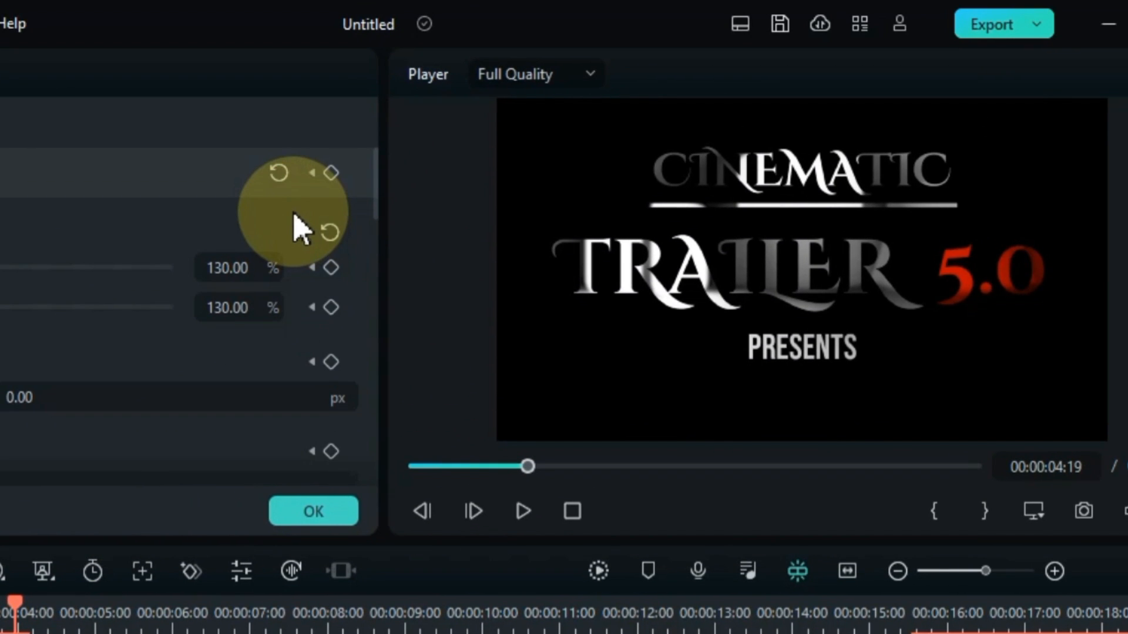
left_click(280, 174)
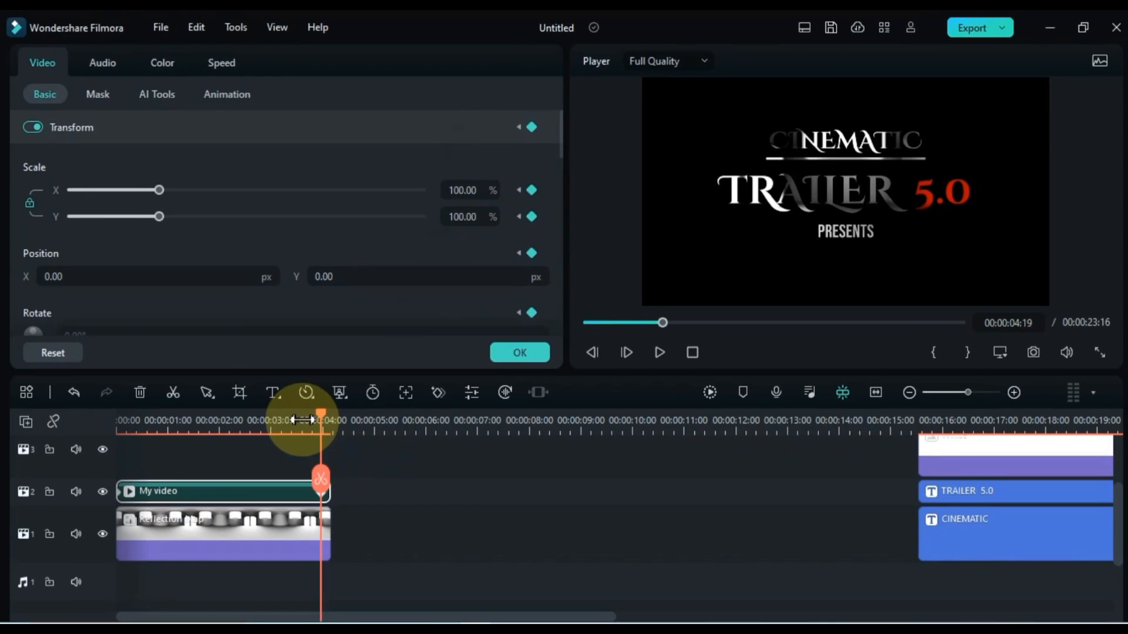
left_click(302, 421)
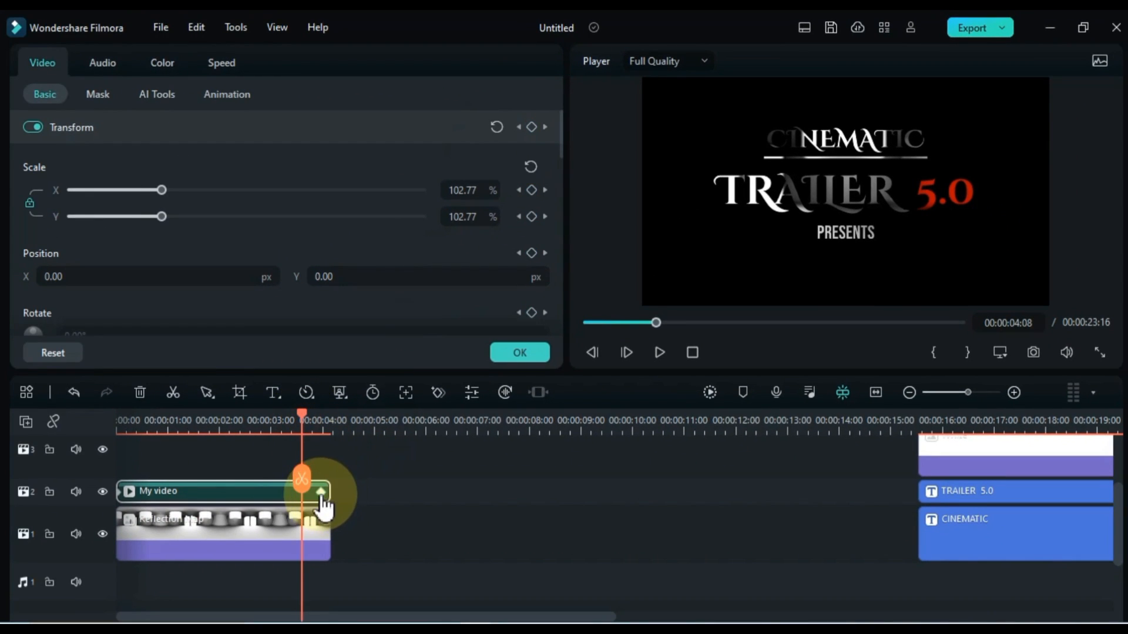
left_click(321, 493)
left_click(330, 431)
Play the composition from the start to check My video's scale animation, and stop playback near the clip's end.
left_click_drag(332, 415, 89, 443)
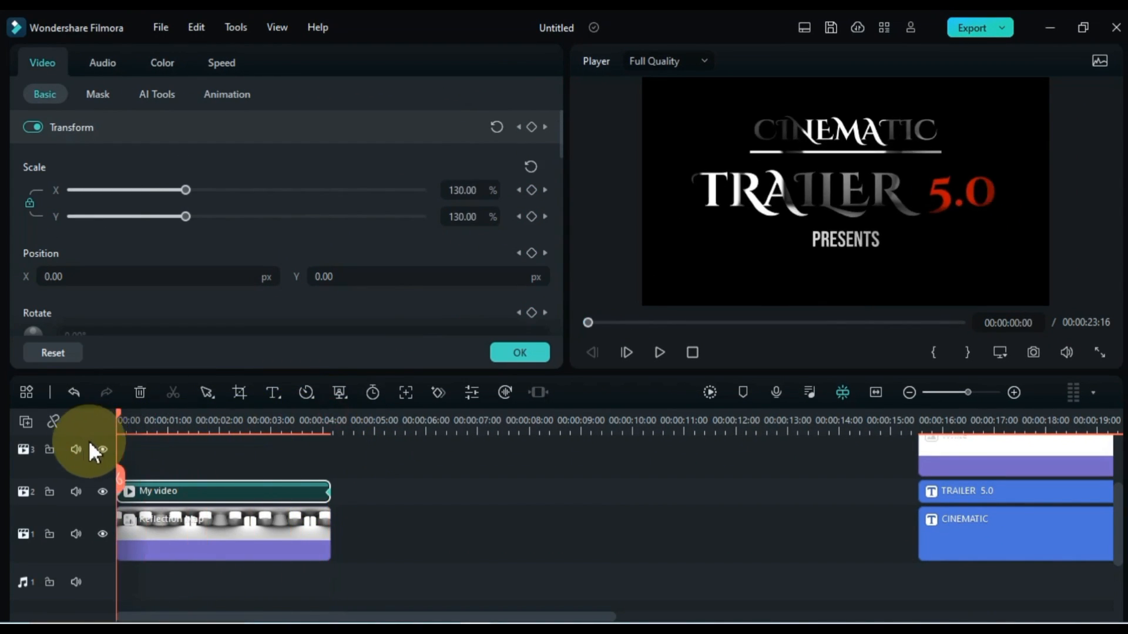
key("space")
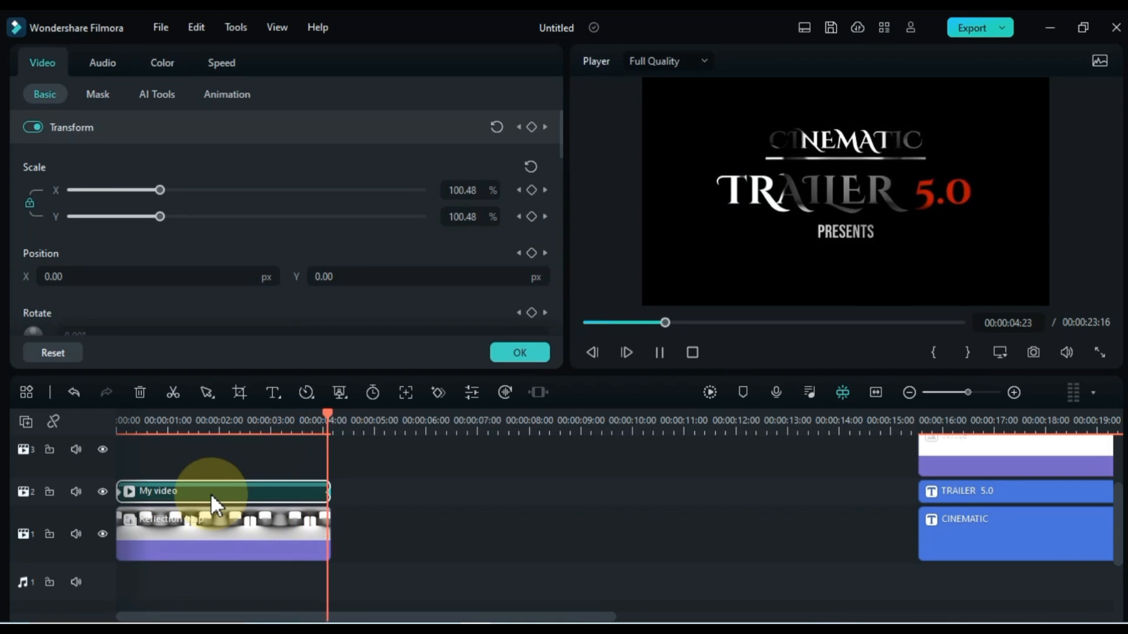
key("space")
Keyframe the Reflection Map clip's transform at its start with position X -203, Y 360 px, and check the map with track 2 temporarily hidden.
left_click_drag(382, 414, 235, 439)
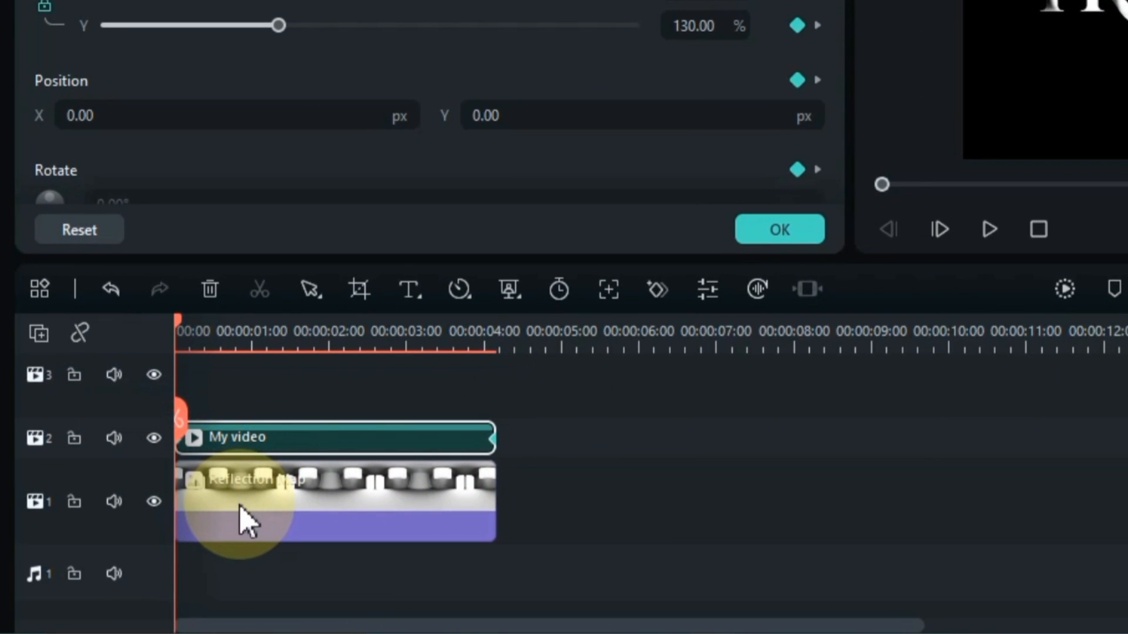
left_click(247, 520)
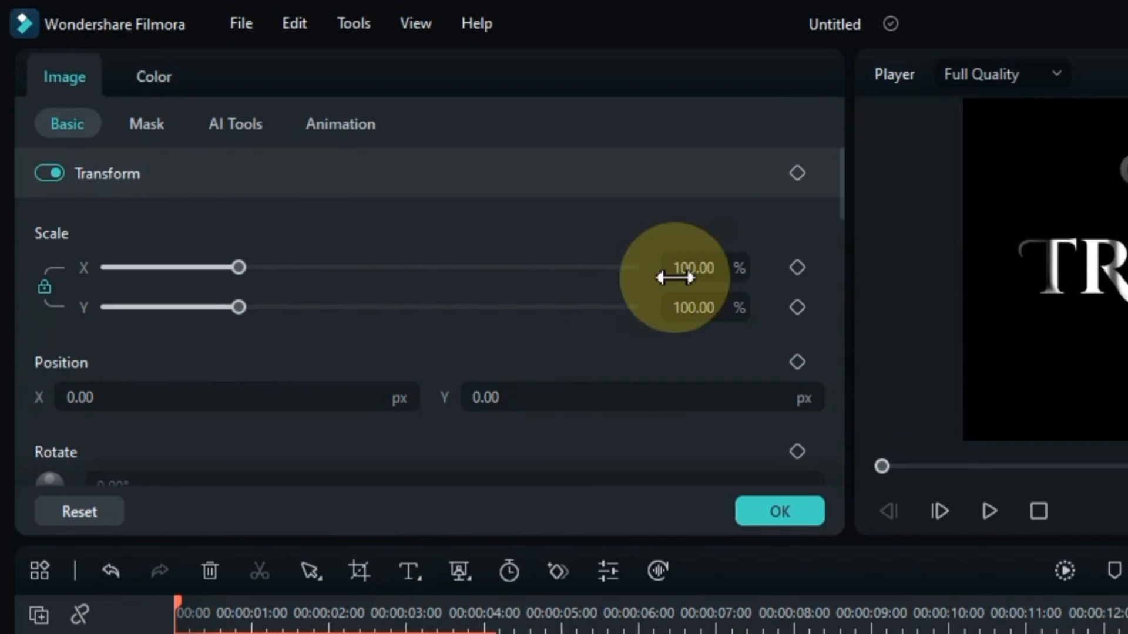
left_click(796, 173)
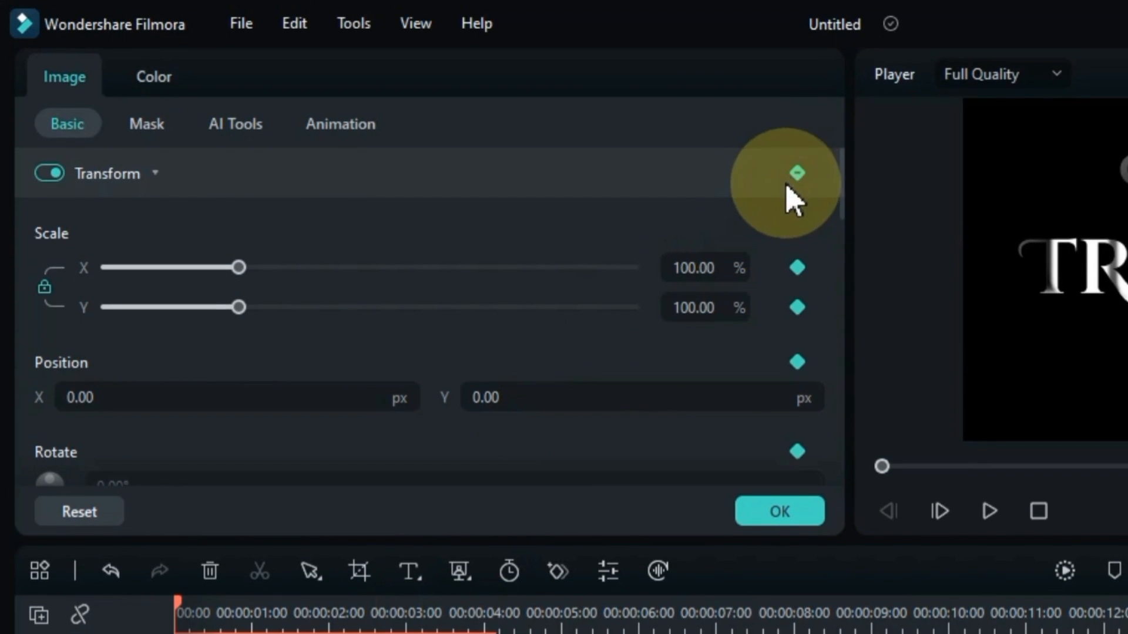
left_click_drag(338, 402, 311, 402)
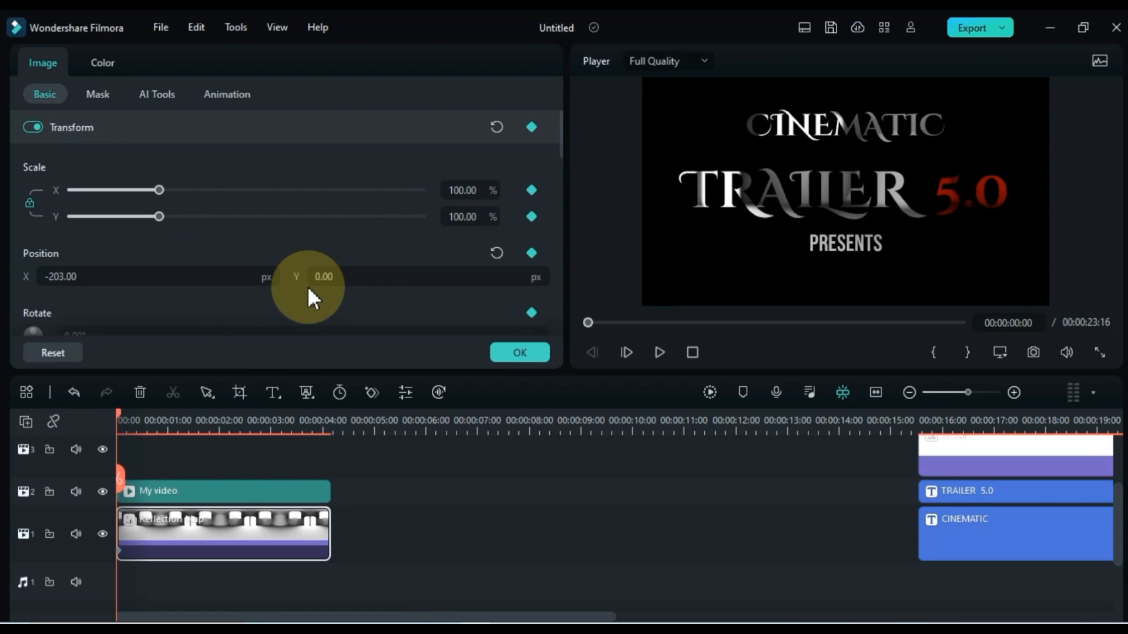
left_click_drag(308, 285, 386, 278)
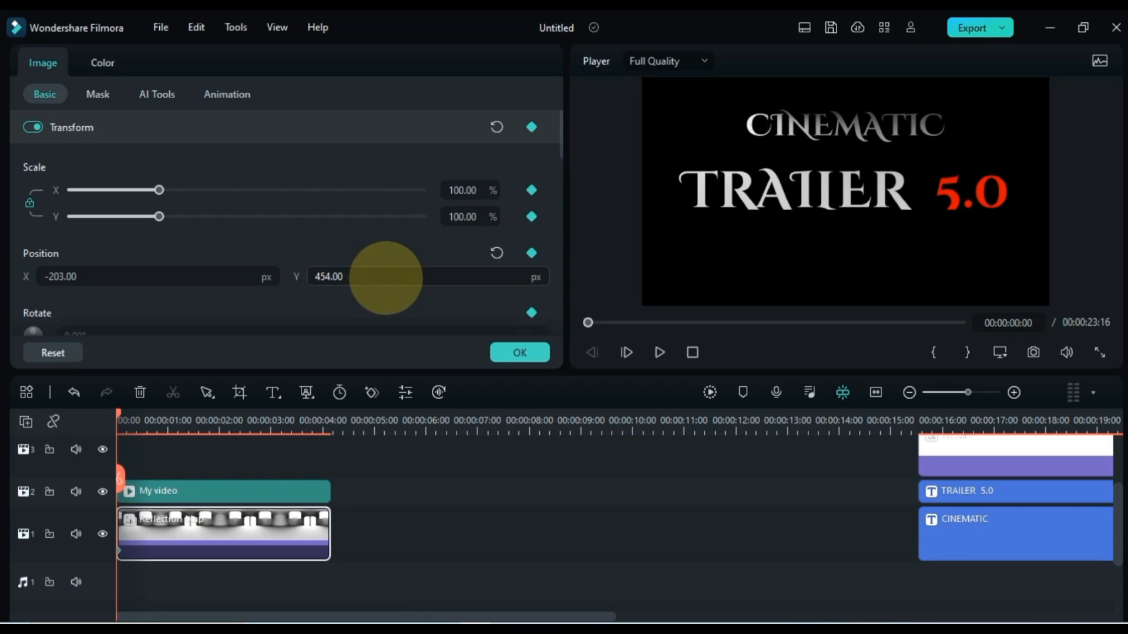
left_click_drag(386, 277, 386, 278)
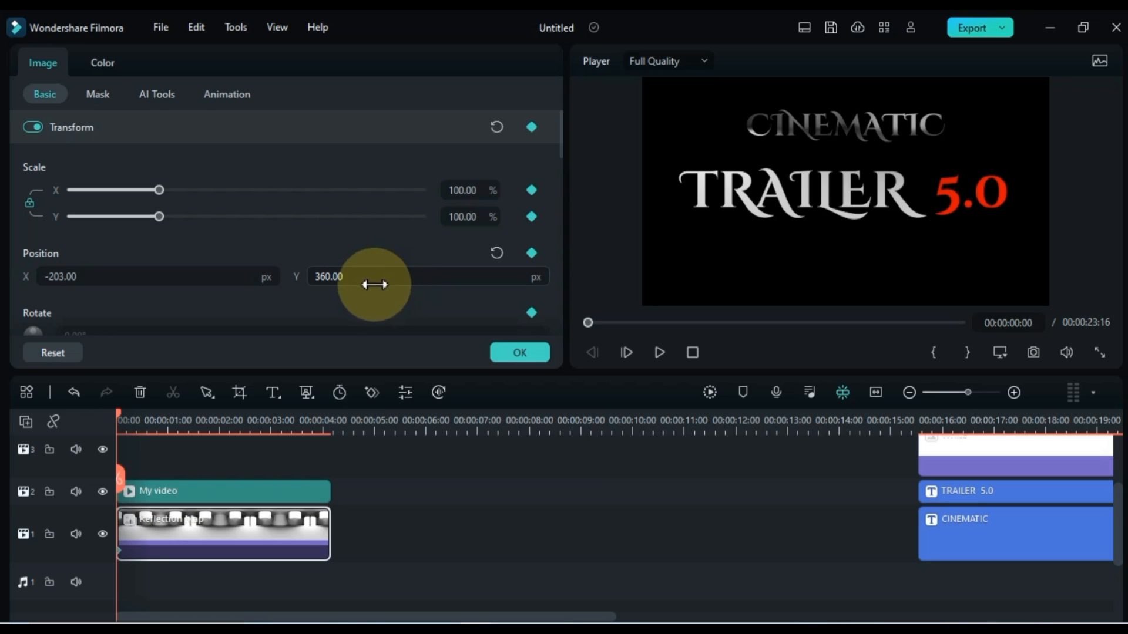
left_click(102, 488)
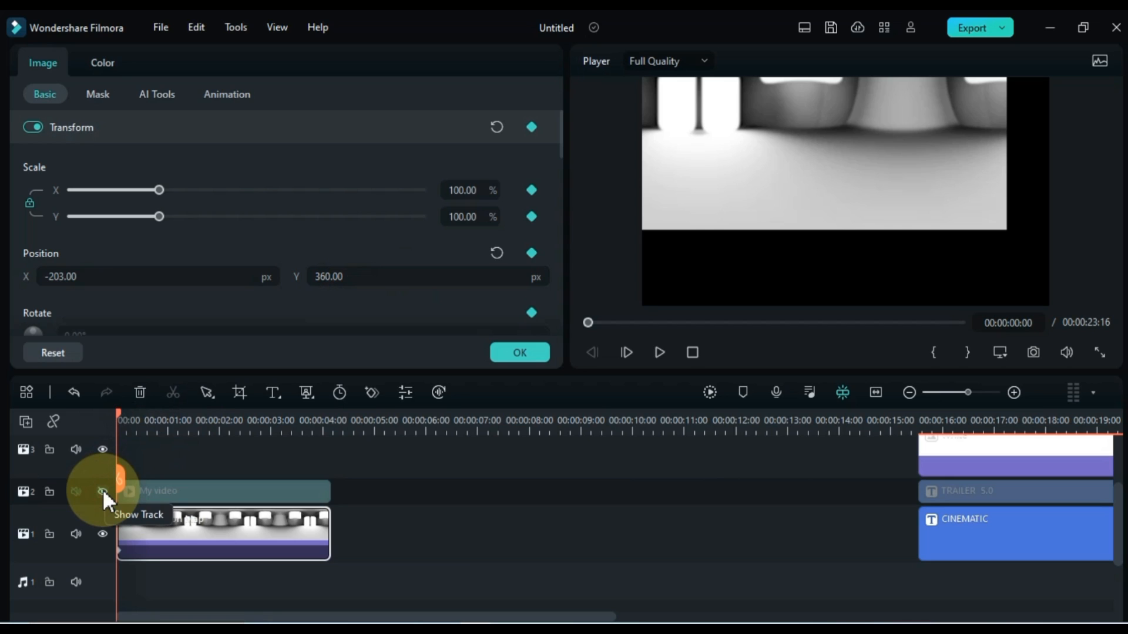
left_click(102, 489)
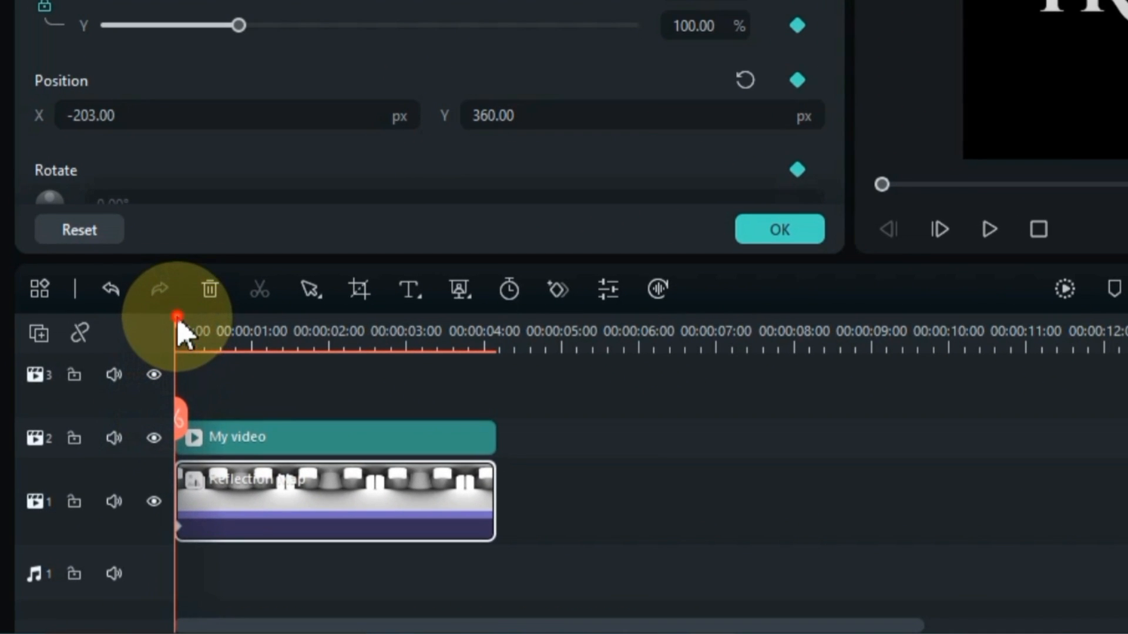
Set the Reflection Map's position to X 343, Y -246 px at 00:00:04:20 as a second position keyframe.
left_click_drag(178, 322, 485, 347)
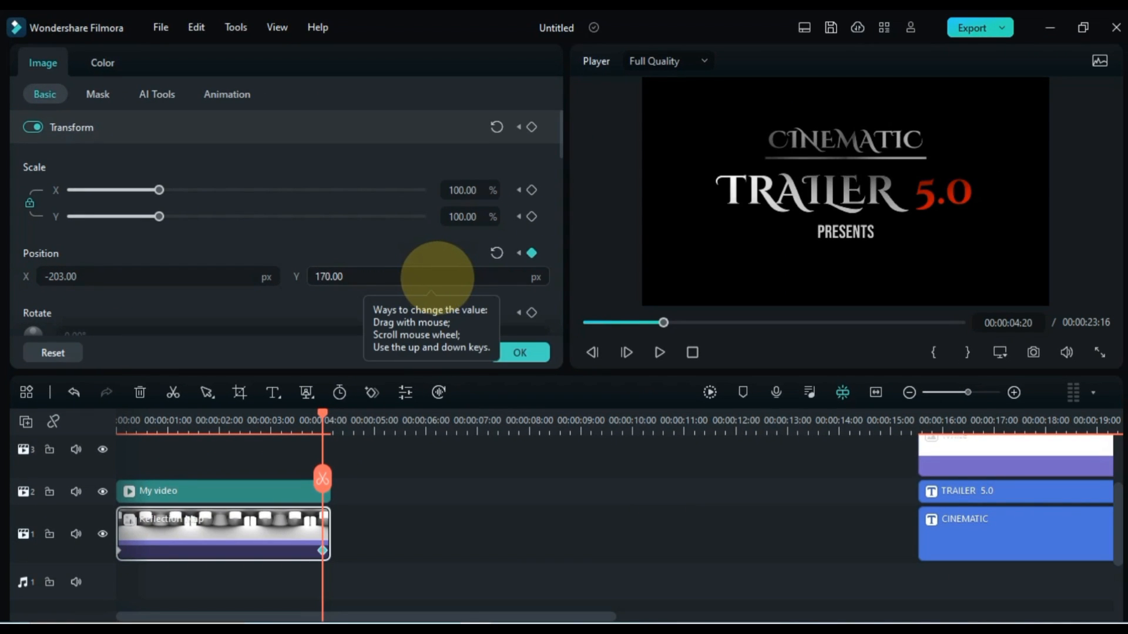
scroll(438, 278, "down", 15)
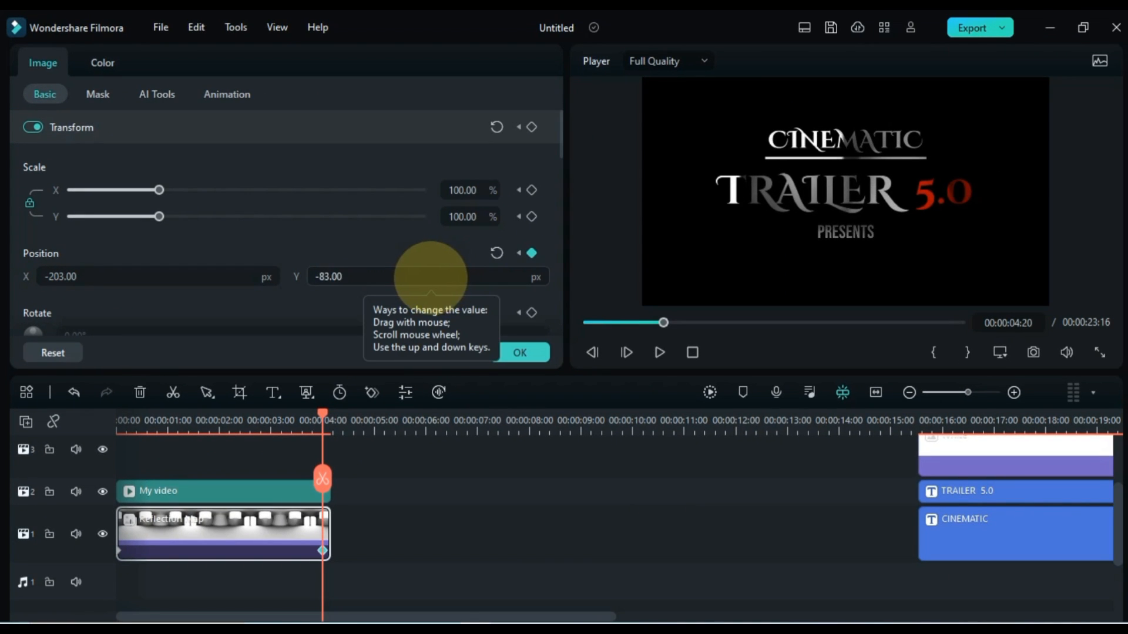
scroll(431, 278, "down", 8)
scroll(436, 278, "down", 8)
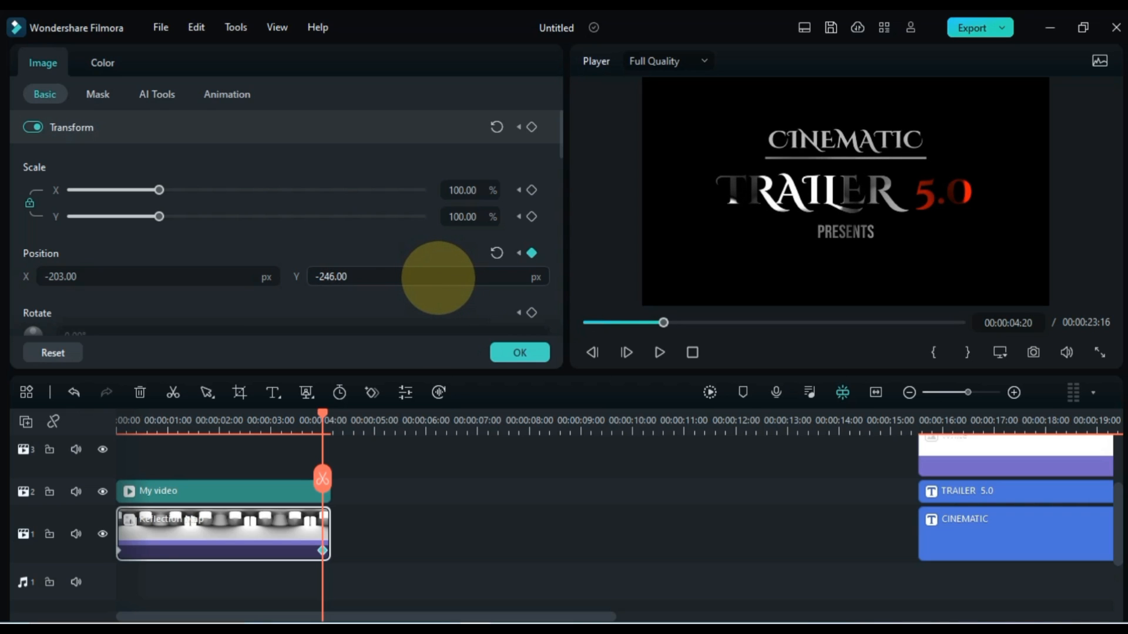
scroll(188, 281, "up", 1)
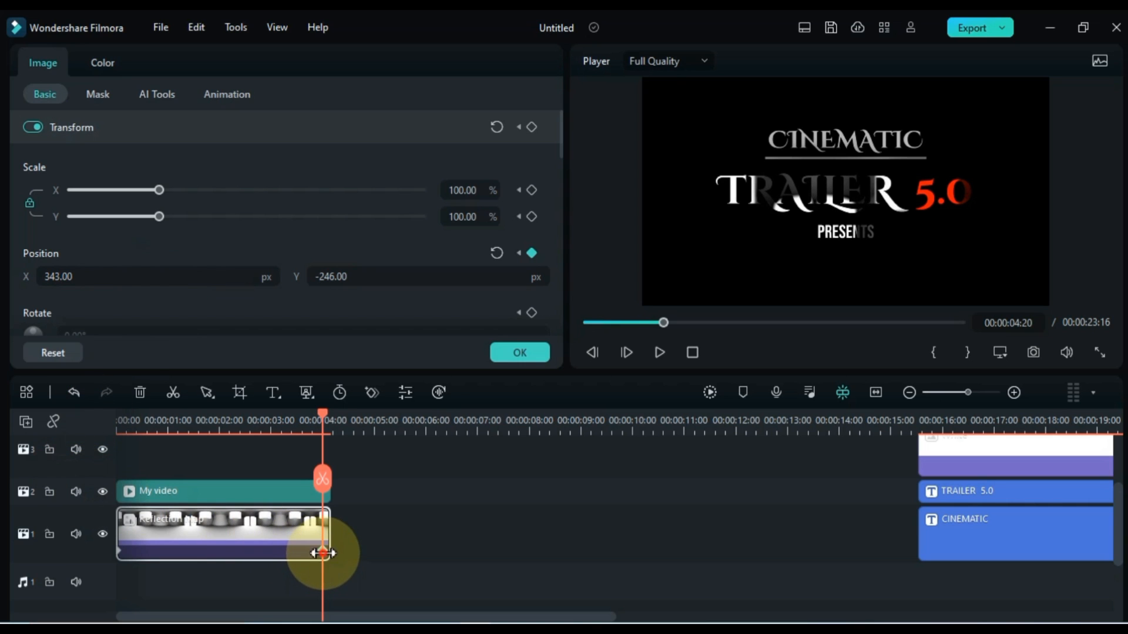
Play and scrub through the composition from the start to check the moving reflection, and return the playhead to the beginning.
left_click_drag(331, 414, 47, 441)
key("space")
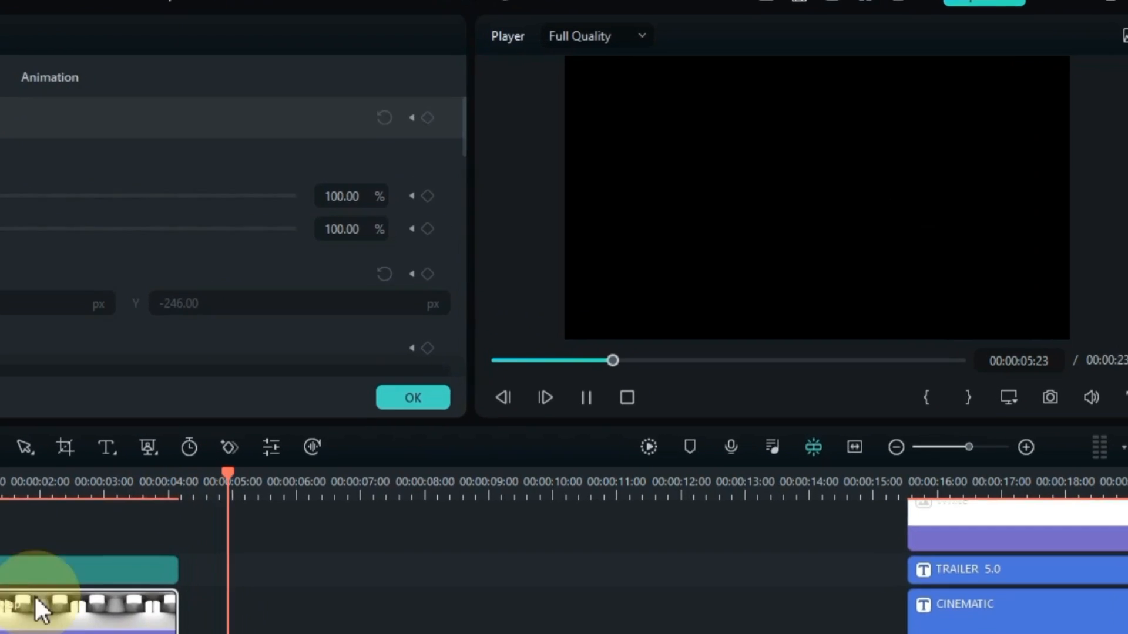
left_click(405, 503)
left_click_drag(80, 543, 198, 471)
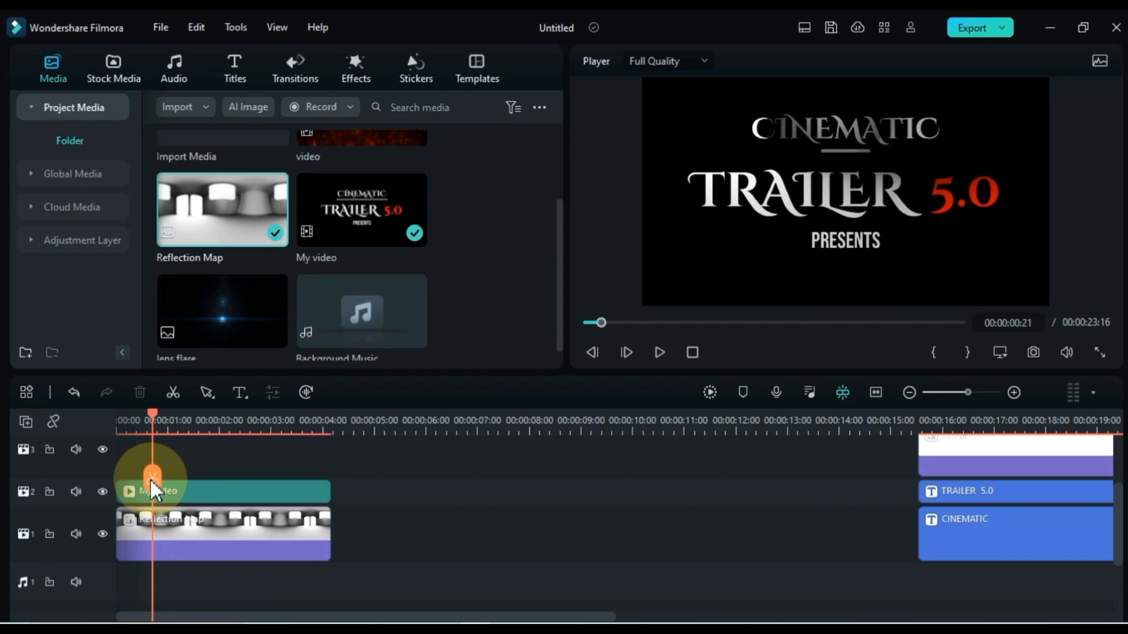
left_click_drag(151, 480, 111, 486)
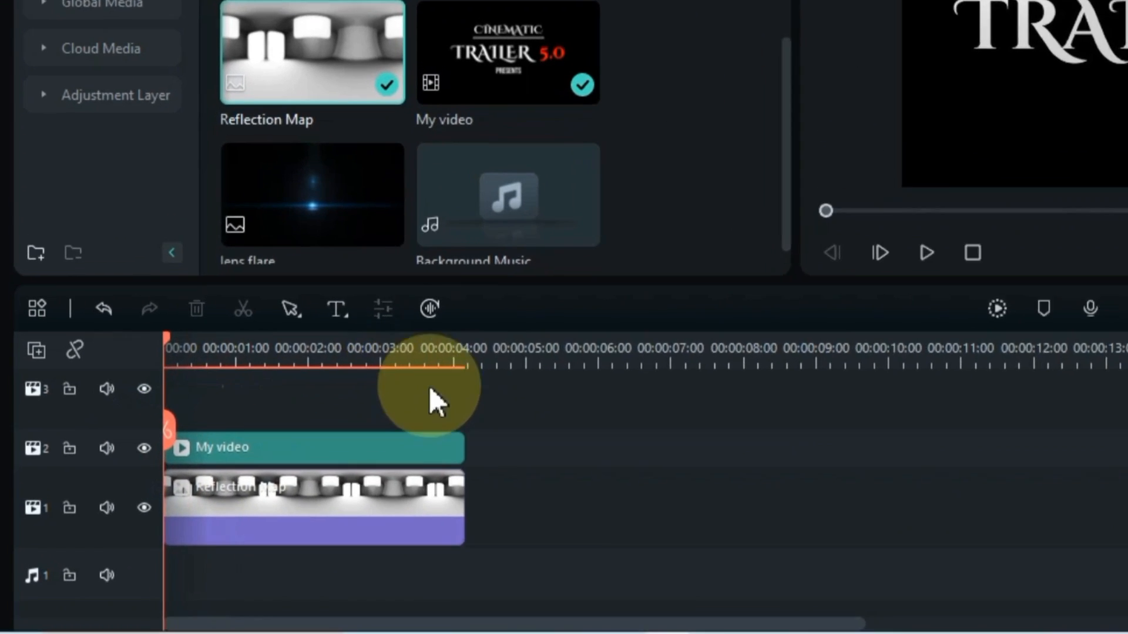
Select the My video and Reflection Map clips together and mark them as the clip range.
left_click_drag(368, 471, 328, 505)
left_click_drag(494, 479, 366, 517)
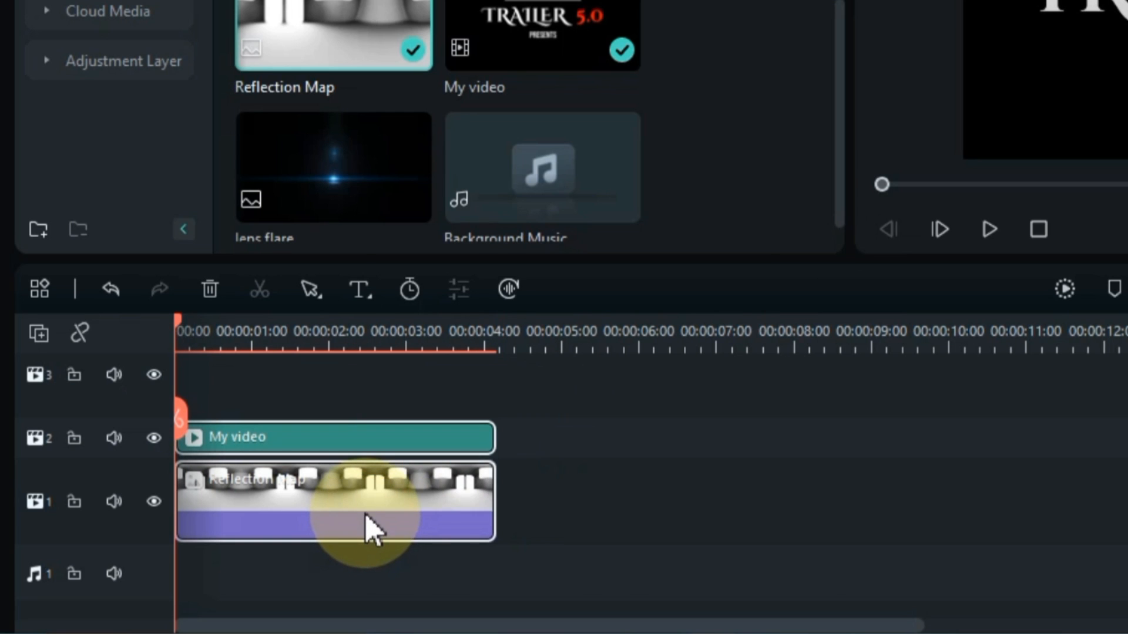
right_click(366, 517)
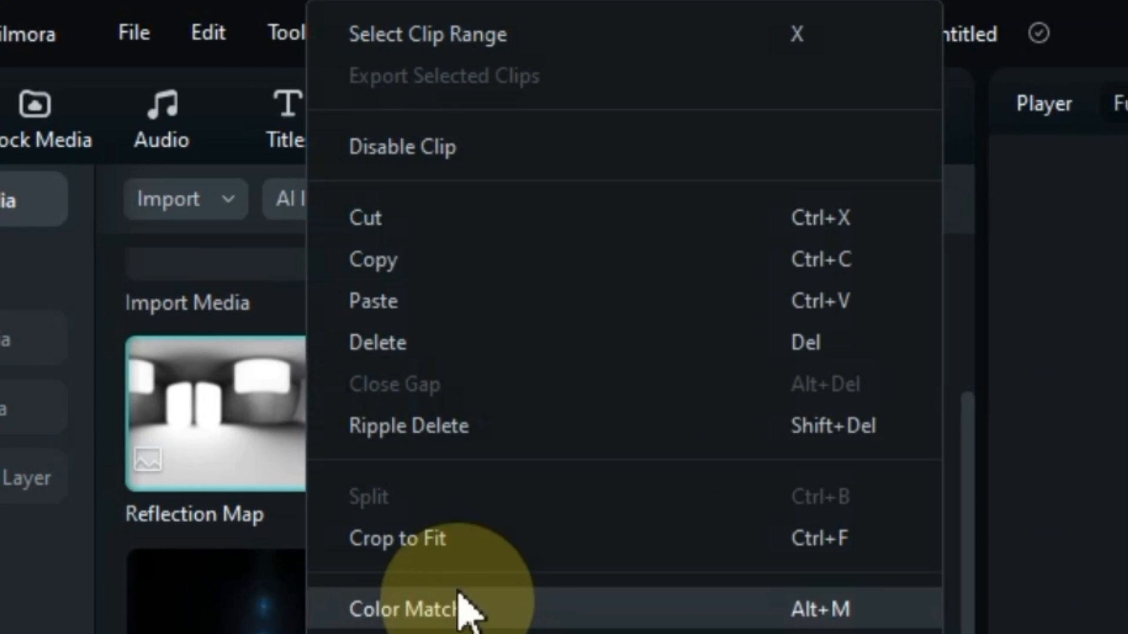
left_click(486, 50)
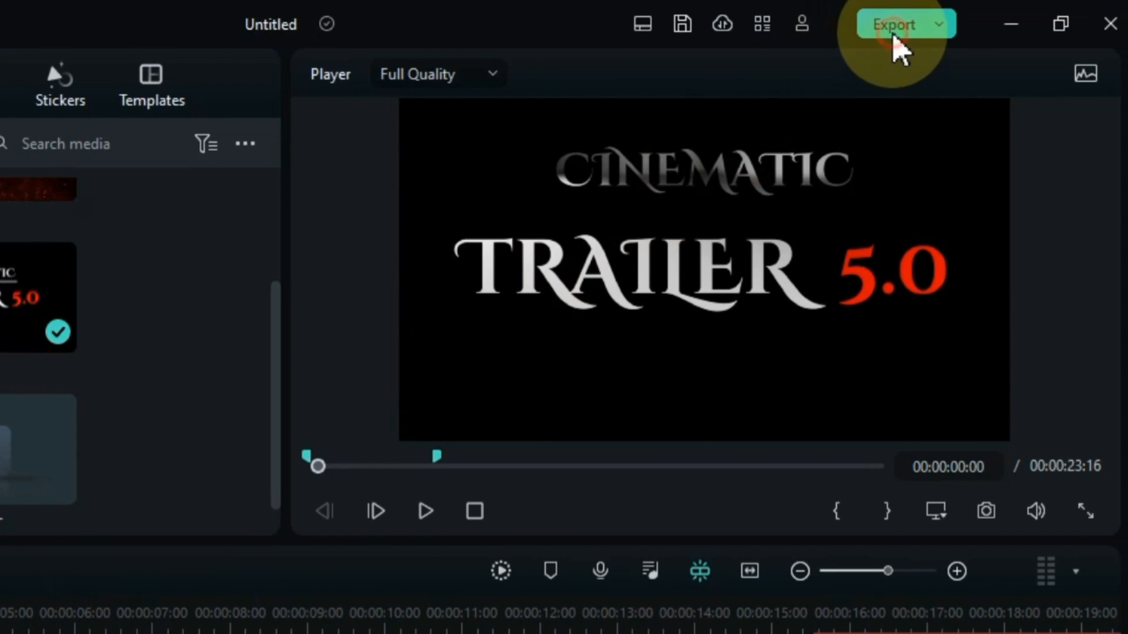
Export the selected range as an MP4 file named Animated Video.
left_click(894, 30)
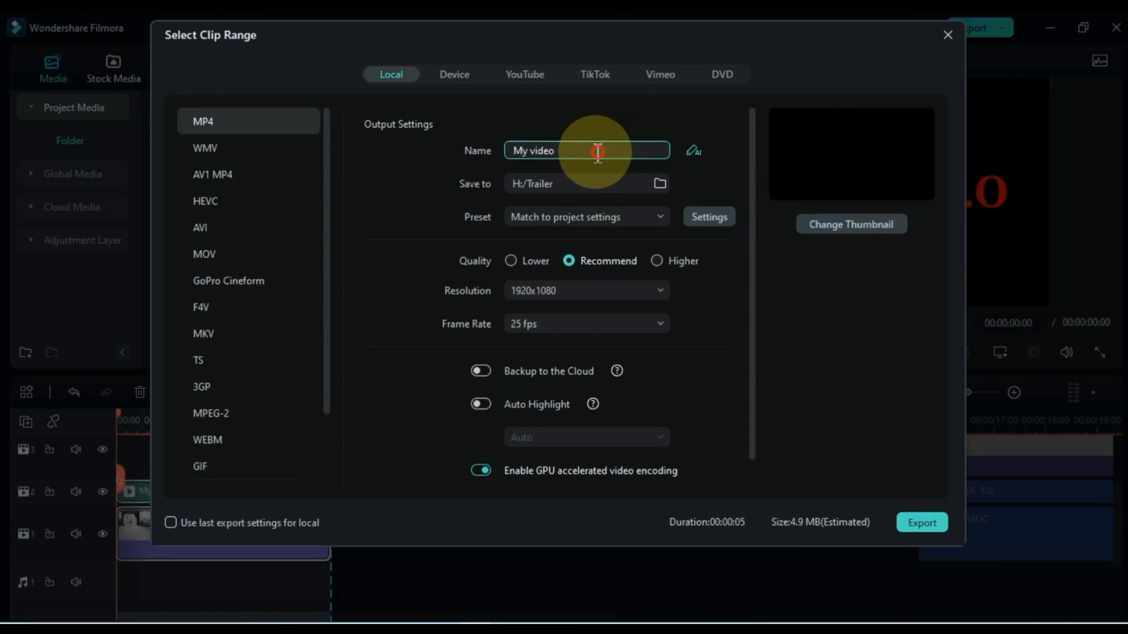
left_click_drag(598, 152, 456, 169)
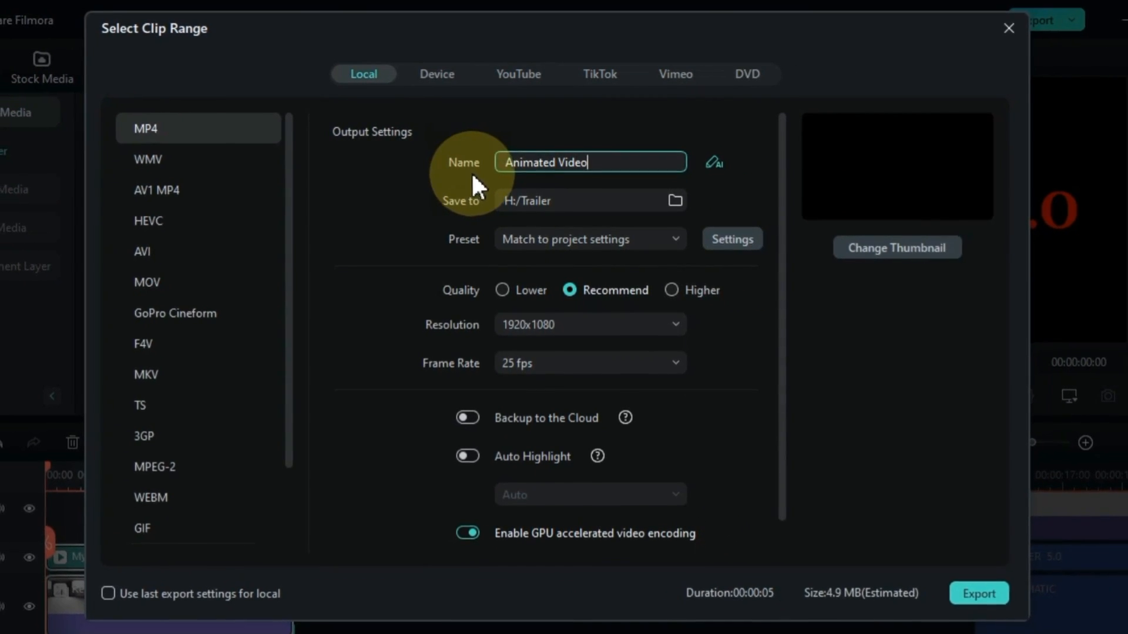
left_click(982, 597)
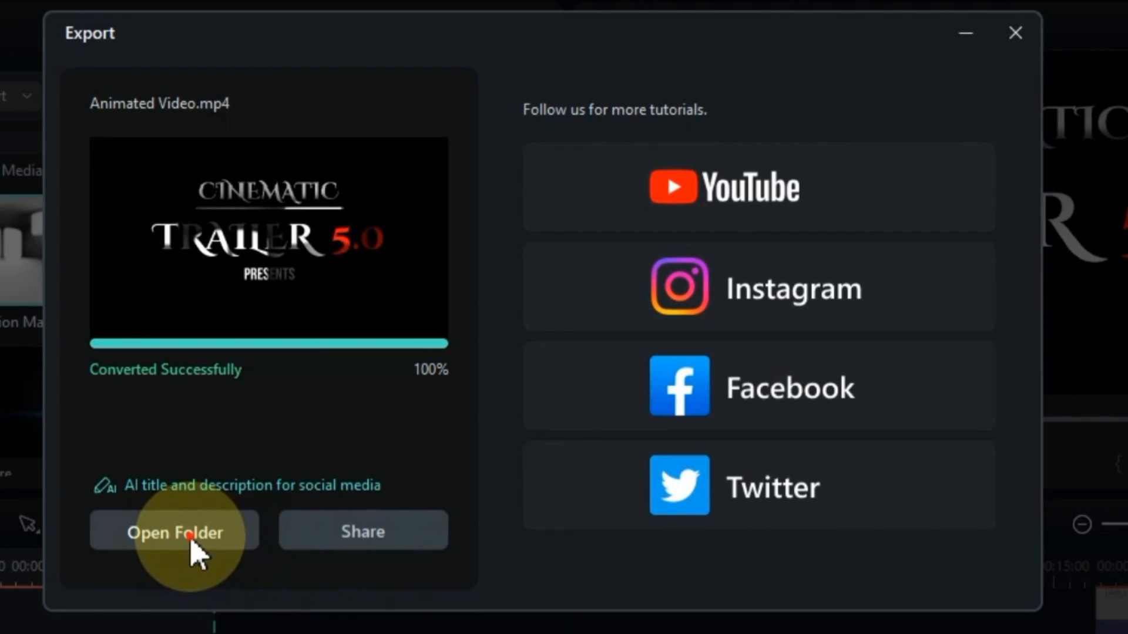
Open the export folder and import Animated Video.mp4 into the project media.
left_click(190, 536)
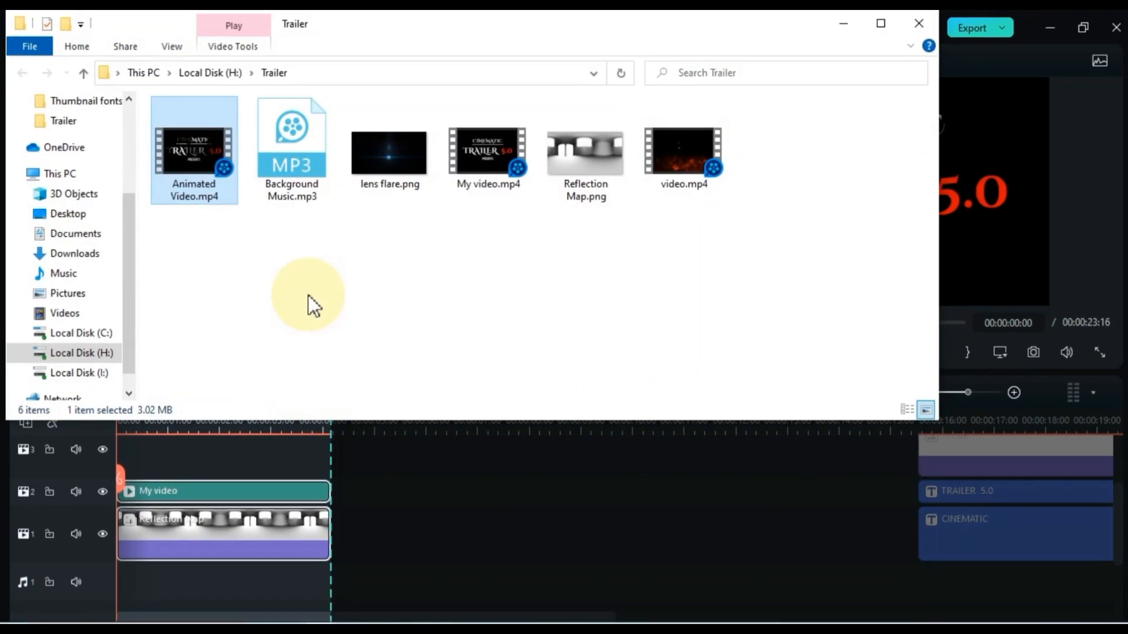
left_click_drag(432, 33, 940, 215)
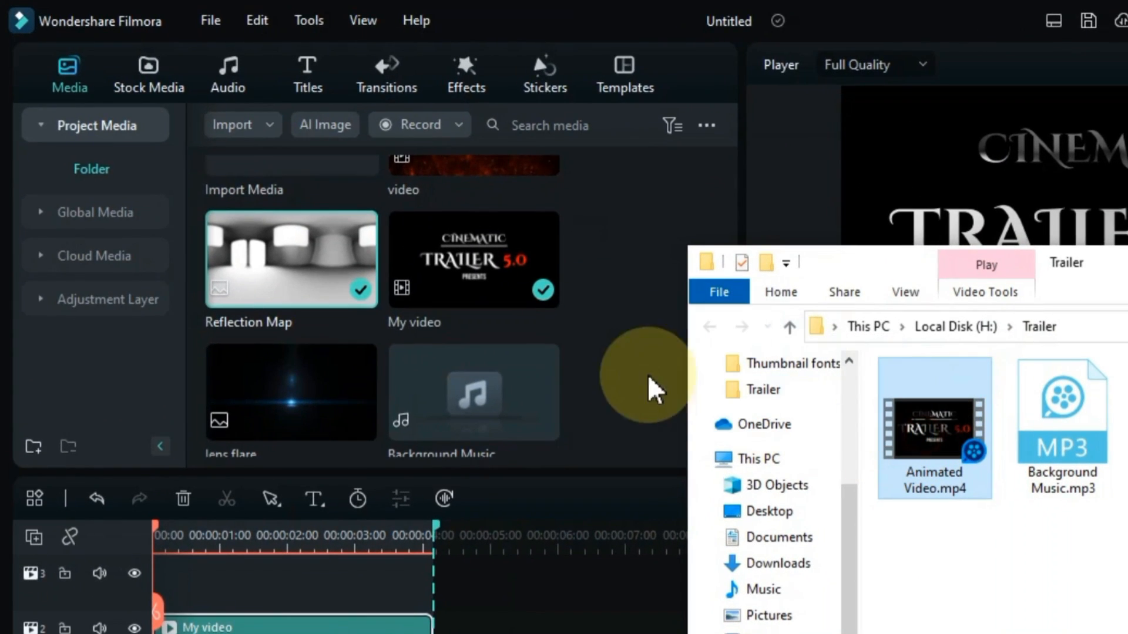
left_click_drag(647, 376, 611, 356)
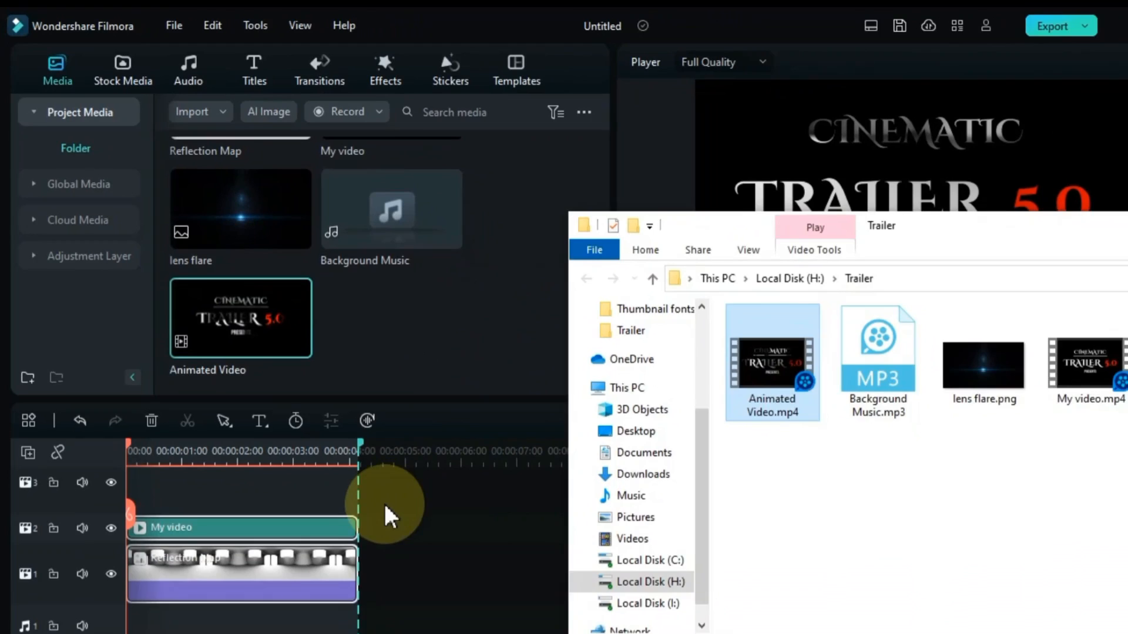
Cancel the selected range on the timeline and delete the My video and Reflection Map clips.
left_click(385, 509)
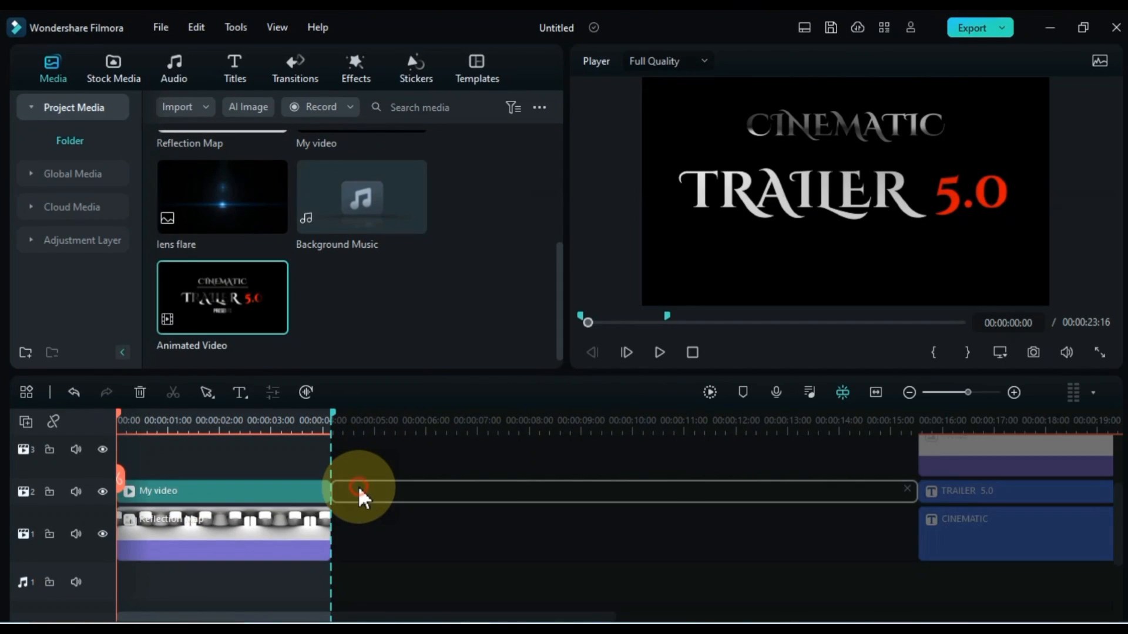
right_click(333, 532)
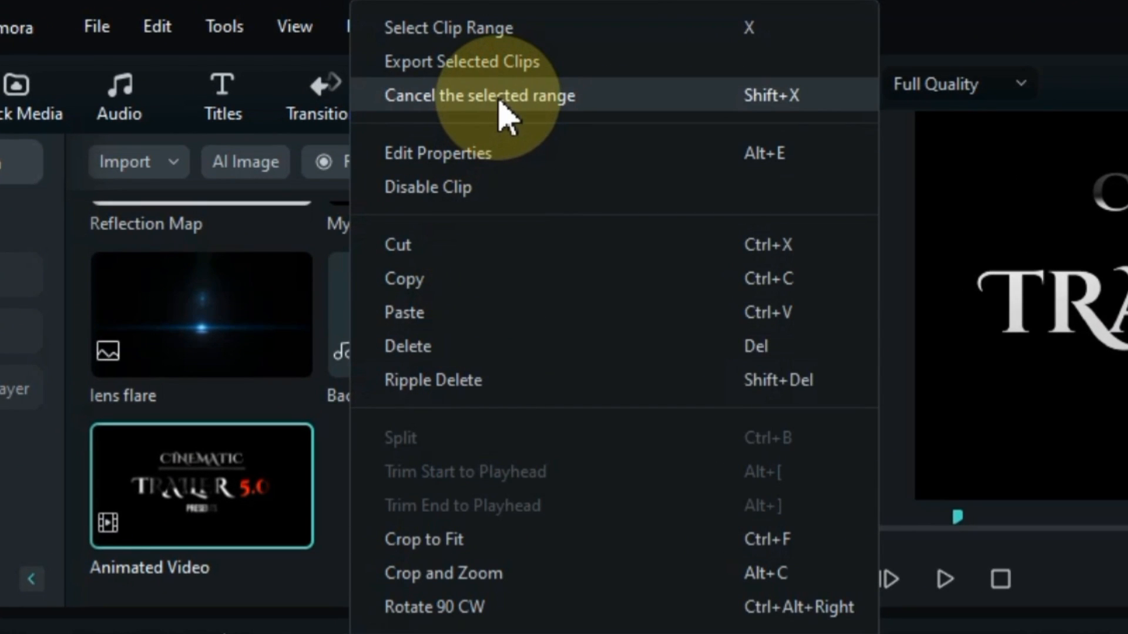
left_click(500, 106)
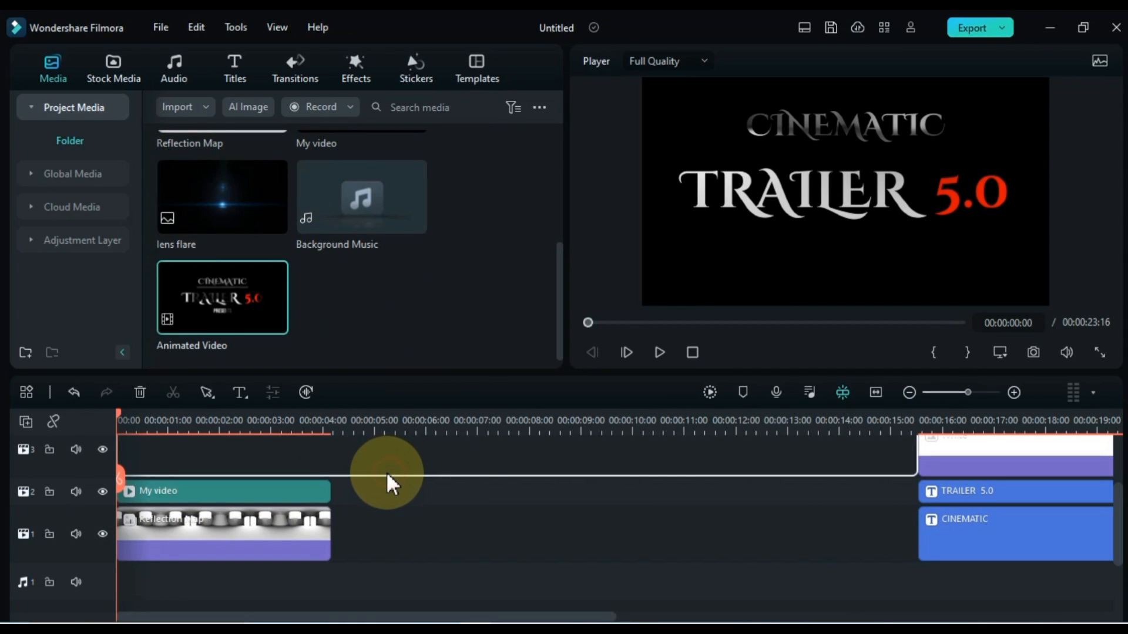
left_click_drag(386, 471, 266, 544)
key("Delete")
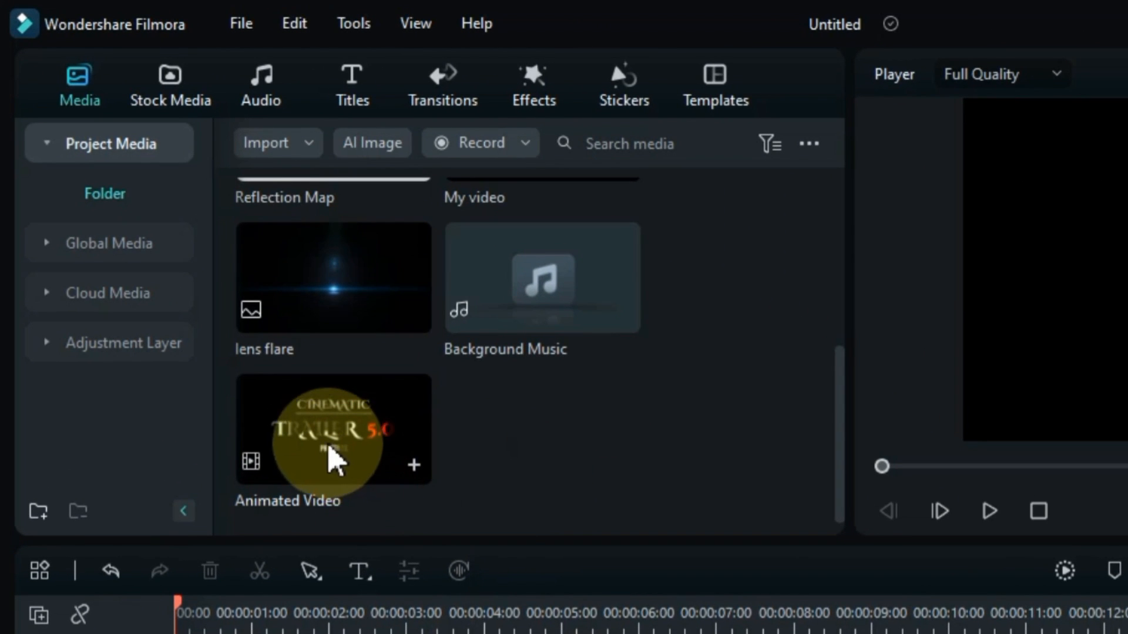
Place Animated Video at the start of track 1 and the lens flare image above it on track 2.
left_click_drag(329, 449, 162, 518)
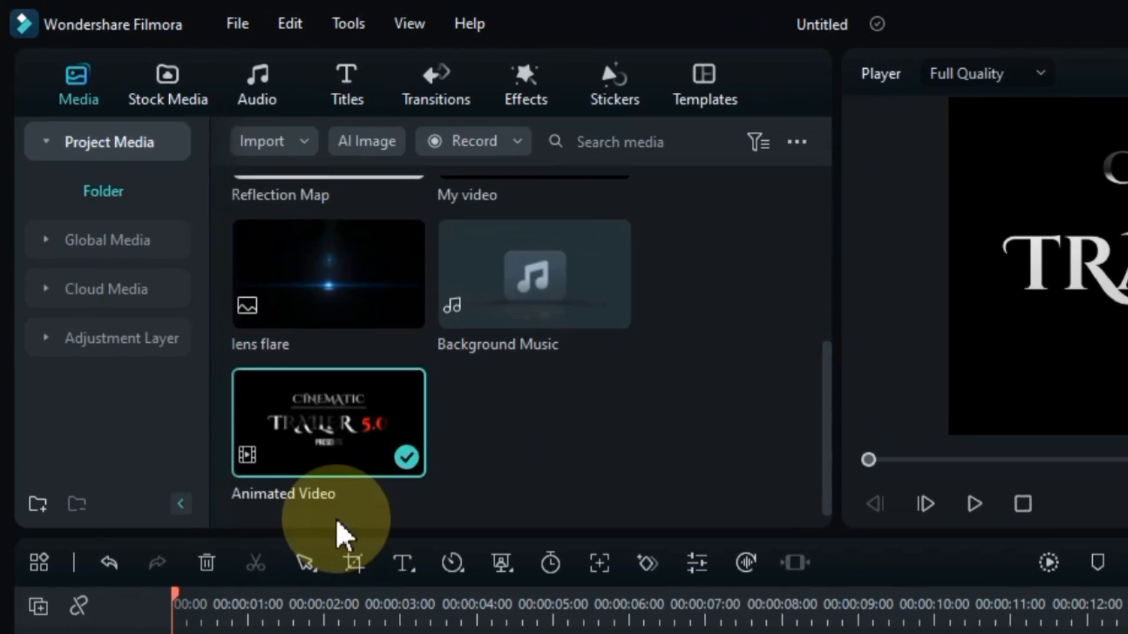
left_click_drag(353, 308, 138, 447)
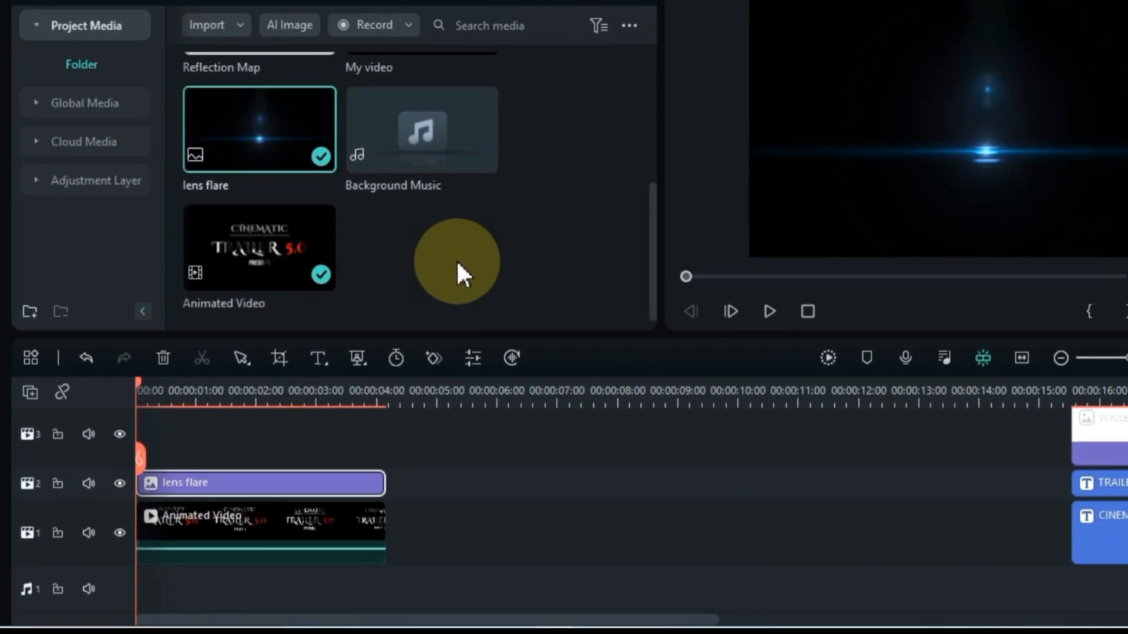
scroll(594, 162, "up", 2)
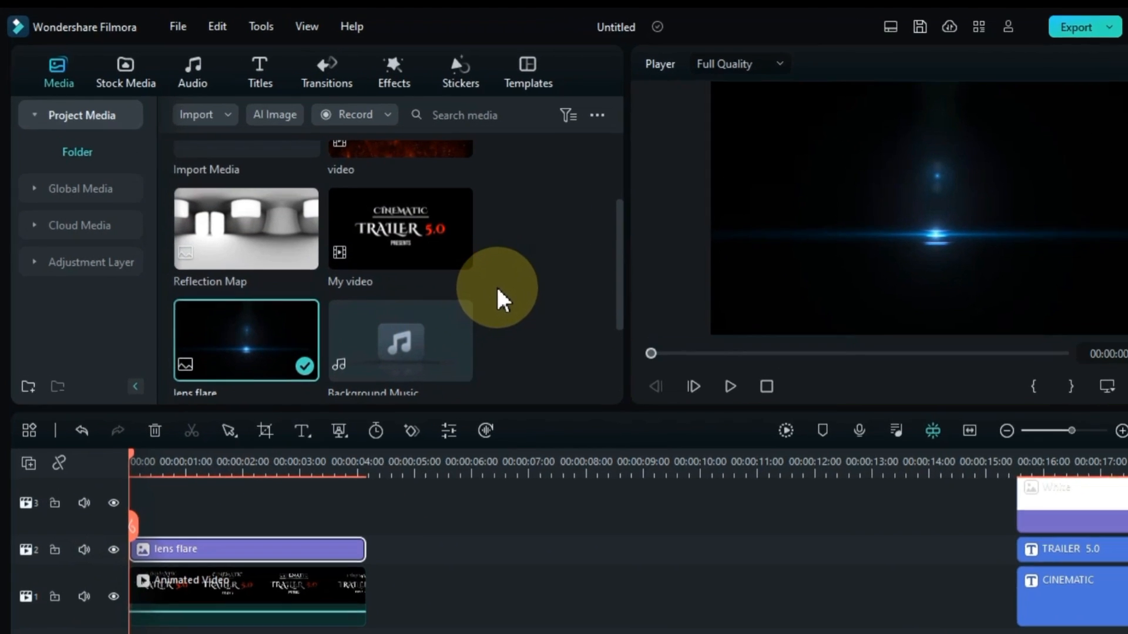
scroll(450, 270, "up", 3)
left_click_drag(594, 376, 371, 520)
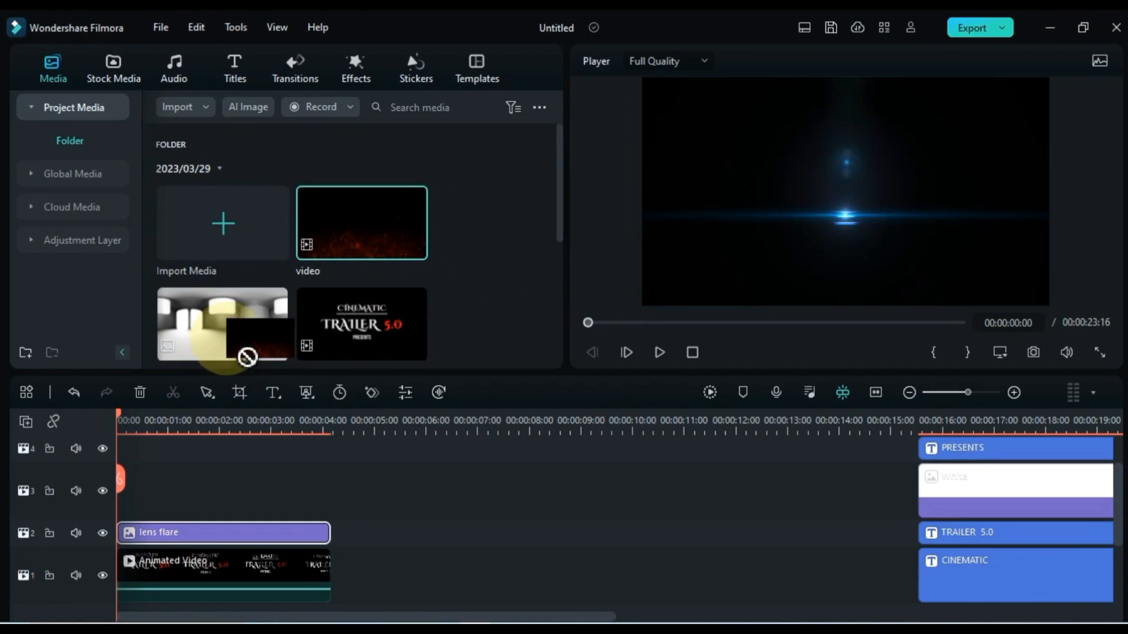
left_click_drag(247, 357, 294, 273)
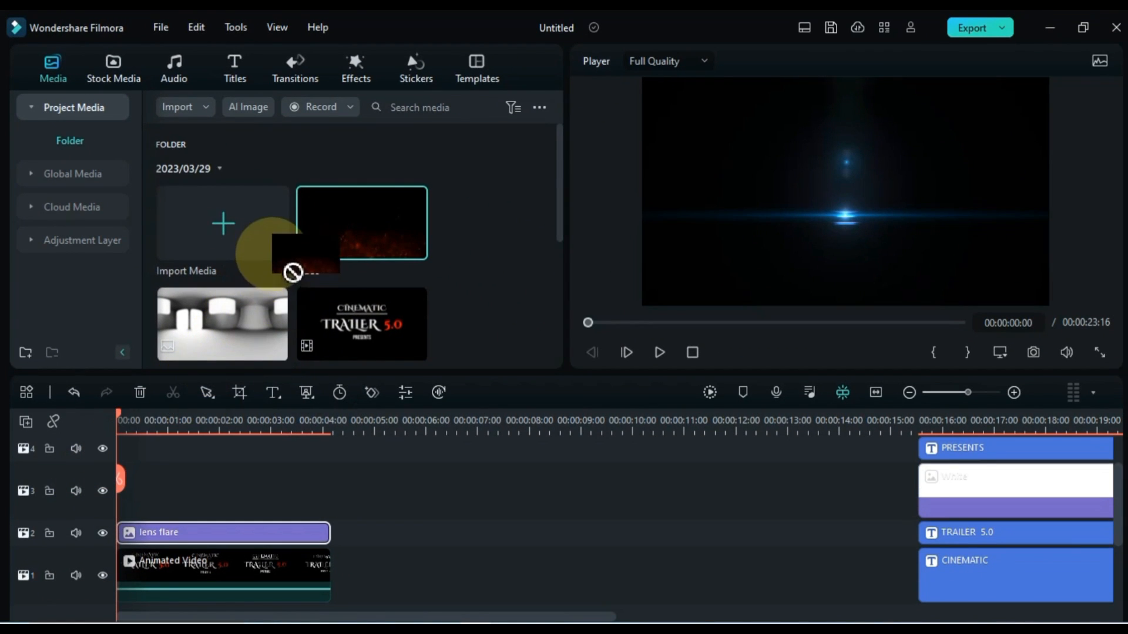
left_click_drag(354, 230, 370, 273)
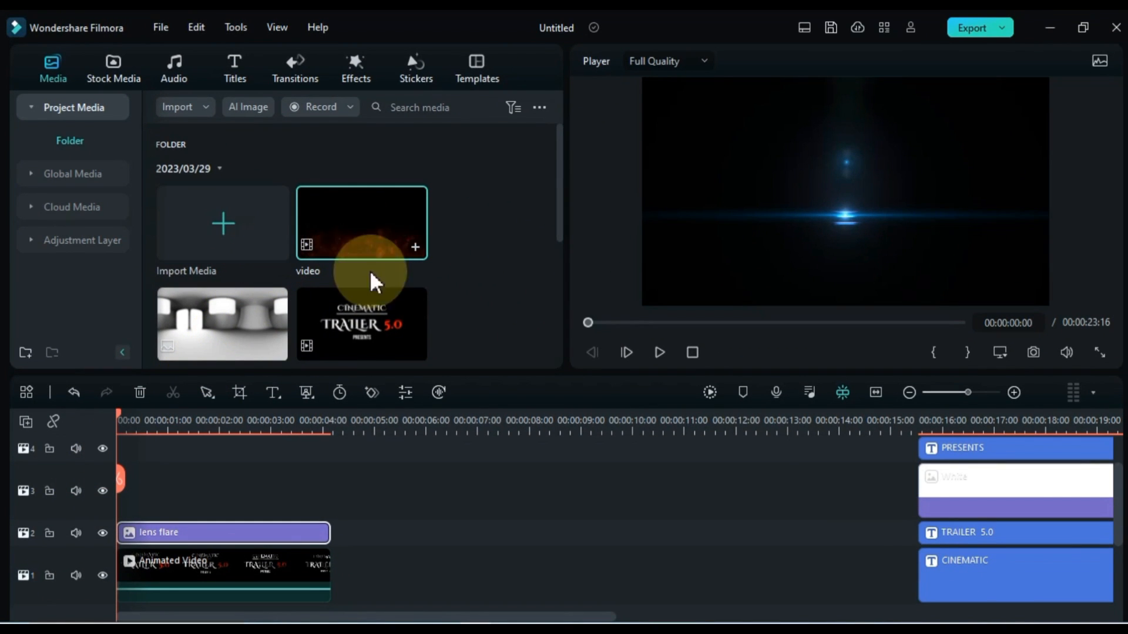
Move the group of title clips later on the timeline so they start shortly after 00:00:20:00.
left_click(910, 392)
left_click_drag(644, 453, 520, 611)
left_click_drag(558, 515, 683, 517)
left_click(463, 489)
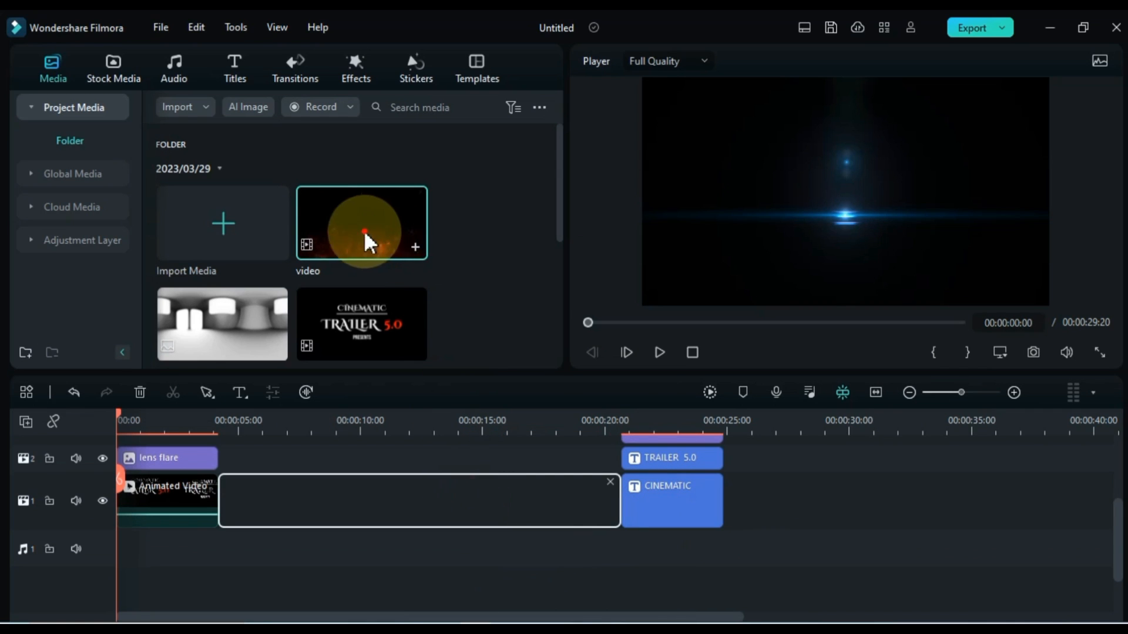
Place the video clip at the start of track 3 without changing project settings, and set its blend mode to Screen.
left_click_drag(366, 235, 103, 499)
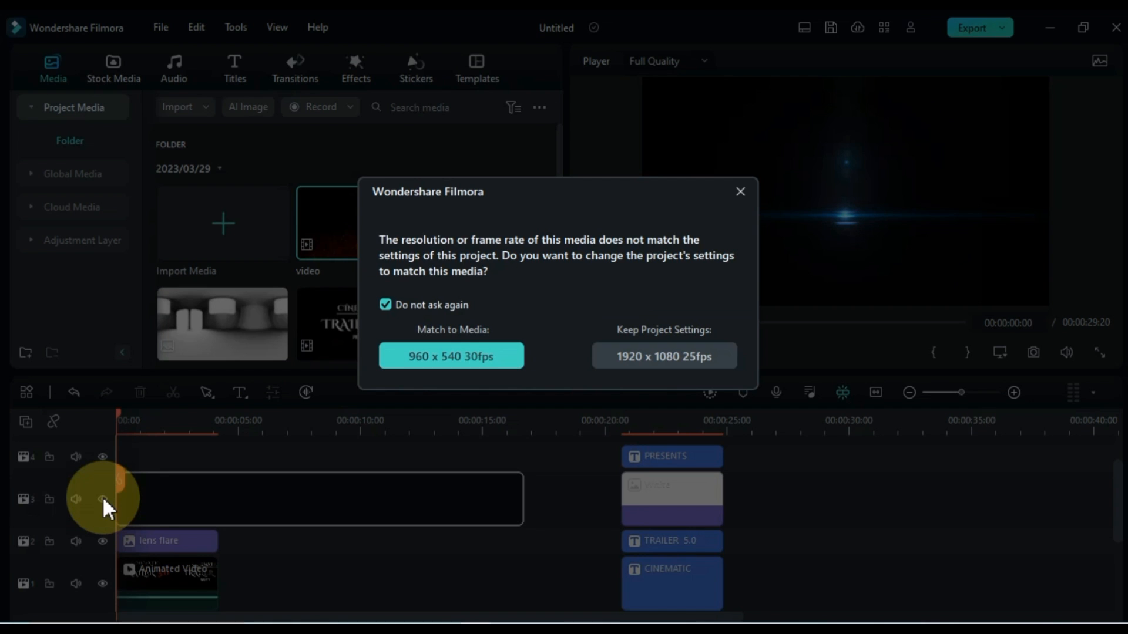
left_click(739, 192)
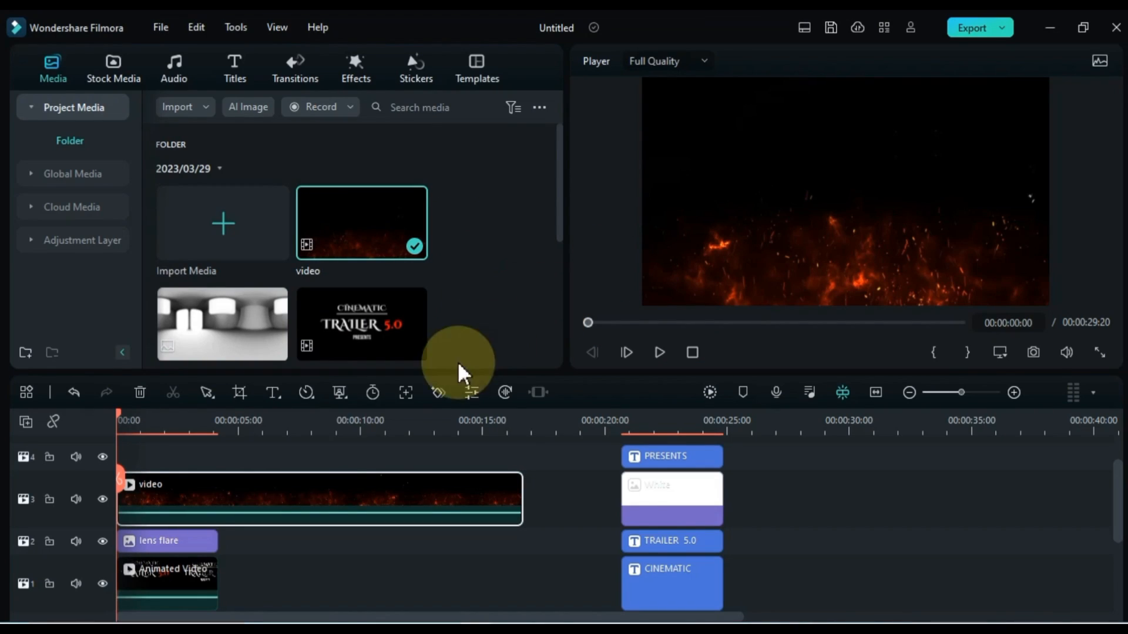
double_click(225, 505)
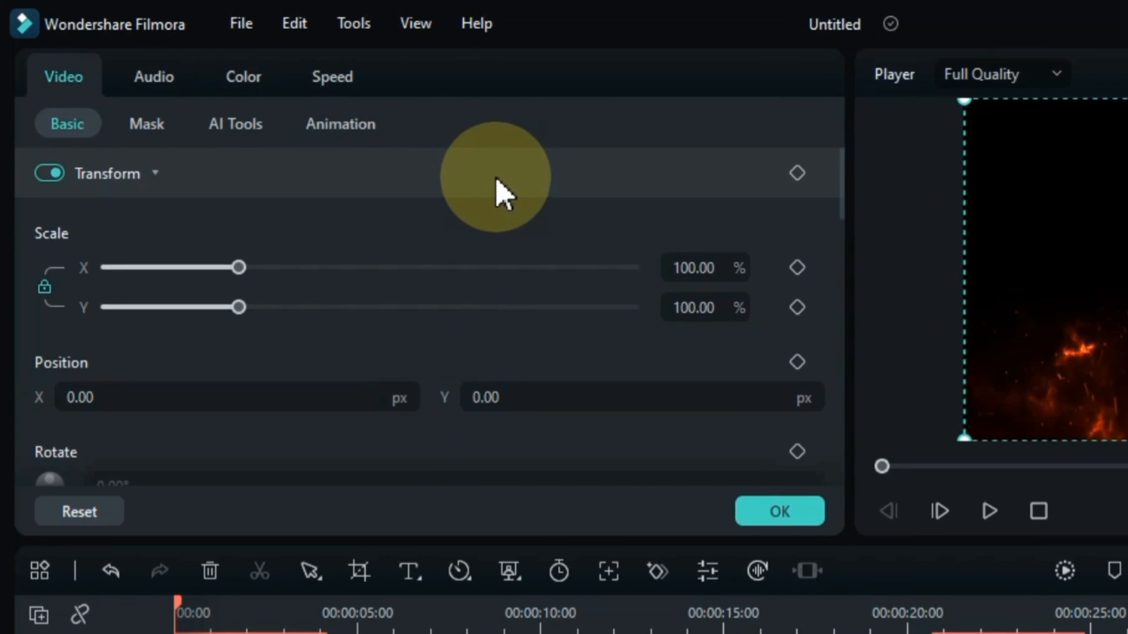
left_click(406, 150)
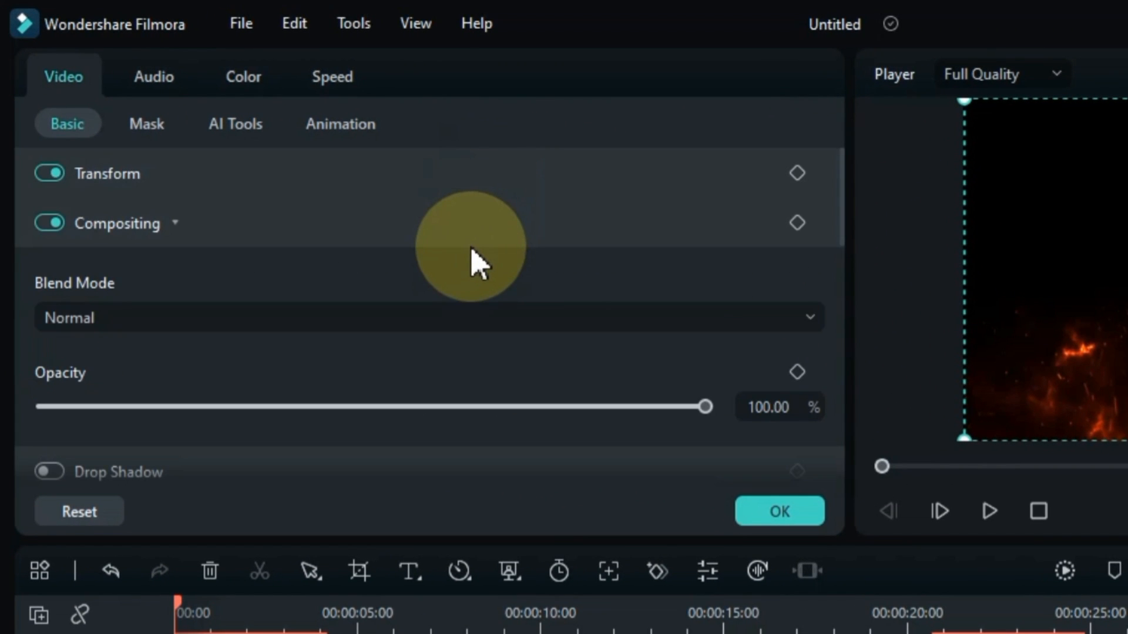
left_click(467, 338)
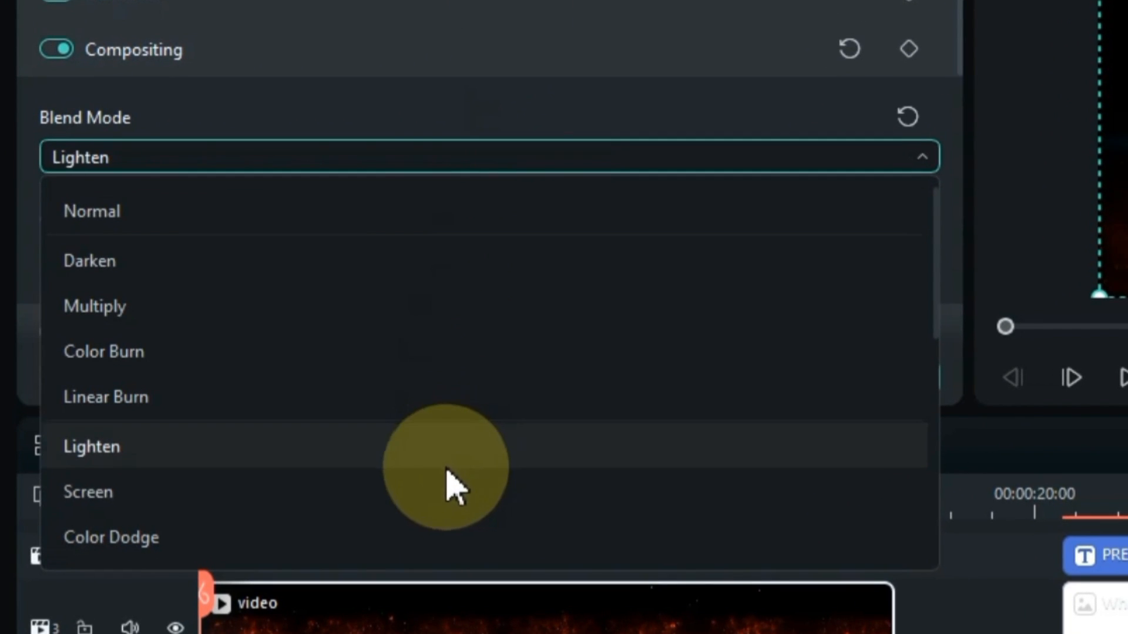
left_click(452, 502)
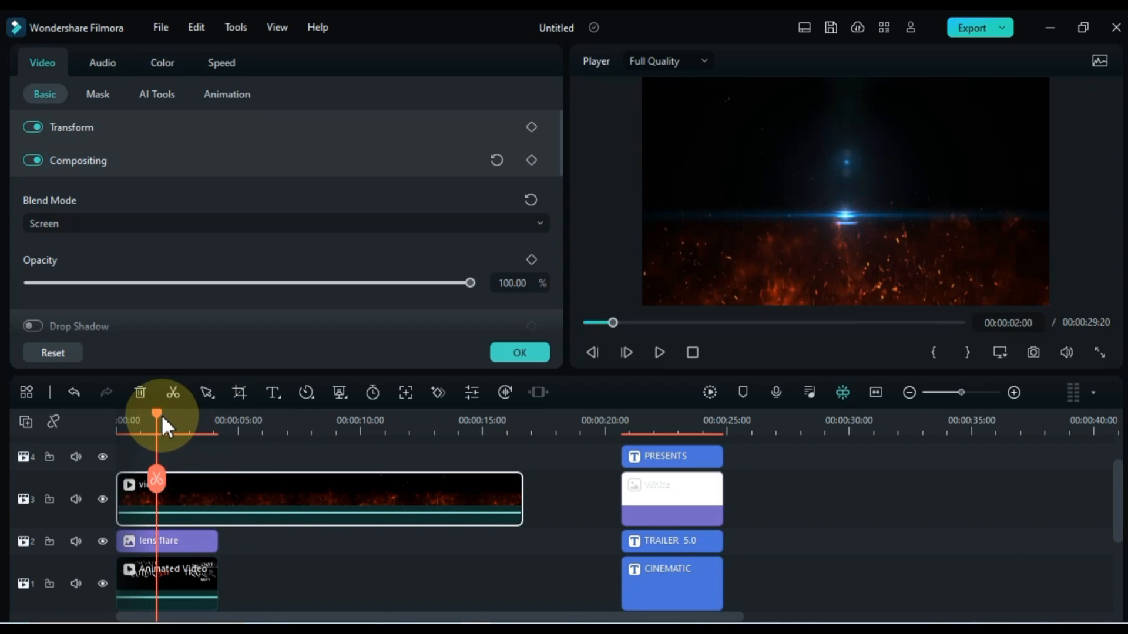
With track 3 hidden, set the lens flare clip's blend mode to Screen and check the composite at different times.
left_click_drag(163, 417, 99, 434)
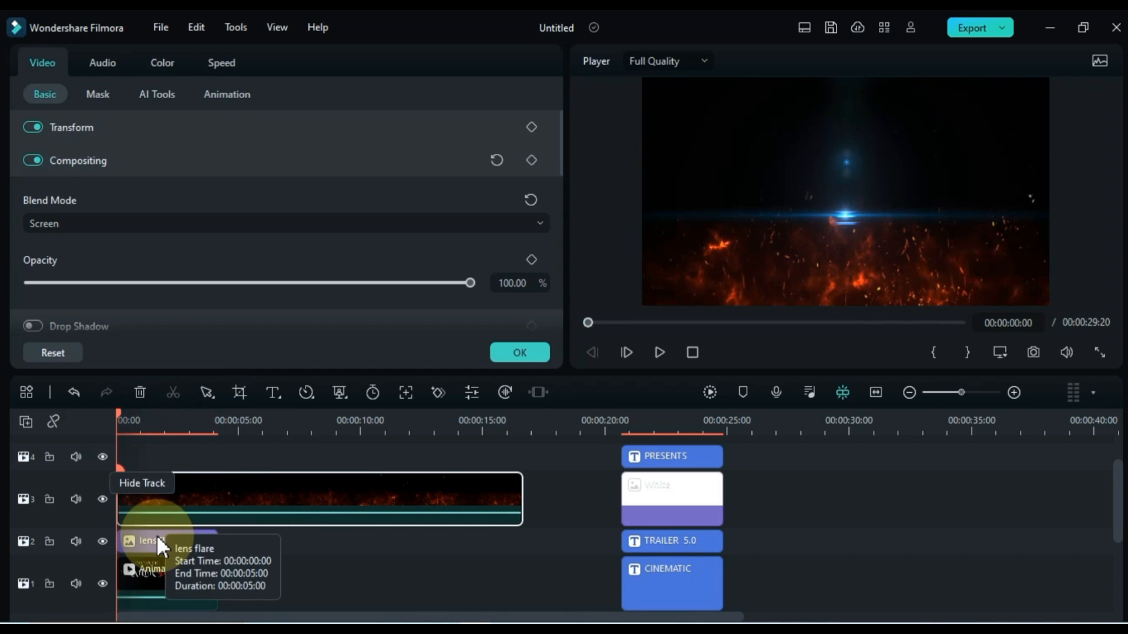
left_click(103, 498)
left_click_drag(120, 418, 133, 443)
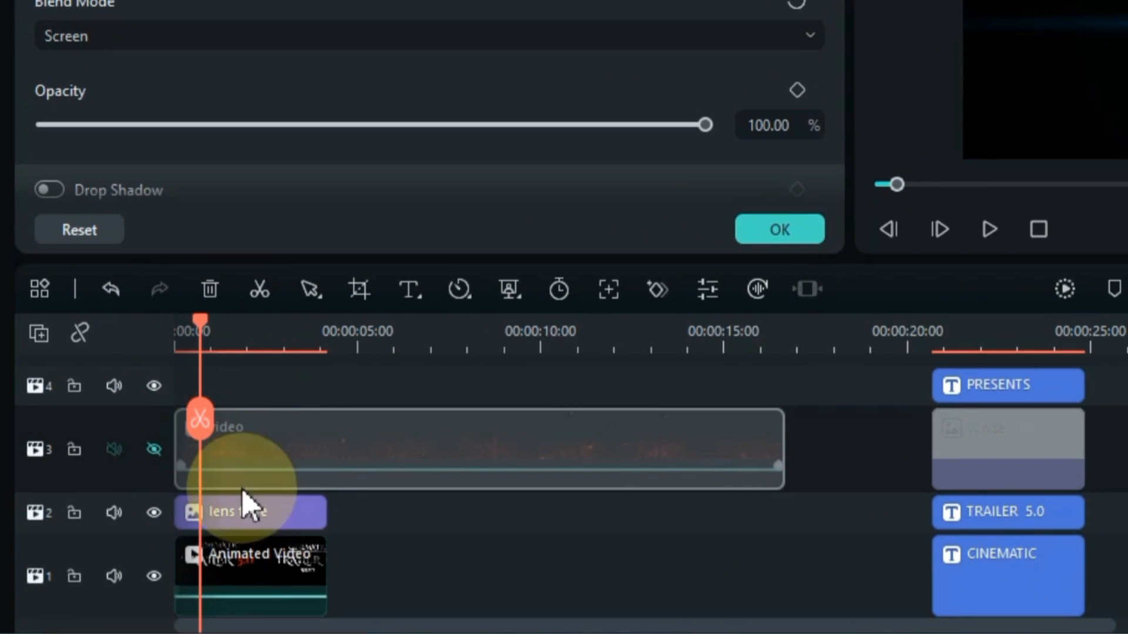
left_click(239, 509)
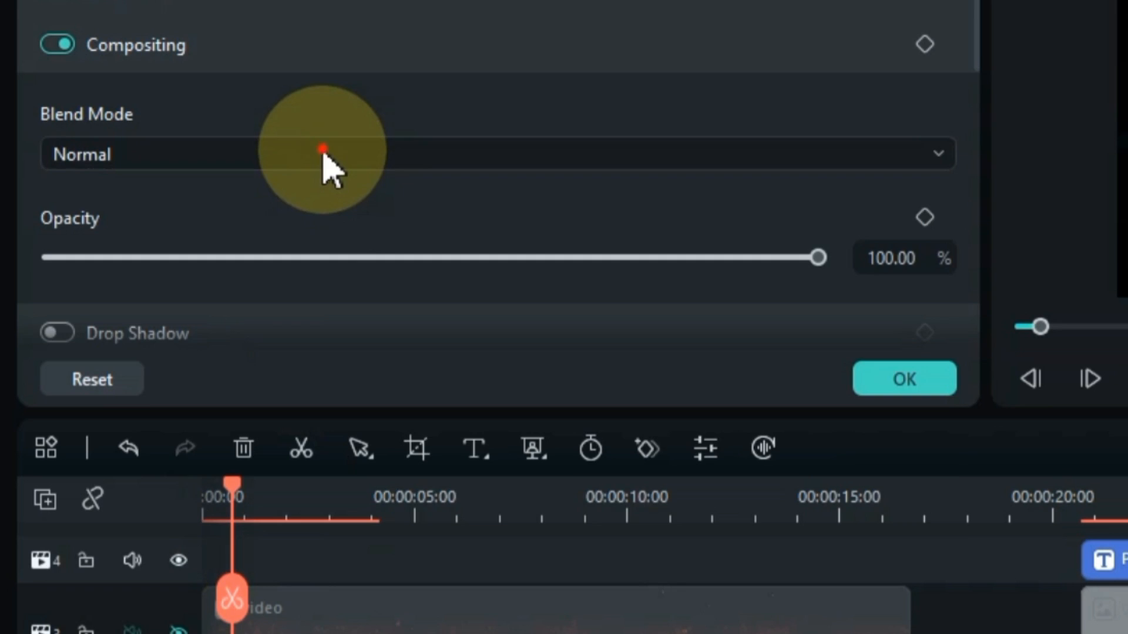
left_click(325, 151)
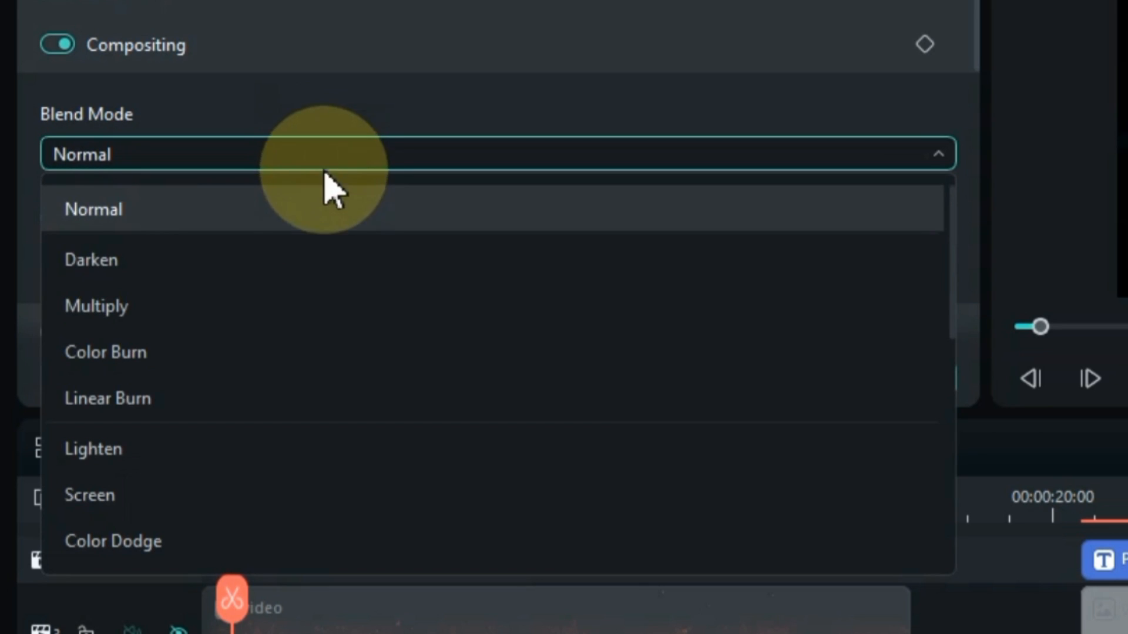
left_click(268, 503)
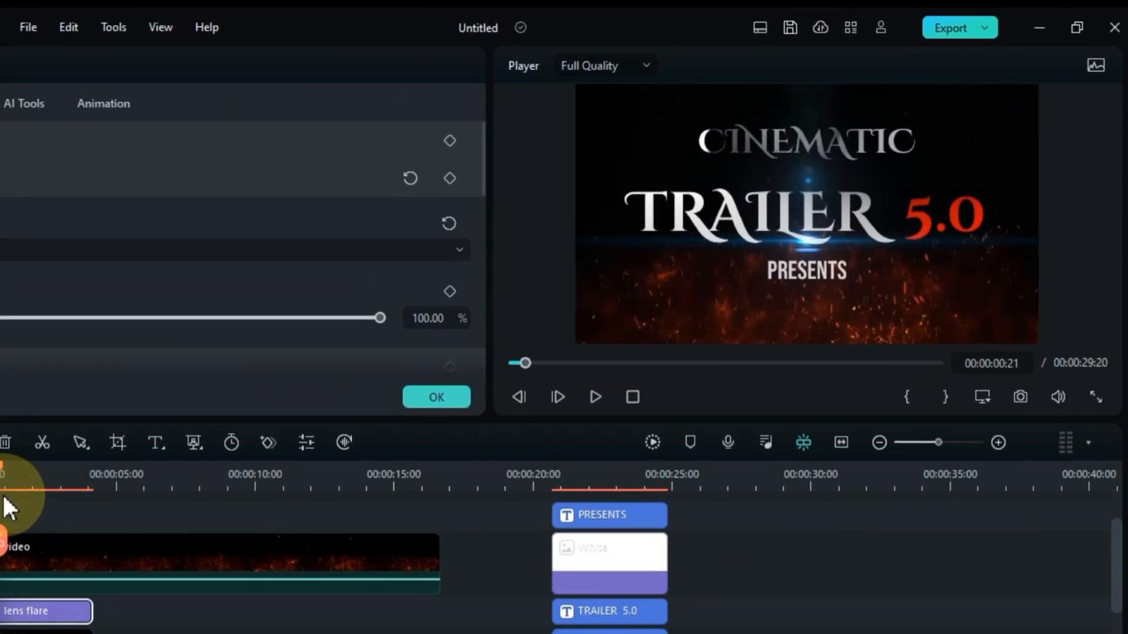
left_click(203, 426)
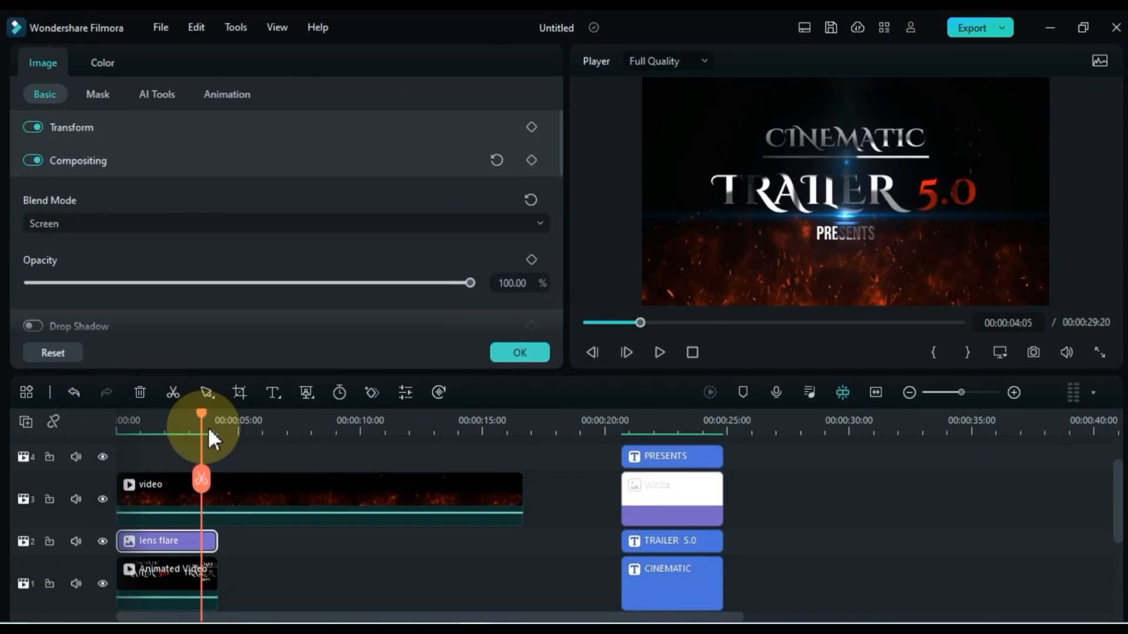
Trim the end of the video clip on track 3 to 00:00:05:00 and play the composite from the start.
left_click(327, 483)
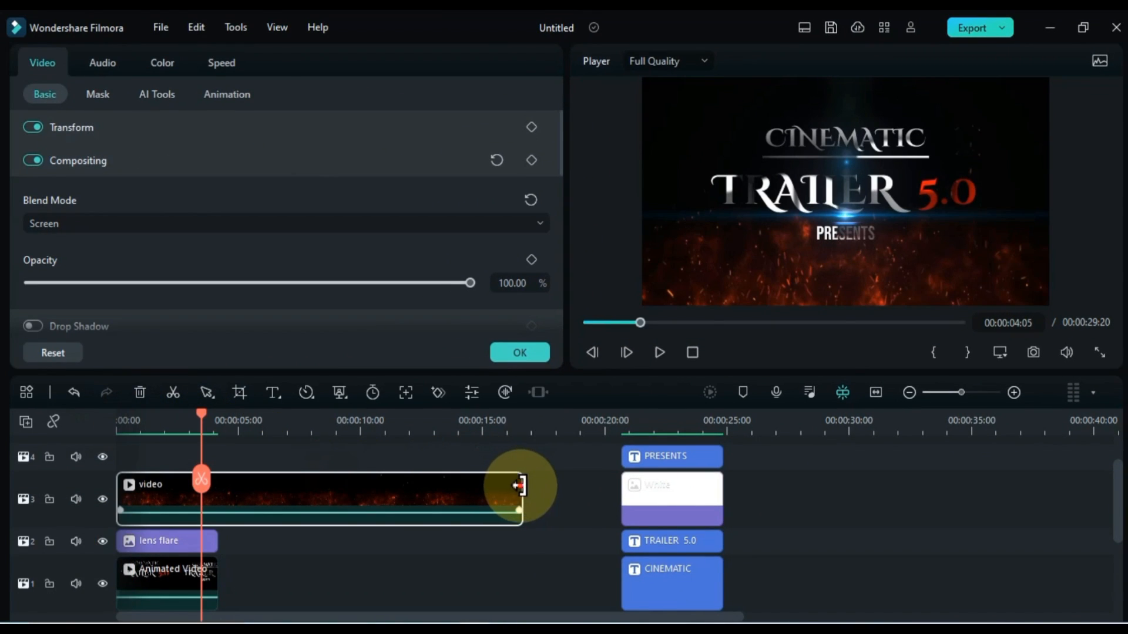
left_click_drag(519, 486, 220, 495)
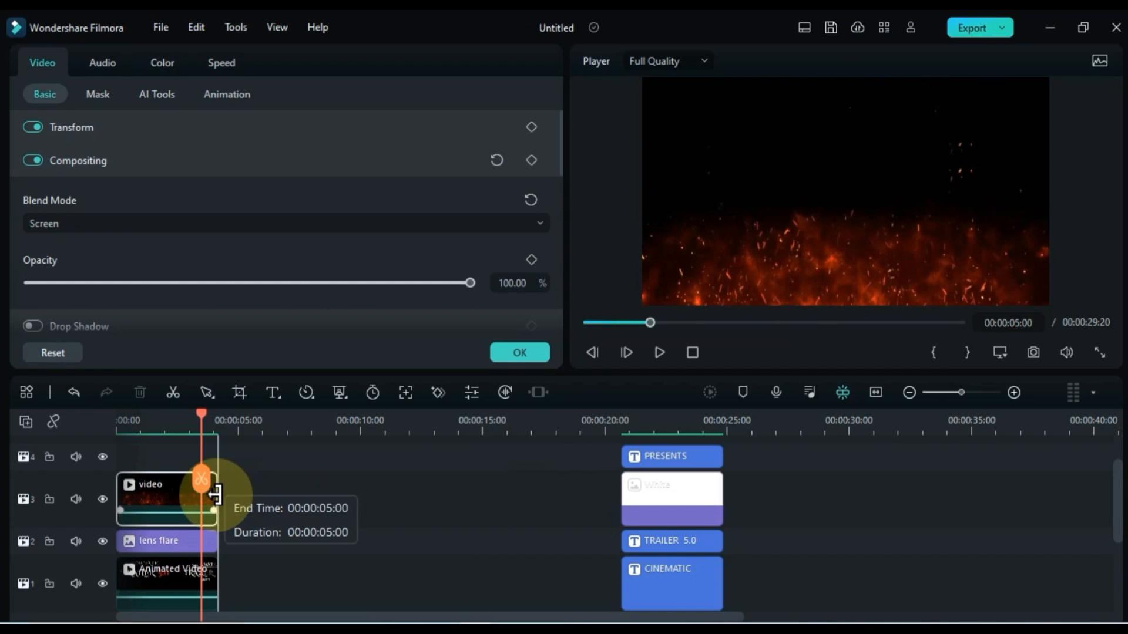
left_click_drag(199, 415, 83, 429)
key("space")
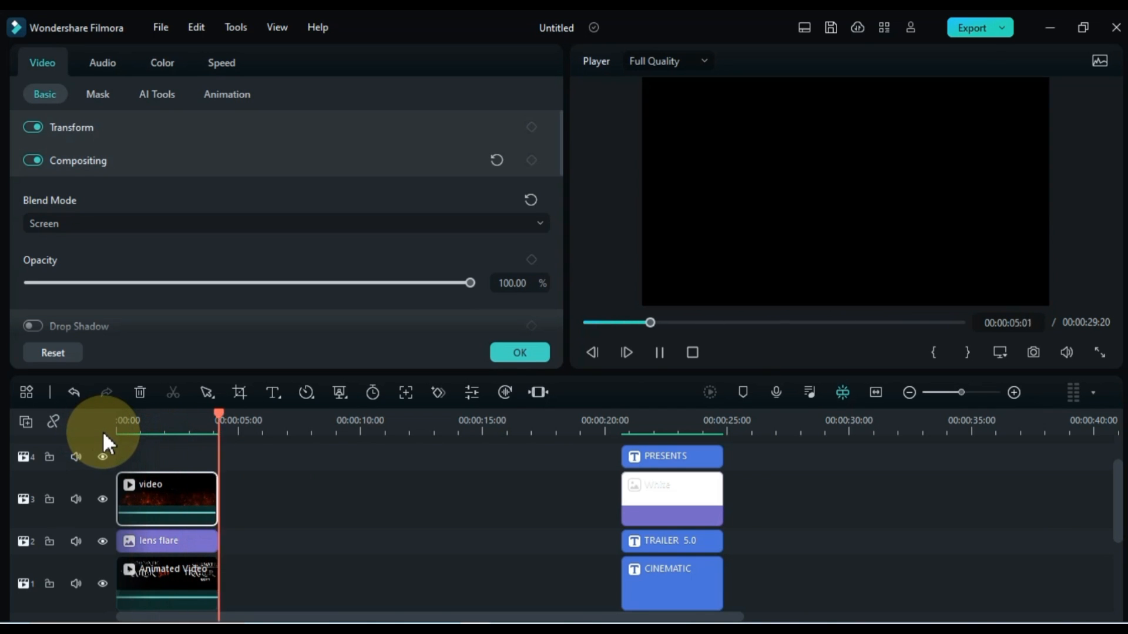
key("space")
Apply the Orb Twist 4 transition to the start of the video clip on track 3 and preview it.
left_click(298, 485)
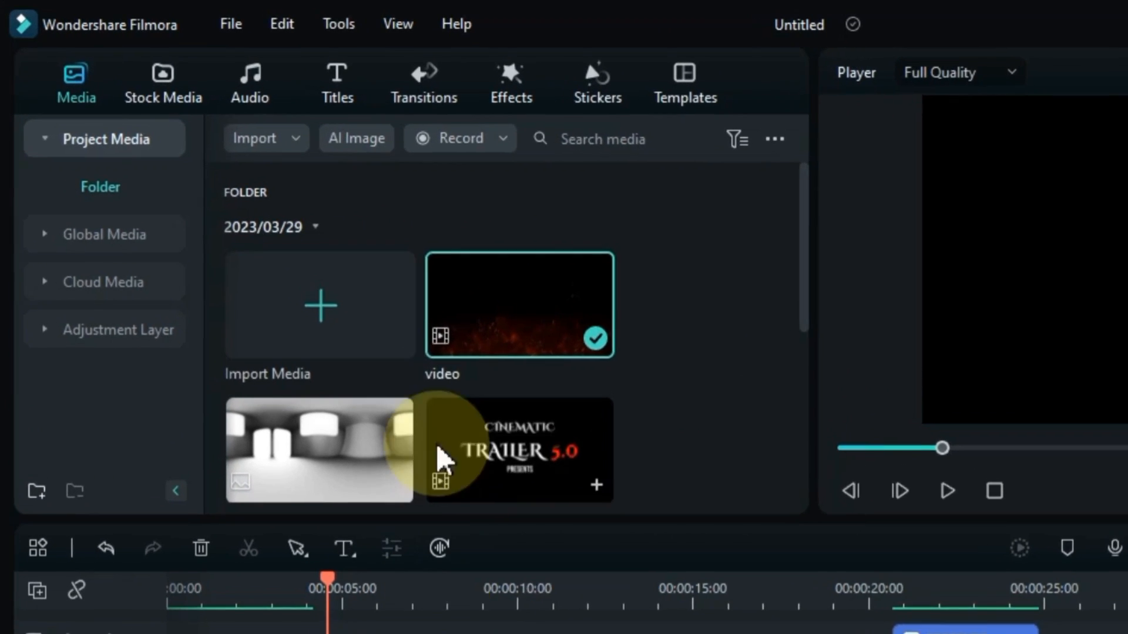
left_click(428, 93)
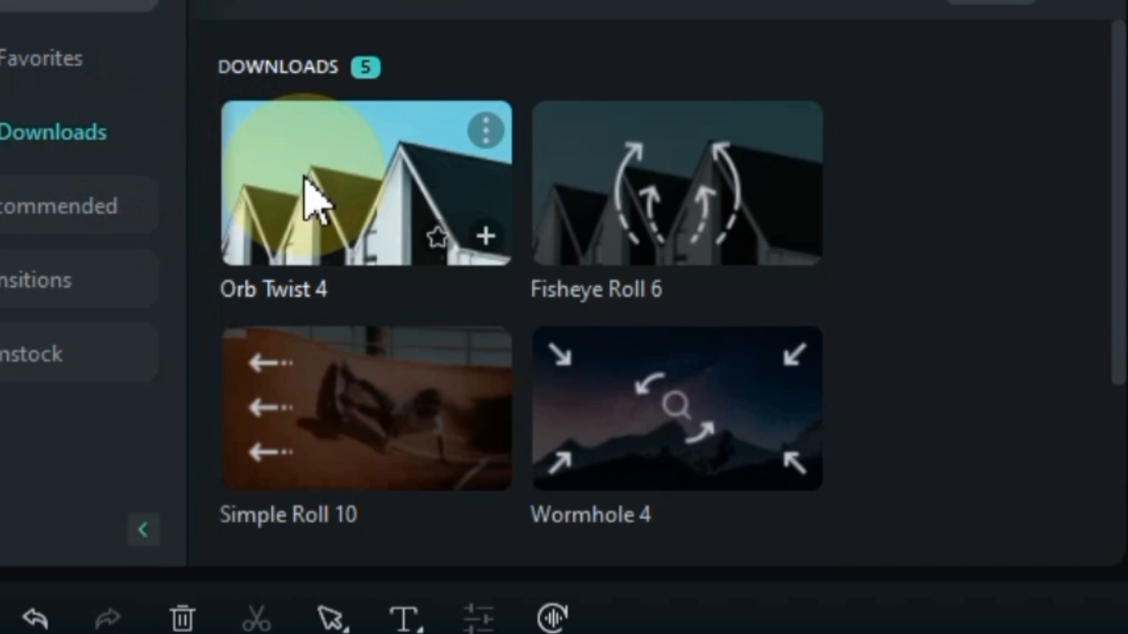
left_click(304, 177)
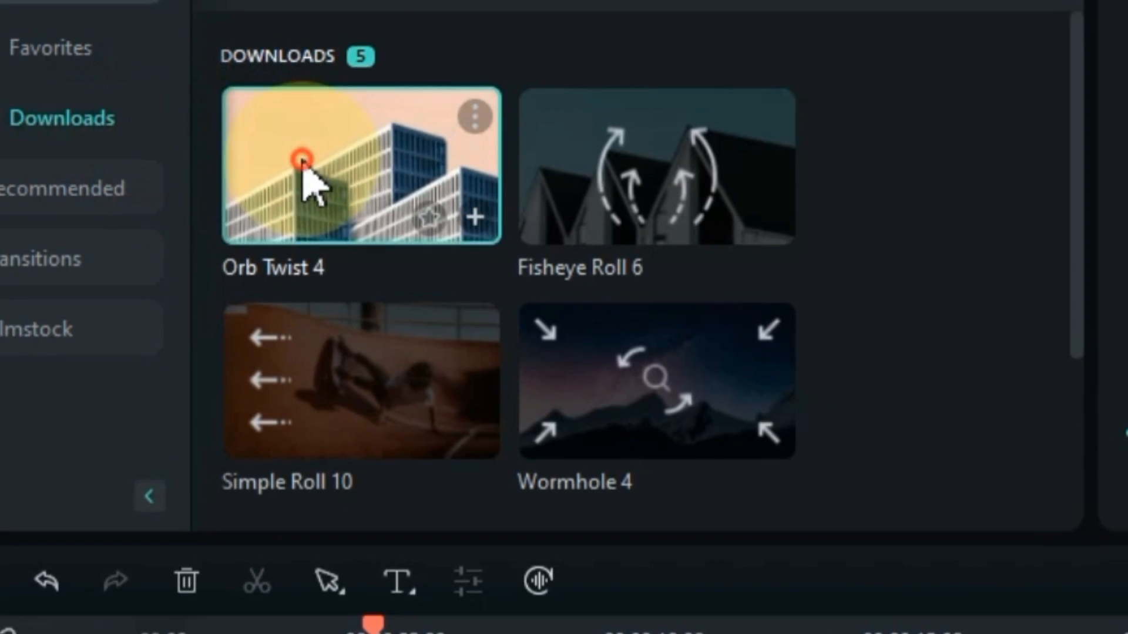
left_click_drag(304, 177, 140, 633)
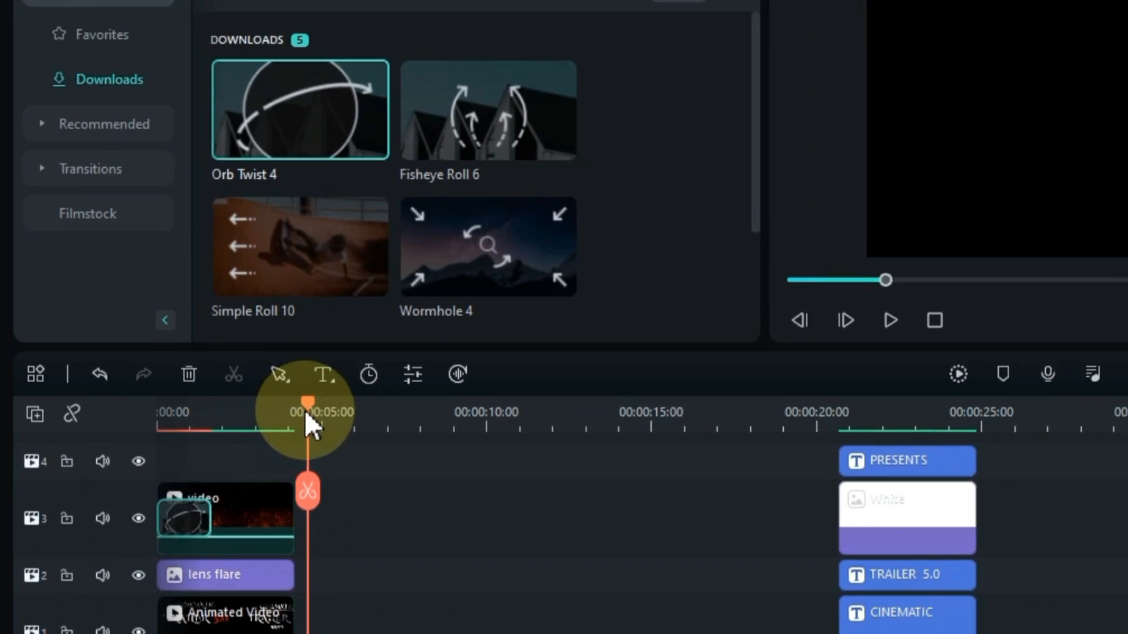
left_click_drag(304, 410, 90, 460)
key("space")
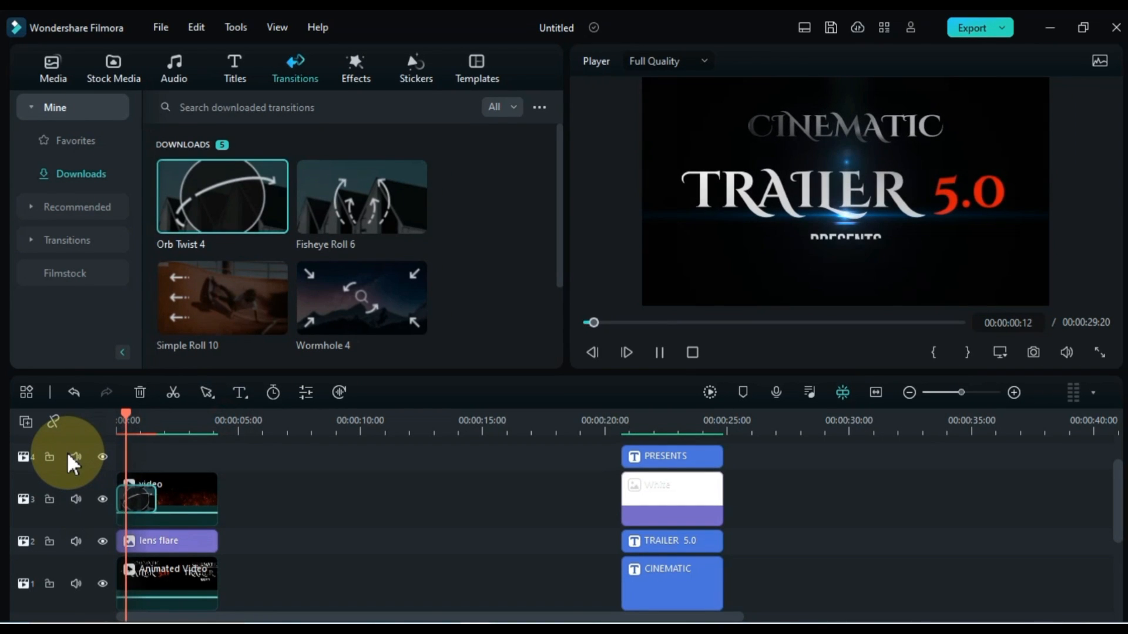
key("space")
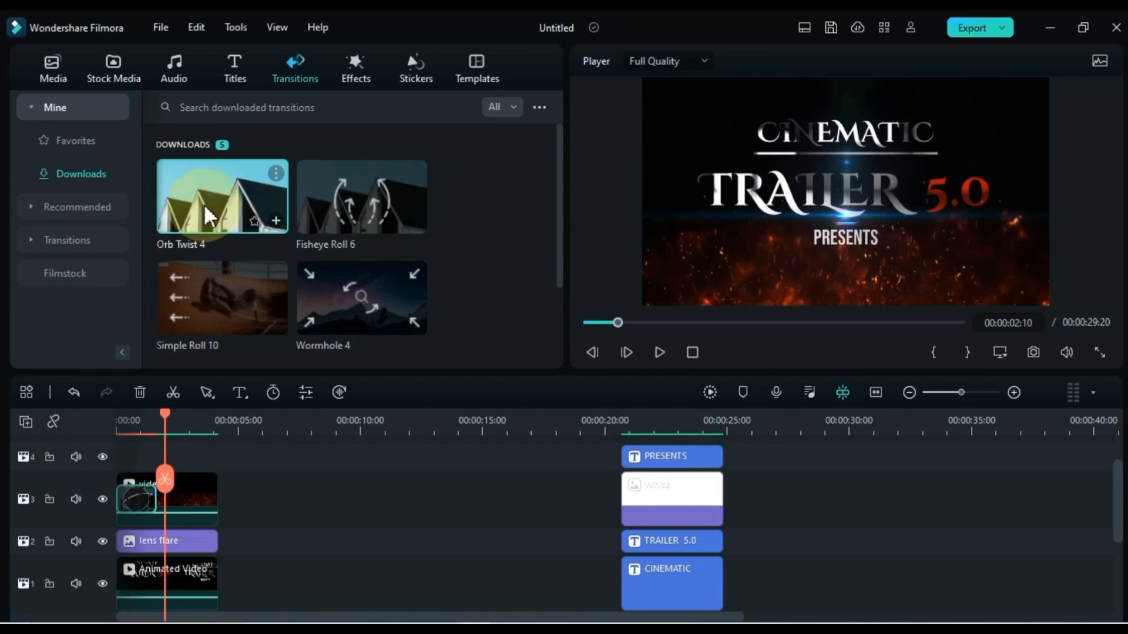
Apply the Orb Twist 4 transition to the starts of the lens flare and Animated Video clips and preview the result.
left_click_drag(205, 205, 115, 539)
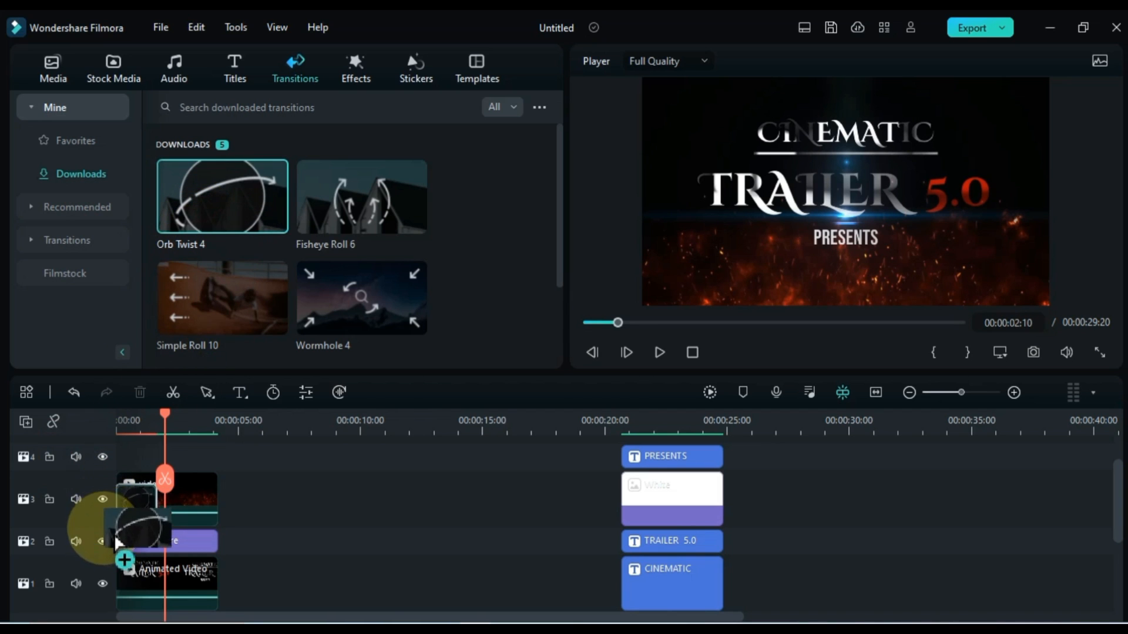
left_click_drag(215, 199, 121, 596)
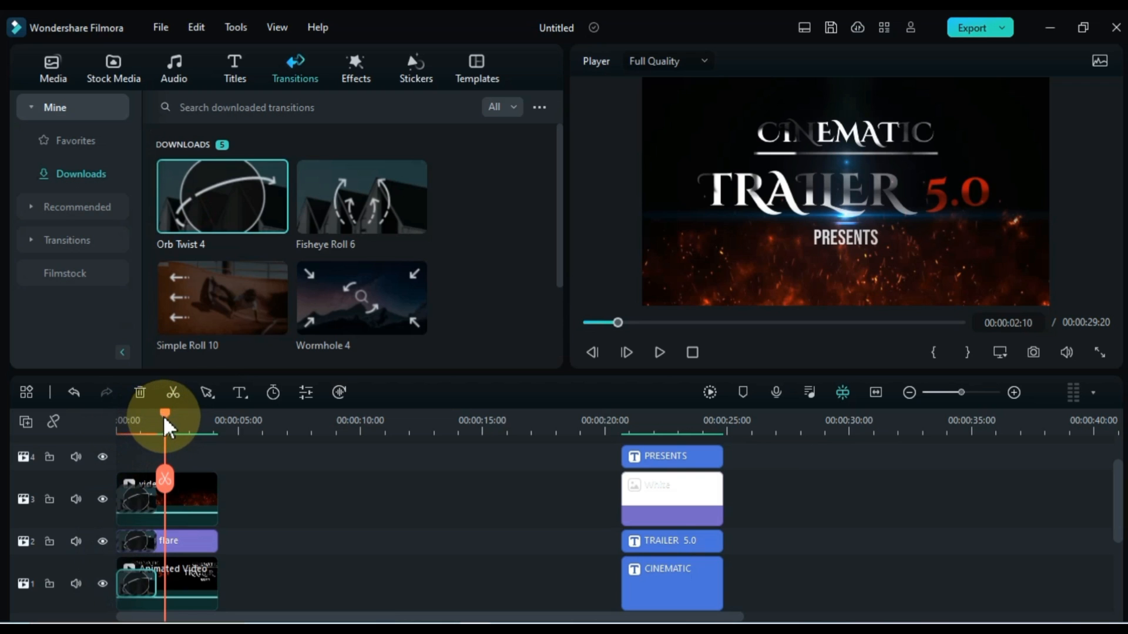
left_click_drag(163, 415, 104, 434)
key("space")
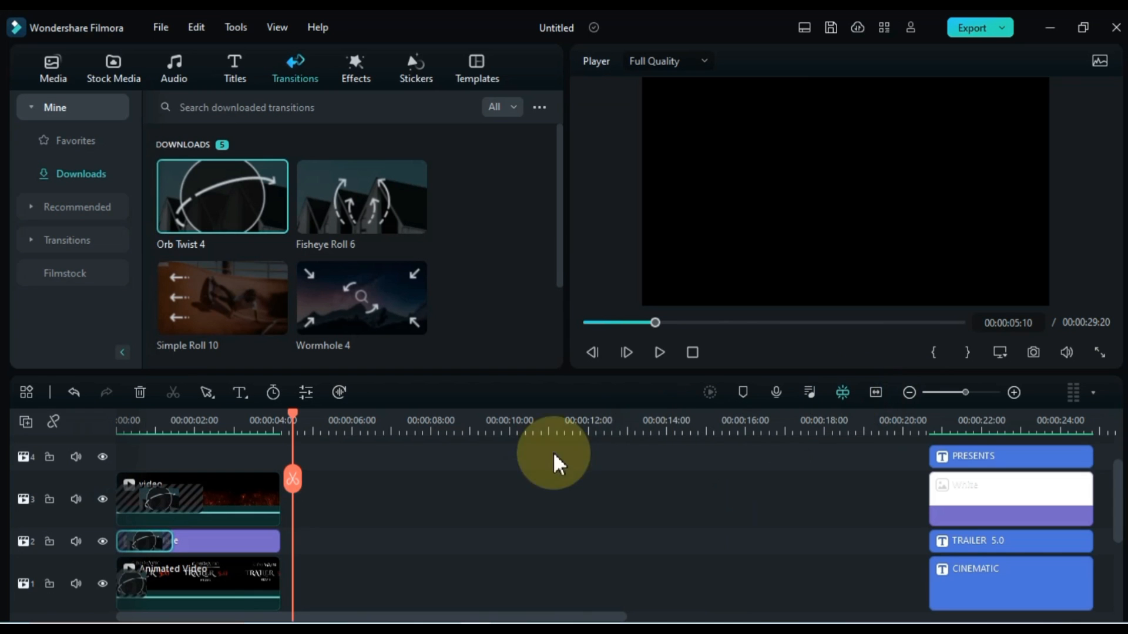
Place Background Music at the start of audio track 1 and play the finished composition from the beginning.
scroll(411, 482, "down", 2)
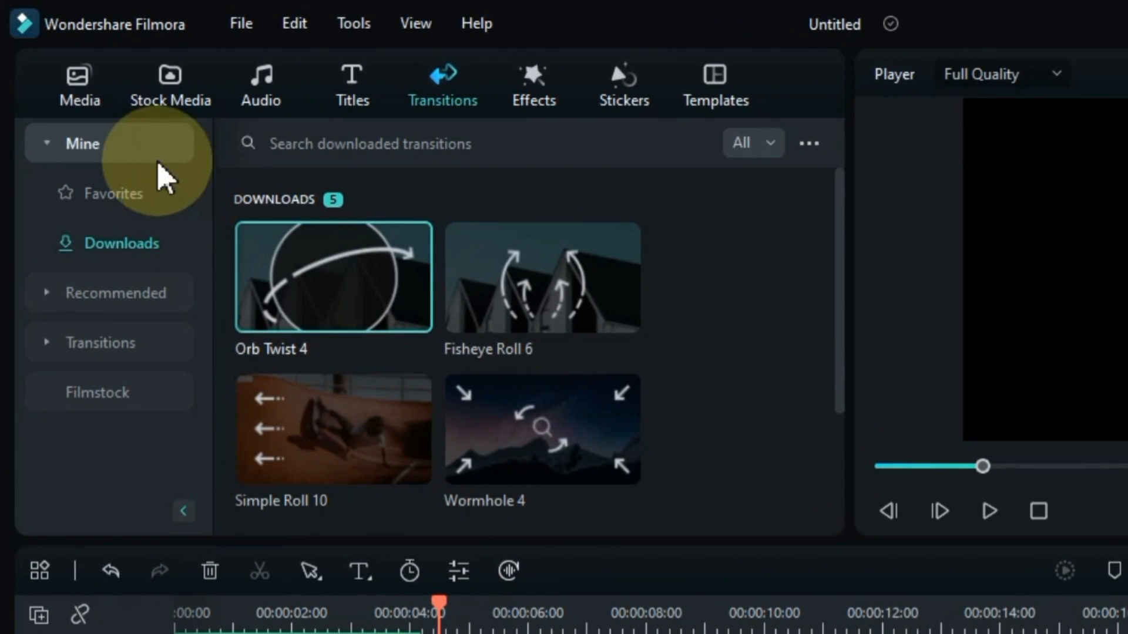
left_click(82, 94)
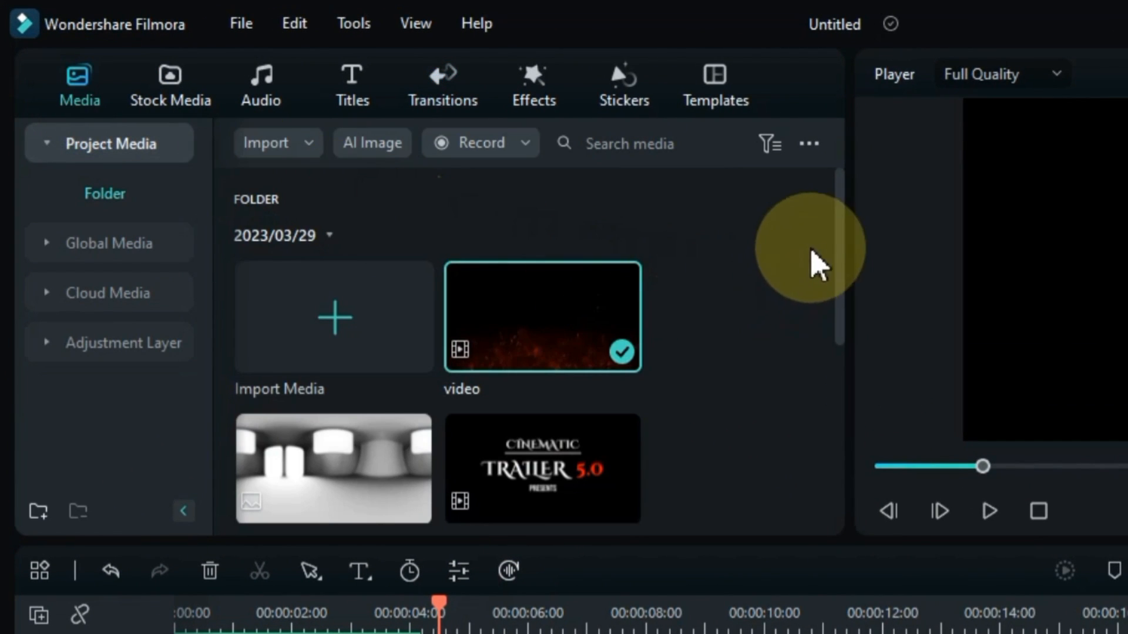
left_click_drag(839, 239, 836, 383)
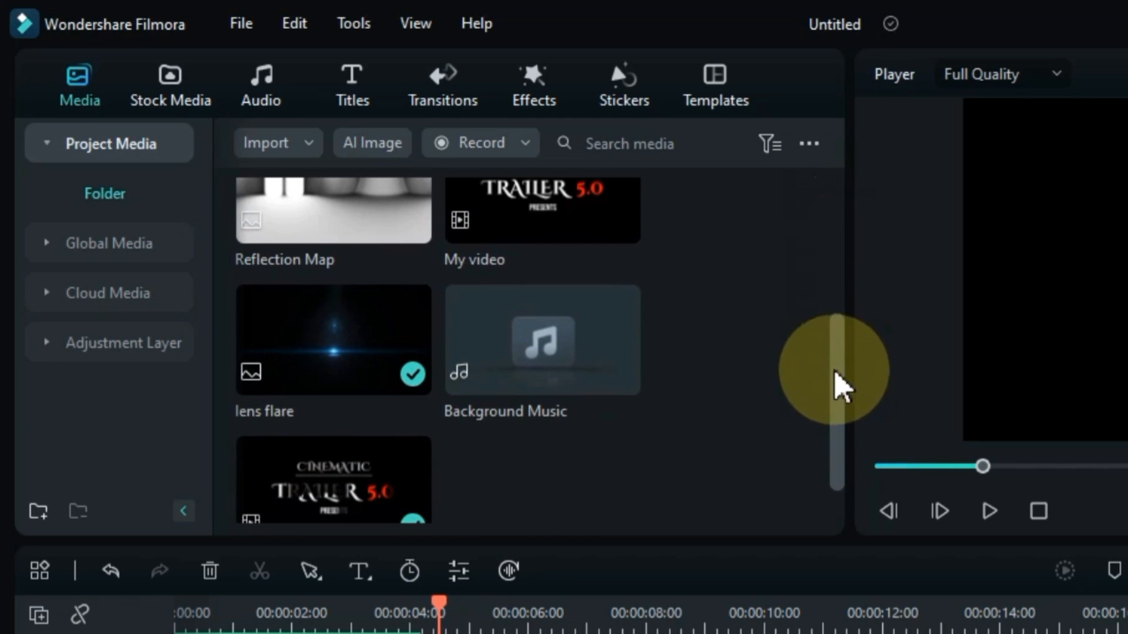
left_click_drag(533, 355, 549, 633)
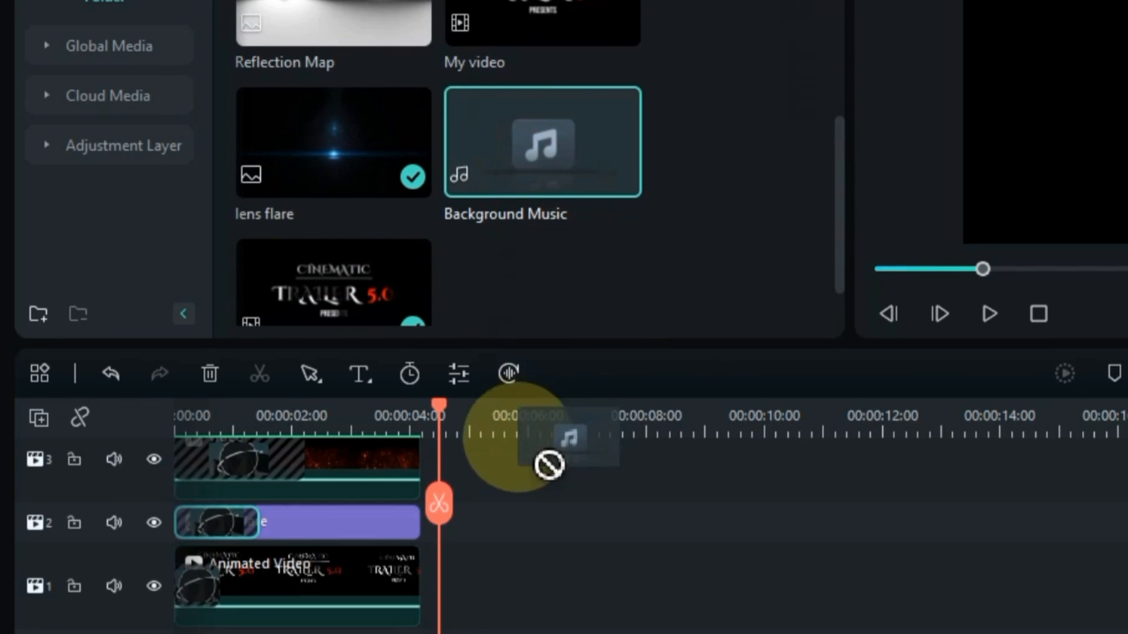
left_click_drag(549, 465, 179, 633)
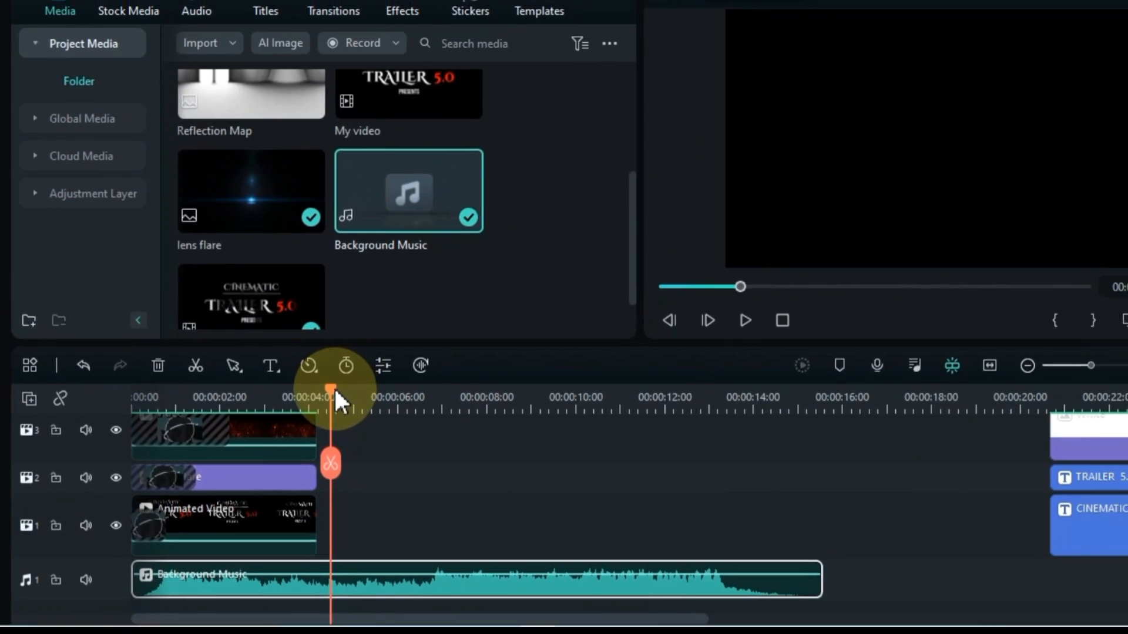
left_click_drag(422, 332, 118, 391)
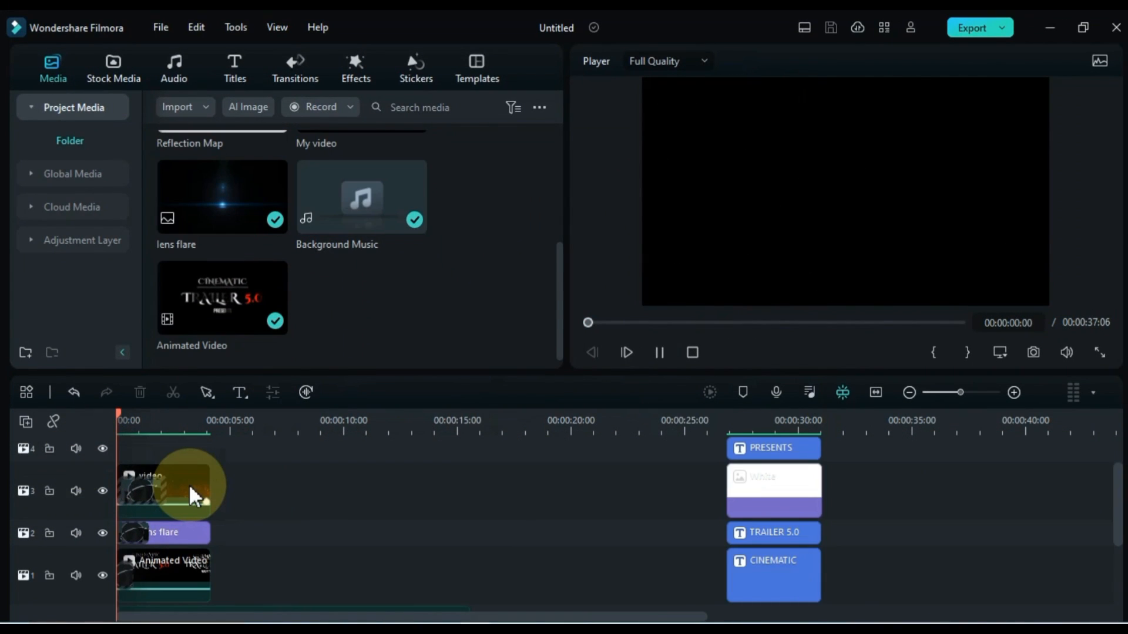
key("space")
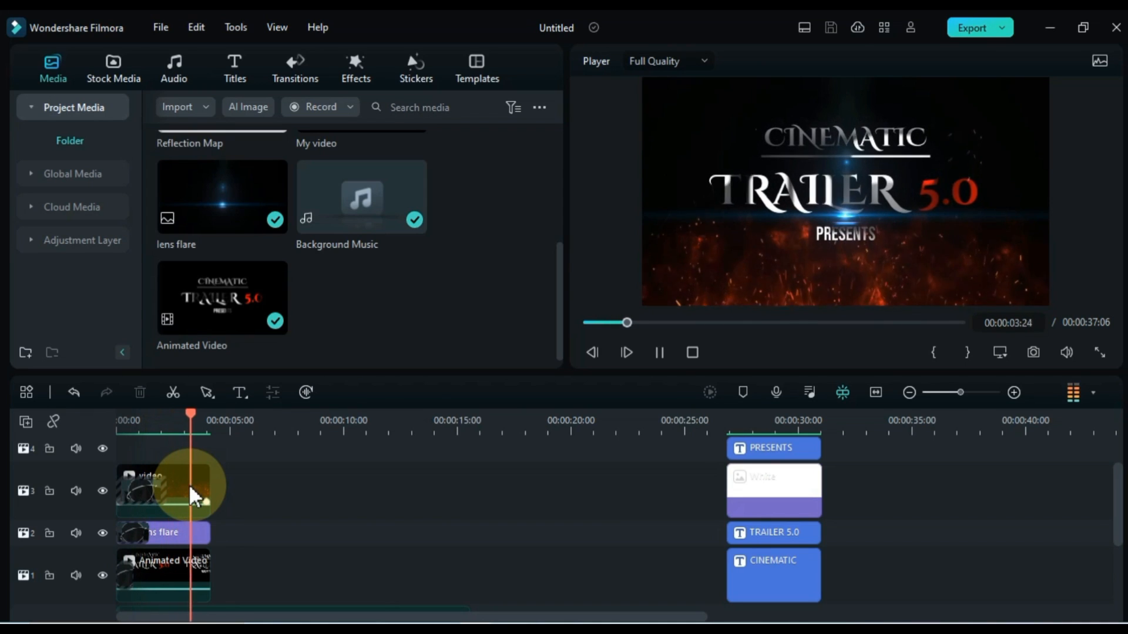
key("space")
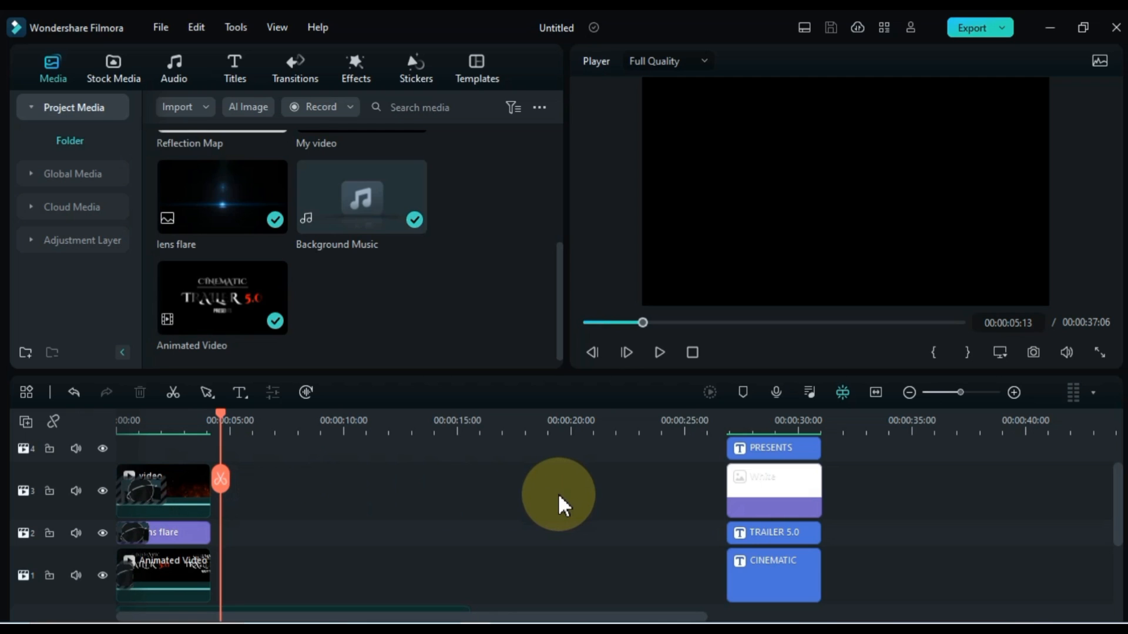
Replace the CINEMATIC title text with the channel owner's name and the TRAILER 5.0 text with TUTORIALS.
double_click(785, 454)
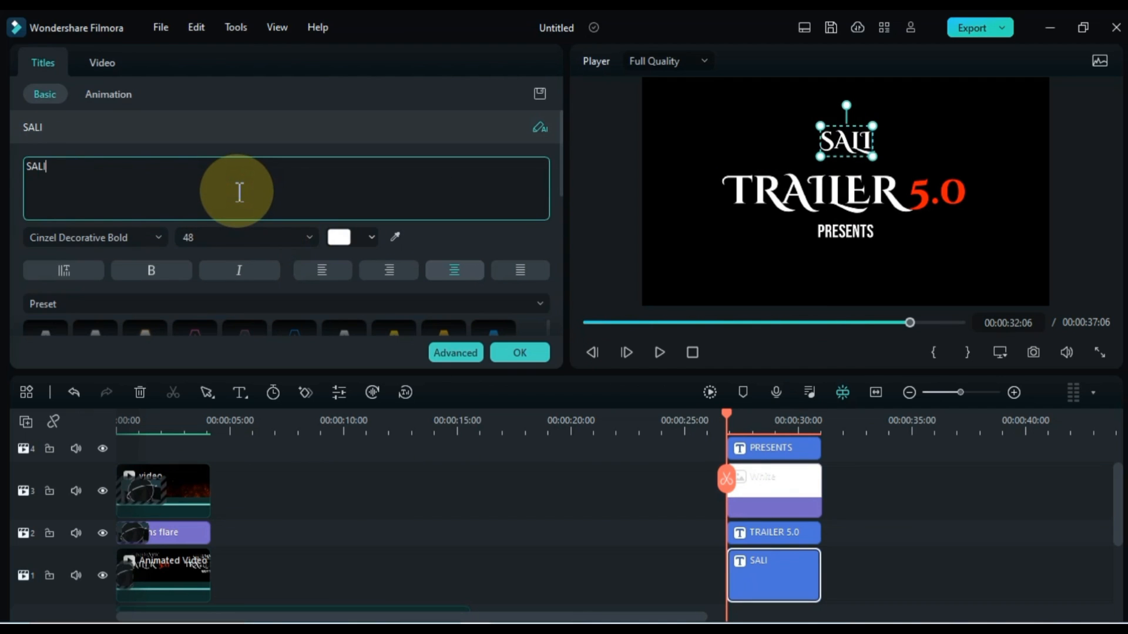
left_click(777, 183)
left_click(193, 181)
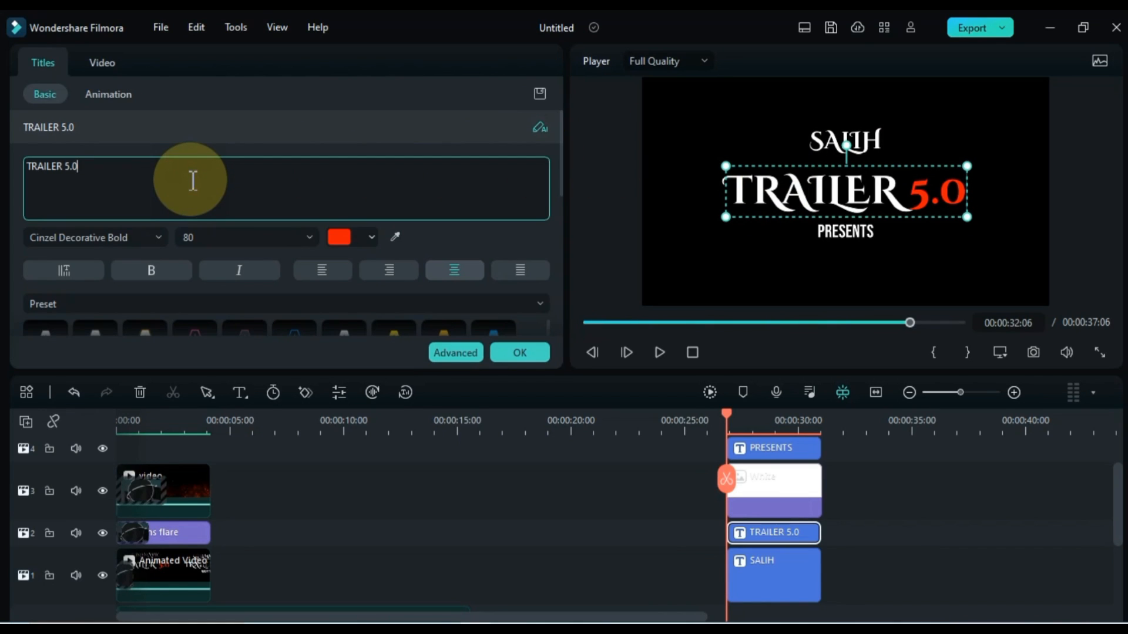
key("ctrl+a")
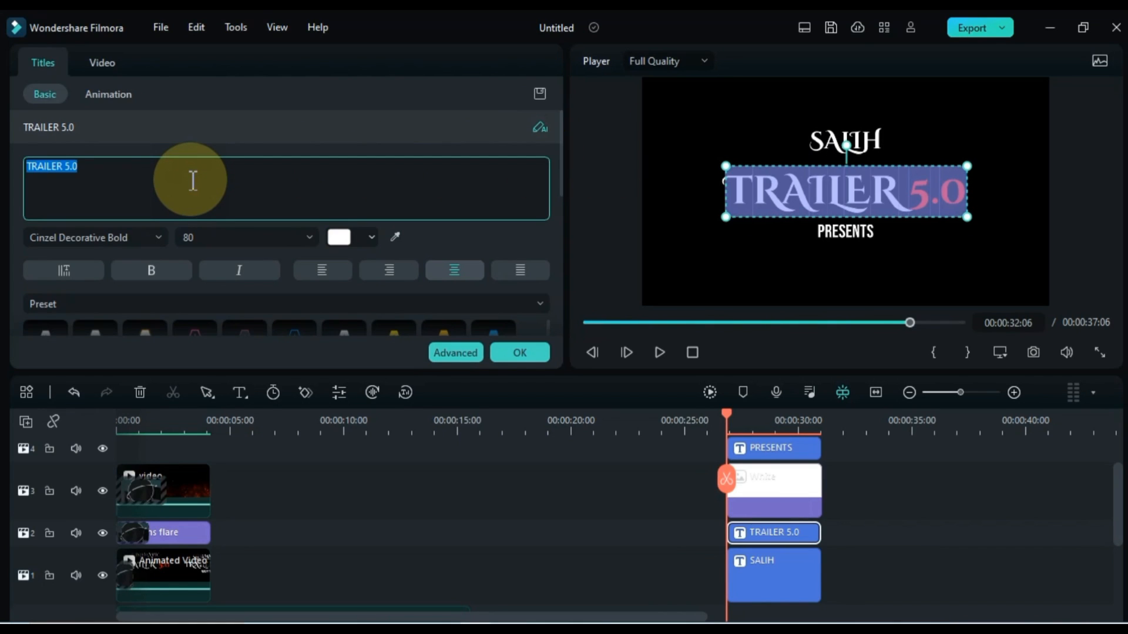
type("TUTOR")
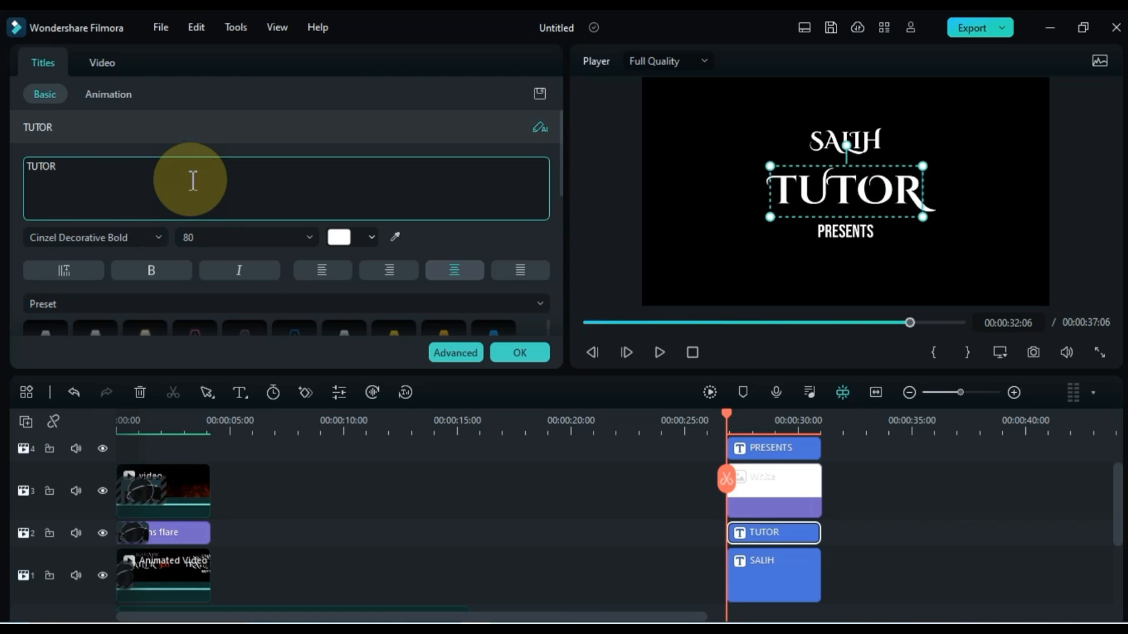
type("IALS")
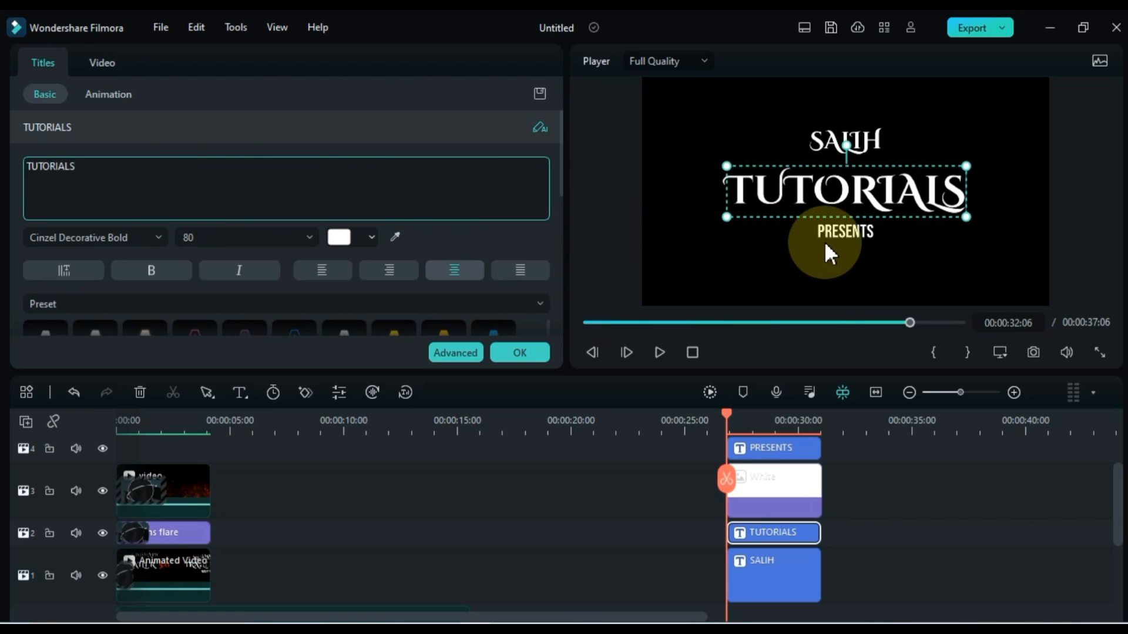
Change the PRESENTS title's text colour to red and apply the title edits.
left_click(841, 231)
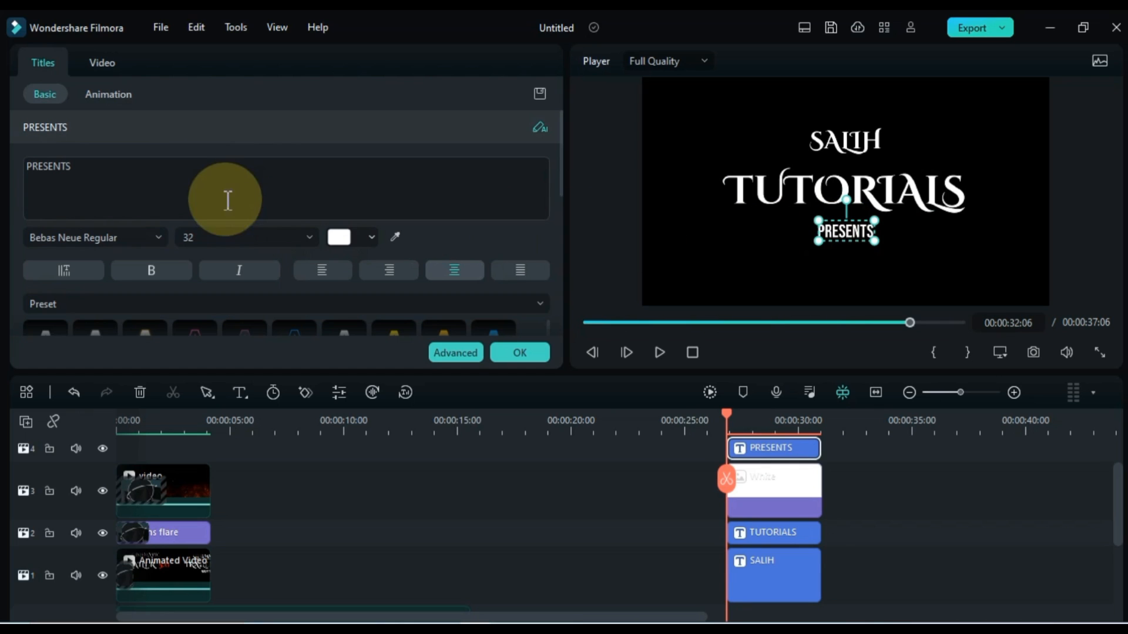
left_click(340, 237)
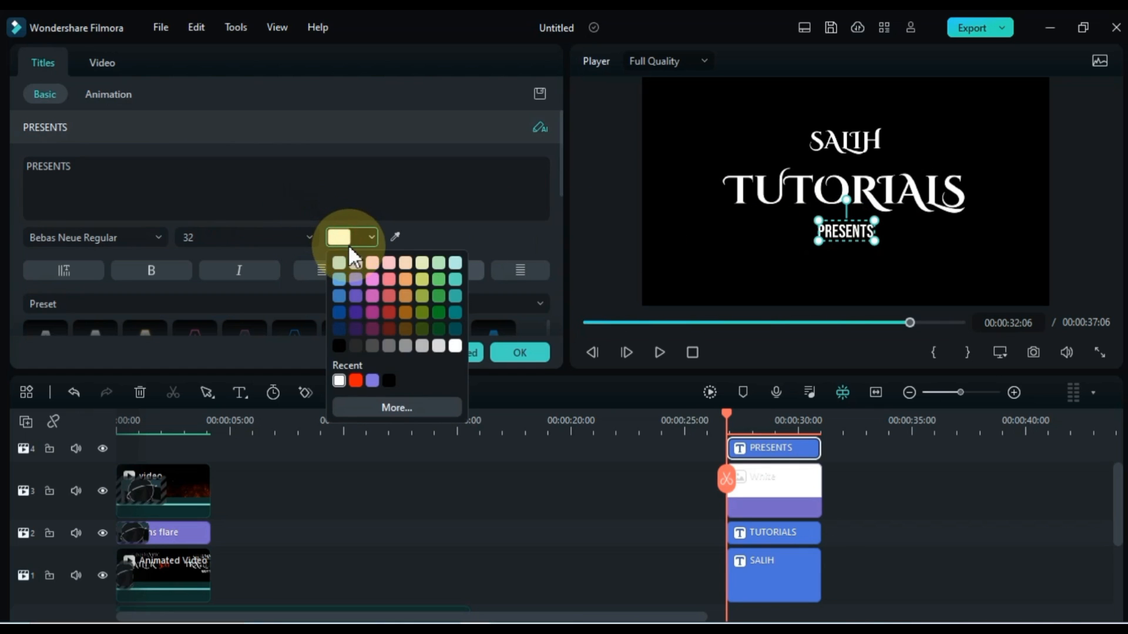
left_click(355, 380)
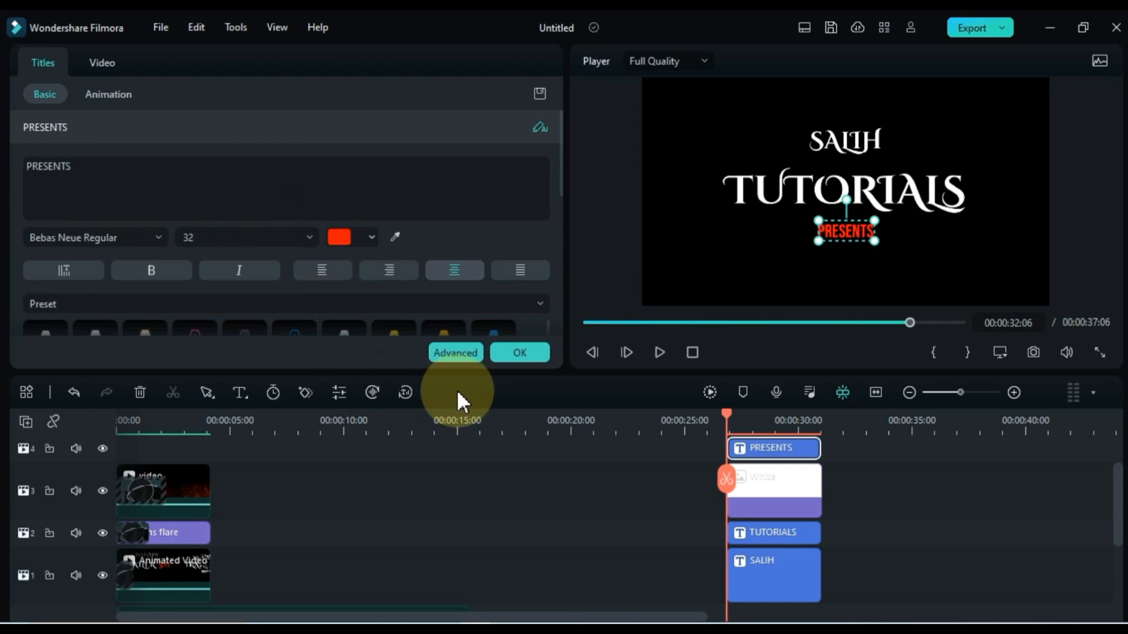
left_click(517, 353)
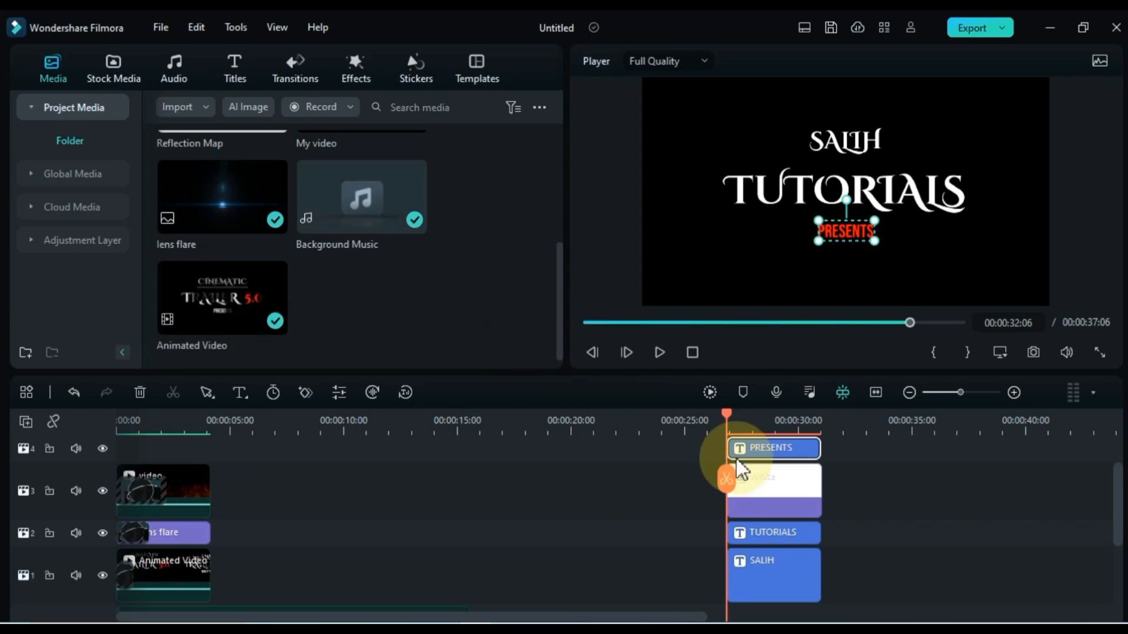
left_click(898, 506)
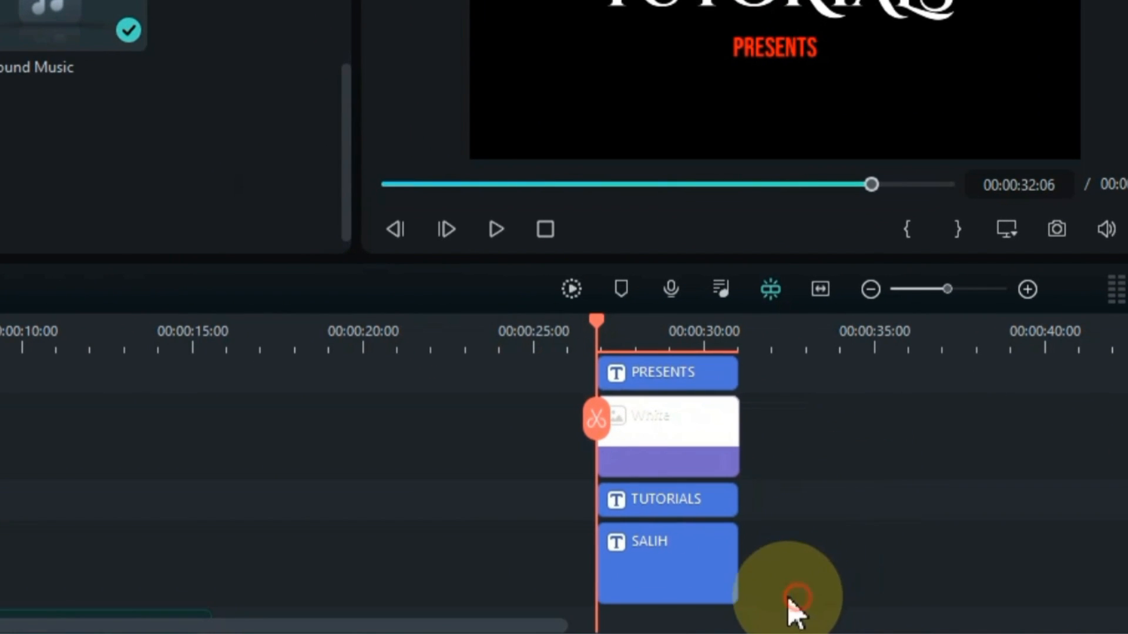
Select the edited titles and White clip as a clip range and export it as the MP4 Untitled to H:/Trailer.
left_click_drag(794, 605, 675, 462)
right_click(676, 461)
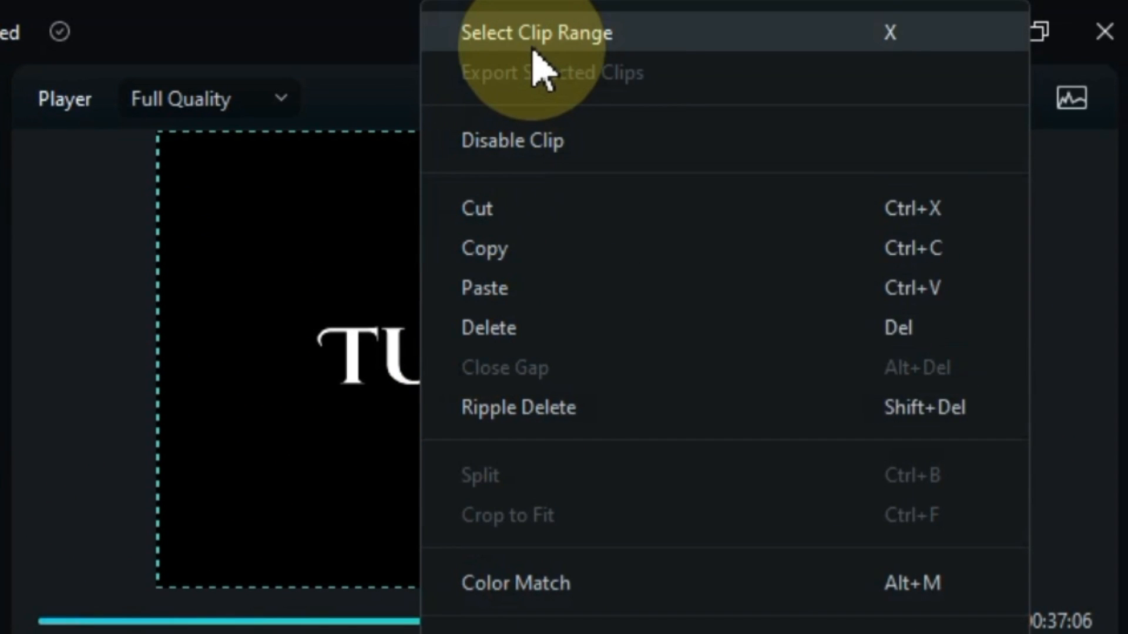
left_click(535, 35)
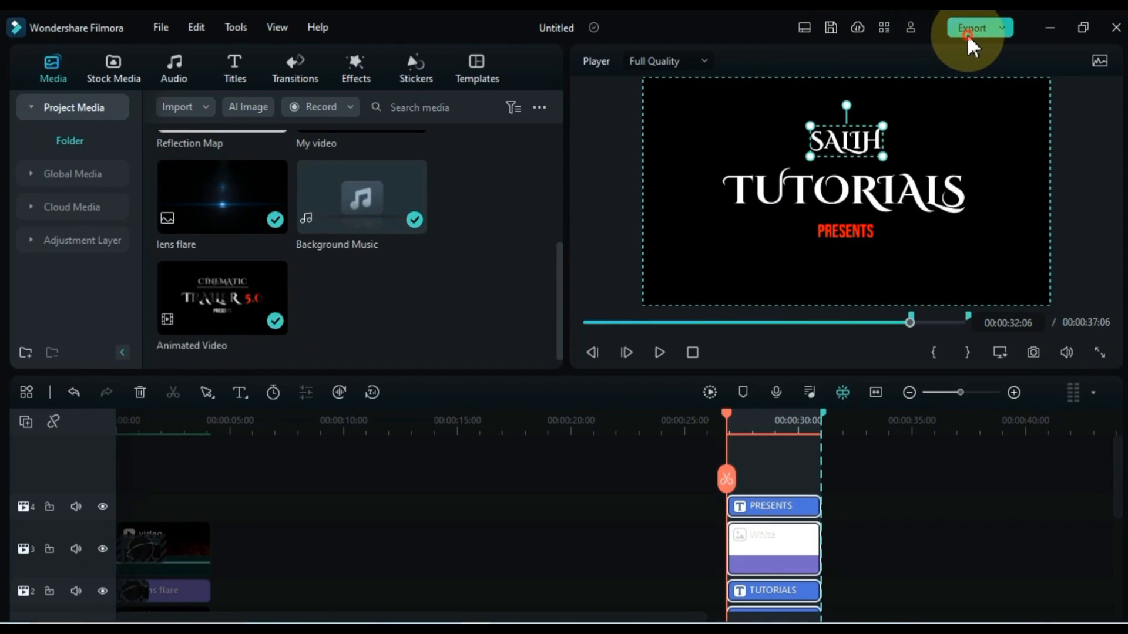
left_click(967, 33)
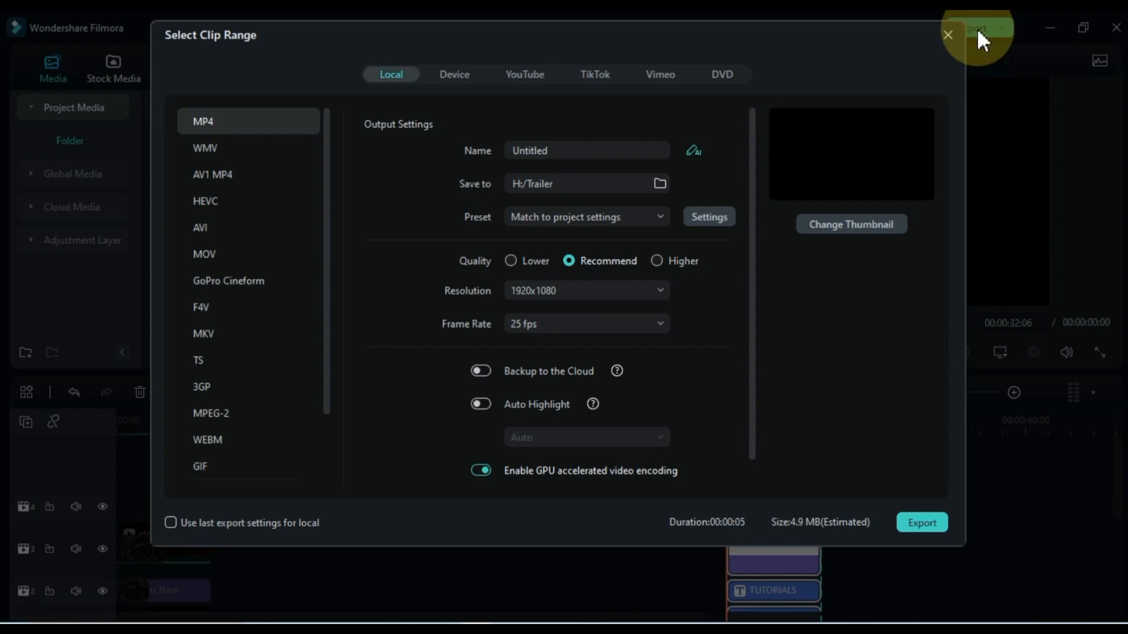
left_click(934, 522)
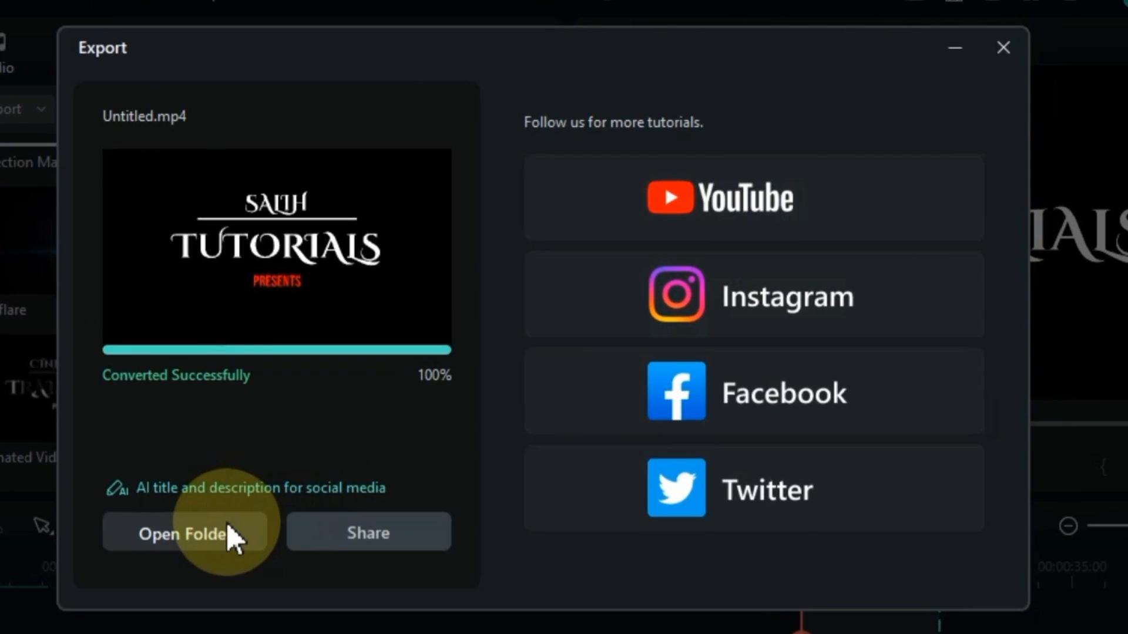
Open the export's output folder and import Untitled.mp4 into the project media.
left_click(346, 397)
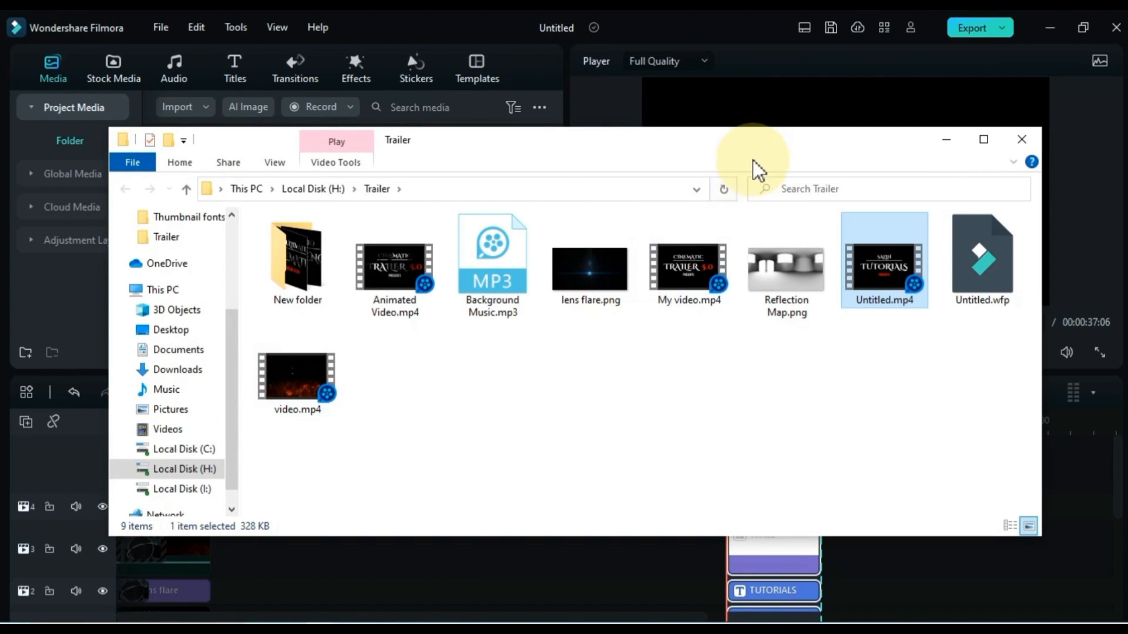
left_click_drag(759, 144, 782, 428)
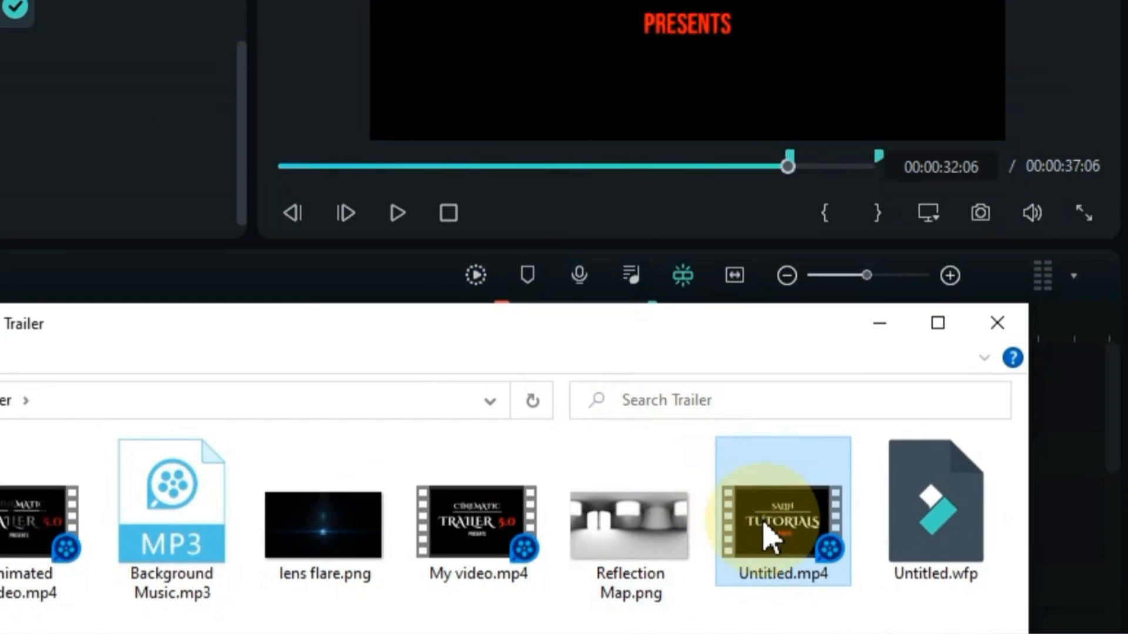
left_click_drag(816, 543, 259, 245)
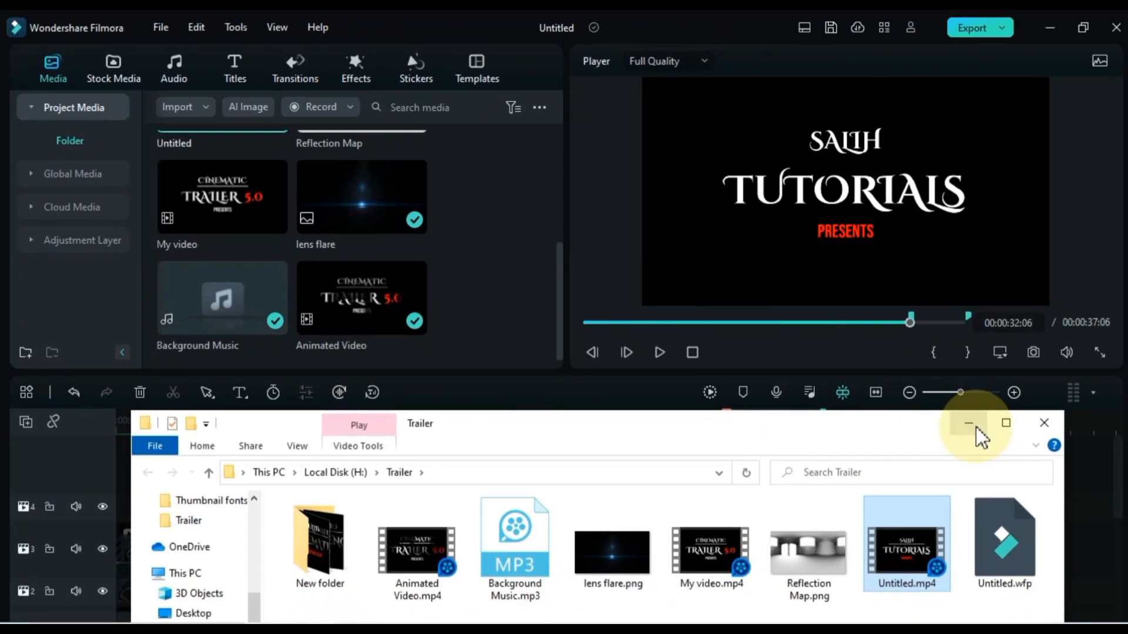
left_click(973, 431)
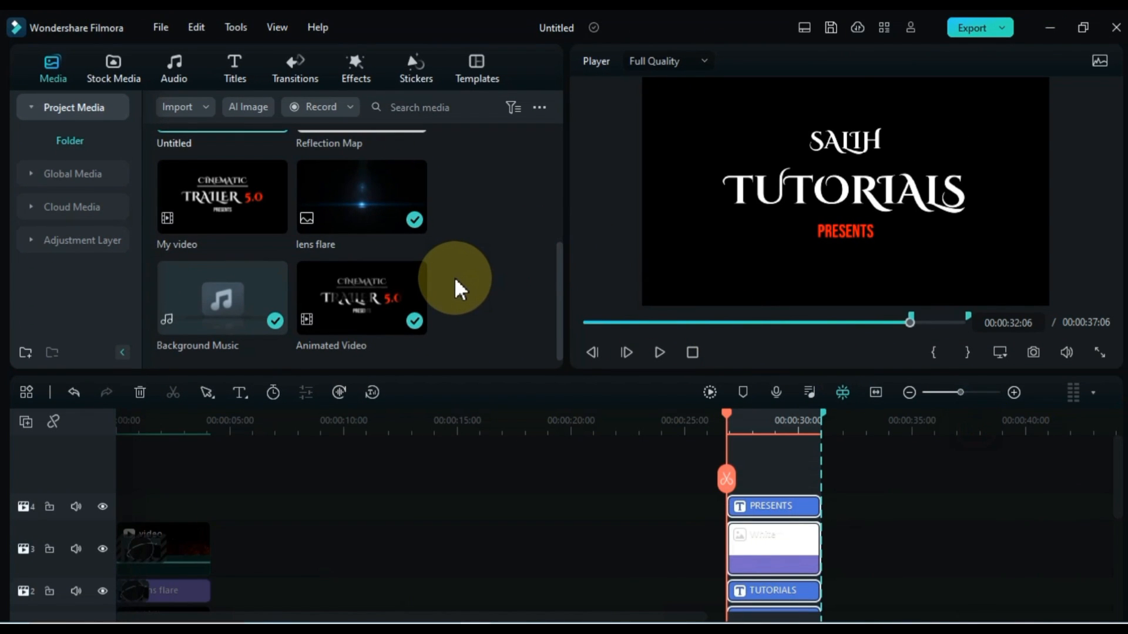
scroll(460, 288, "up", 2)
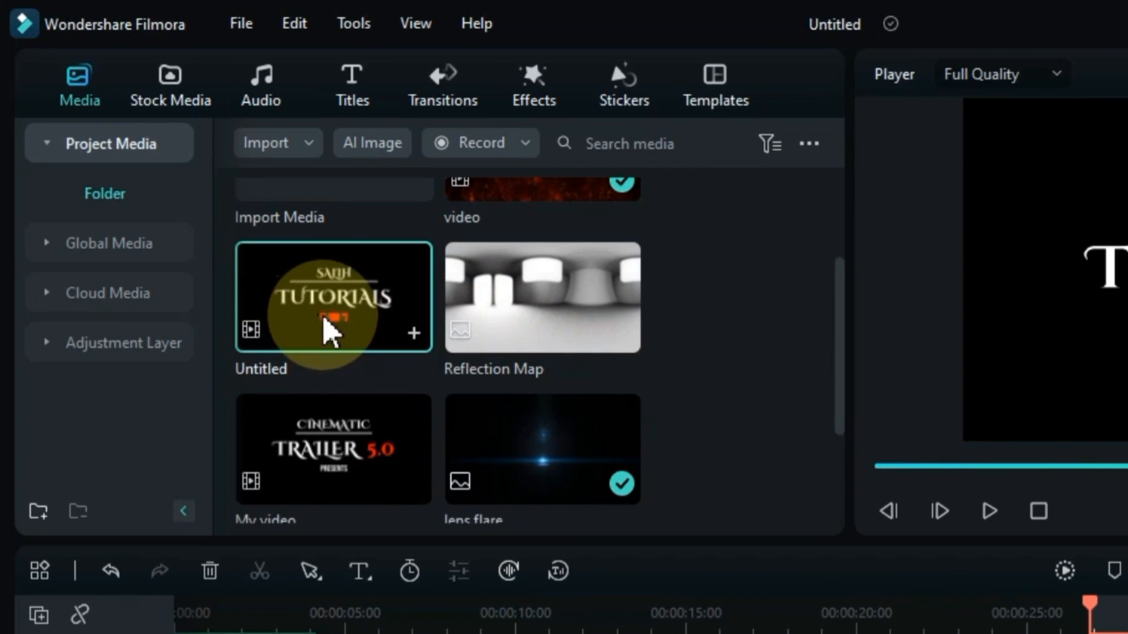
Place the Untitled video on track 2 in the gap before the title clips and cancel the selected range.
left_click_drag(219, 230, 338, 311)
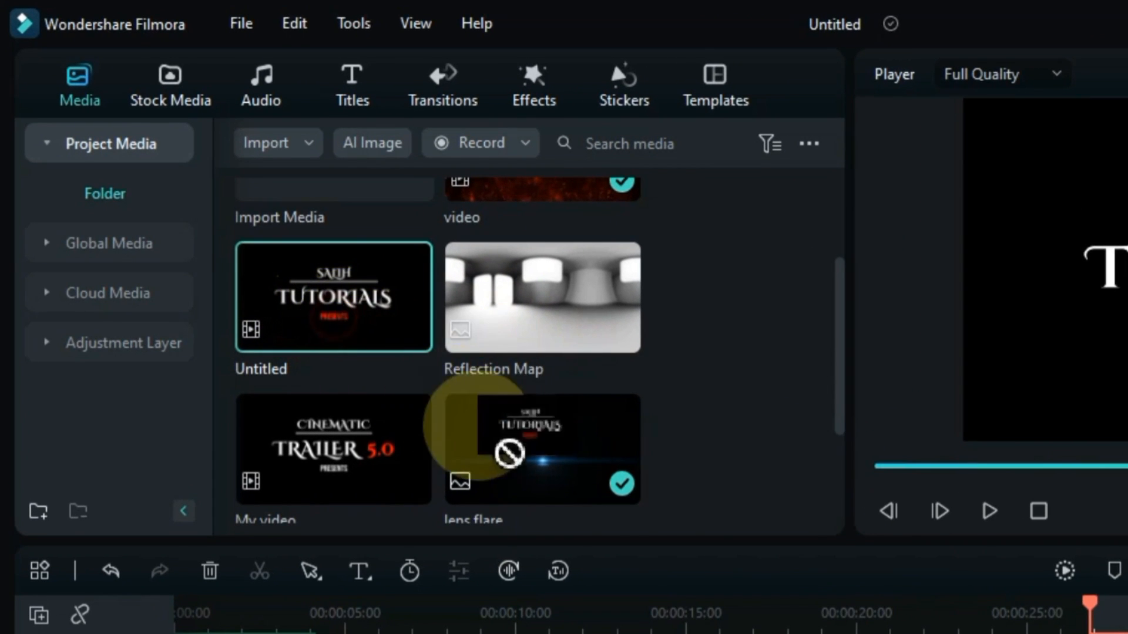
left_click_drag(477, 425, 822, 533)
right_click(1116, 520)
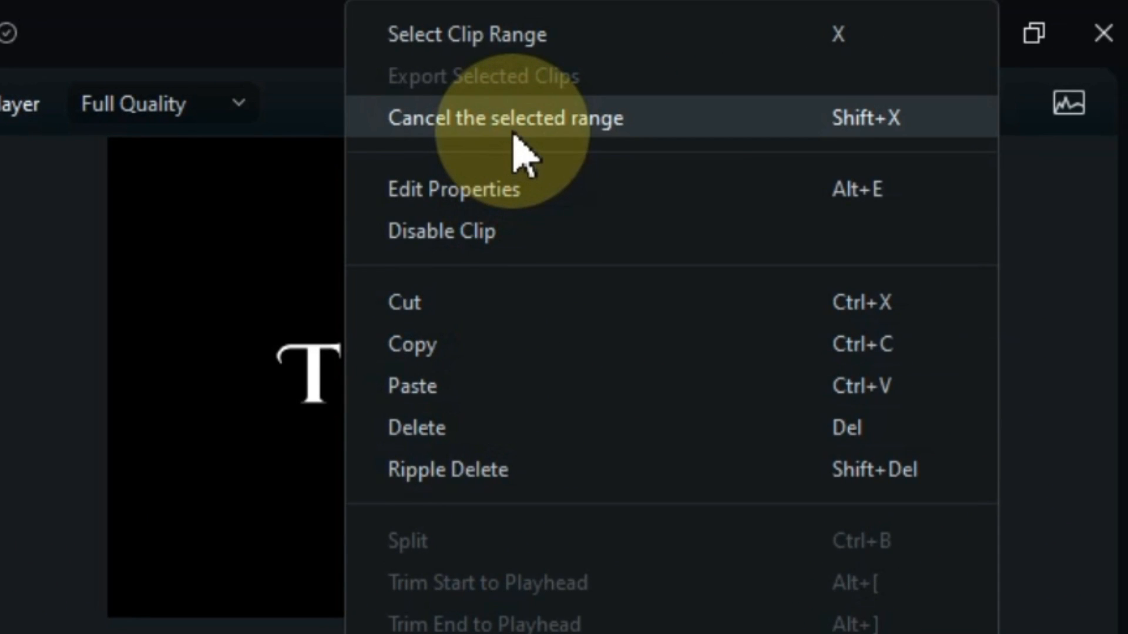
left_click(515, 139)
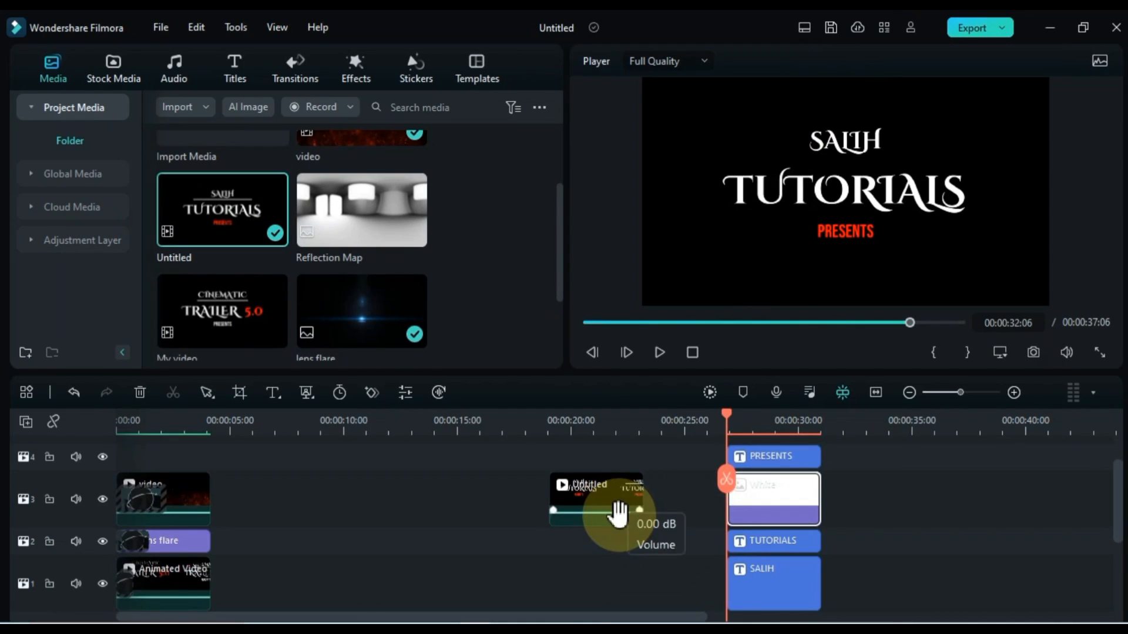
scroll(617, 516, "down", 1)
left_click_drag(598, 475, 594, 512)
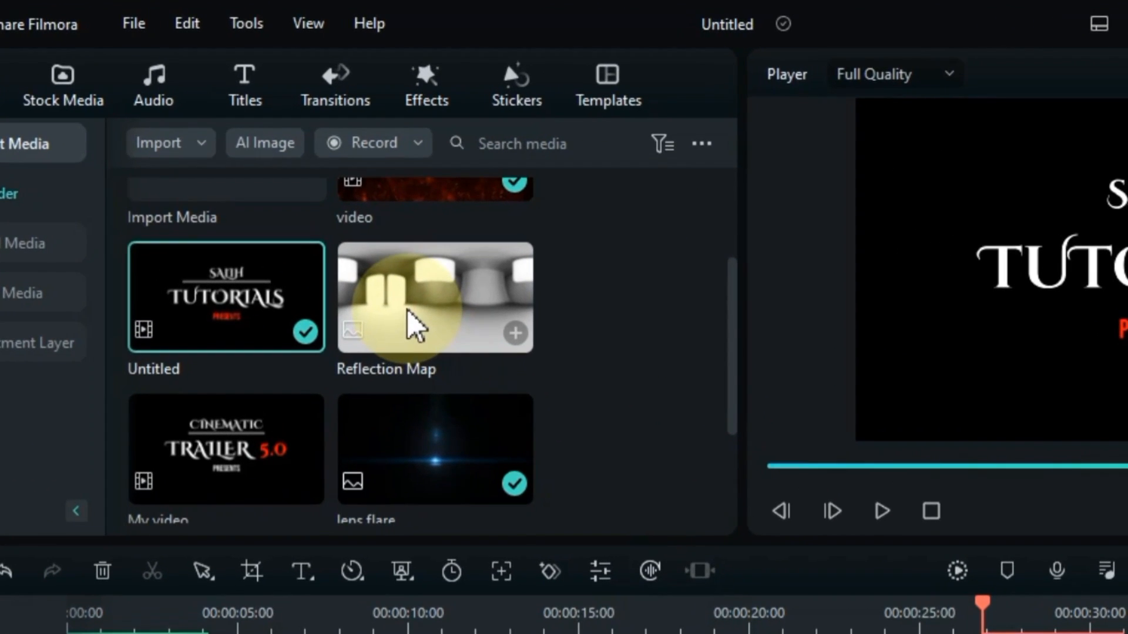
Place the Reflection Map image on track 1 directly beneath the Untitled clip, aligned with its start.
left_click_drag(346, 226, 502, 365)
left_click_drag(633, 462, 721, 633)
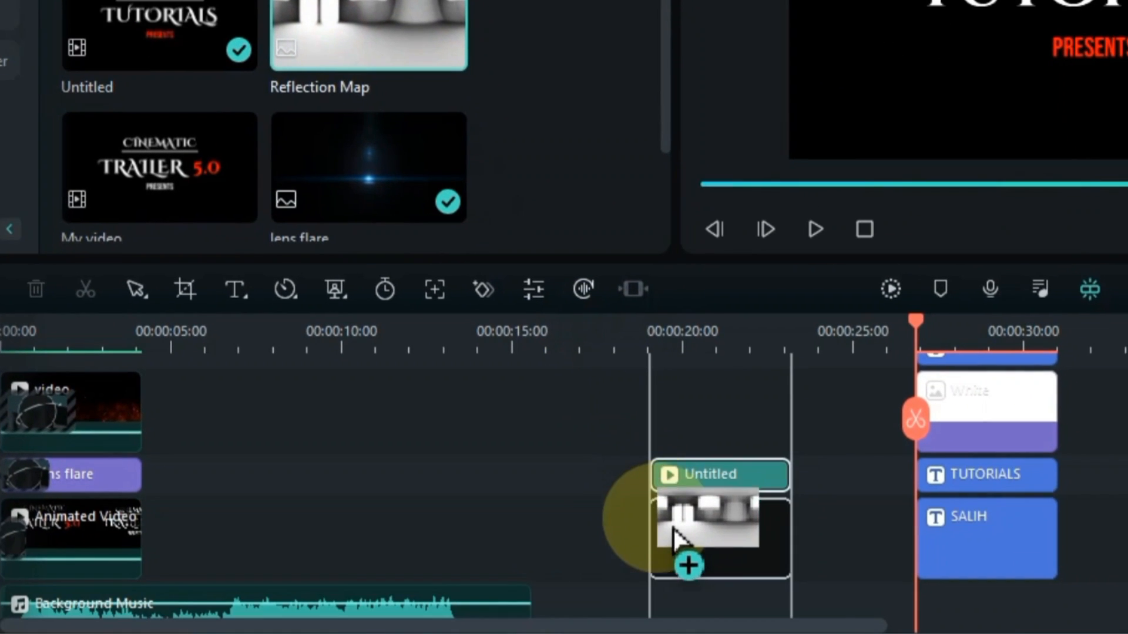
left_click_drag(670, 535, 660, 536)
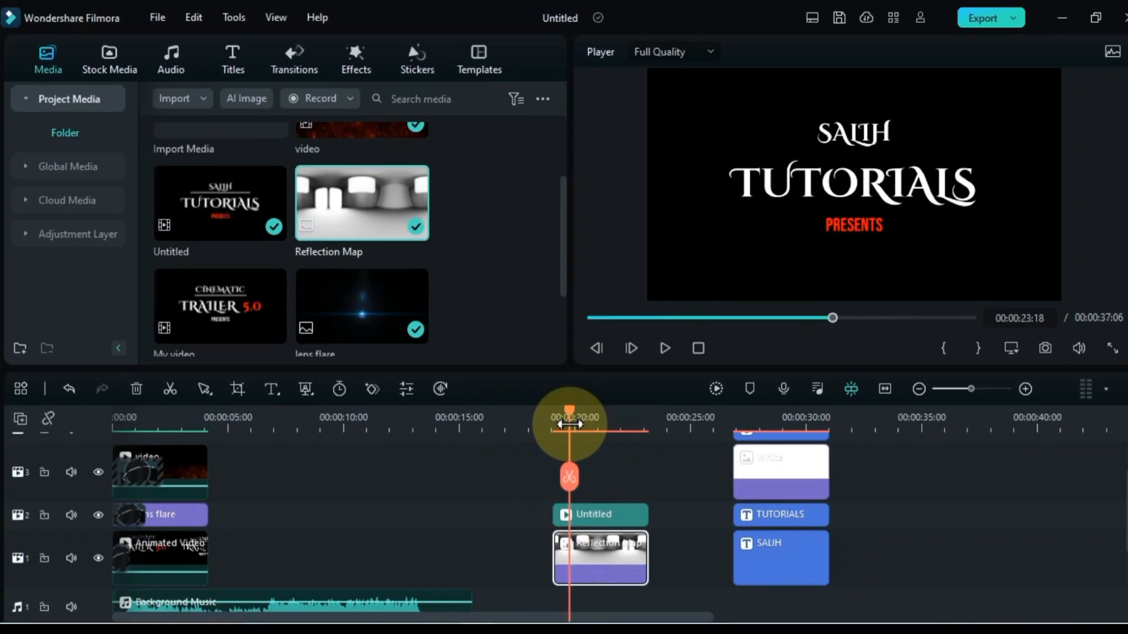
Scale the Untitled clip to 130% at its start and add a Transform keyframe there.
double_click(727, 474)
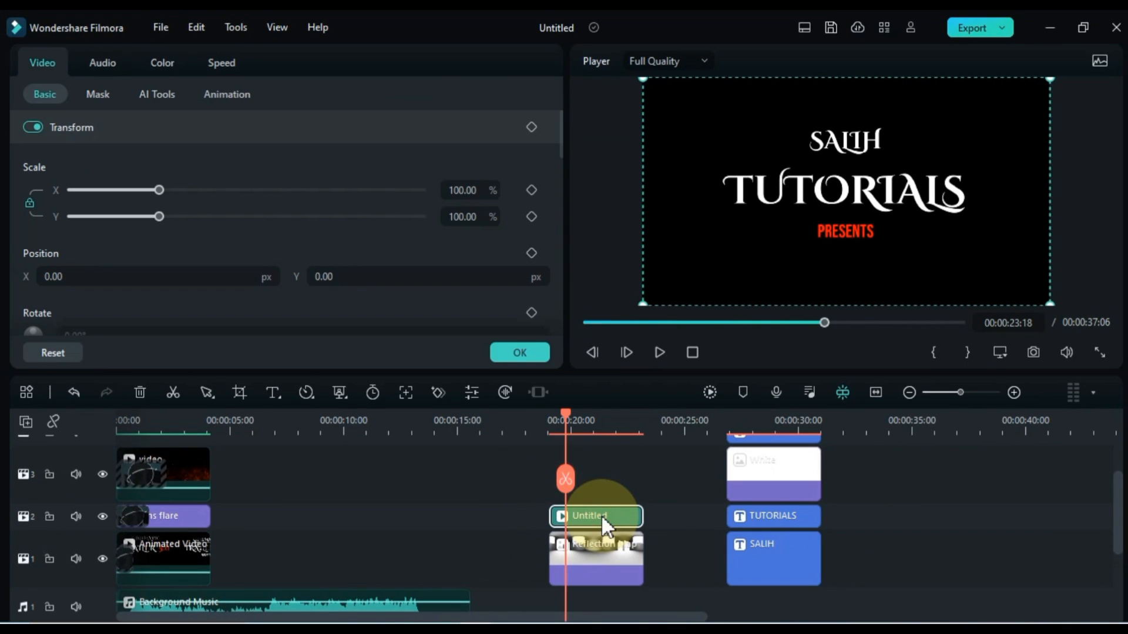
left_click_drag(563, 418, 549, 419)
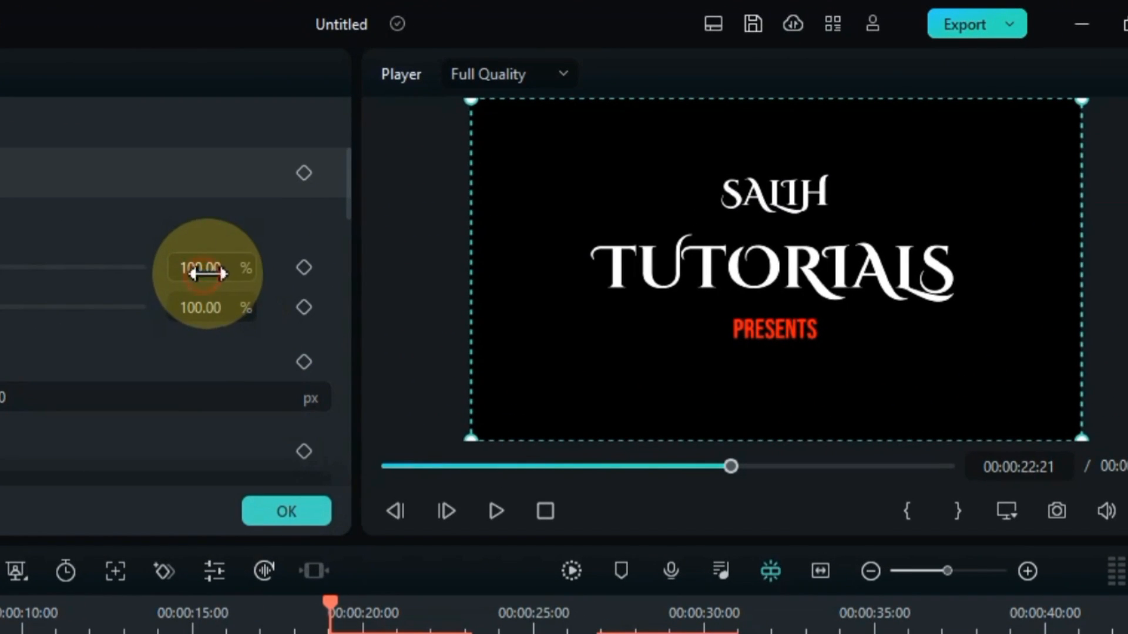
left_click_drag(203, 271, 203, 274)
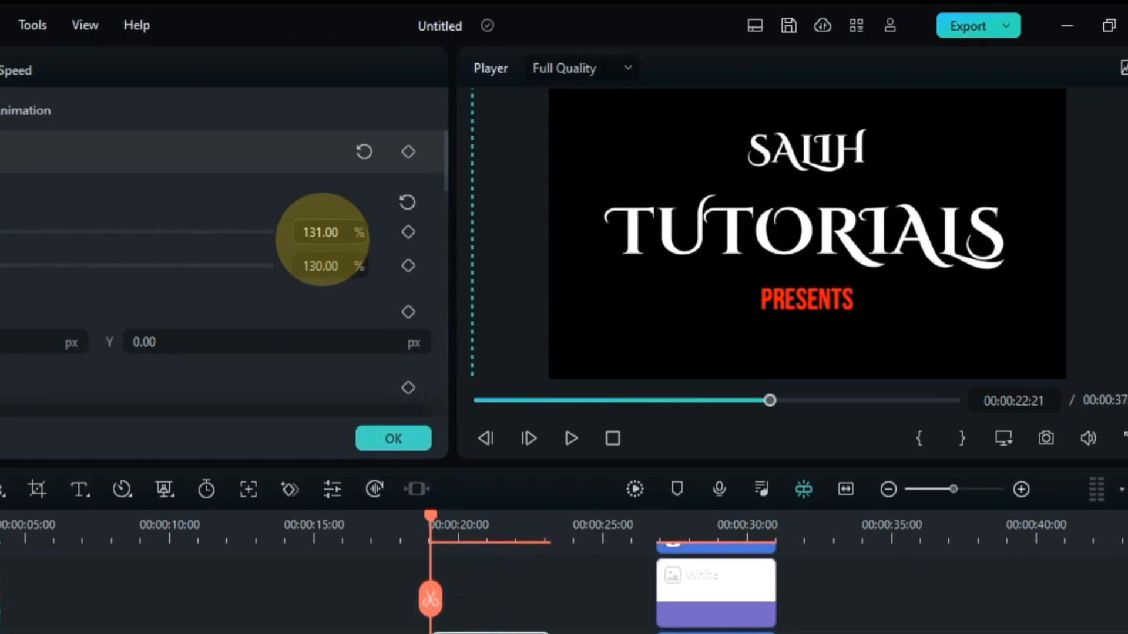
left_click_drag(323, 239, 322, 239)
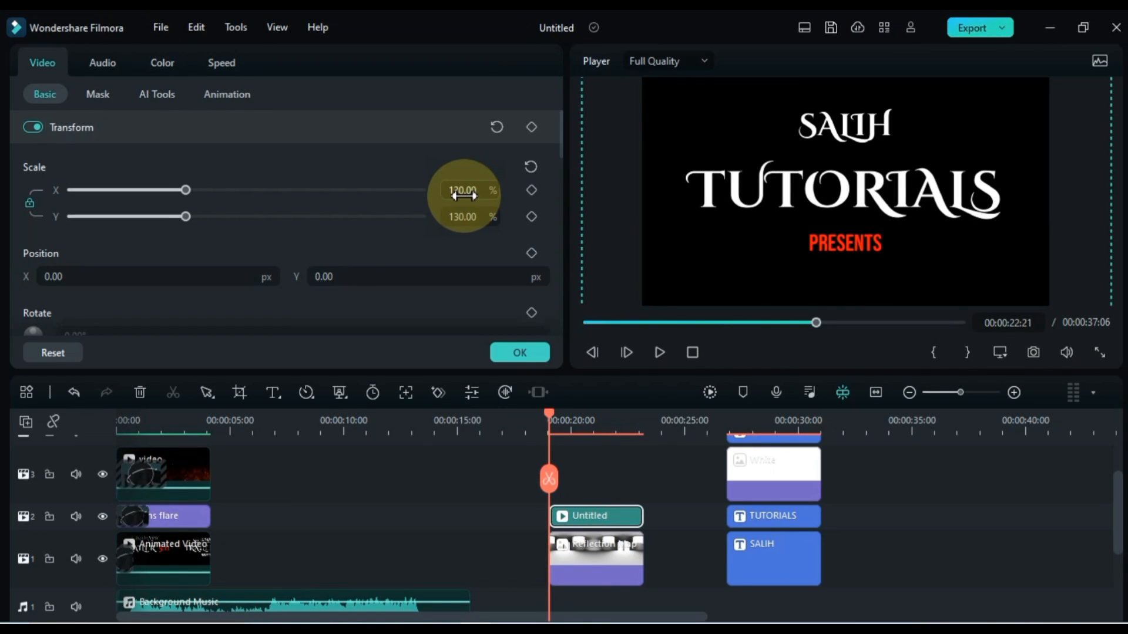
left_click(529, 127)
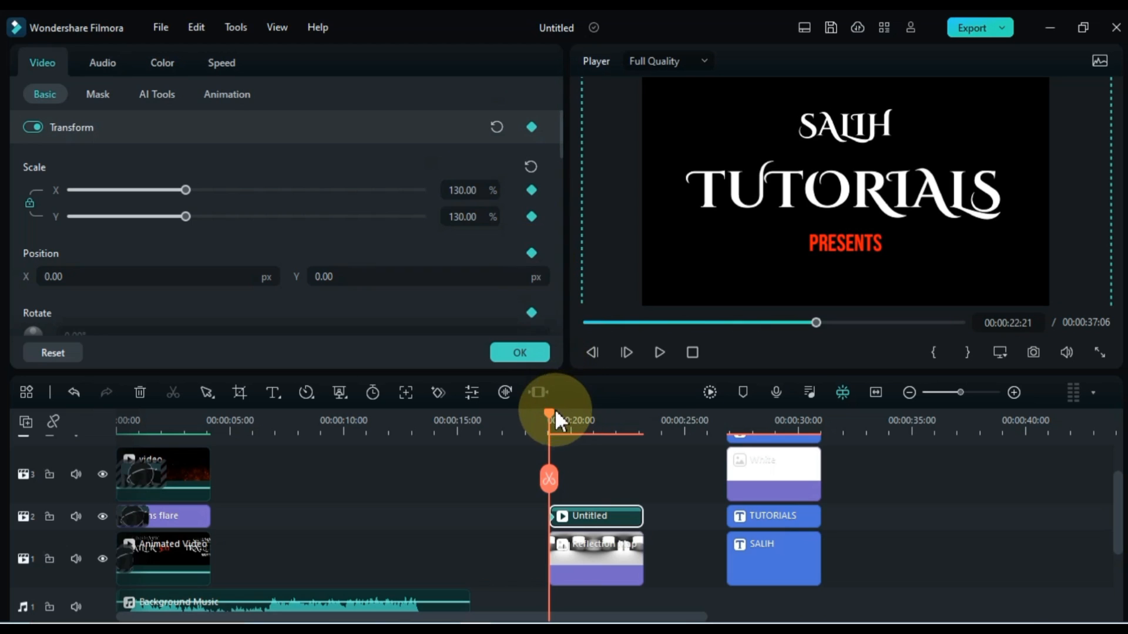
Reset the Untitled clip's transform to 100% scale at its end as a second keyframe and preview the zoom-out animation.
left_click_drag(556, 414, 635, 417)
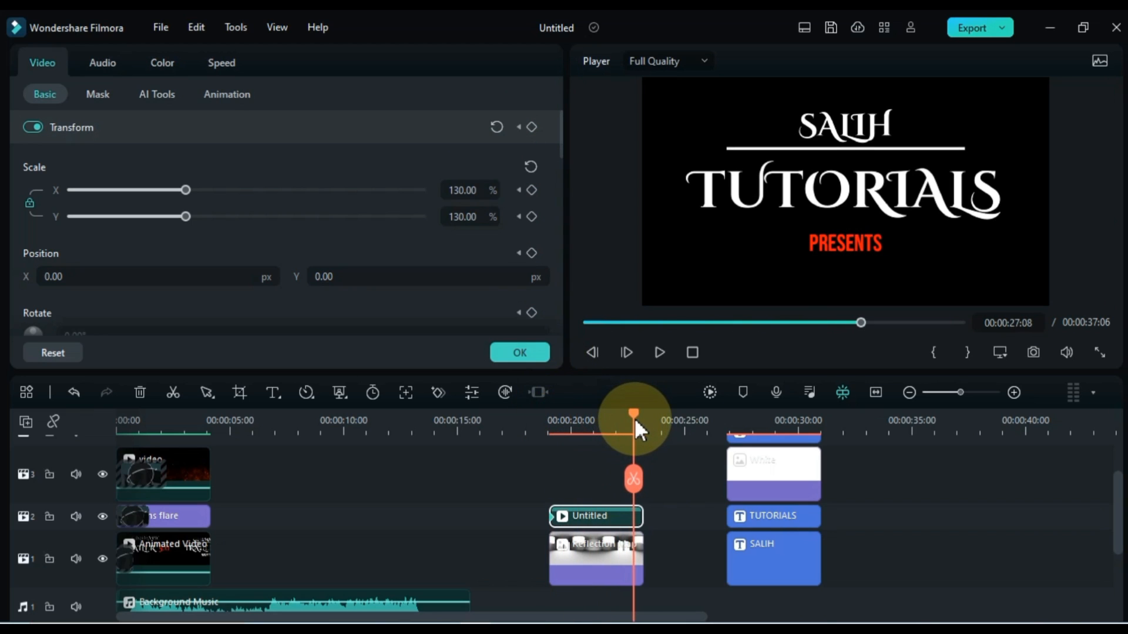
left_click(498, 128)
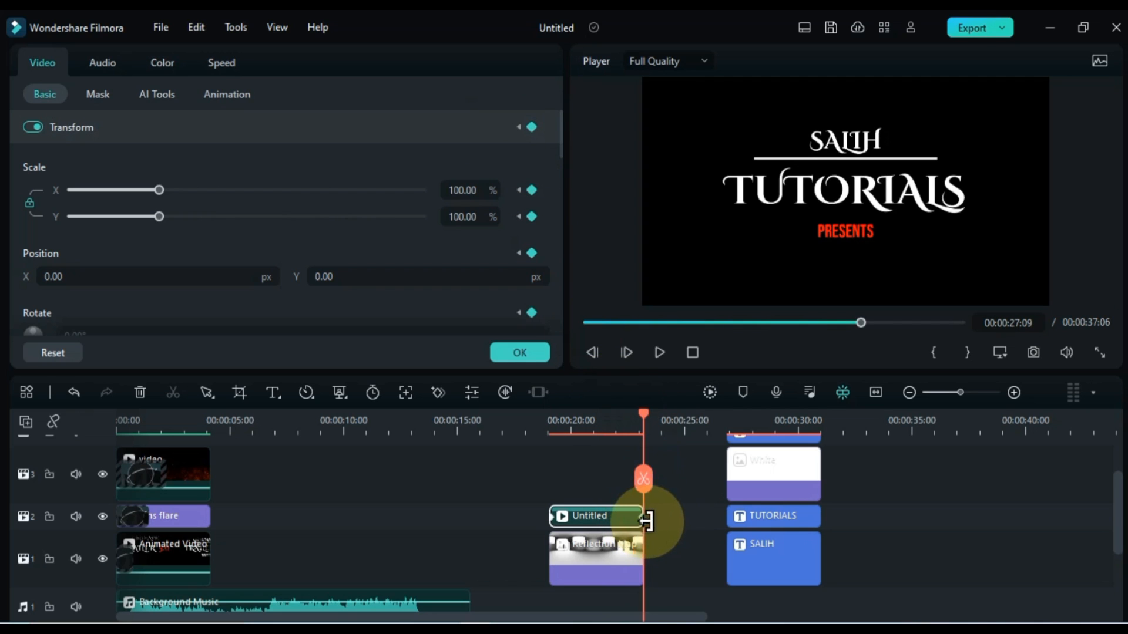
left_click_drag(643, 418, 553, 435)
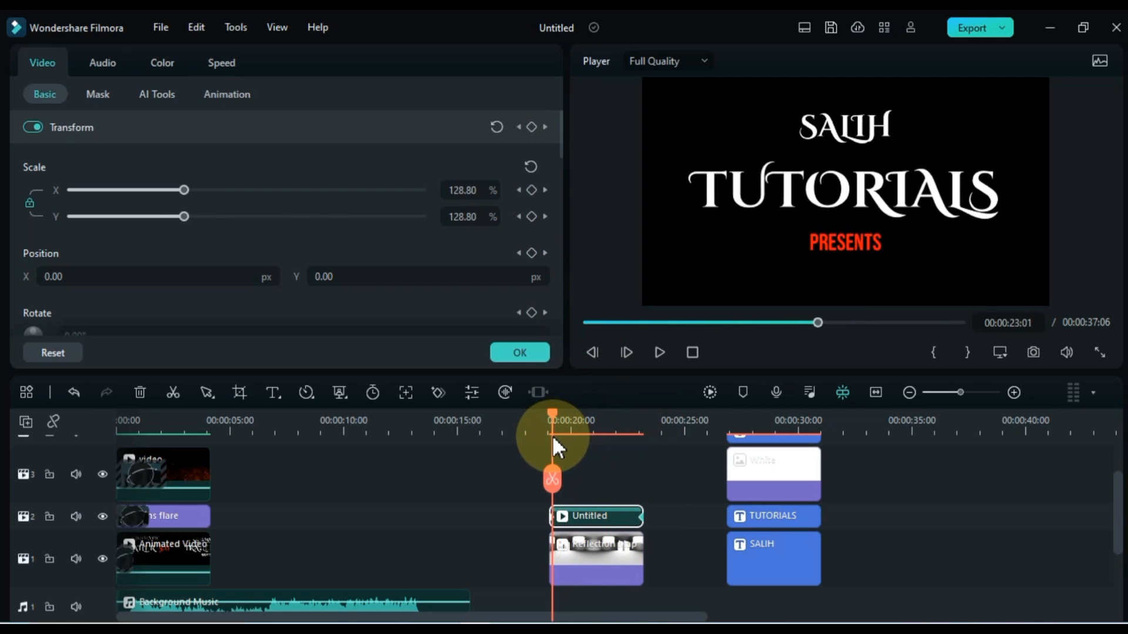
key("space")
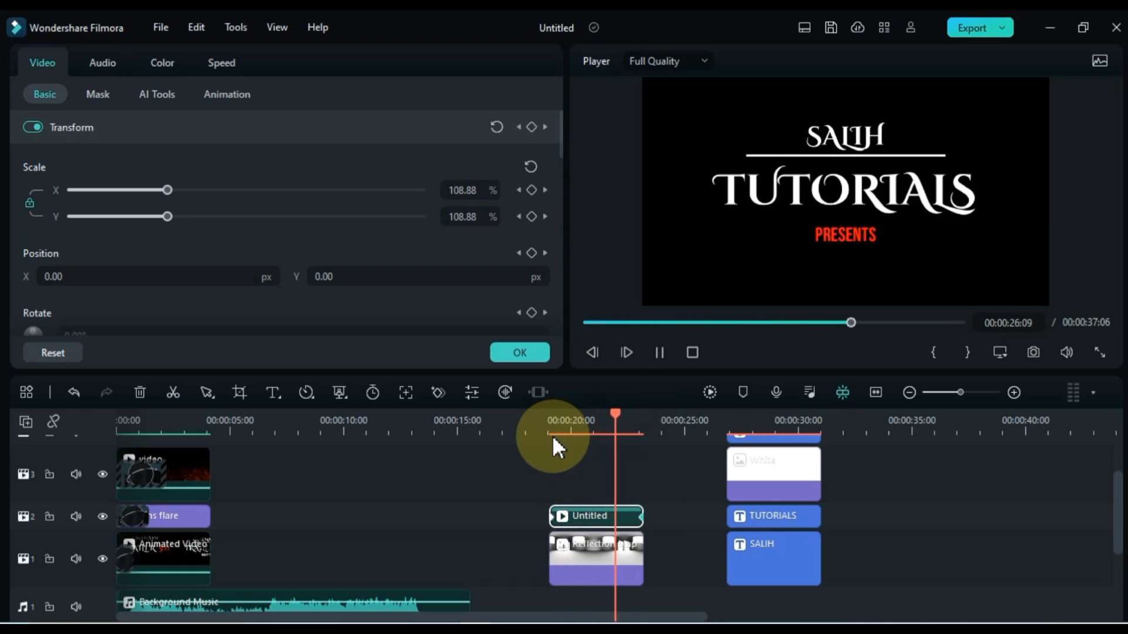
key("space")
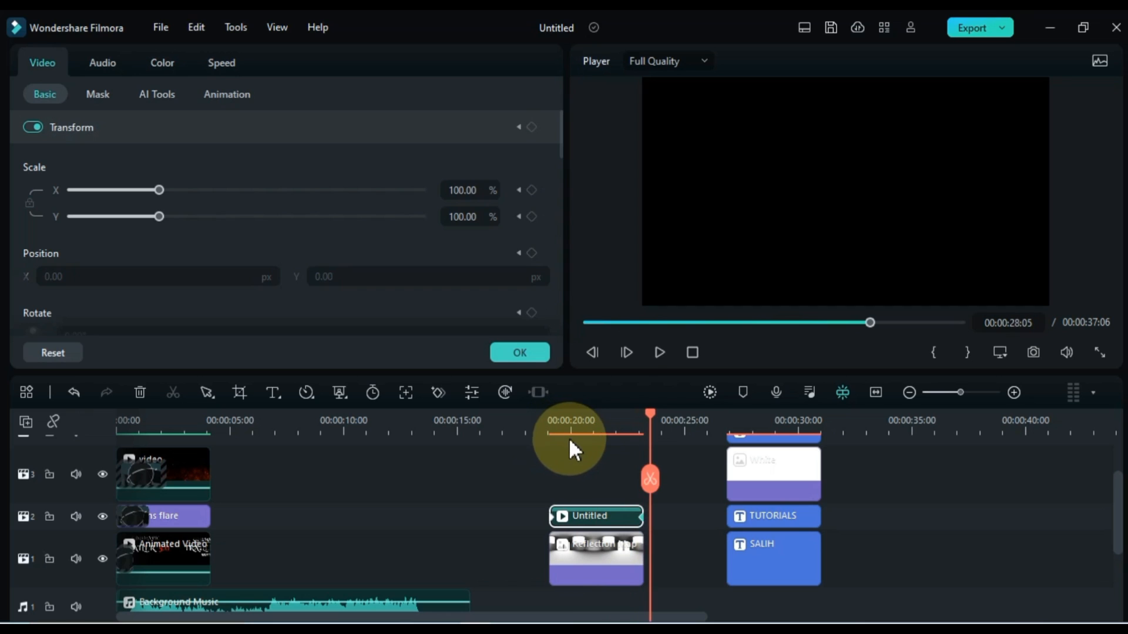
Position the Reflection Map image at X -226, Y 236 at its start and add a Transform keyframe there.
left_click(572, 429)
left_click(550, 423)
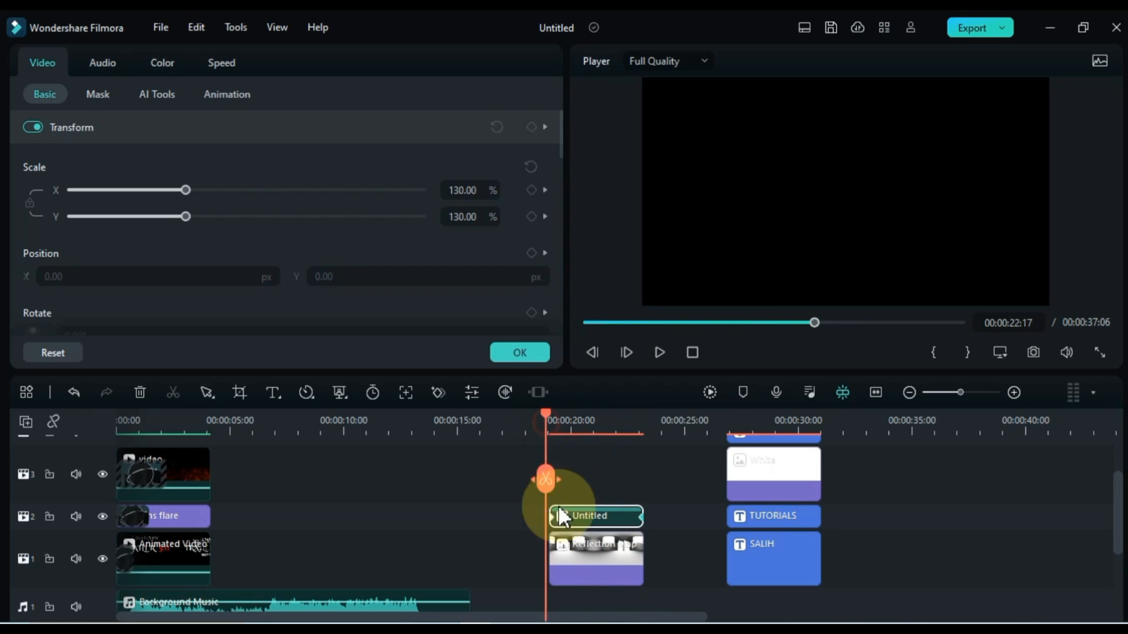
left_click(579, 556)
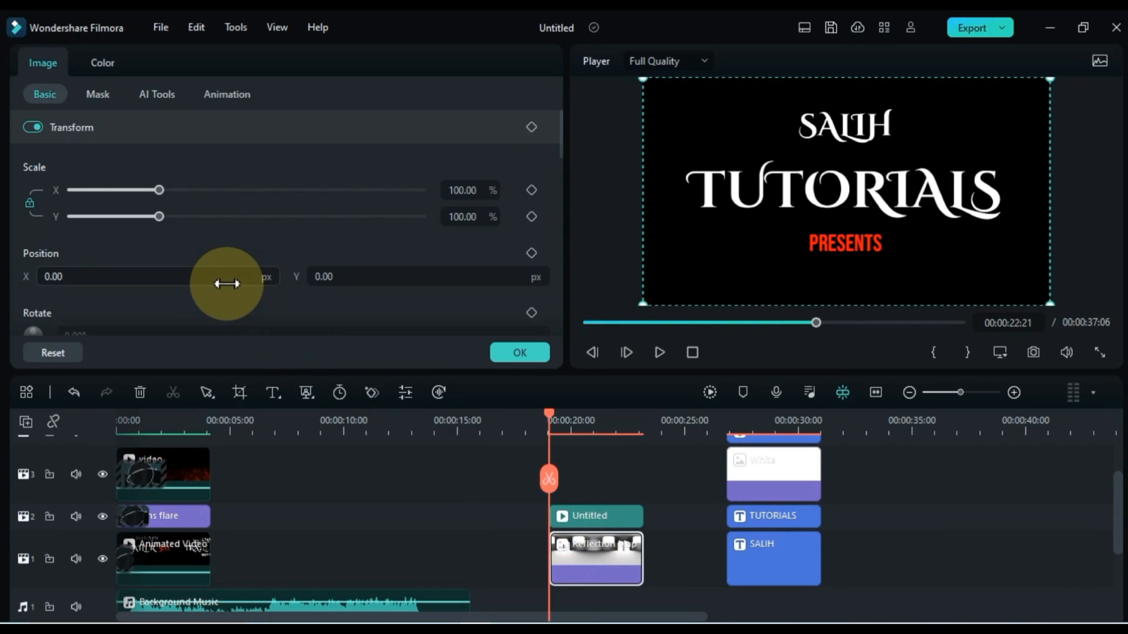
left_click_drag(226, 284, 226, 283)
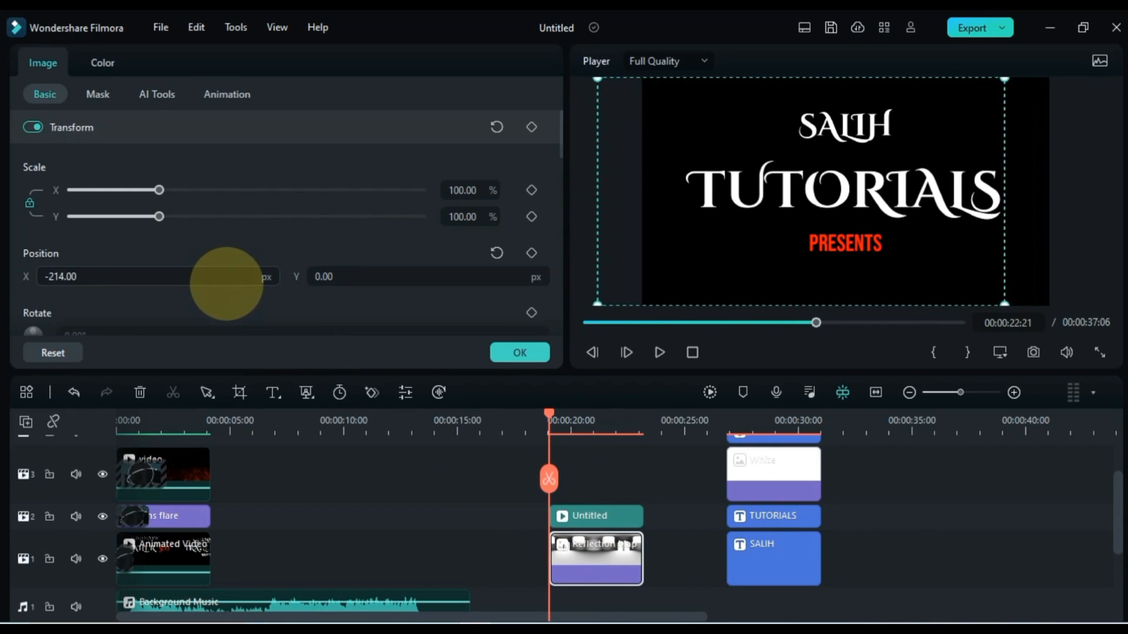
left_click_drag(364, 274, 375, 274)
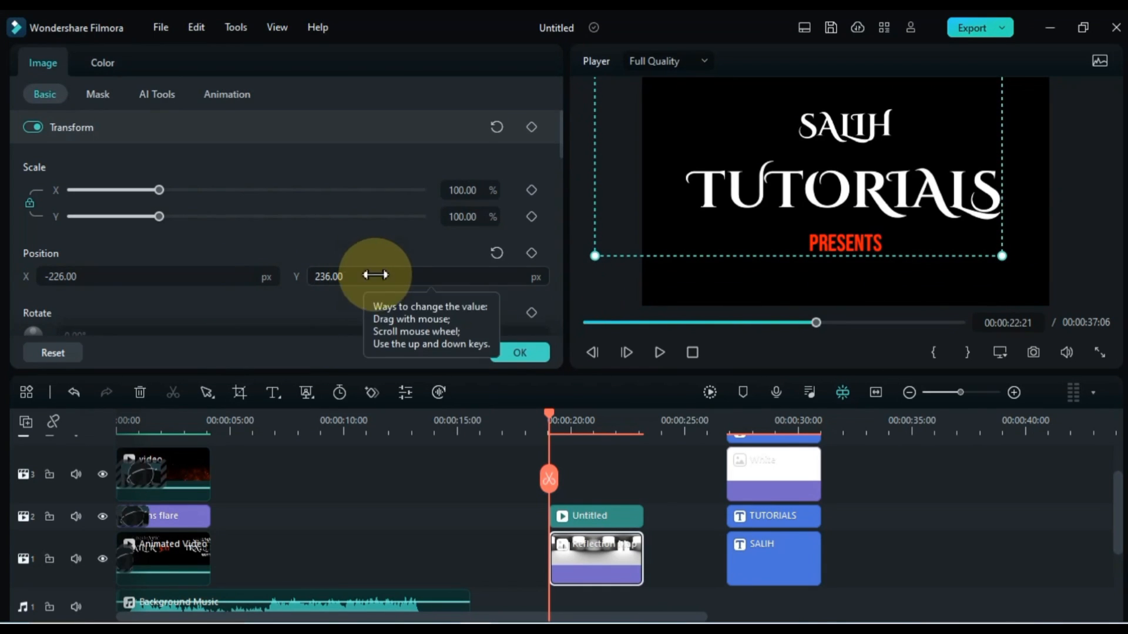
left_click(532, 129)
Move the Reflection Map image to X 336, Y -212 near its end as a second position keyframe.
left_click_drag(554, 414, 635, 416)
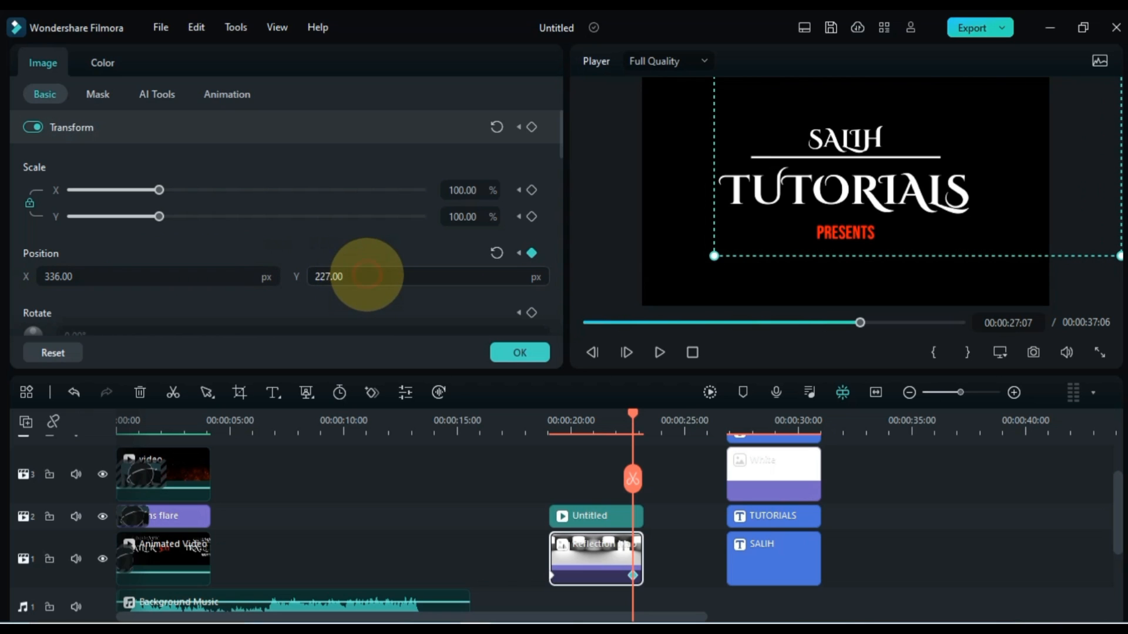
left_click_drag(367, 275, 366, 275)
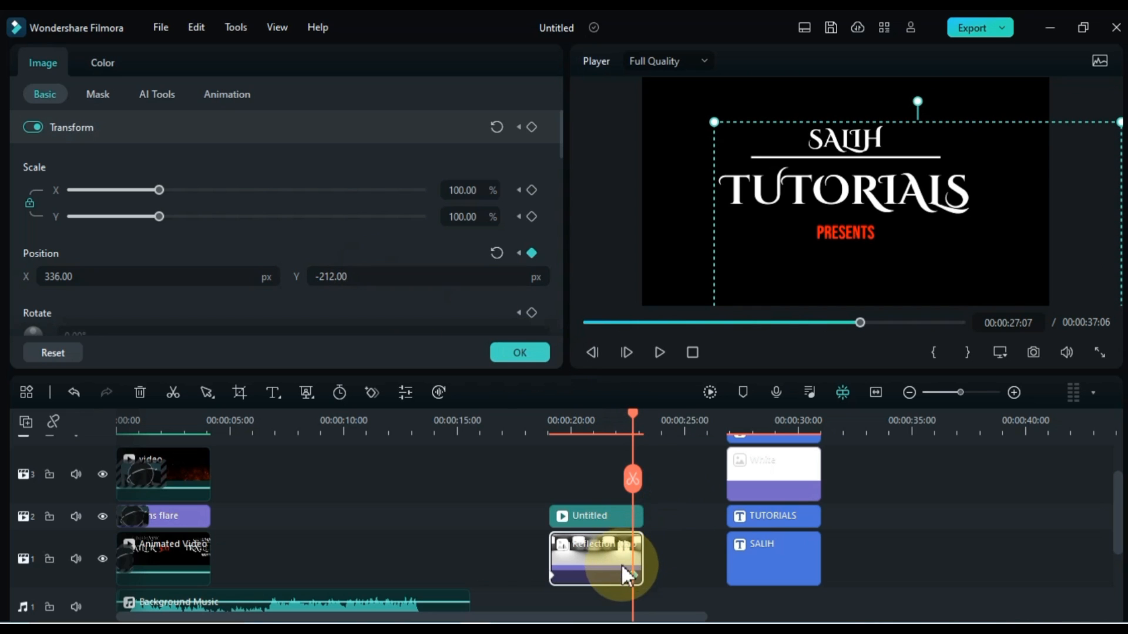
left_click(644, 575)
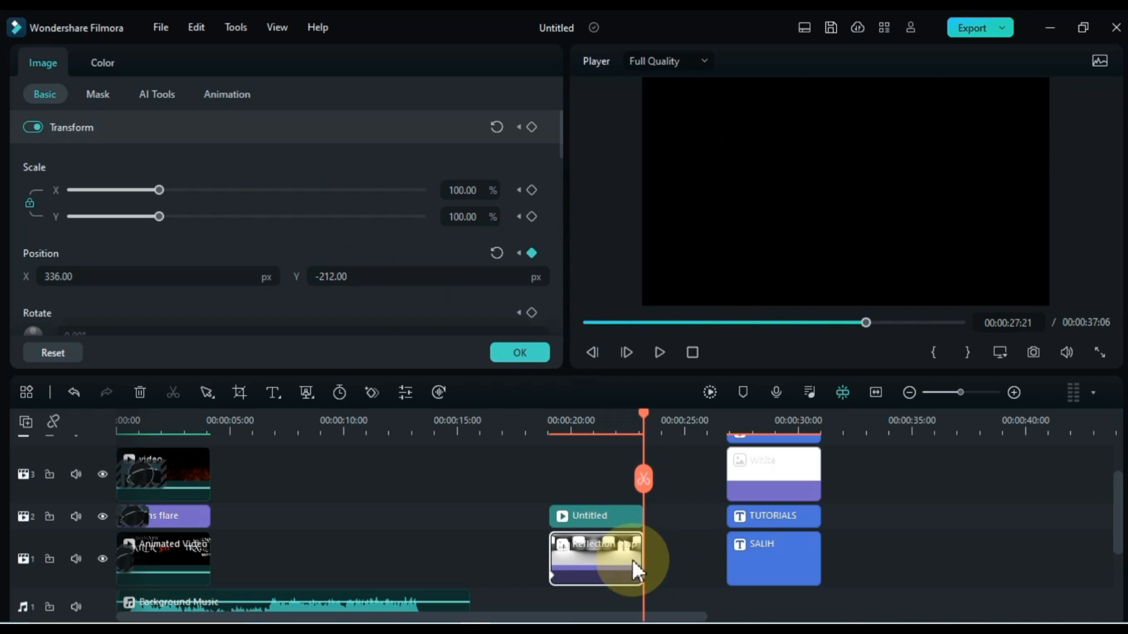
Set the Untitled clip's blend mode to Multiply and preview the moving reflection on the title from its start.
left_click(562, 422)
left_click(583, 515)
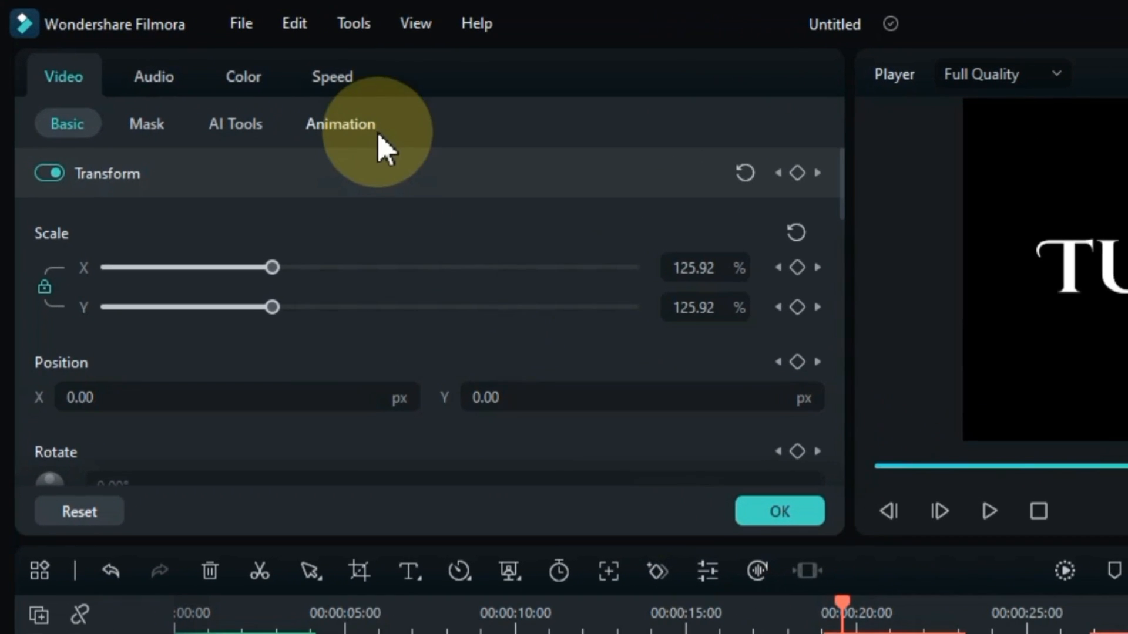
left_click(336, 150)
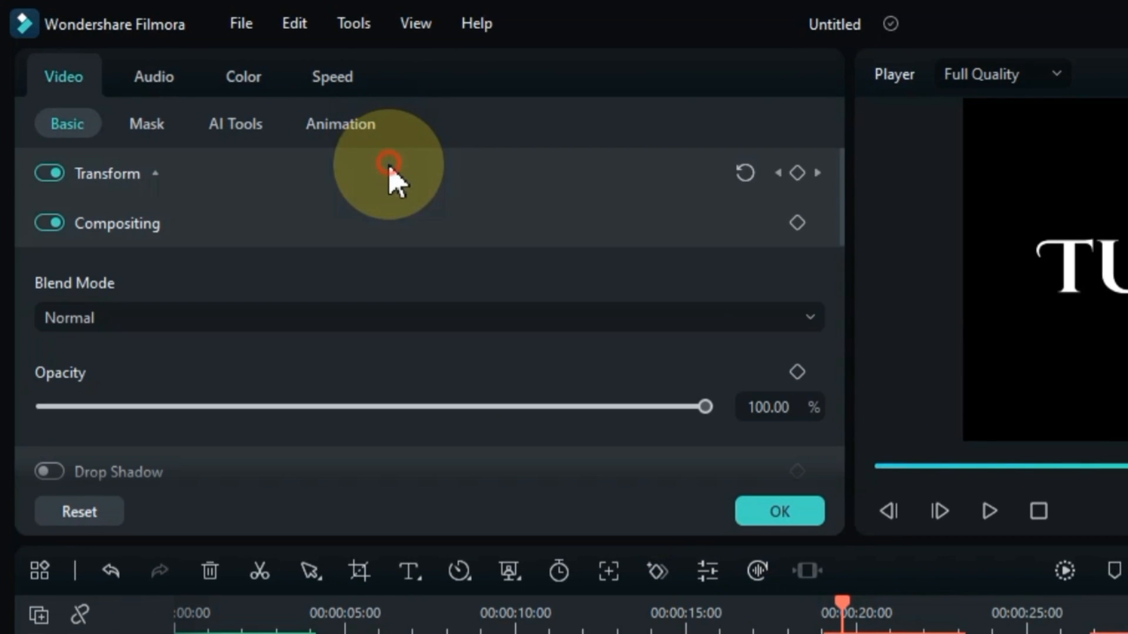
left_click(299, 278)
left_click(330, 449)
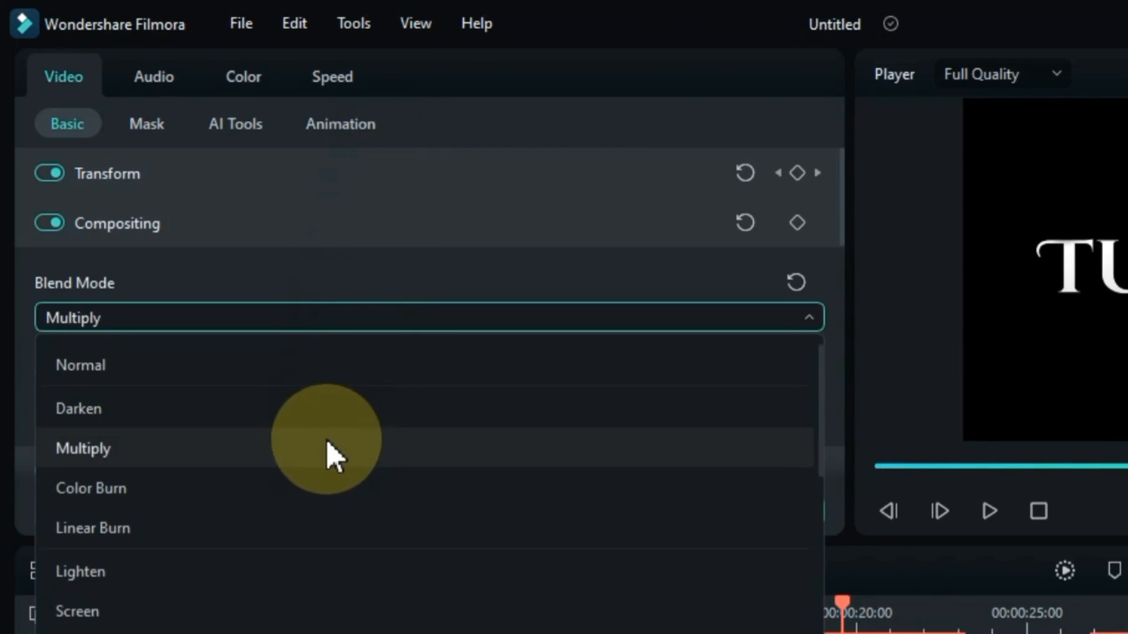
left_click(820, 613)
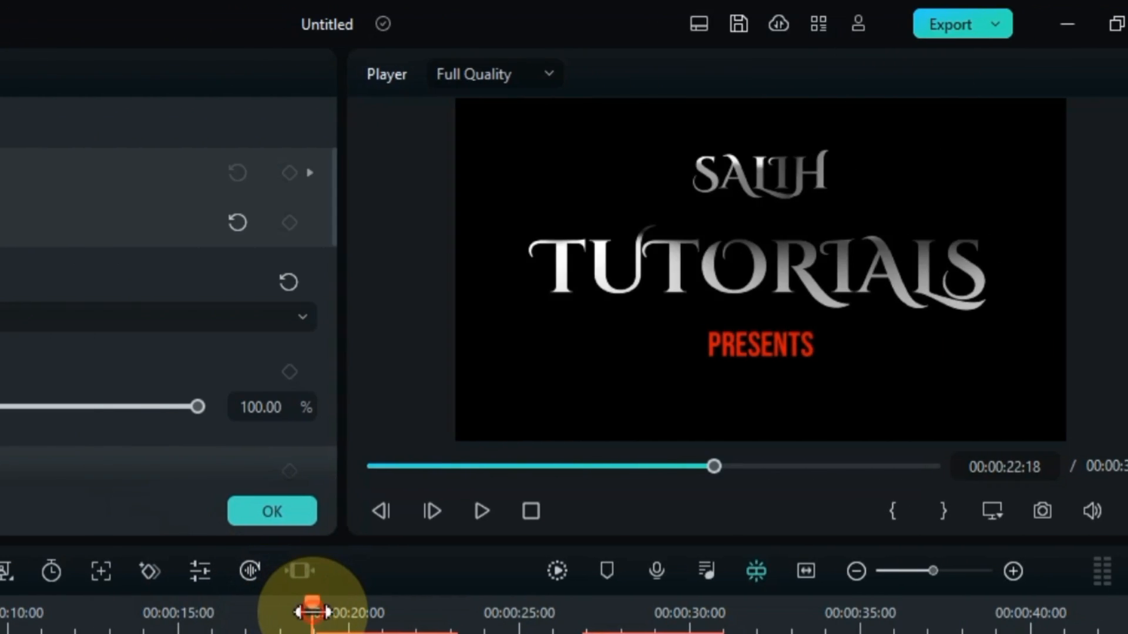
key("space")
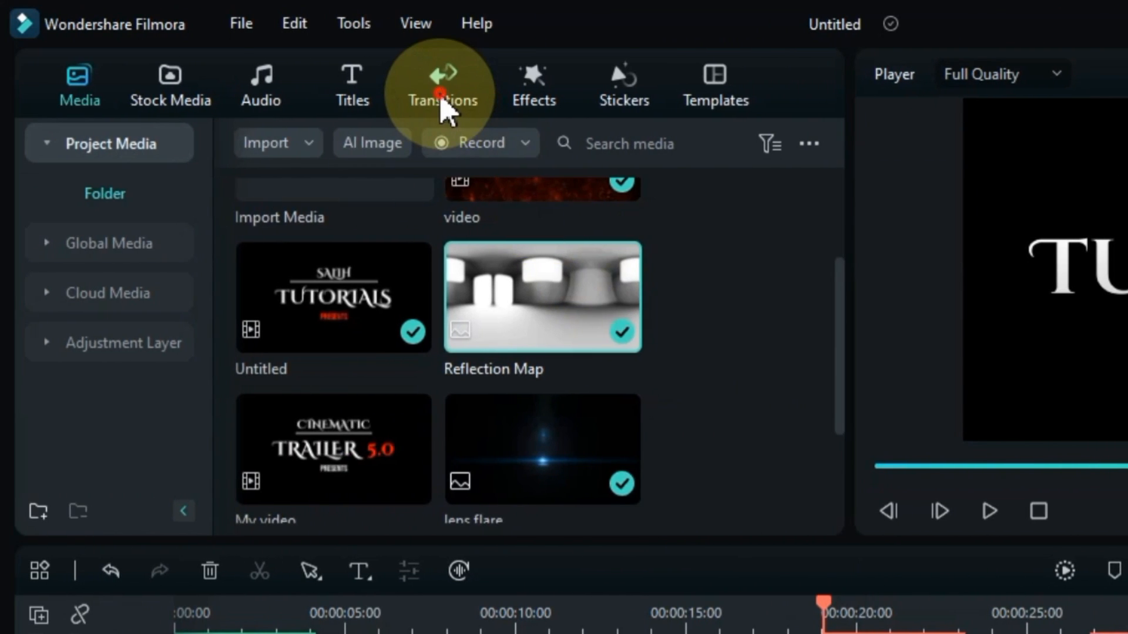
Apply the downloaded Orb Twist 4 transition to the start of the Untitled clip on track 2.
left_click(100, 105)
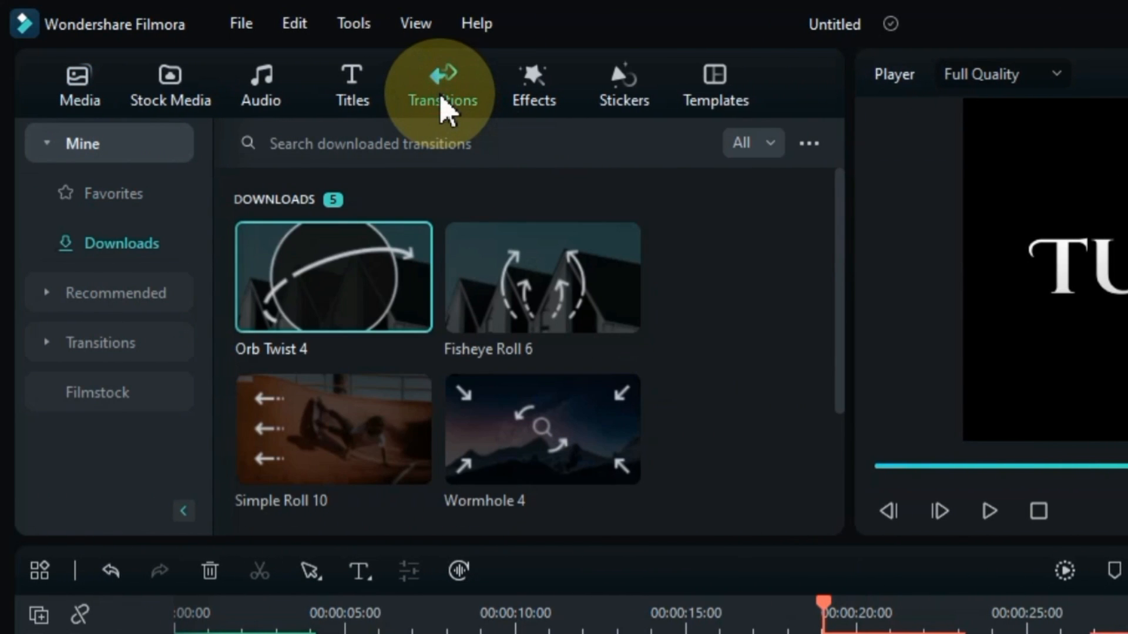
mouse_move(388, 246)
left_mouse_down()
mouse_move(315, 302)
mouse_move(713, 538)
mouse_move(849, 633)
left_mouse_up()
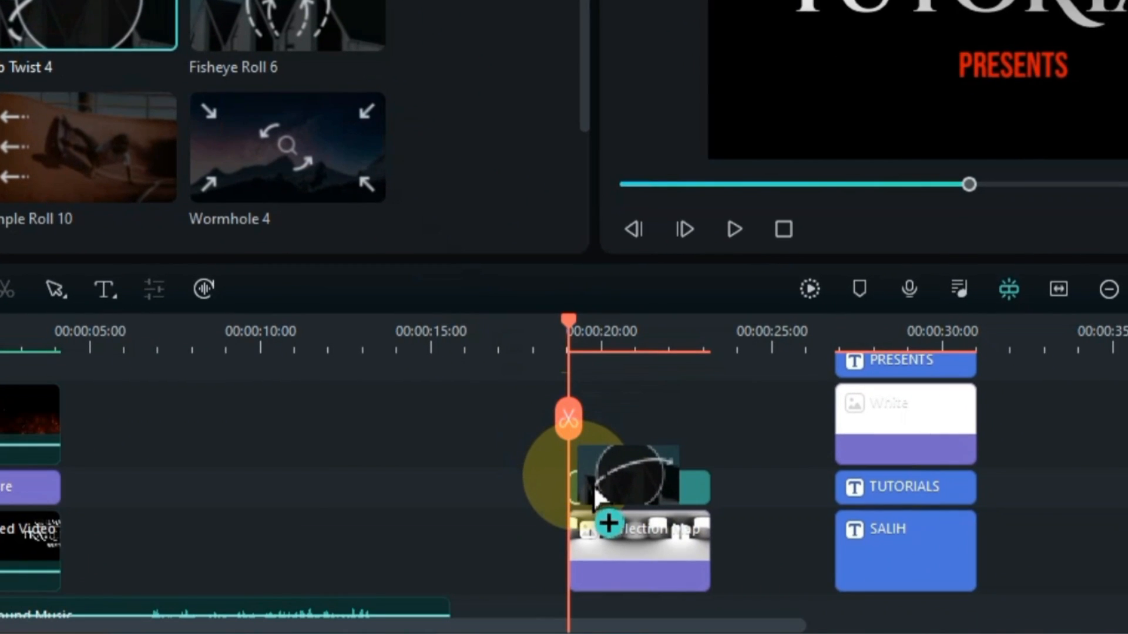
left_click_drag(595, 496, 579, 506)
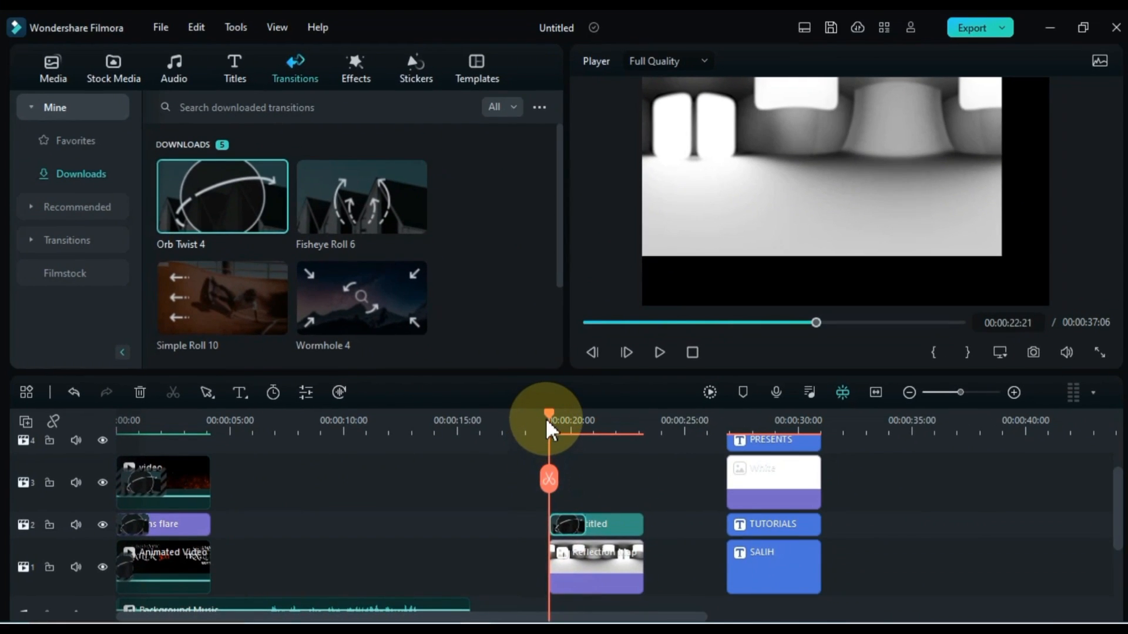
Split the Reflection Map clip shortly after its start, delete the leading piece and preview the transition.
left_click_drag(547, 421, 555, 422)
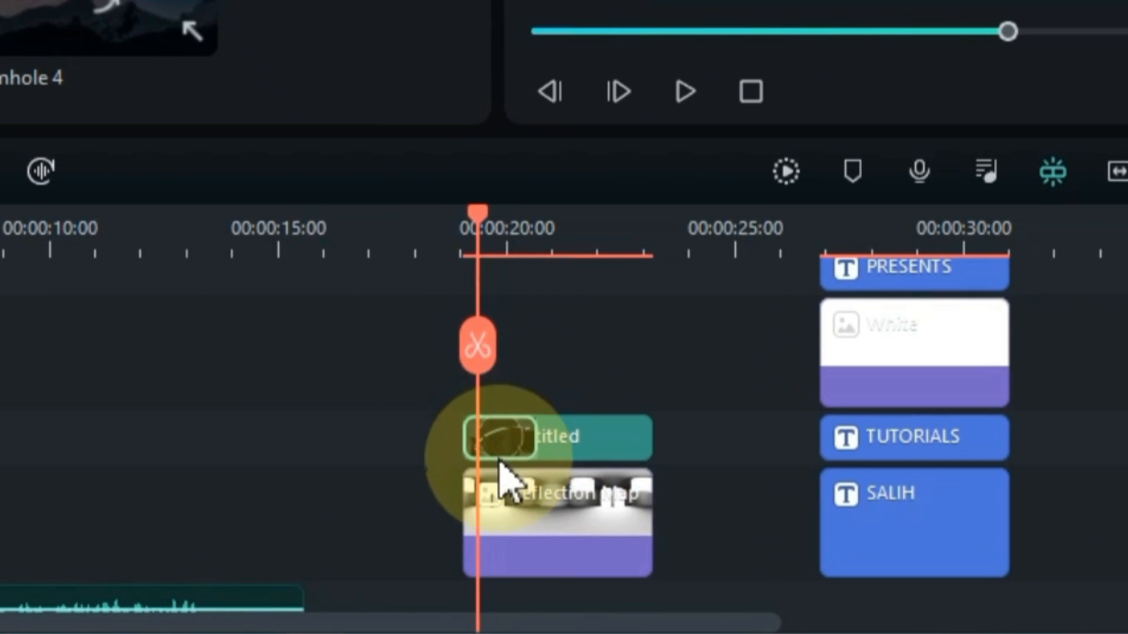
left_click(504, 500)
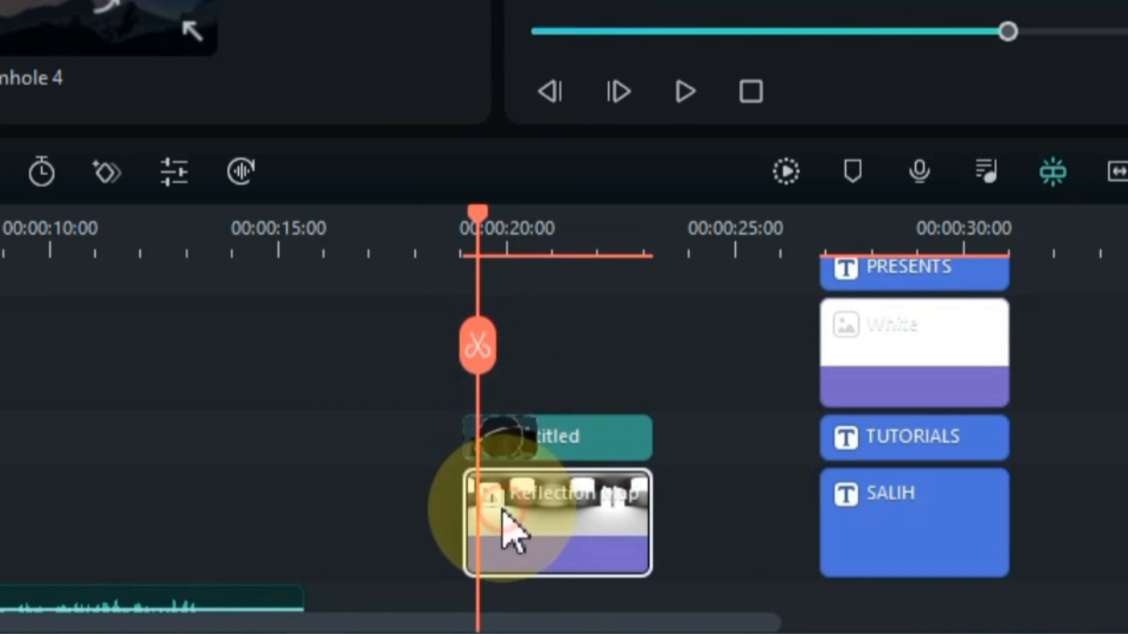
left_click(485, 365)
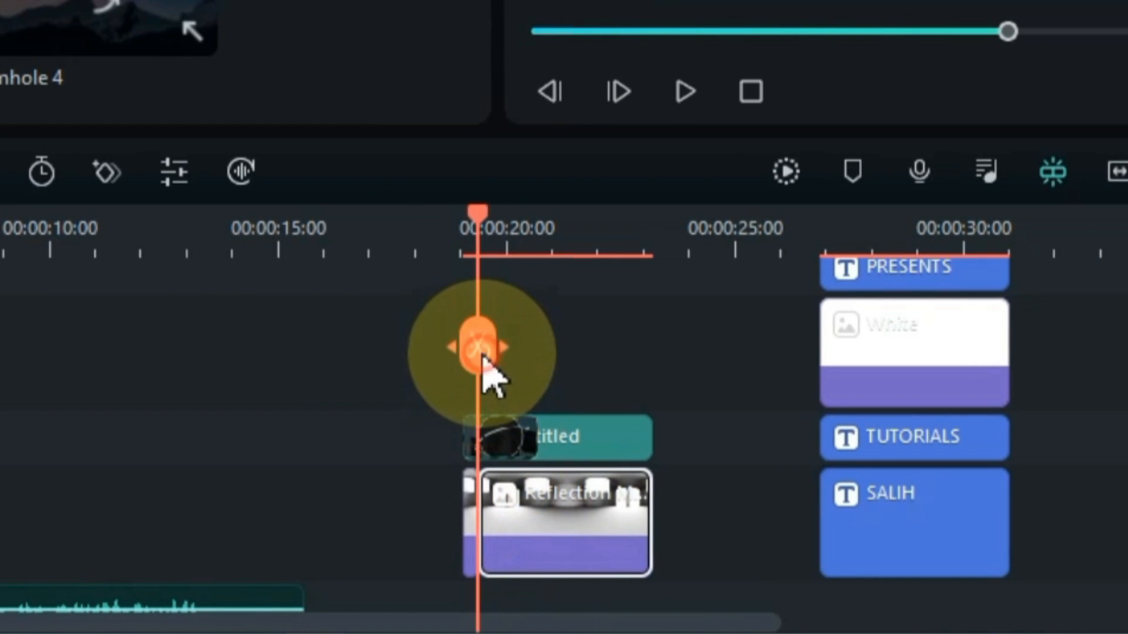
left_click(467, 523)
key("Delete")
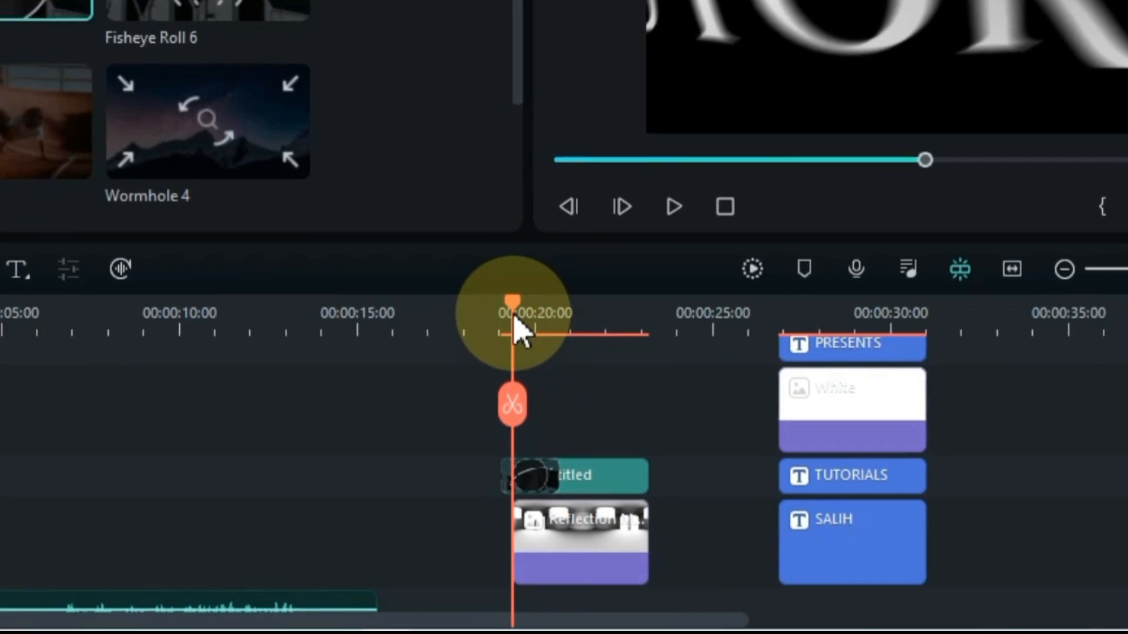
left_click_drag(513, 315, 496, 314)
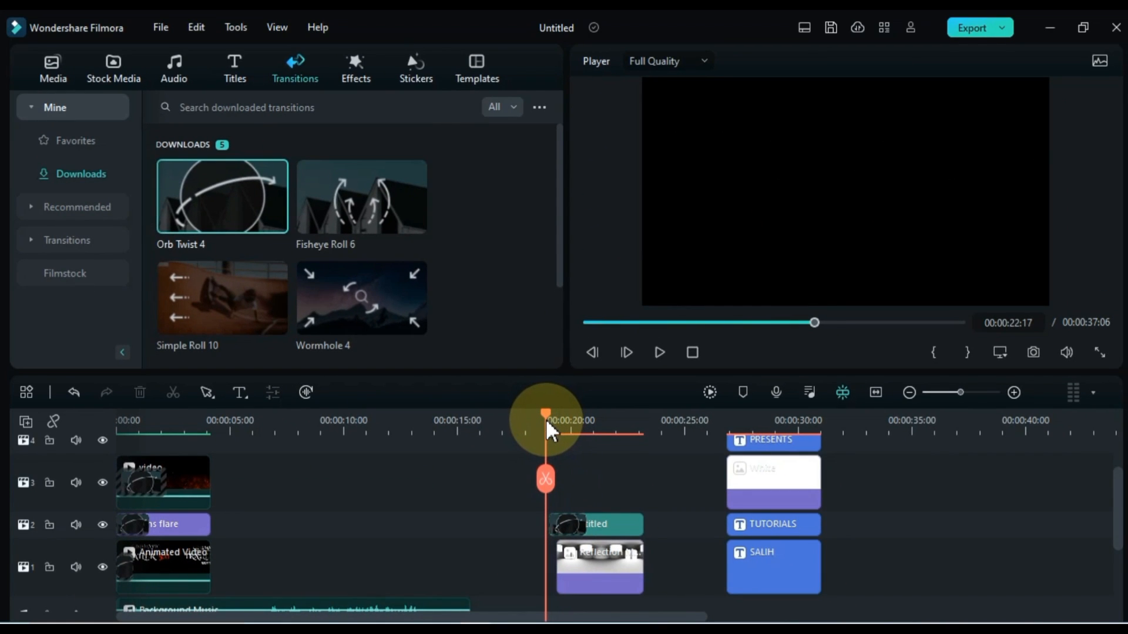
key("space")
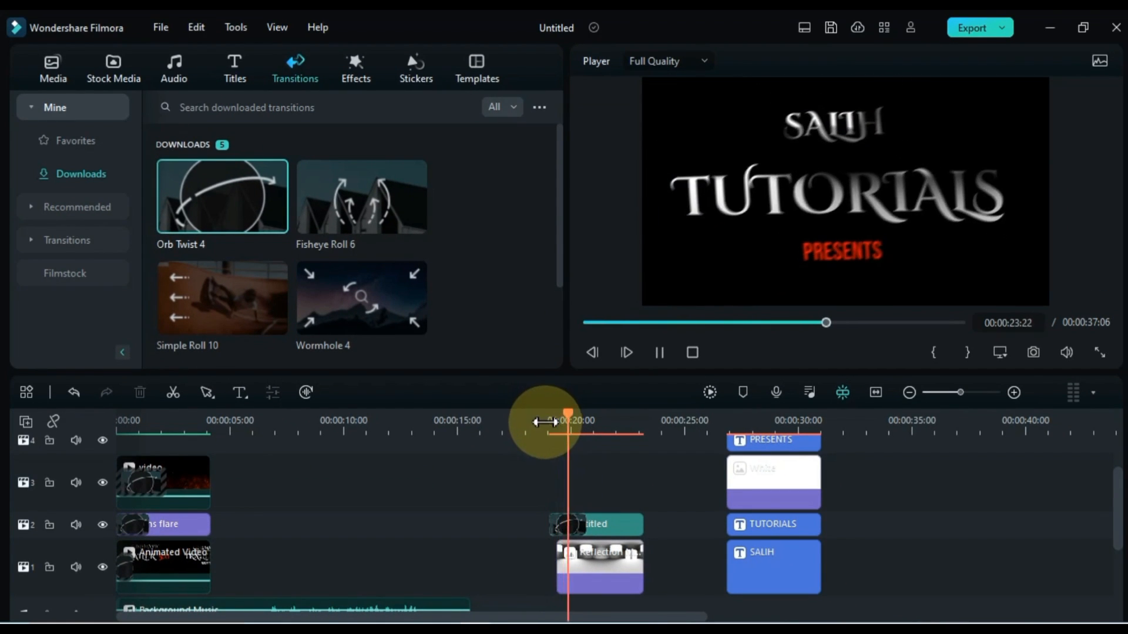
key("space")
Export the range of the Untitled and Reflection Map clips as an MP4 named 1 and cancel the selected range.
left_click_drag(641, 464, 608, 584)
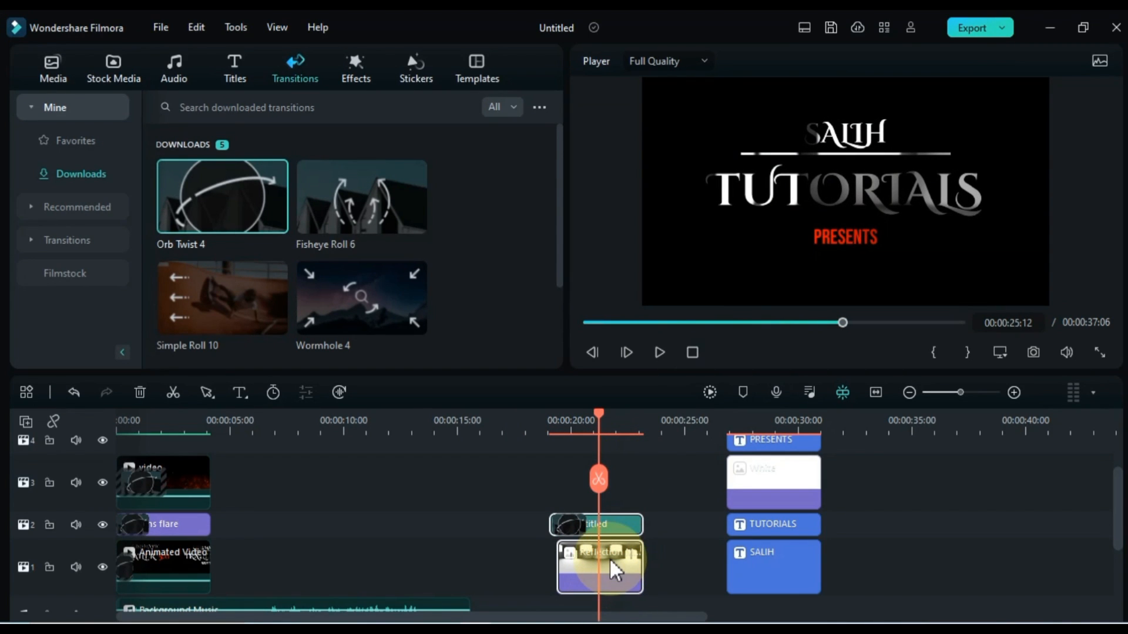
right_click(613, 568)
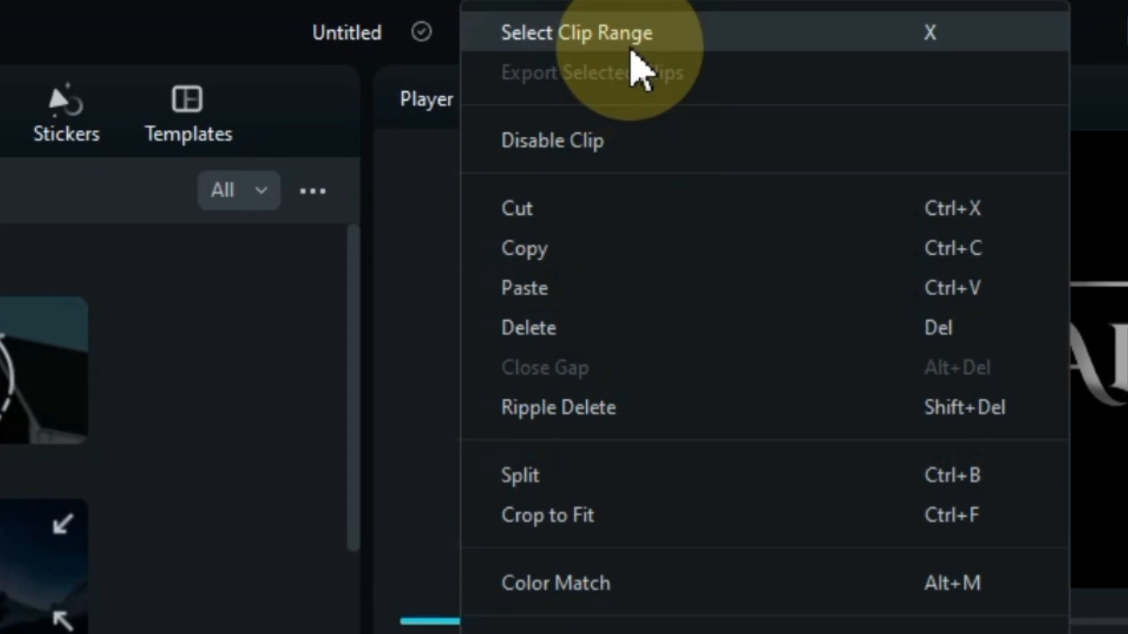
left_click(632, 46)
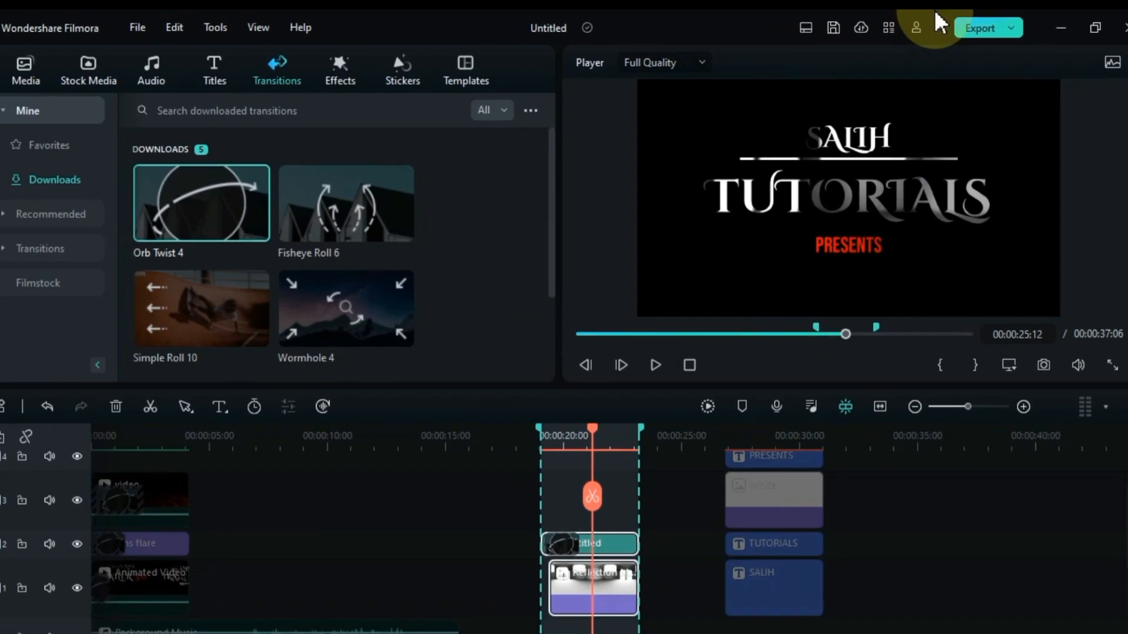
left_click(976, 28)
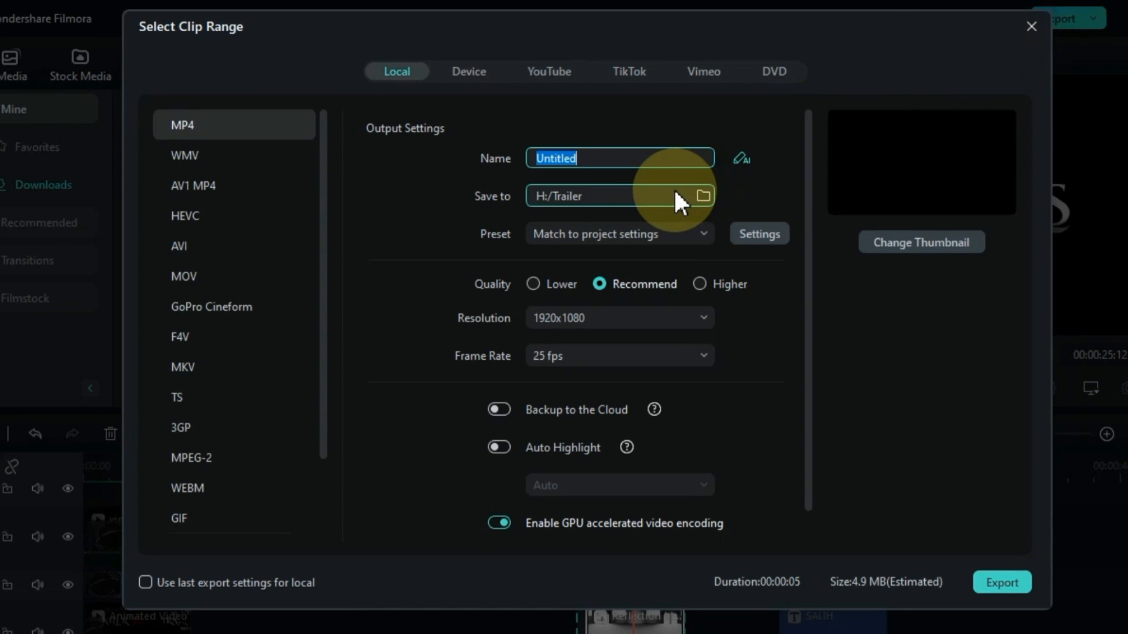
type("1")
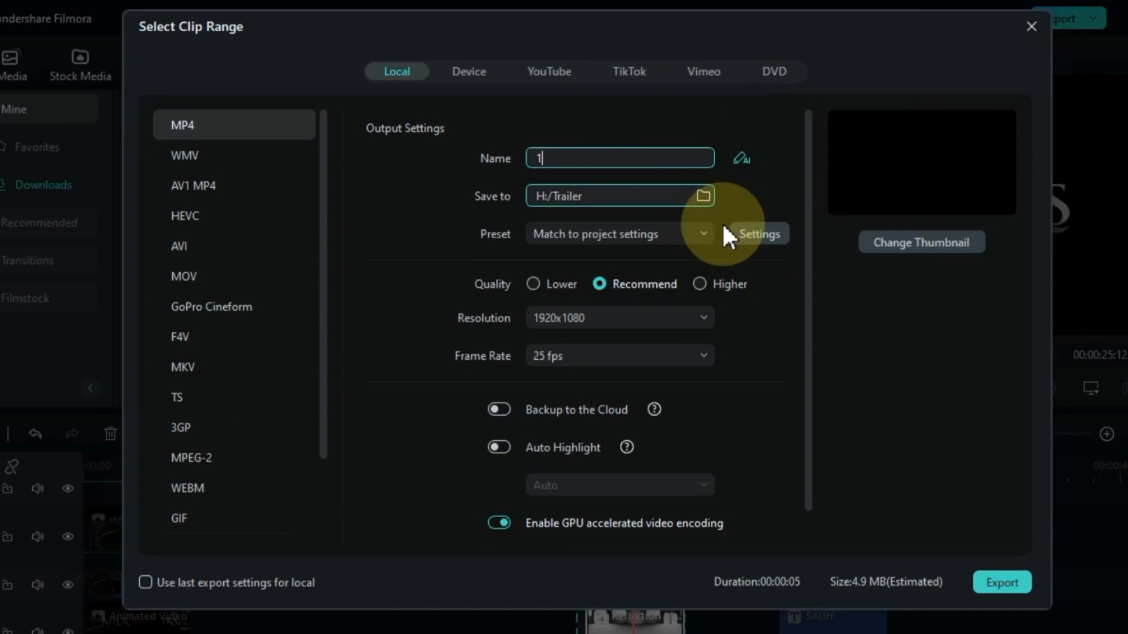
left_click(1007, 582)
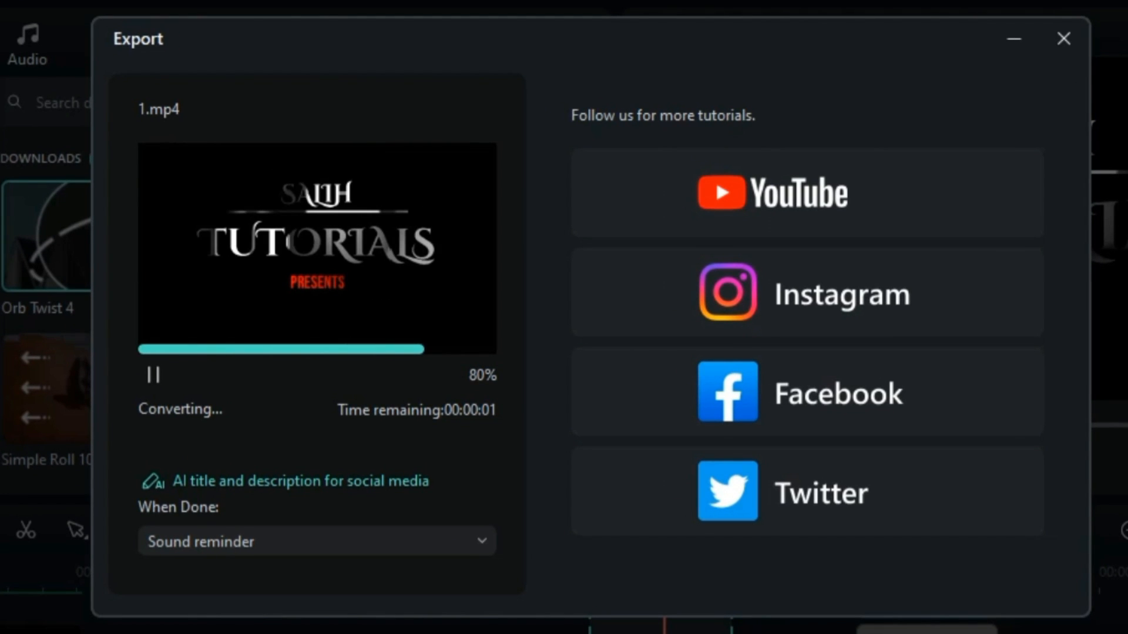
left_click(1058, 44)
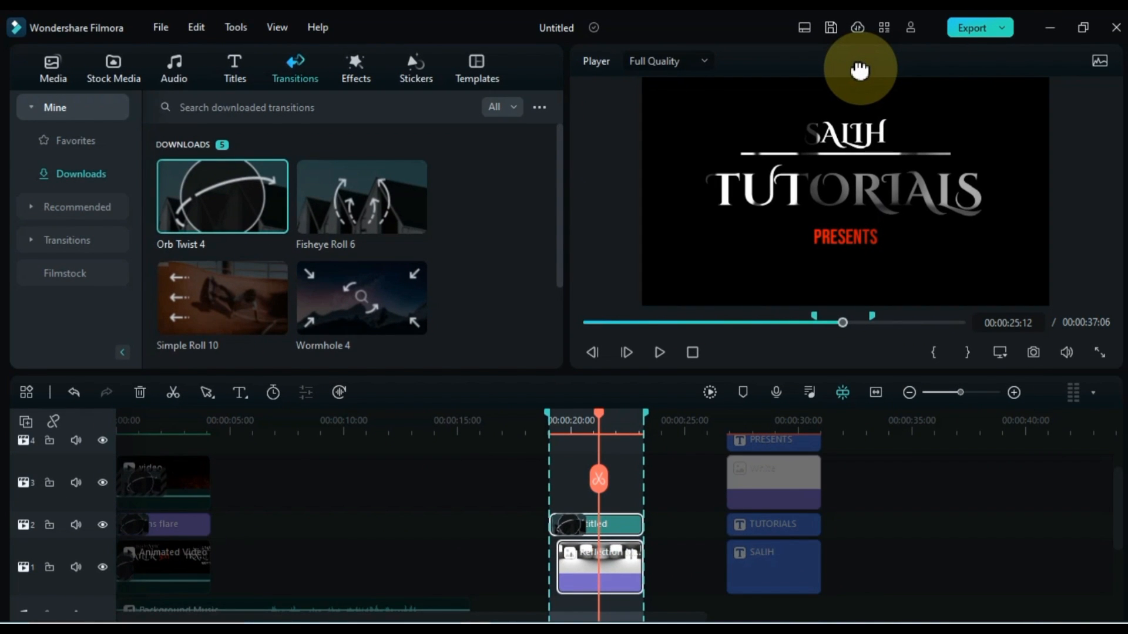
right_click(625, 525)
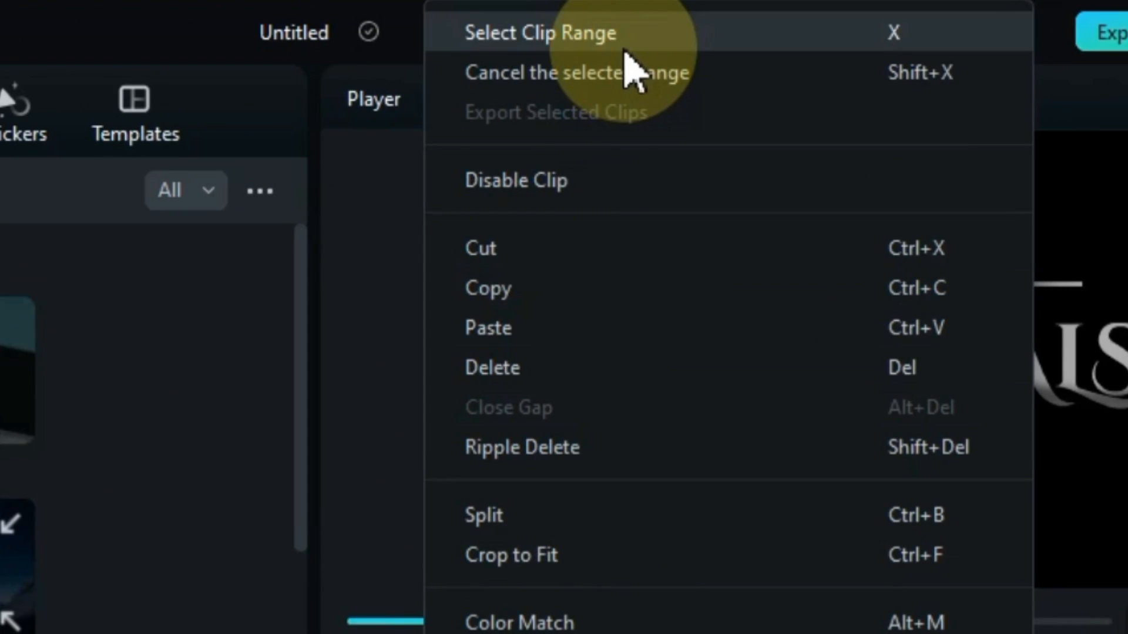
left_click(705, 58)
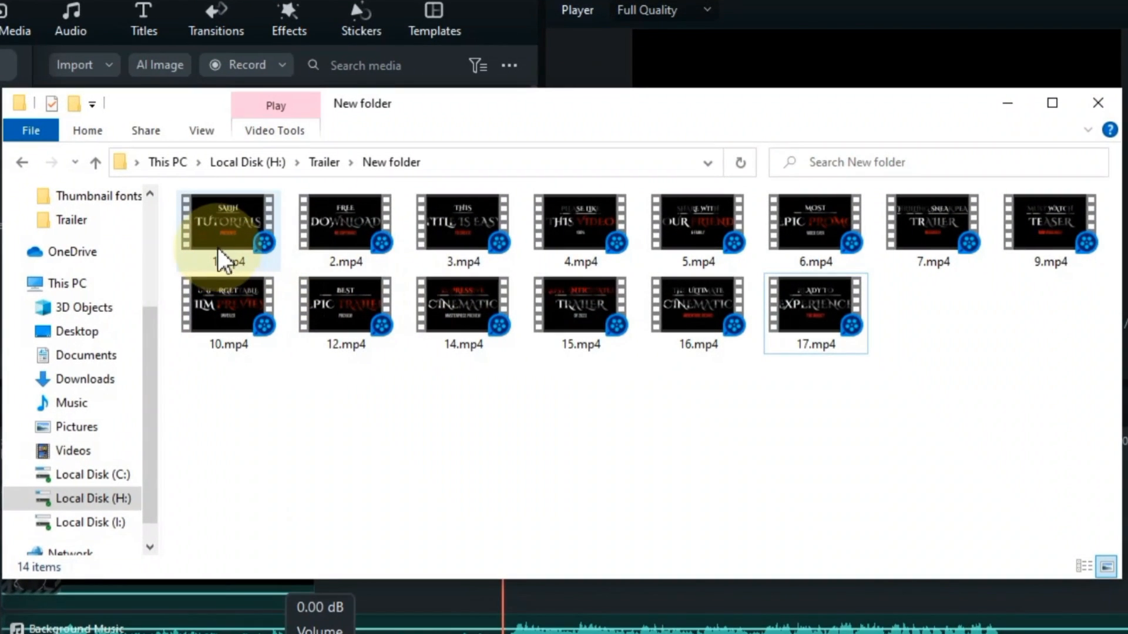
Play the exported 1.mp4 from the New folder in File Explorer and close the player.
left_click(274, 252)
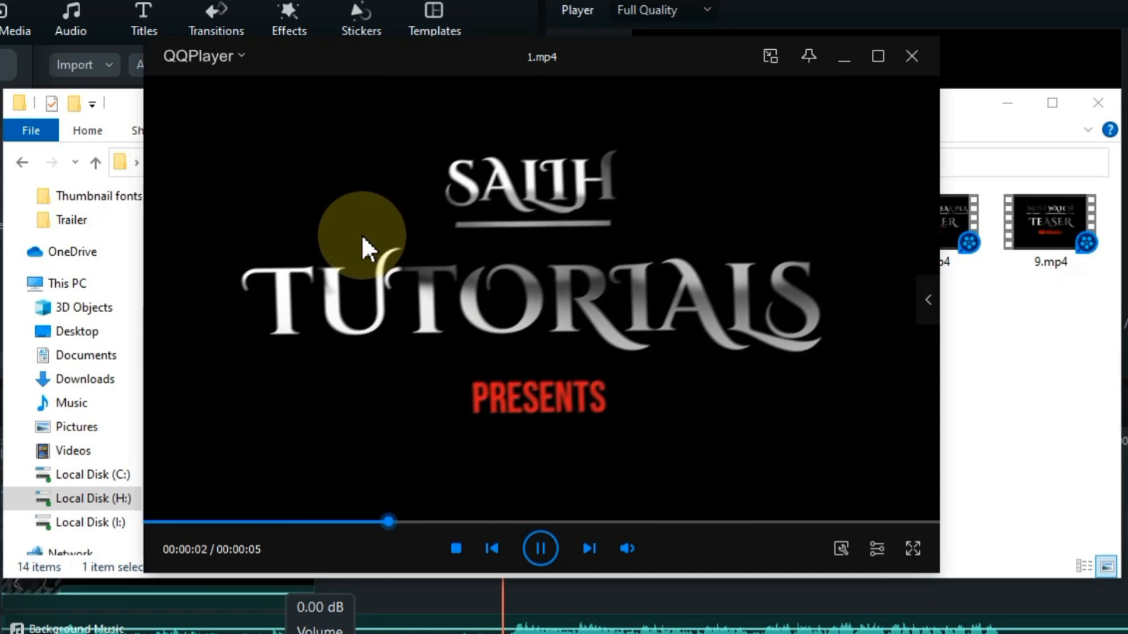
left_click(909, 61)
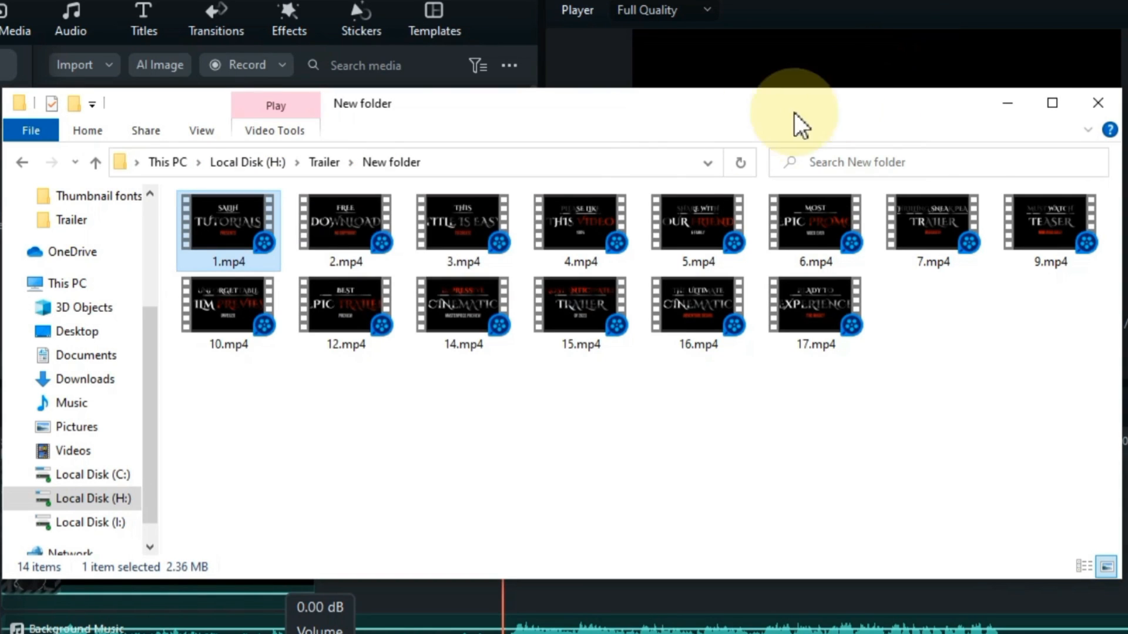
Select all the MP4 title clips in the New folder and create an additional folder under Project Media.
left_click_drag(220, 410, 1075, 205)
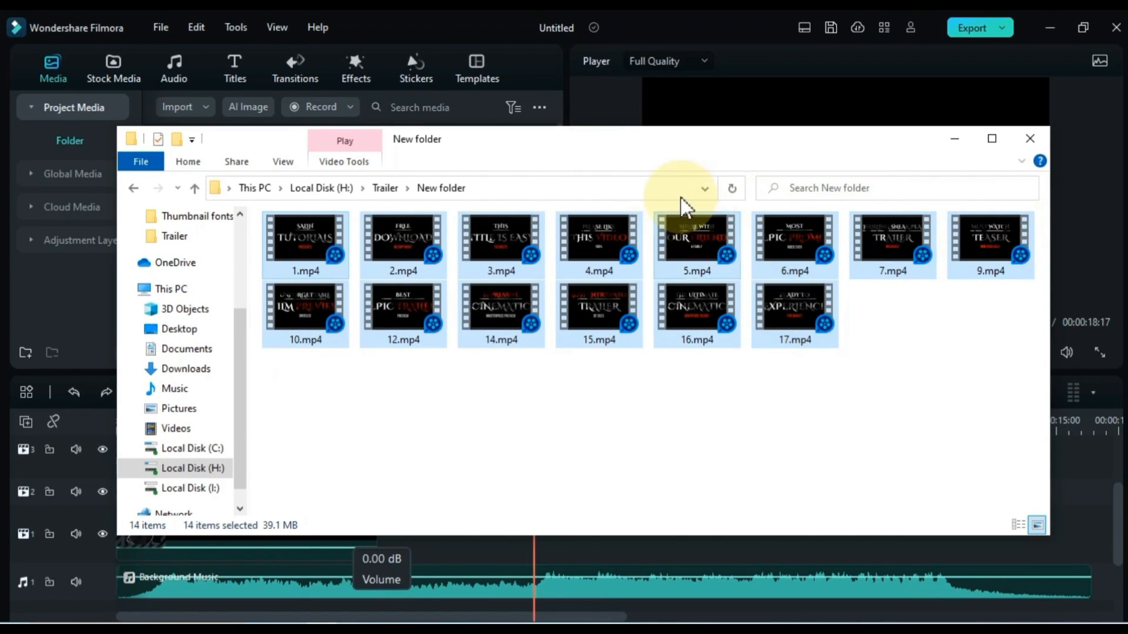
left_click_drag(599, 146, 763, 376)
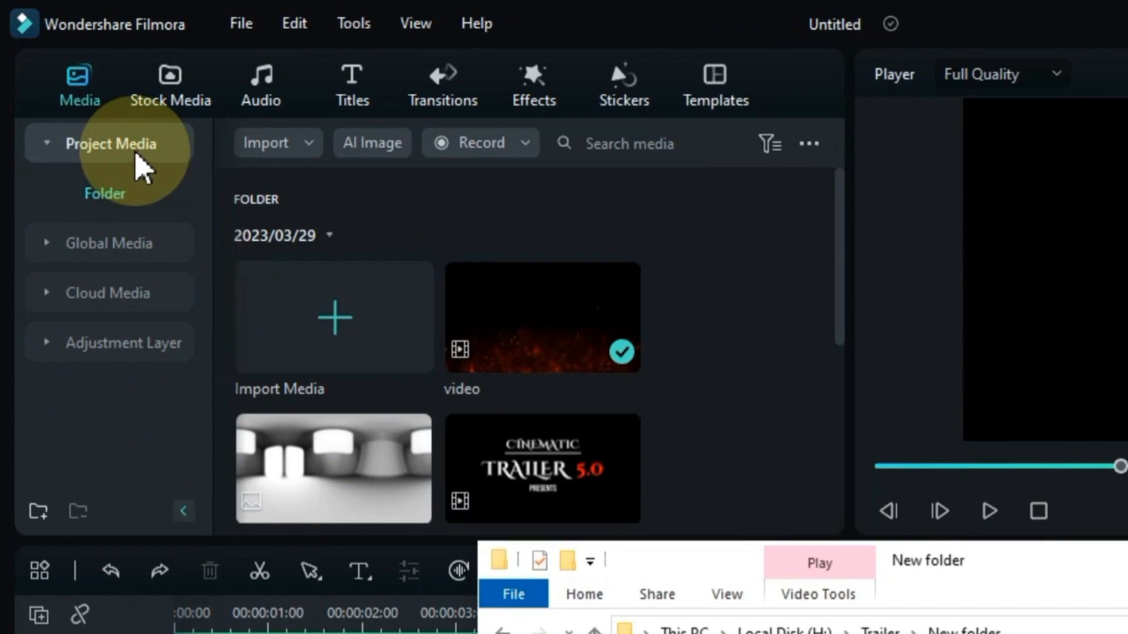
right_click(141, 163)
left_click(189, 179)
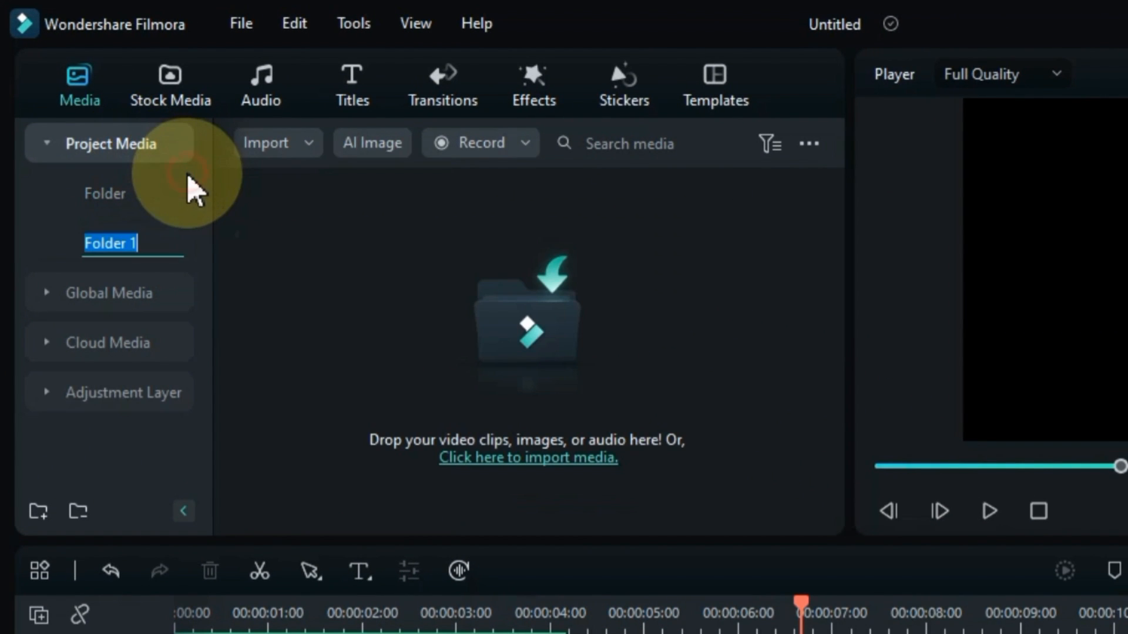
left_click(120, 198)
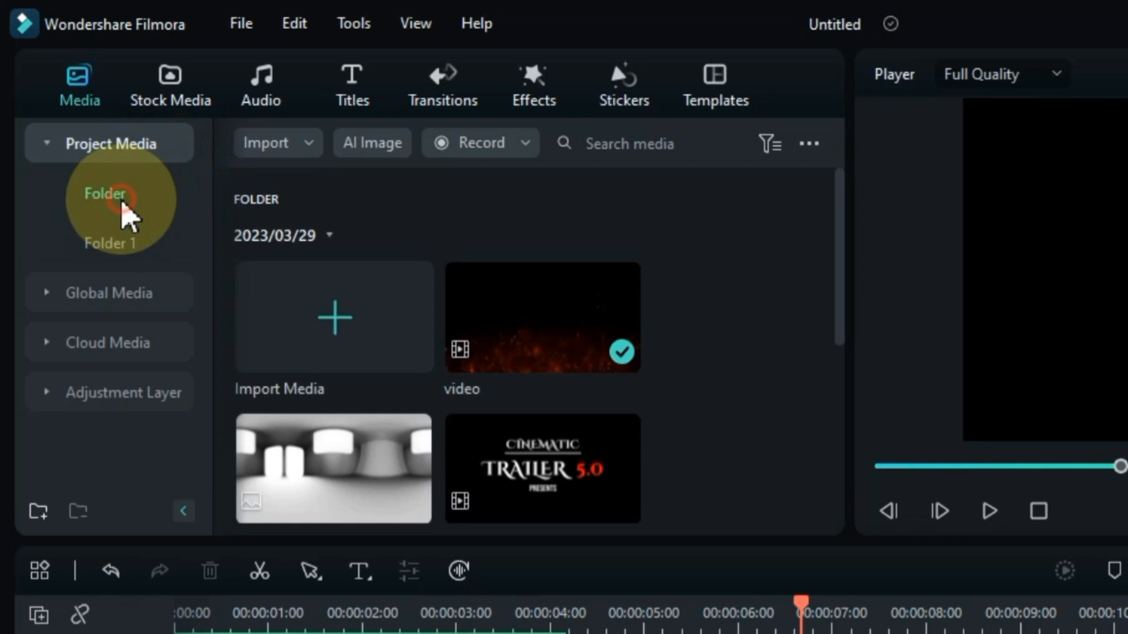
left_click(125, 244)
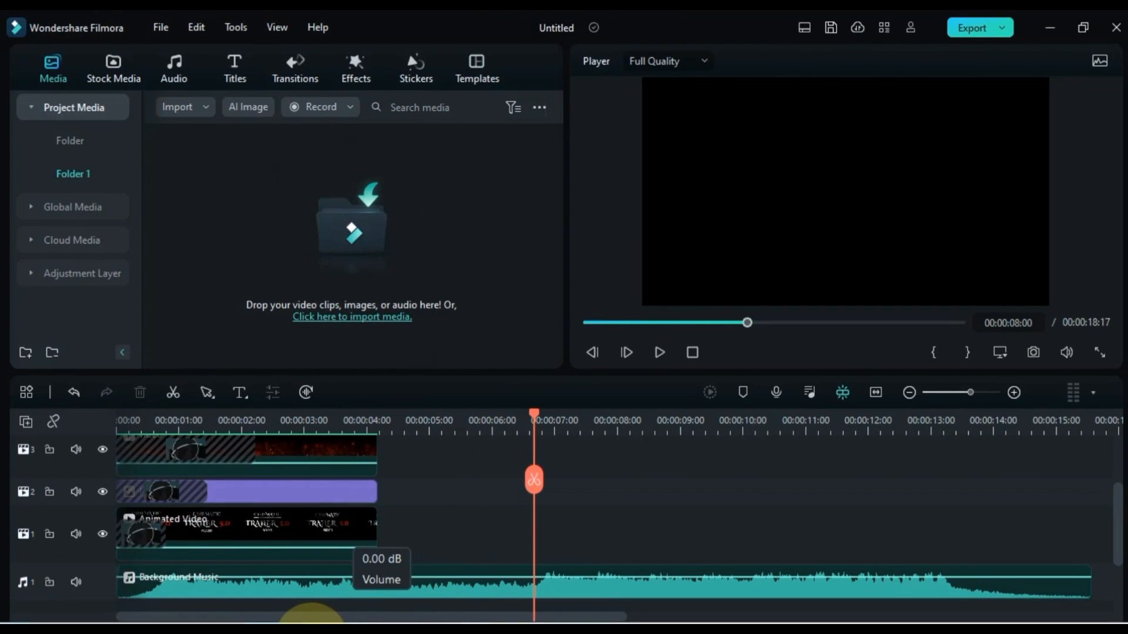
Import the selected MP4 title clips into Folder 1 of the project media.
left_click(318, 633)
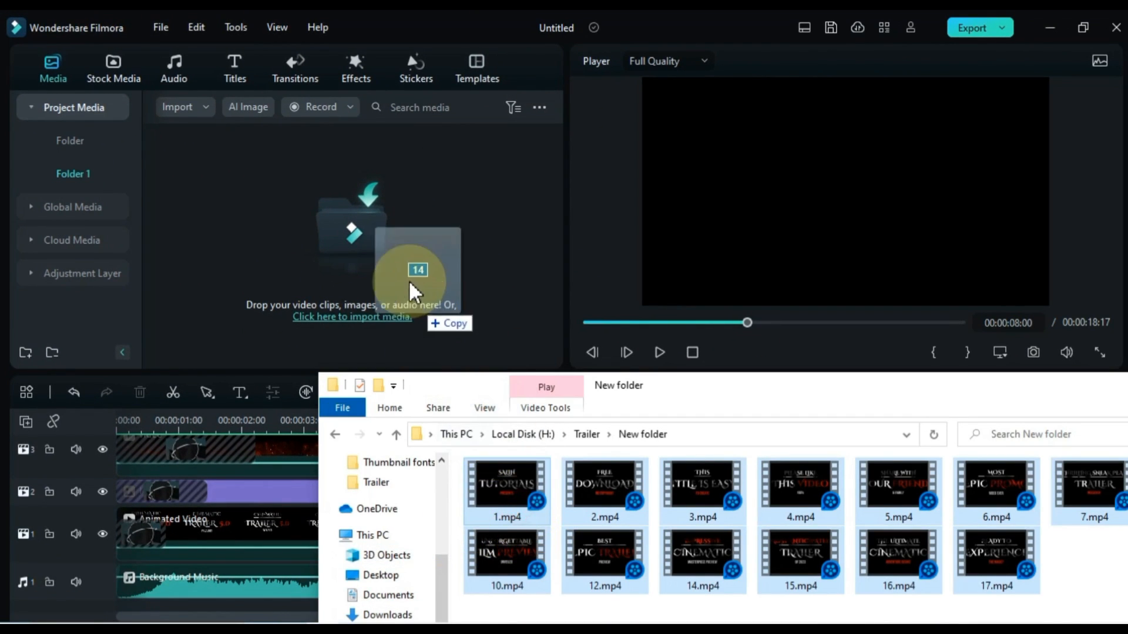
left_click_drag(409, 281, 395, 243)
scroll(453, 221, "down", 10)
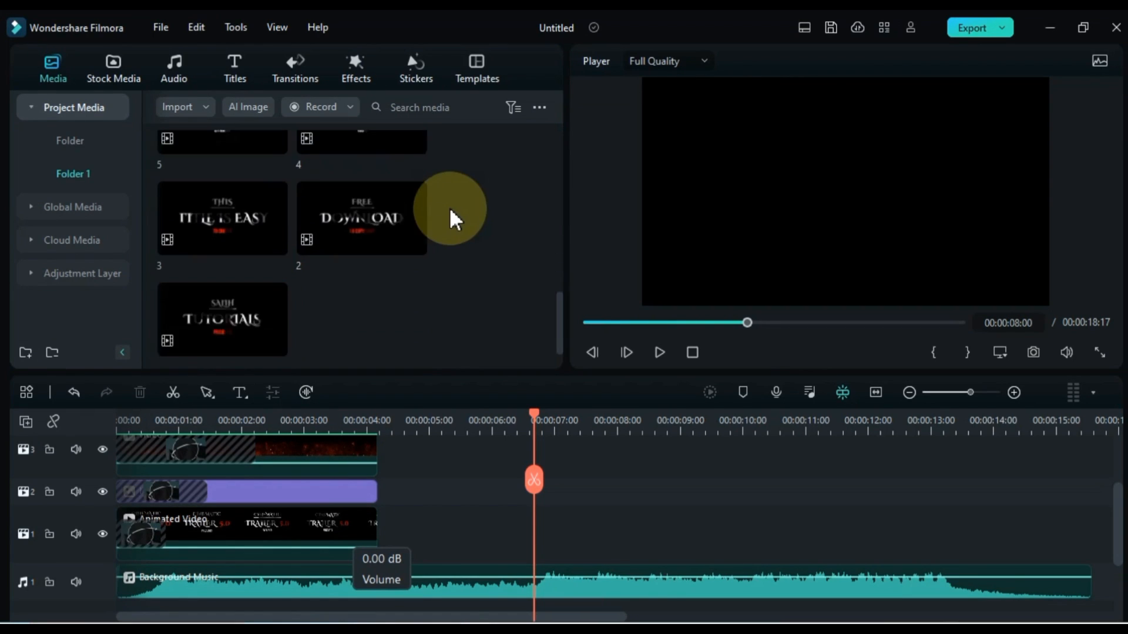
Place clip 1 on track 1 after the Animated Video clip and shift it slightly earlier to match the music's rise.
left_click_drag(206, 317, 549, 532)
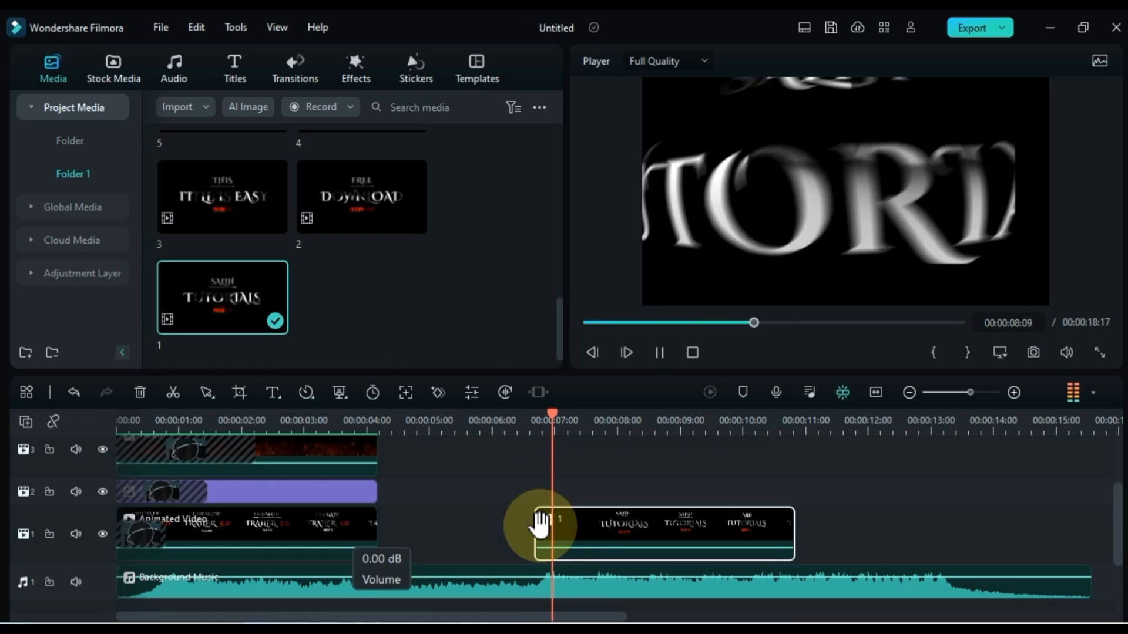
key("space")
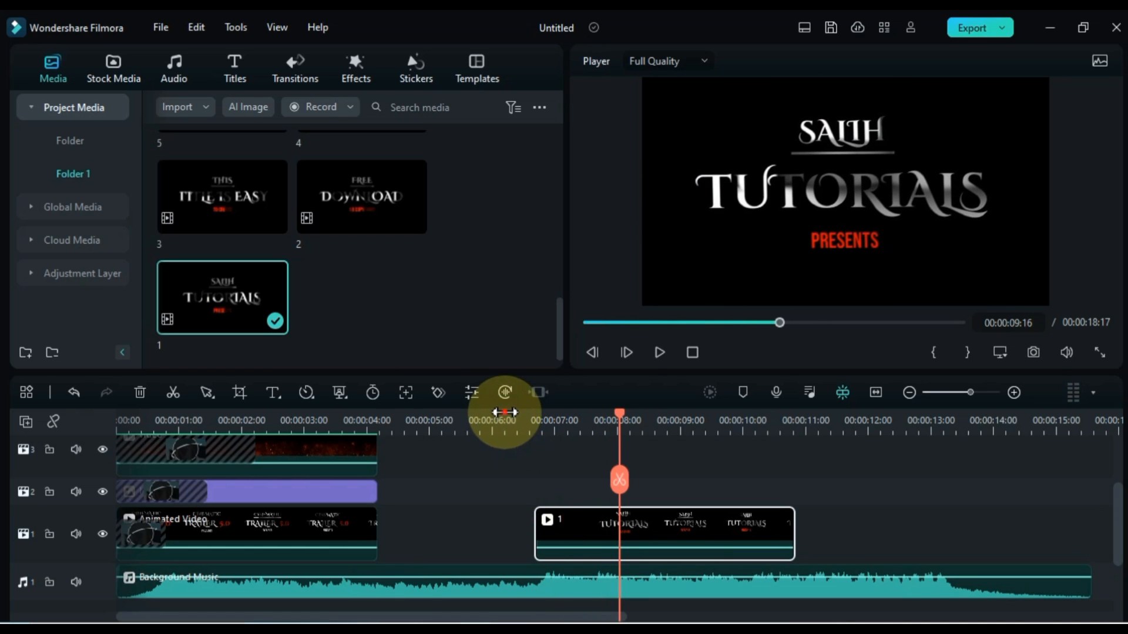
left_click(505, 413)
left_click_drag(577, 528, 557, 526)
key("space")
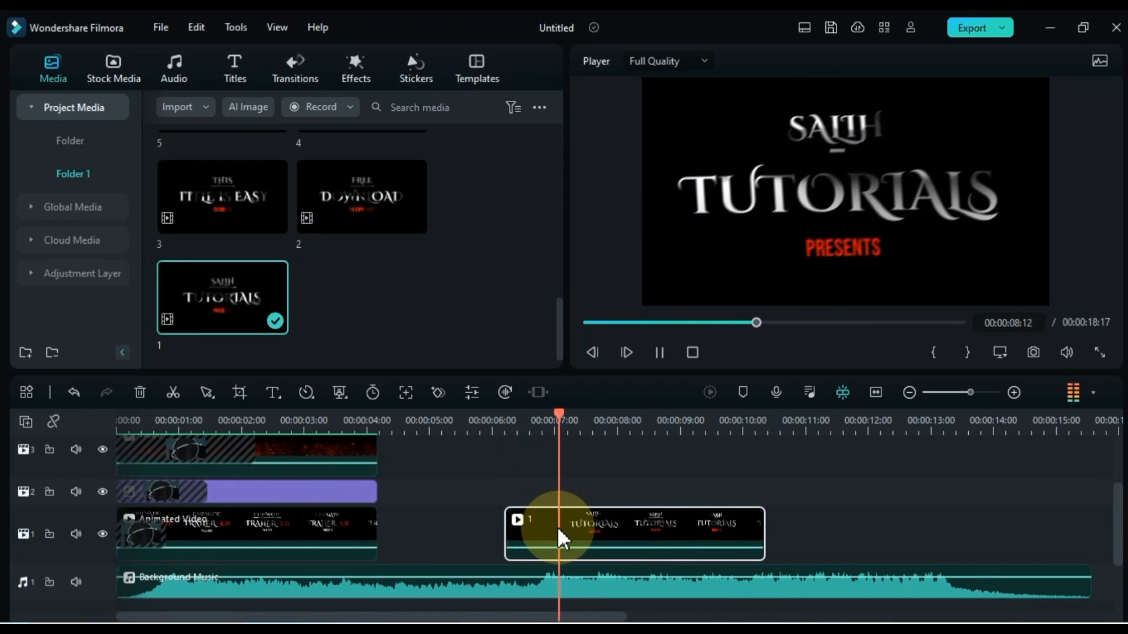
Split clip 1 at 00:00:09:01 and delete the trailing piece.
left_click(587, 422)
key("space")
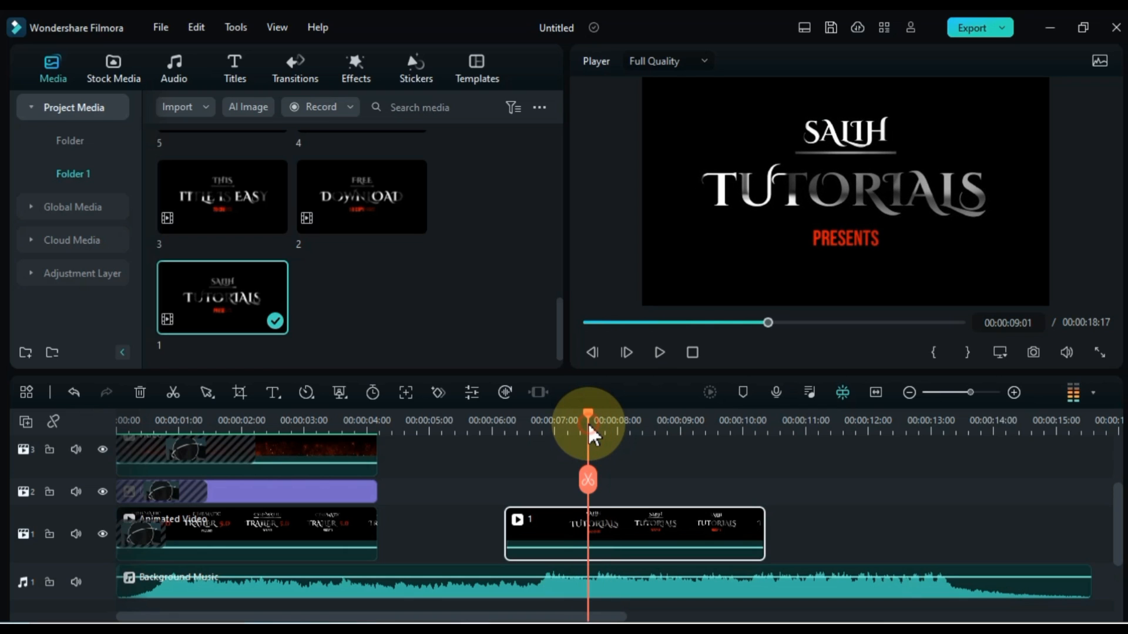
left_click(591, 480)
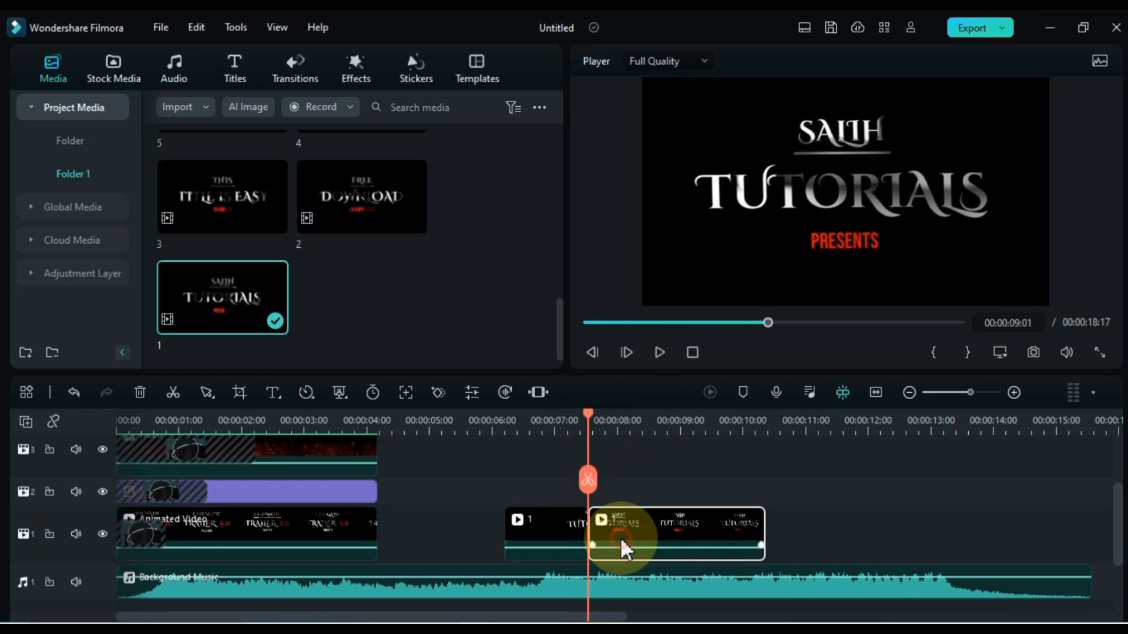
key("Delete")
Add clip 2 directly after clip 1, cut off its black opening and close the gap between them.
left_click_drag(362, 214, 601, 526)
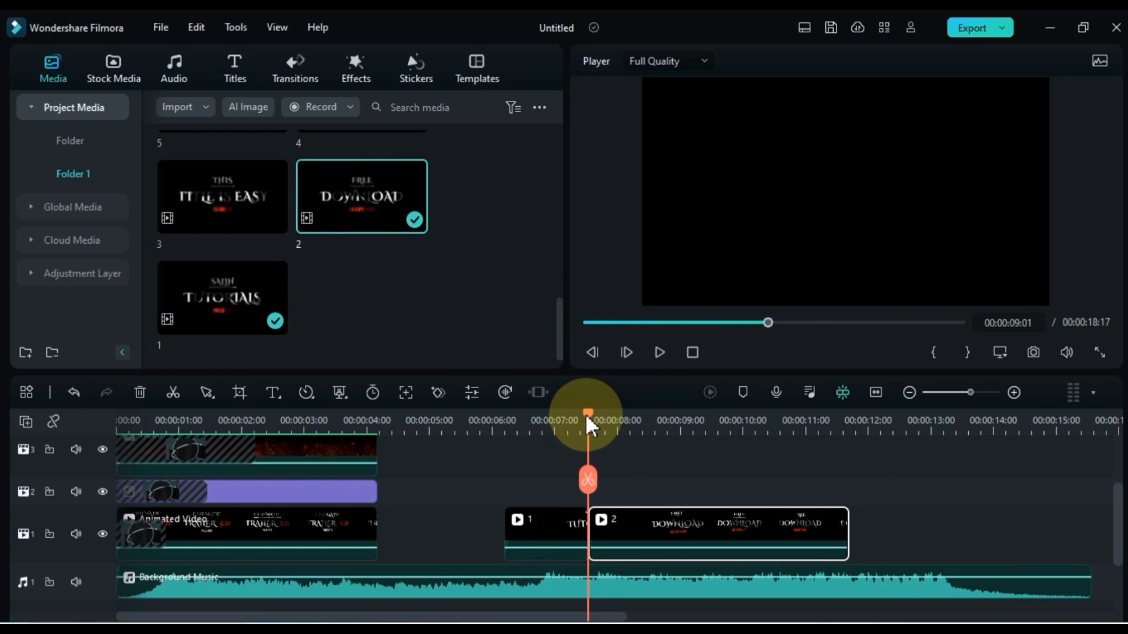
left_click_drag(605, 420, 617, 424)
left_click(614, 479)
left_click(602, 532)
key("Delete")
left_click_drag(660, 520, 639, 517)
Preview the join with clip 2, then split clip 2 at 00:00:10:02 and delete the trailing piece.
left_click(569, 428)
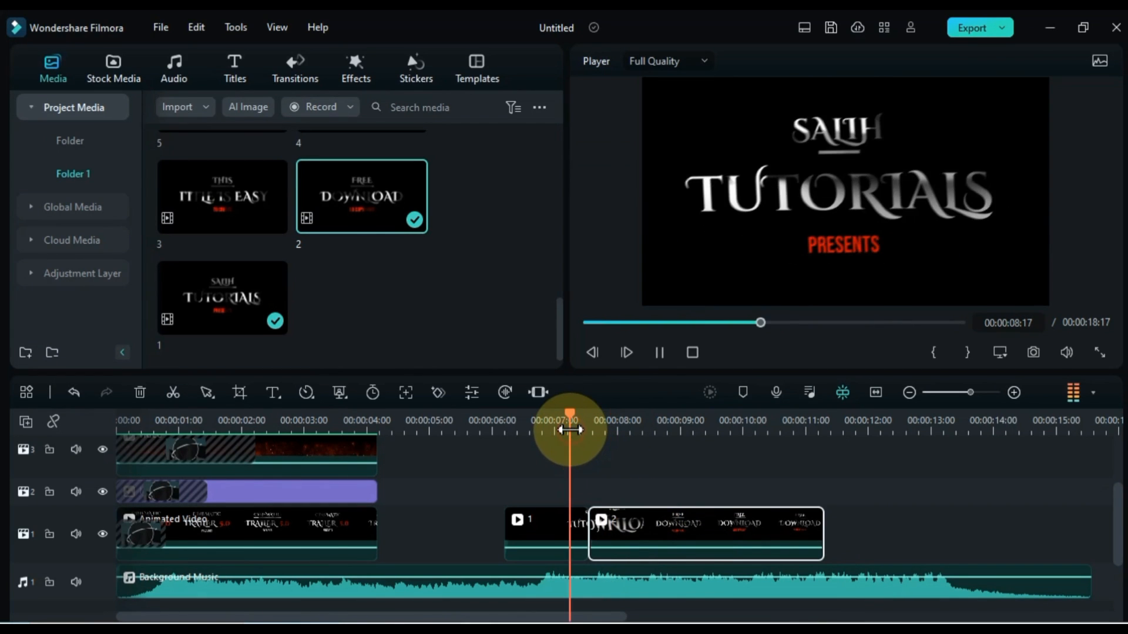
key("space")
key("space")
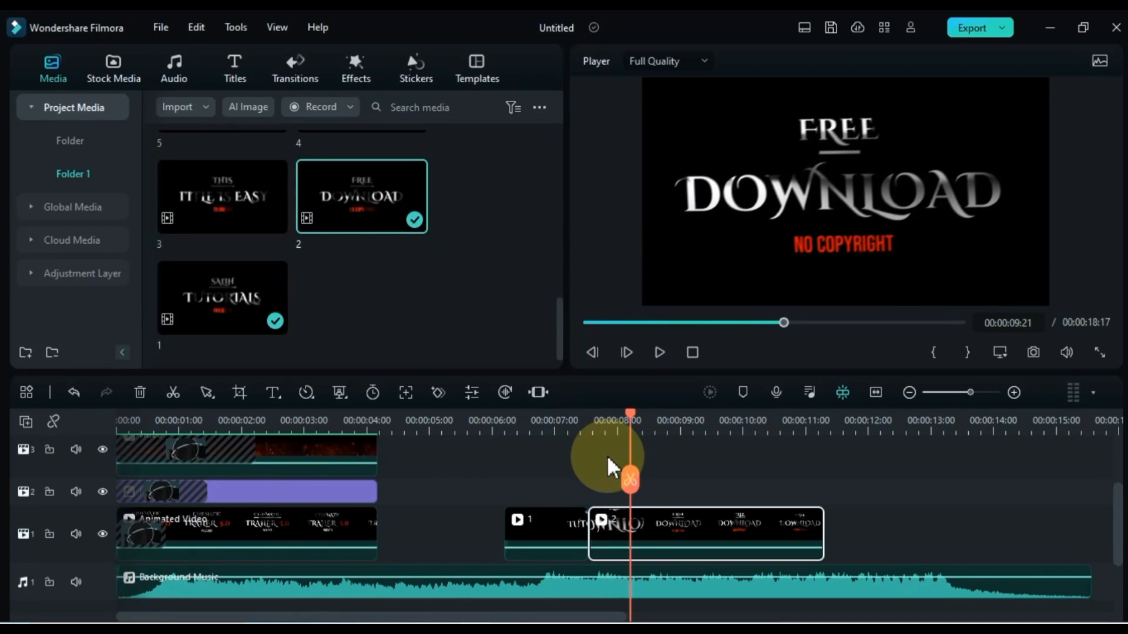
key("space")
key("space")
left_click(636, 424)
key("space")
left_click(641, 425)
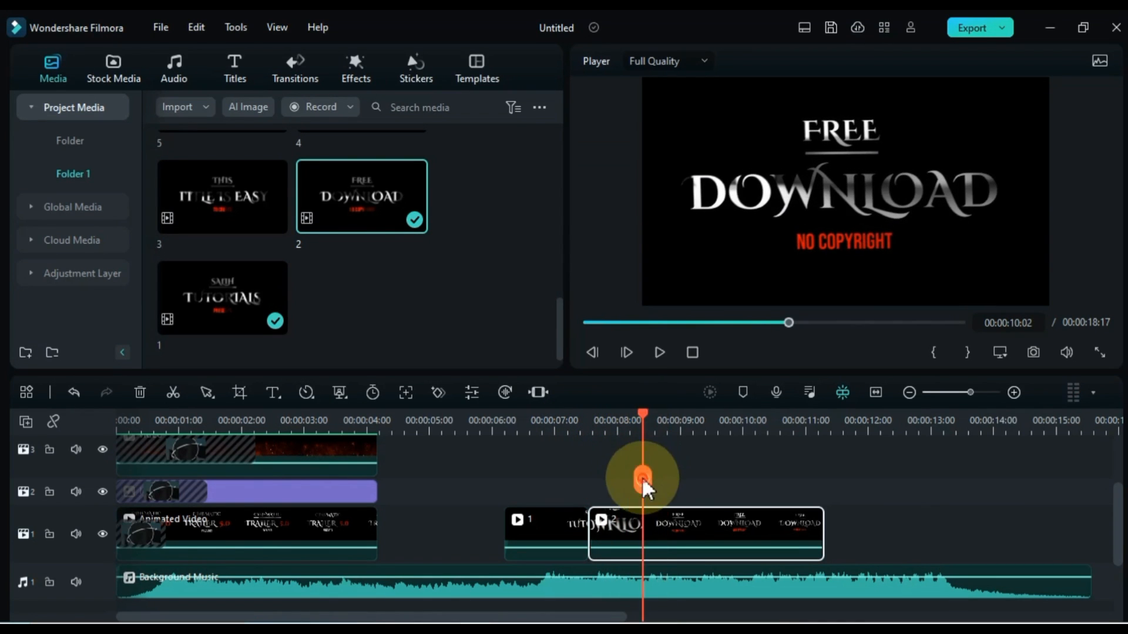
left_click(643, 480)
left_click(658, 529)
key("Delete")
Add clip 3 after clip 2, cut off its opening up to 00:00:10:13 and close the gap.
left_click_drag(276, 233, 656, 524)
key("space")
left_click_drag(677, 427, 665, 430)
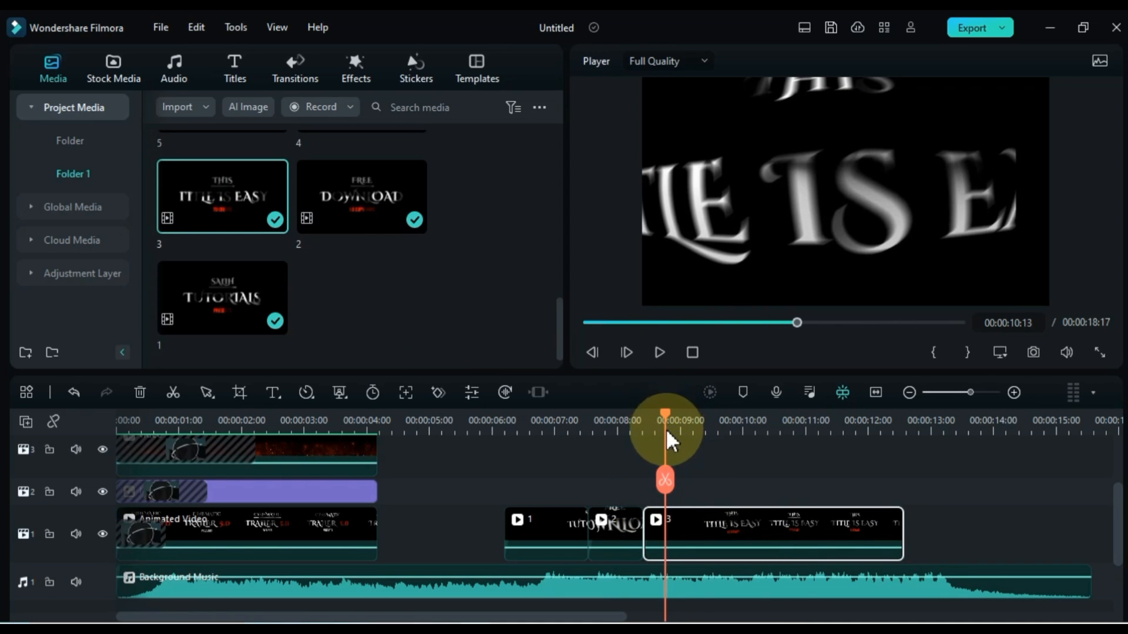
left_click(665, 481)
left_click(652, 536)
key("Delete")
left_click_drag(700, 535, 671, 532)
Preview clip 3 with the music, split it at 00:00:10:22 and delete the trailing piece.
key("space")
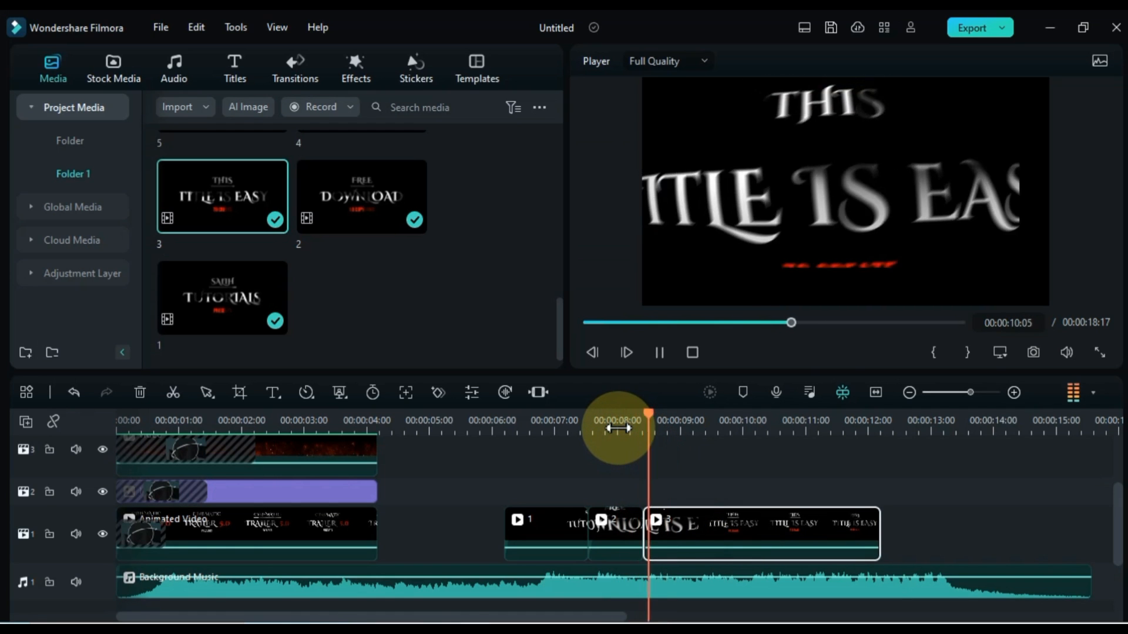
key("space")
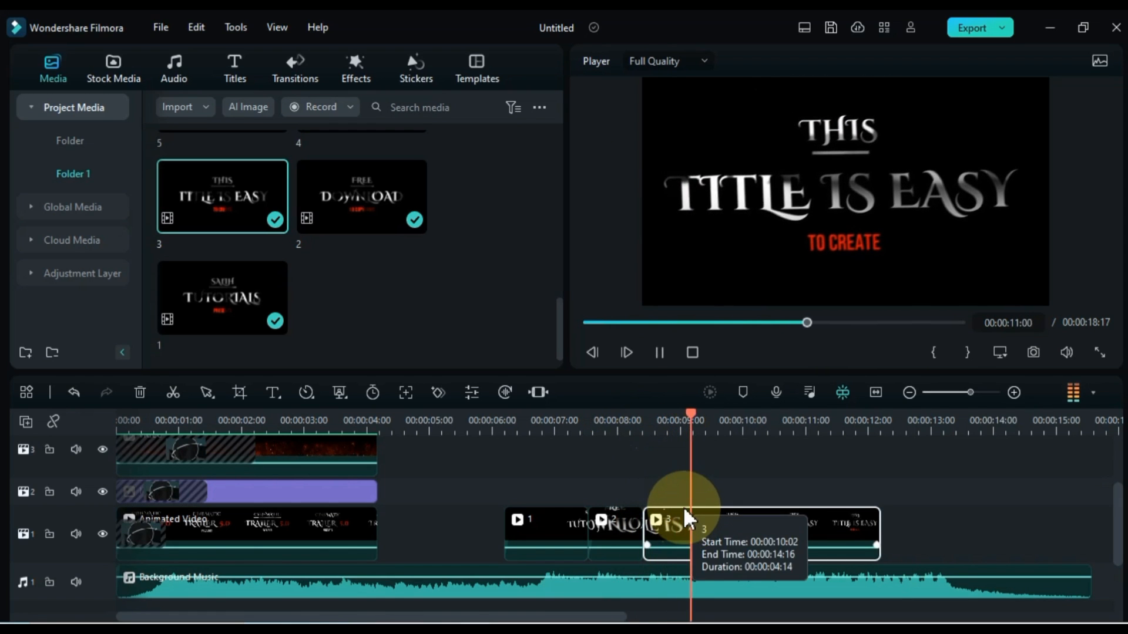
key("space")
left_click(685, 431)
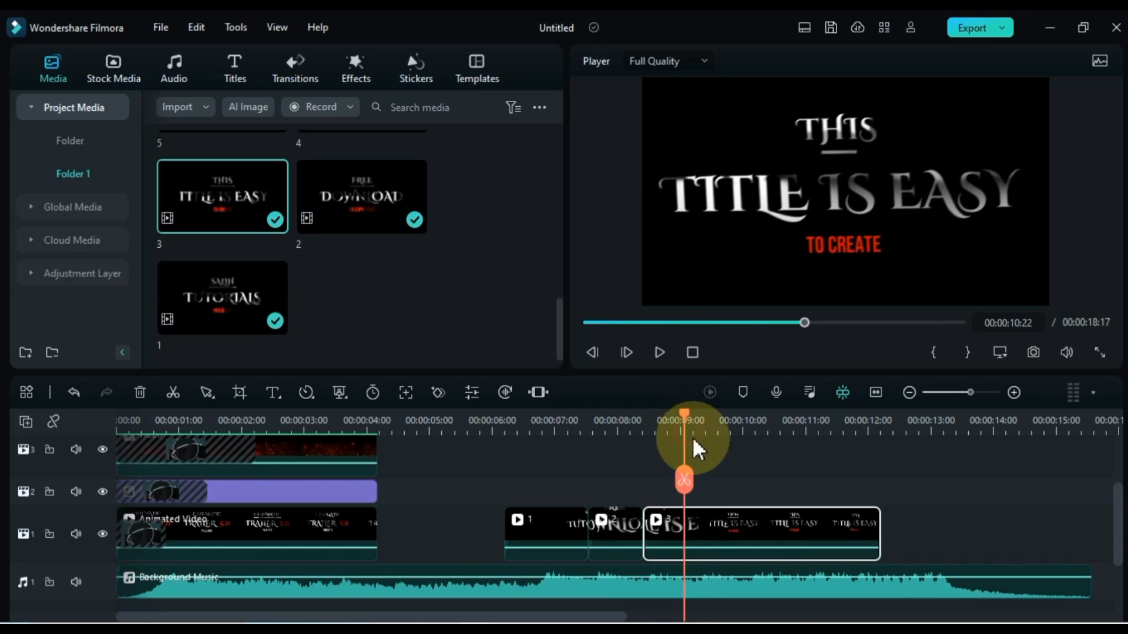
left_click(686, 477)
left_click(704, 522)
key("Delete")
Add clip 4 after clip 3, trim it to a short piece and place clip 5 behind it.
scroll(370, 259, "up", 2)
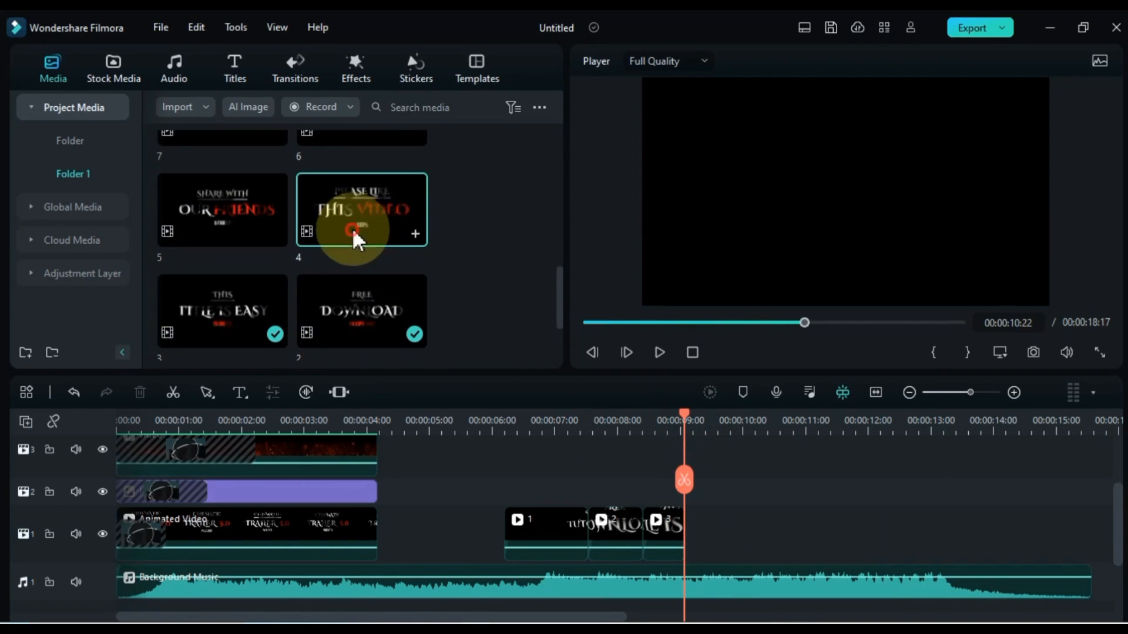
left_click_drag(353, 229, 693, 532)
left_click(709, 429)
left_click(748, 531)
key("Delete")
key("ctrl+z")
left_click(746, 481)
key("Delete")
left_click_drag(226, 224, 755, 531)
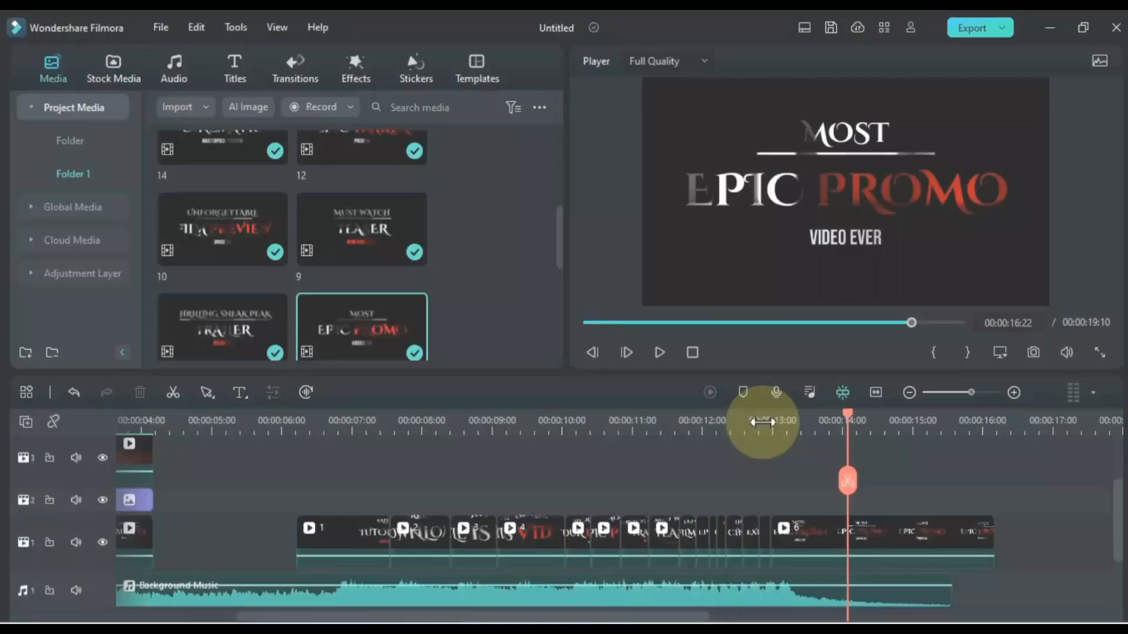
Preview the title sequence, then extend the fire video and lens flare clips to the start of clip 1.
left_click(762, 420)
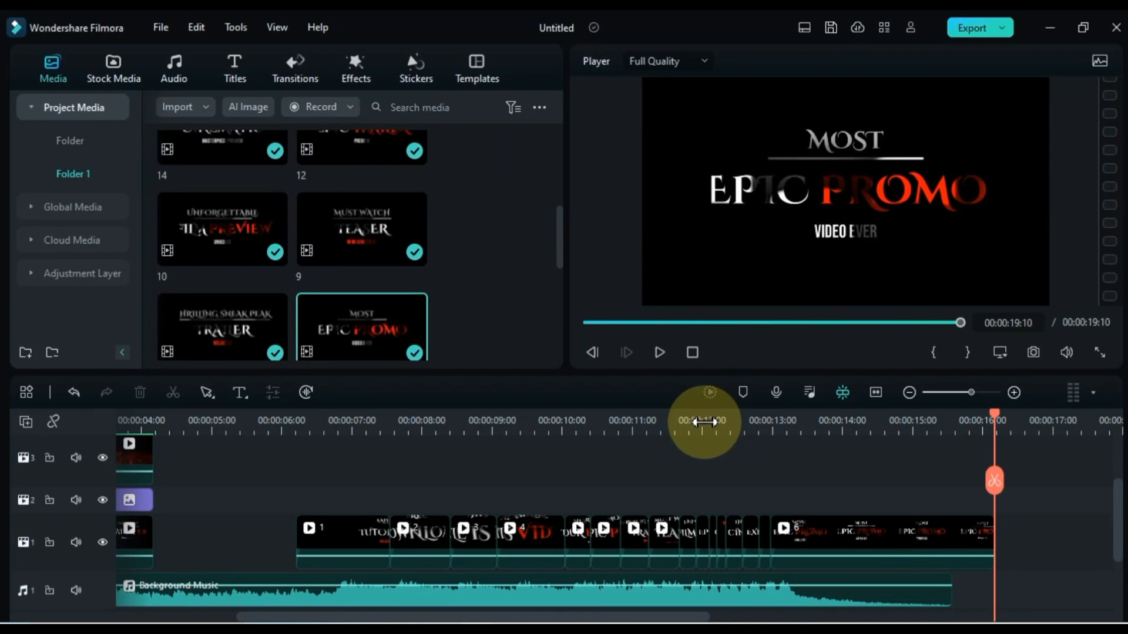
left_click_drag(993, 416, 287, 483)
left_click_drag(401, 473, 550, 474)
left_click(406, 521)
left_click_drag(406, 522, 550, 521)
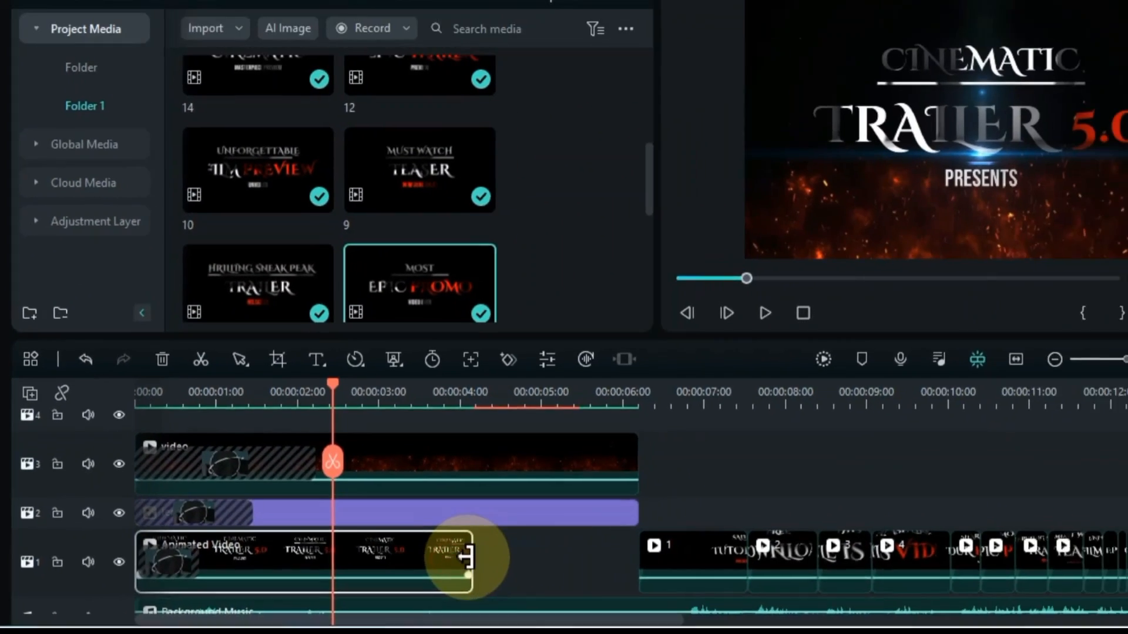
Split the Animated Video clip shortly after its start and slow the second part to 0.58x so it reaches clip 1.
left_click(555, 549)
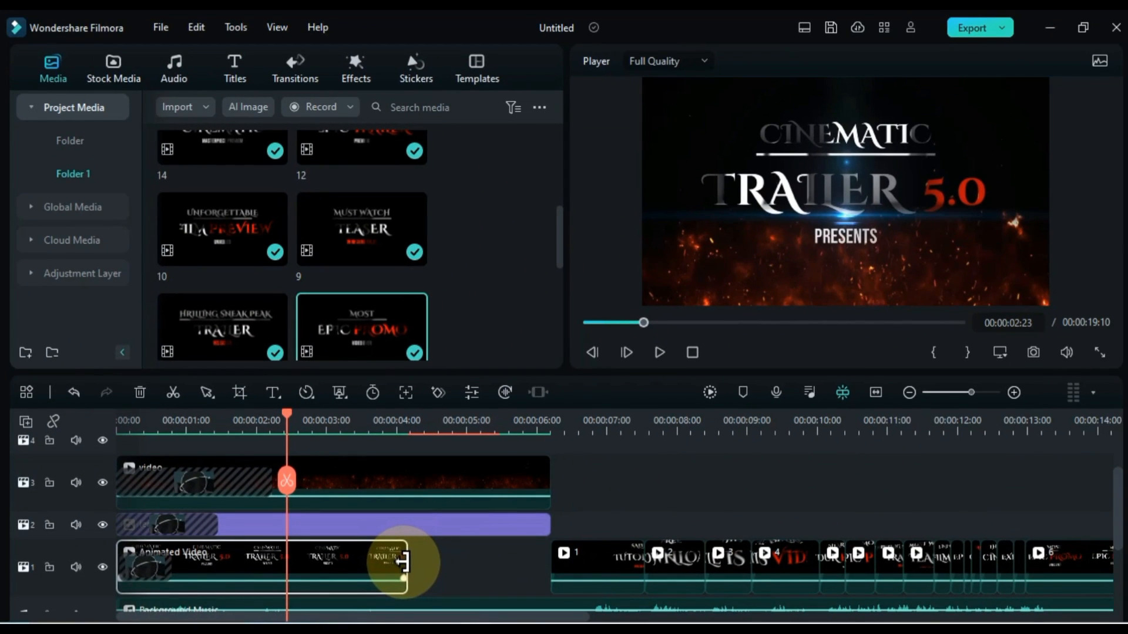
key("space")
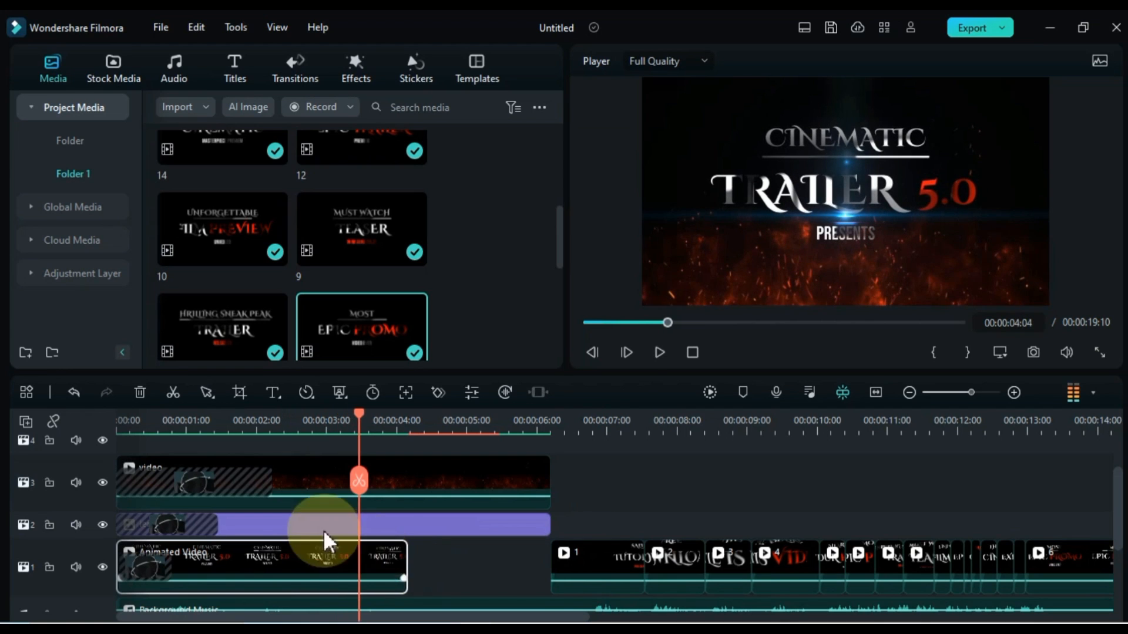
left_click(215, 434)
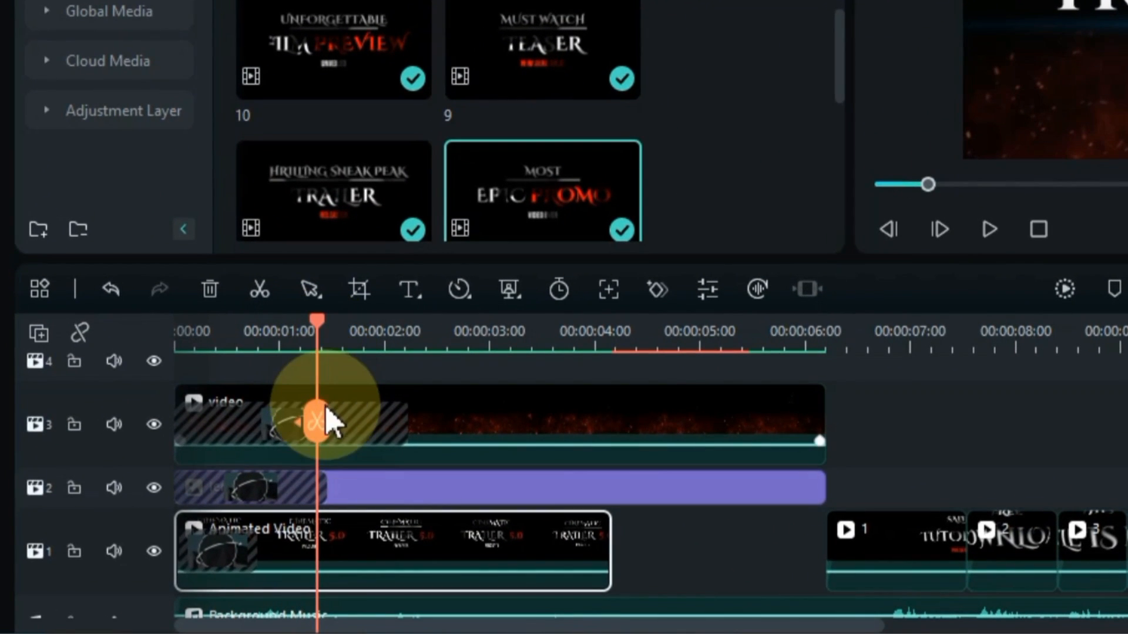
left_click(317, 421)
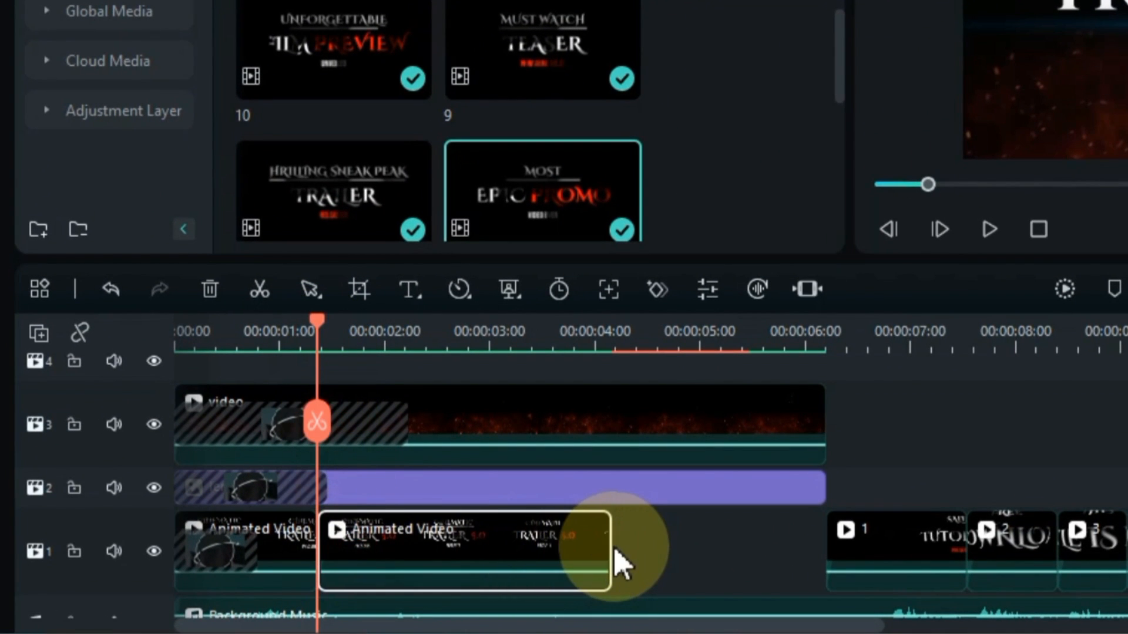
left_click_drag(609, 544, 761, 544)
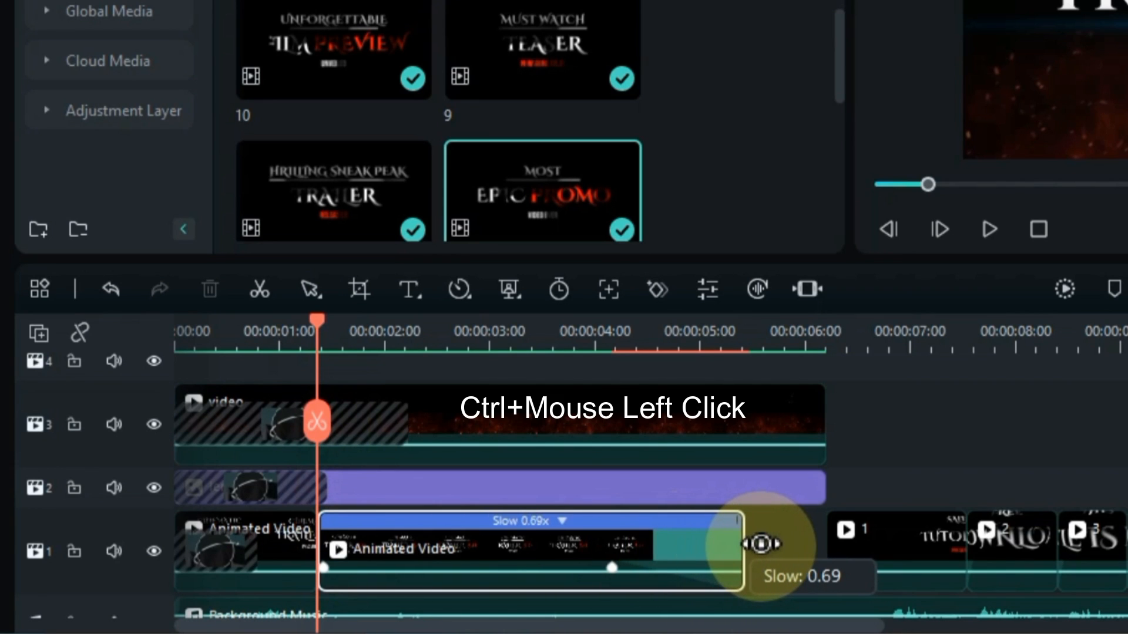
left_click_drag(761, 544, 822, 544)
Play the opening with the slowed title through to clip 1, then return to the timeline's start.
left_click(197, 338)
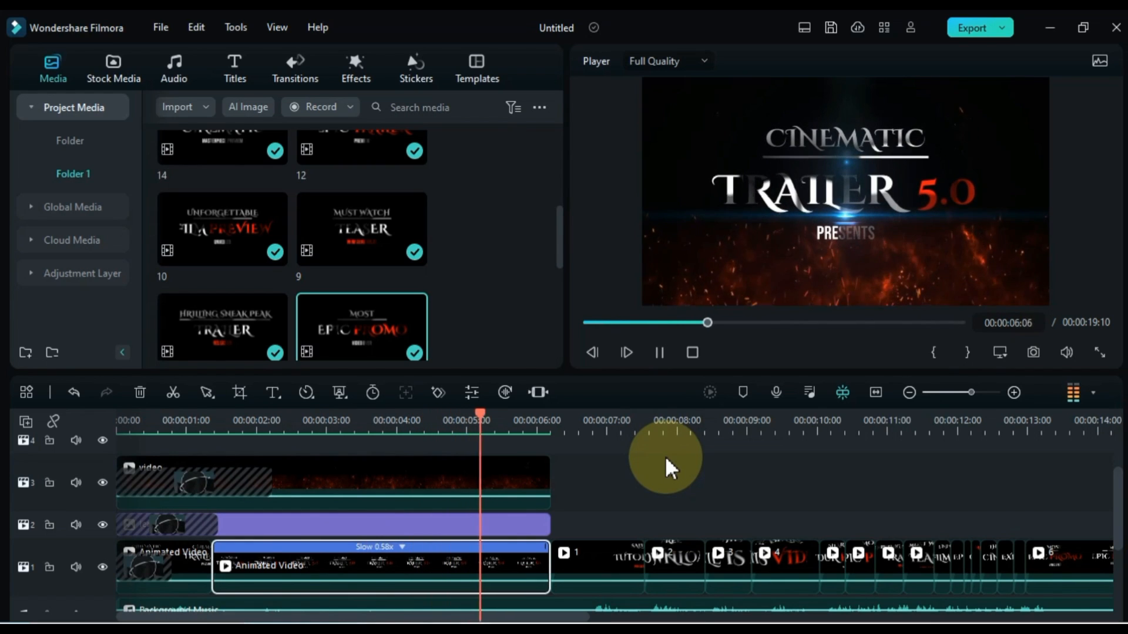
key("space")
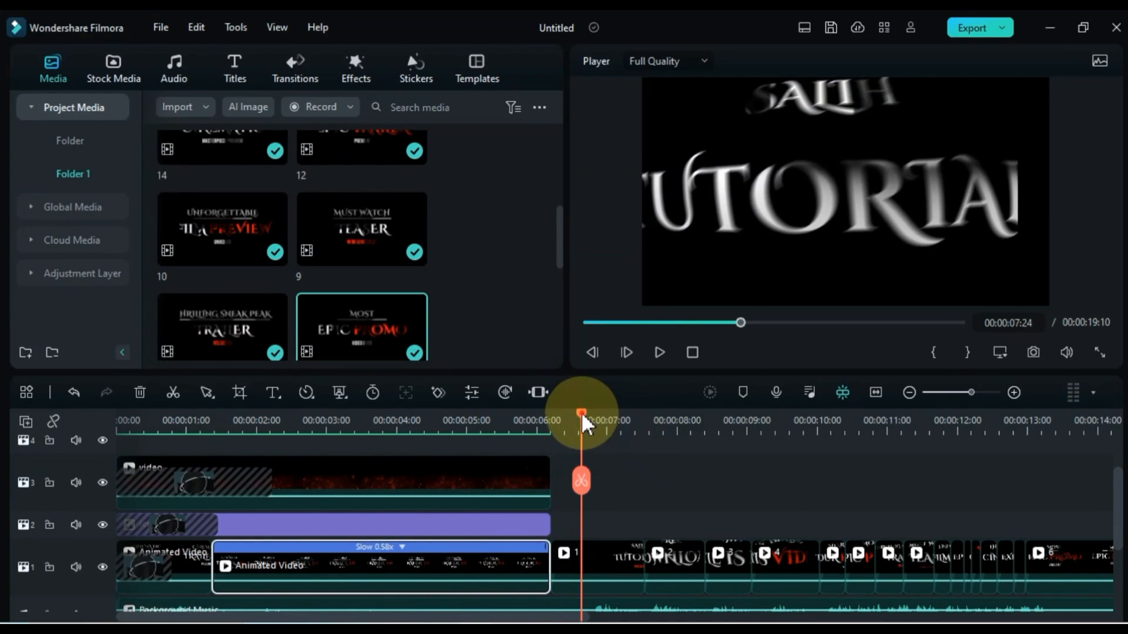
left_click_drag(581, 414, 32, 413)
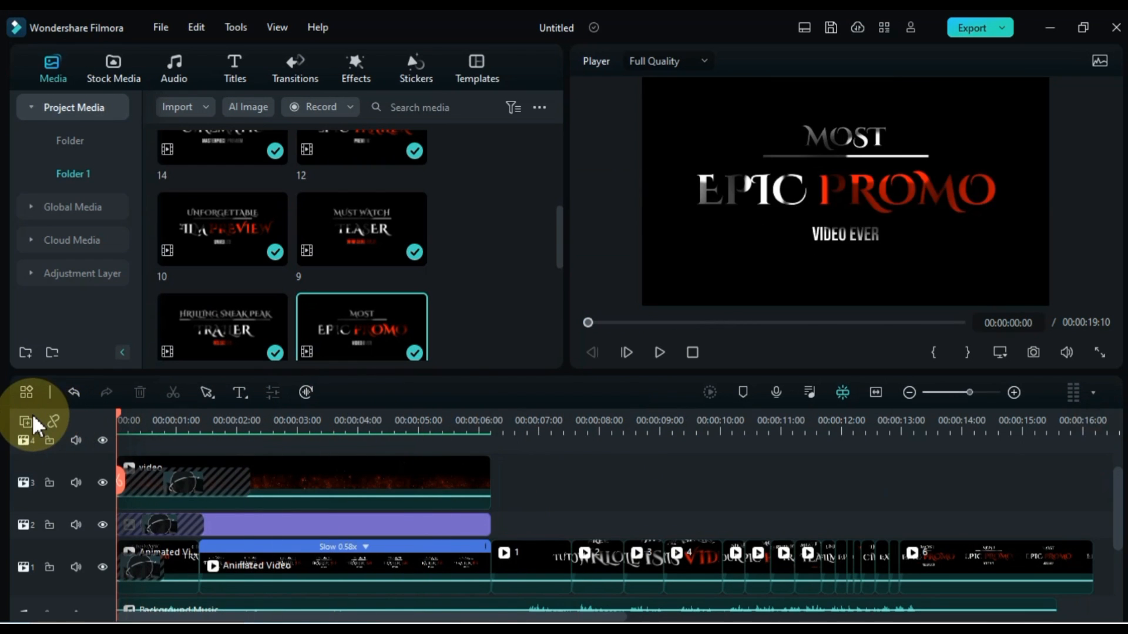
Import Particles.mp4 from the Trailer folder into Folder 1 and preview it.
left_click(530, 228)
double_click(530, 228)
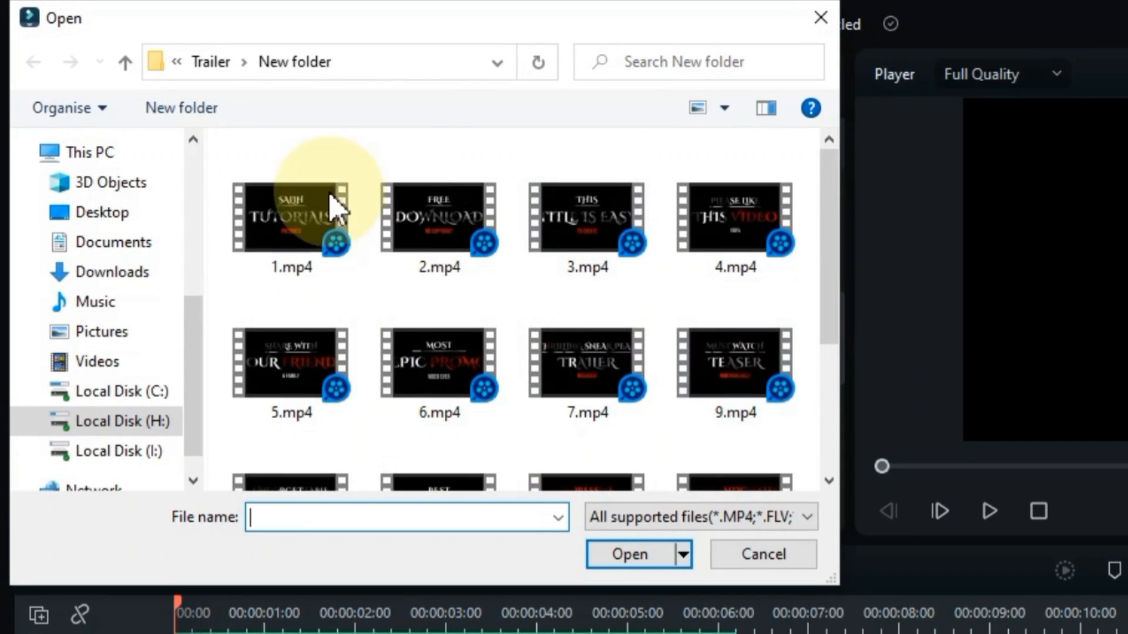
left_click(125, 62)
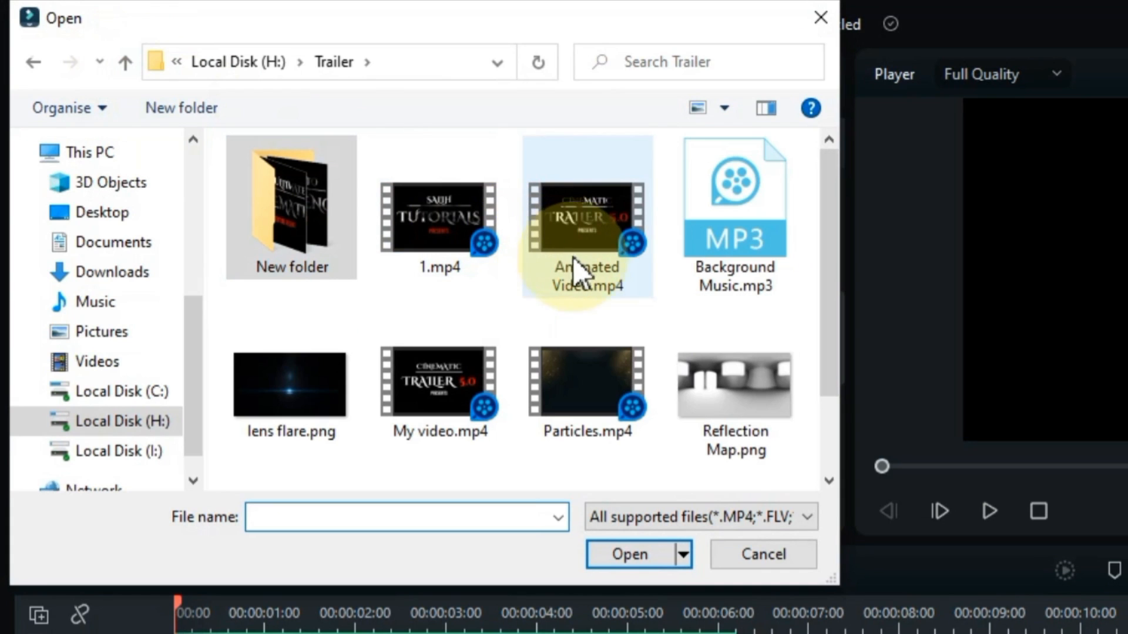
left_click(595, 406)
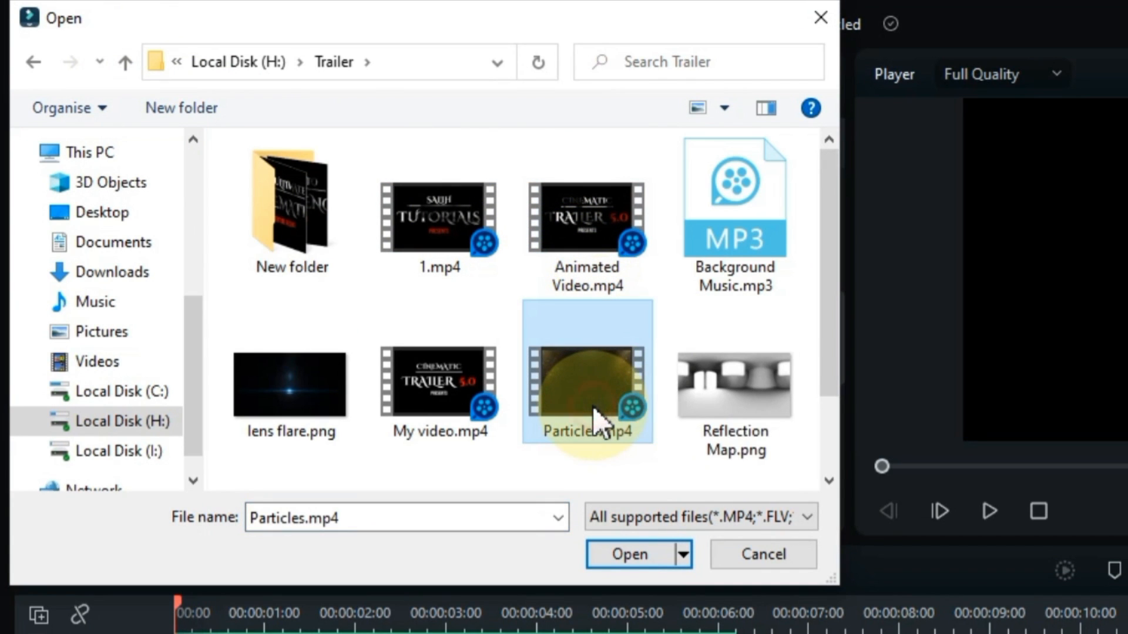
left_click(629, 555)
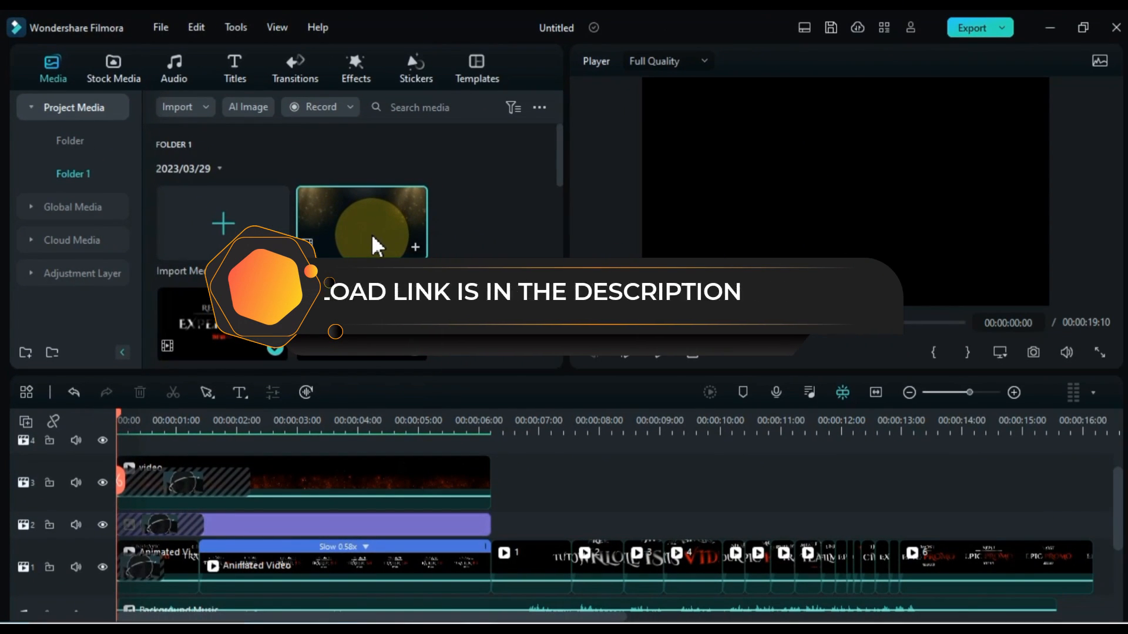
double_click(505, 308)
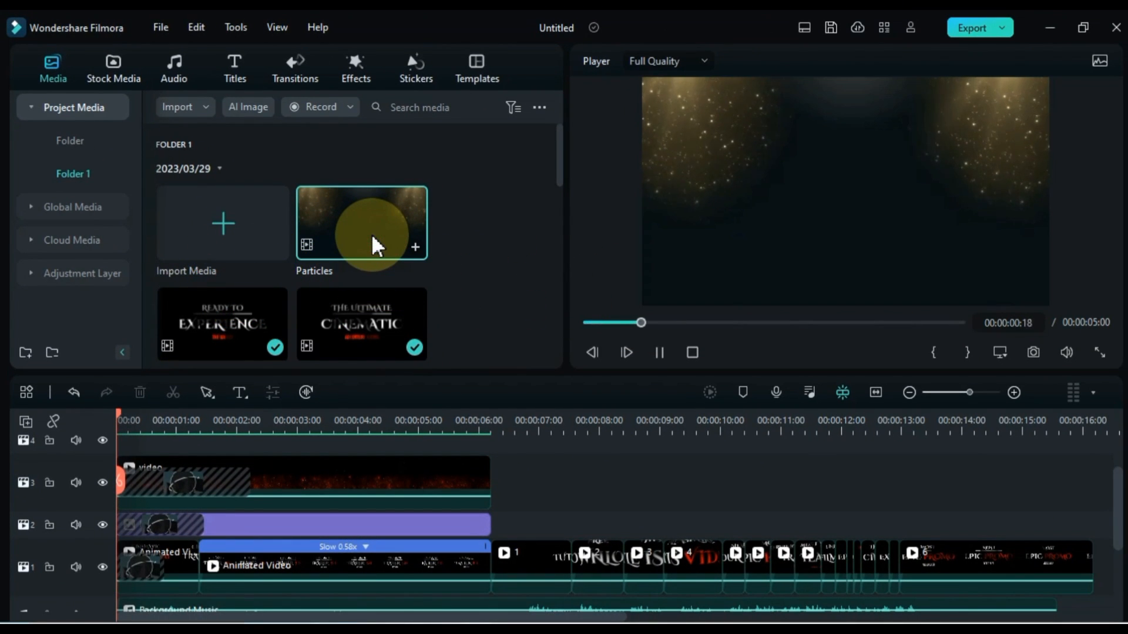
Place the Particles video on track 4 at 00:00:04:03, matched to the music, and trim it to 10 frames.
left_click(253, 418)
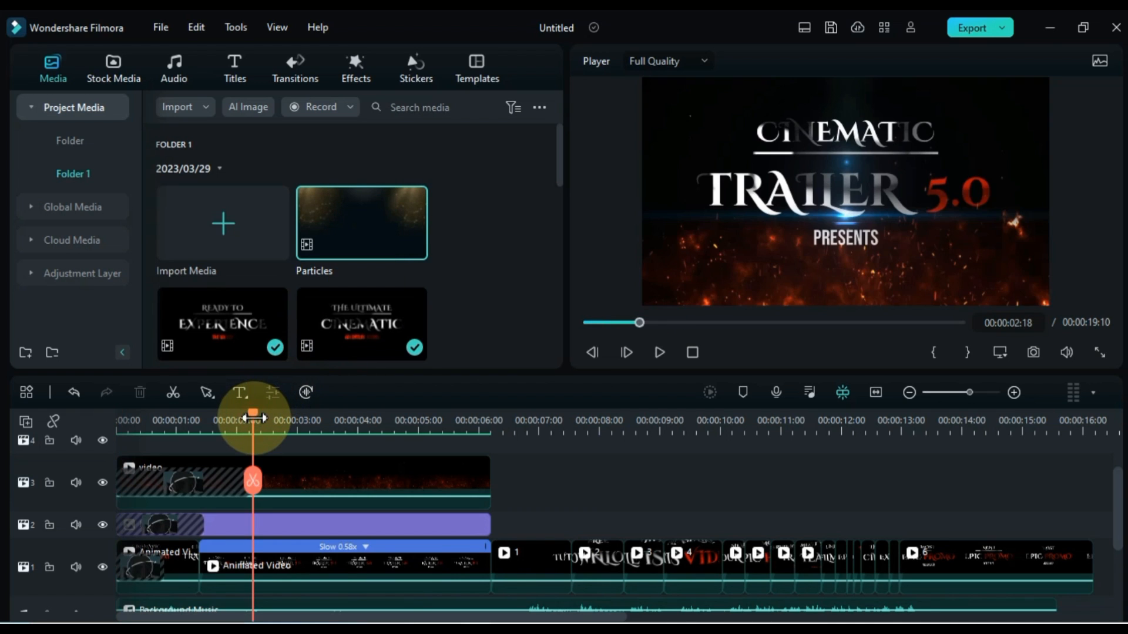
key("space")
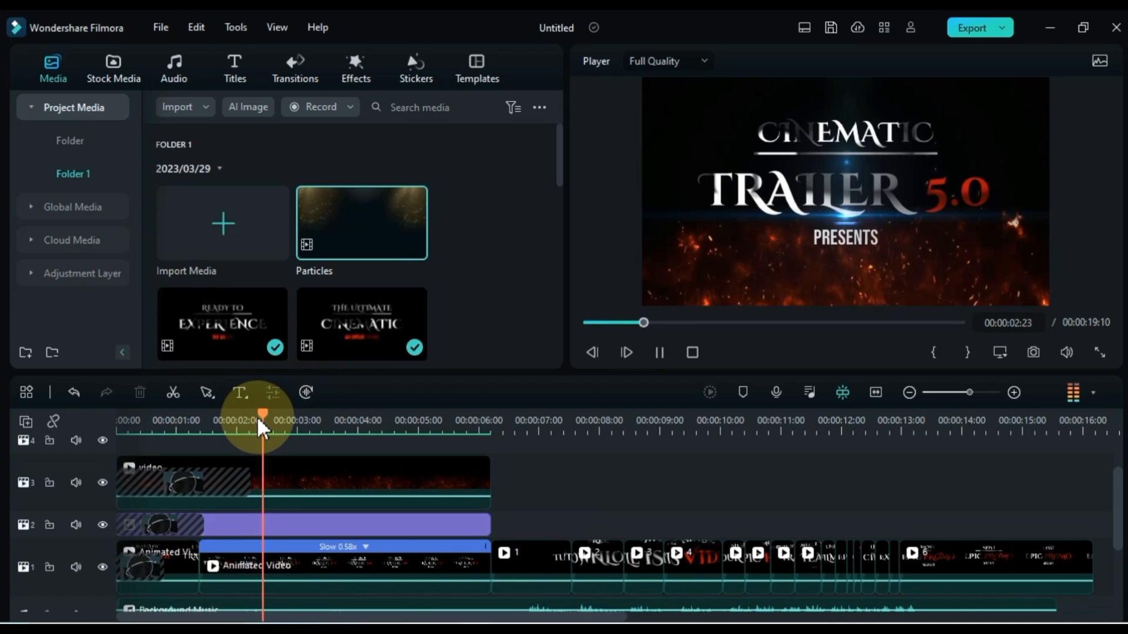
left_click(324, 416)
scroll(340, 470, "down", 3)
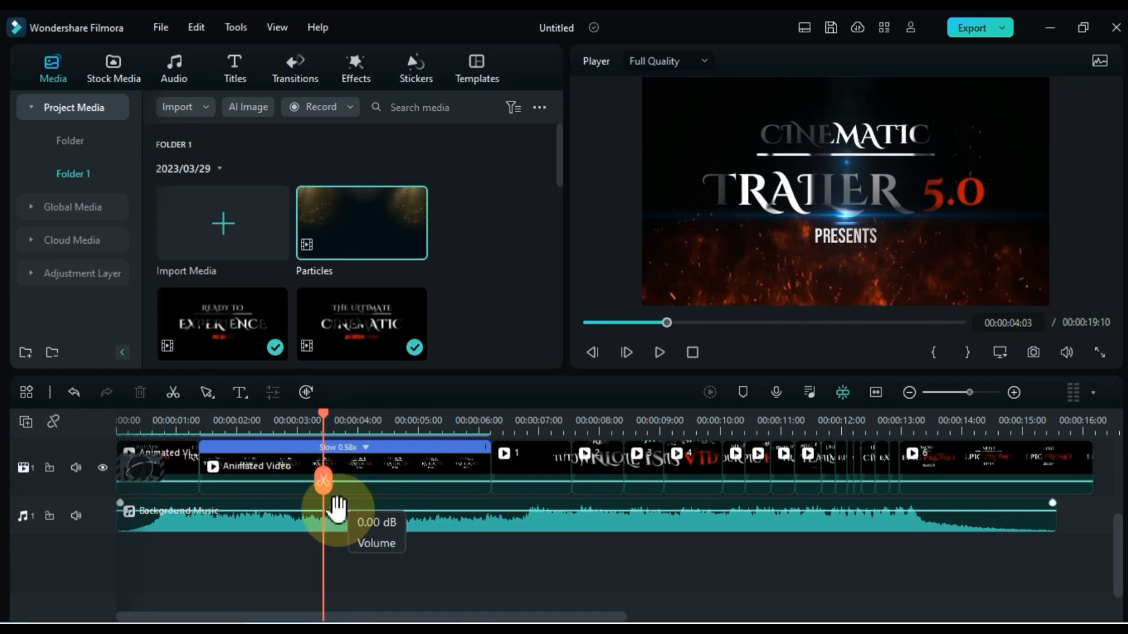
left_click(317, 419)
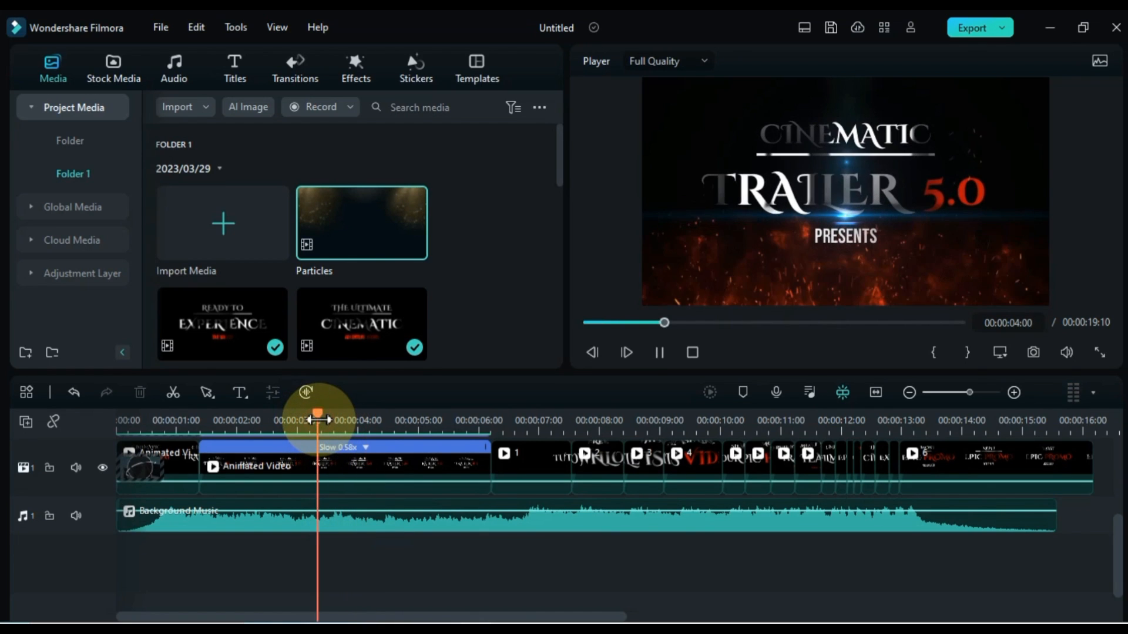
key("space")
left_click(324, 420)
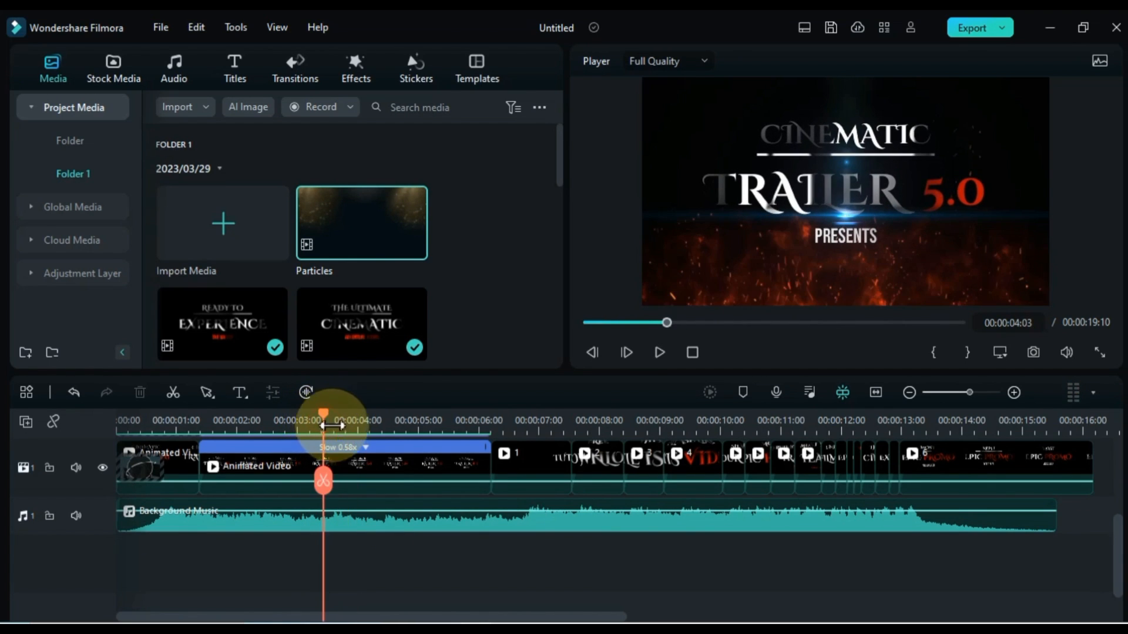
scroll(340, 482, "up", 3)
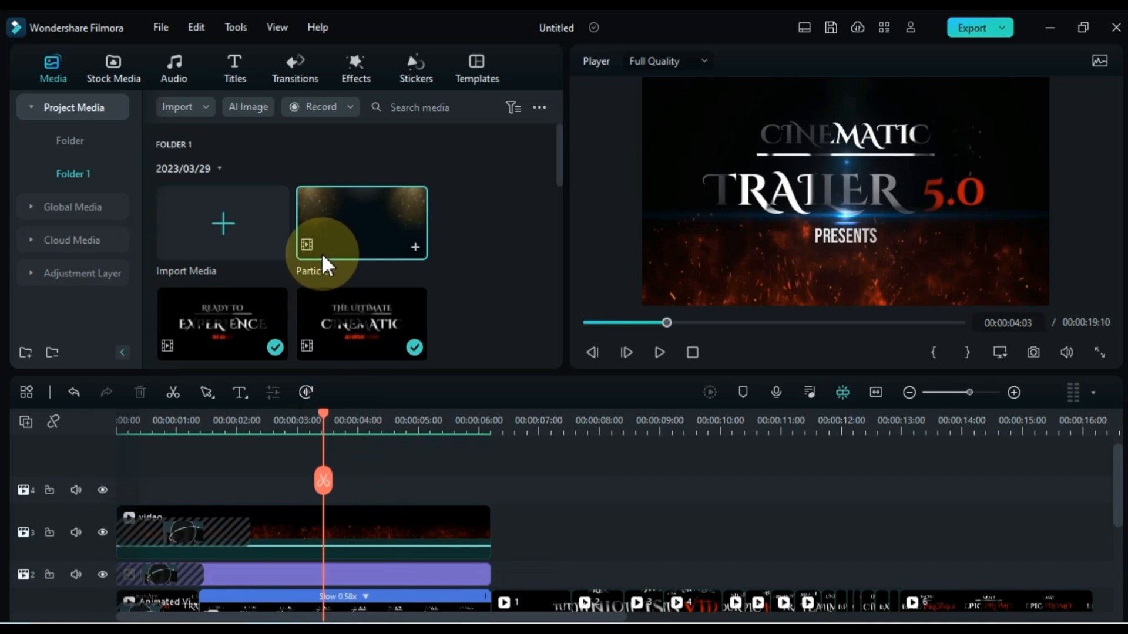
left_click_drag(322, 252, 361, 495)
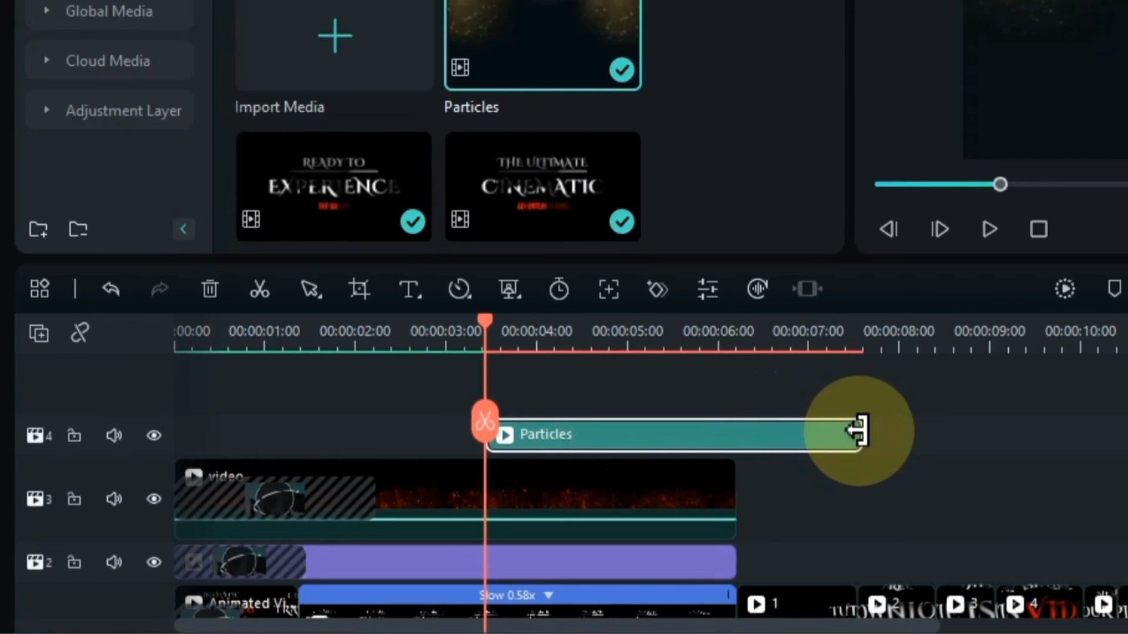
left_click_drag(859, 432, 507, 435)
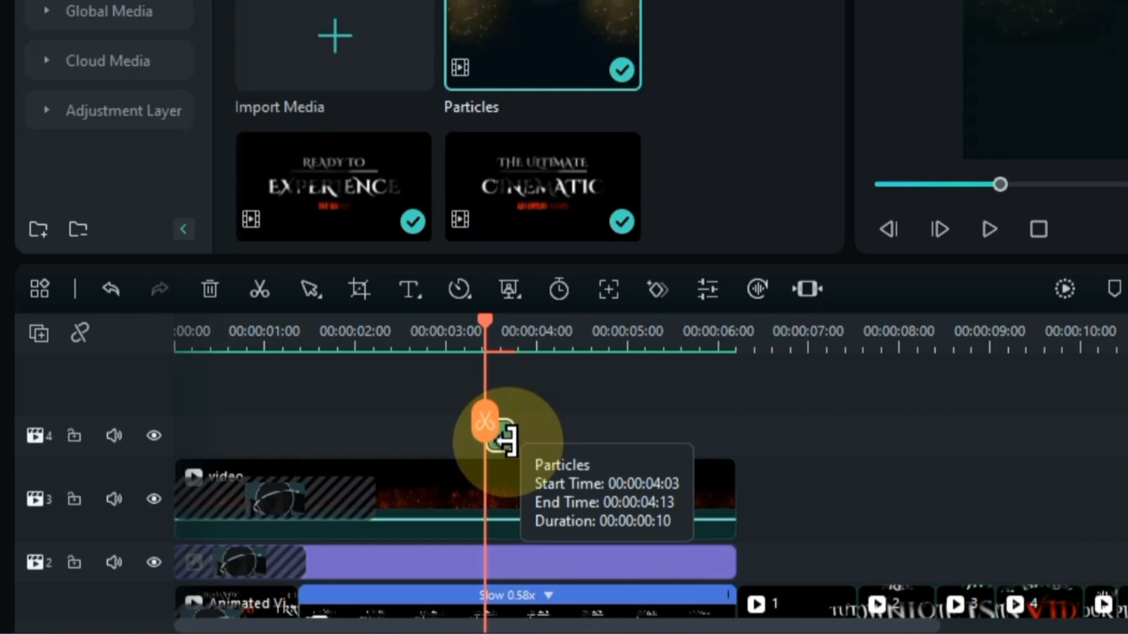
Set the Particles clip's blend mode to Lighten and play the title with it.
left_click(503, 448)
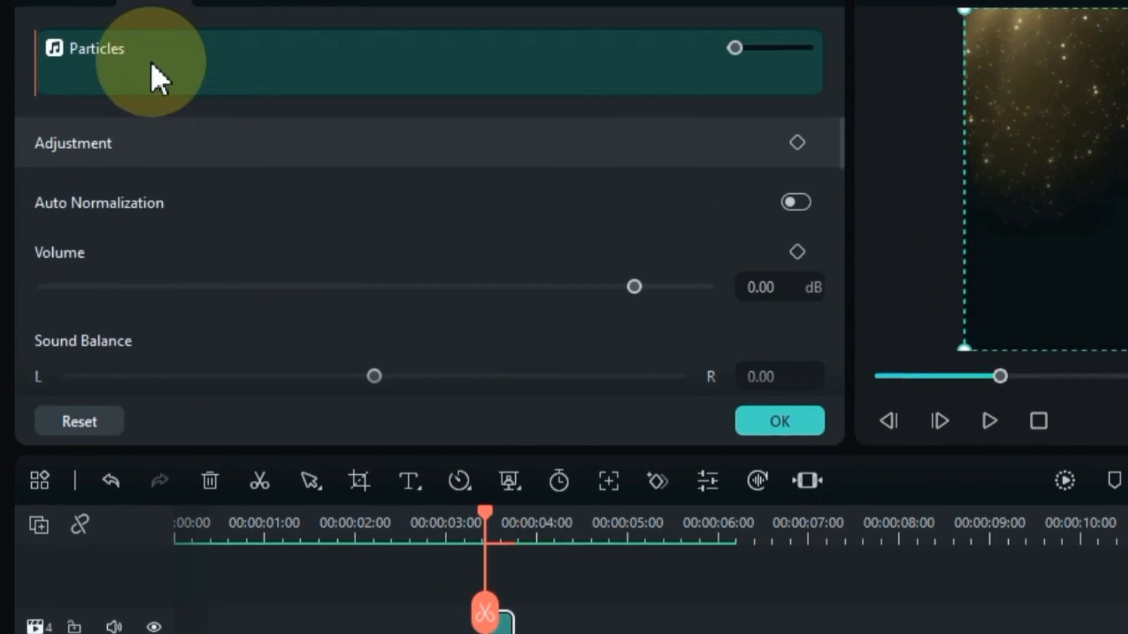
left_click(48, 85)
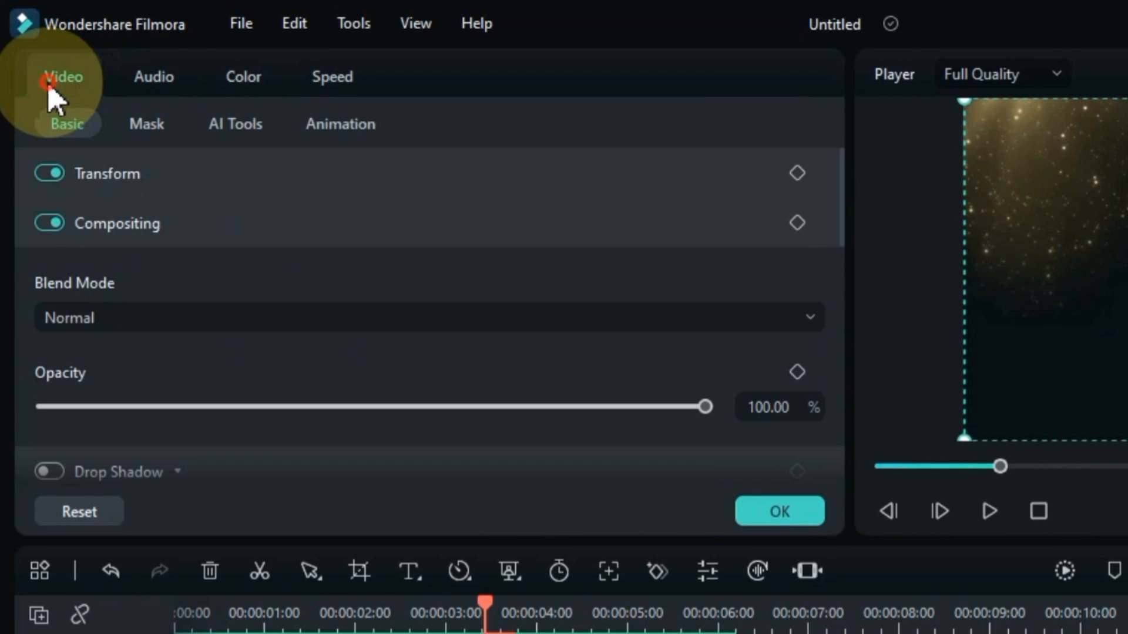
left_click(252, 323)
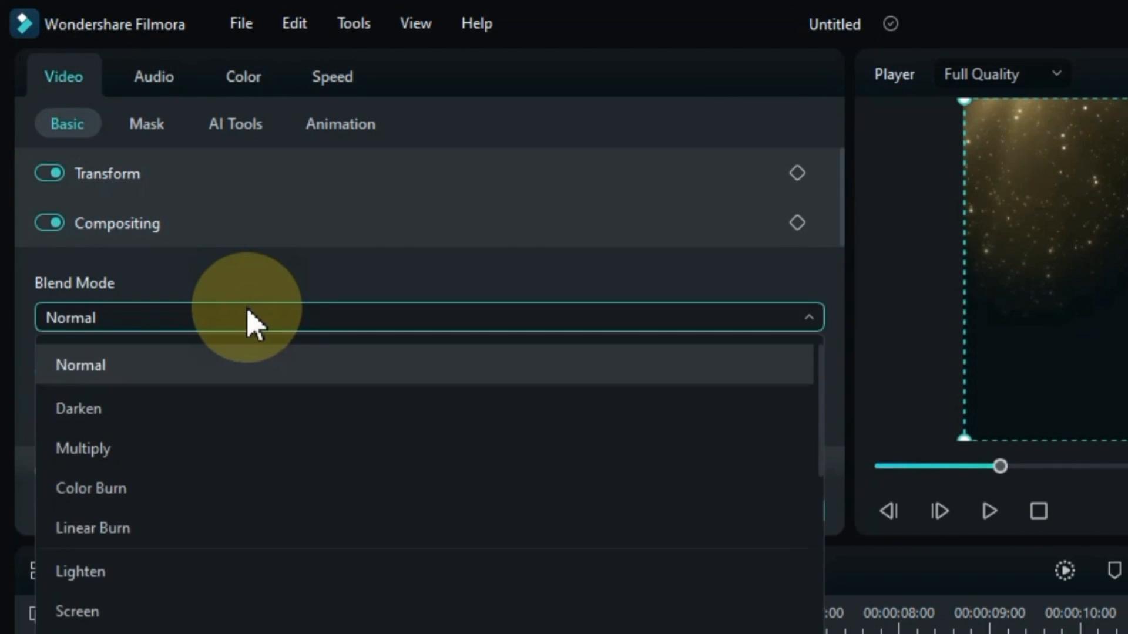
left_click(250, 412)
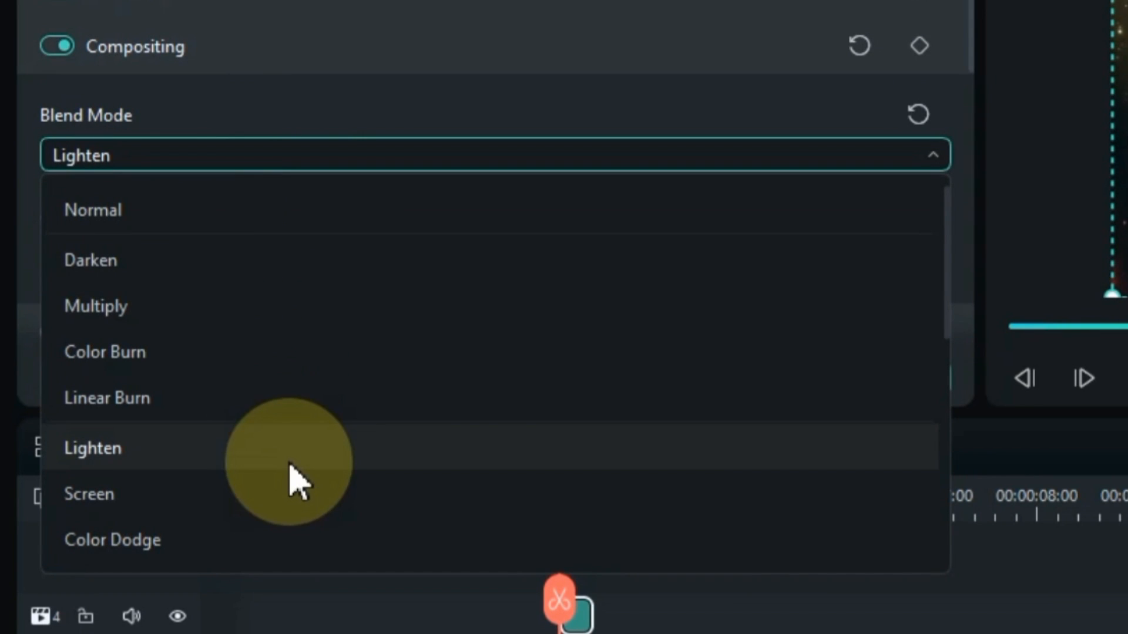
left_click(290, 464)
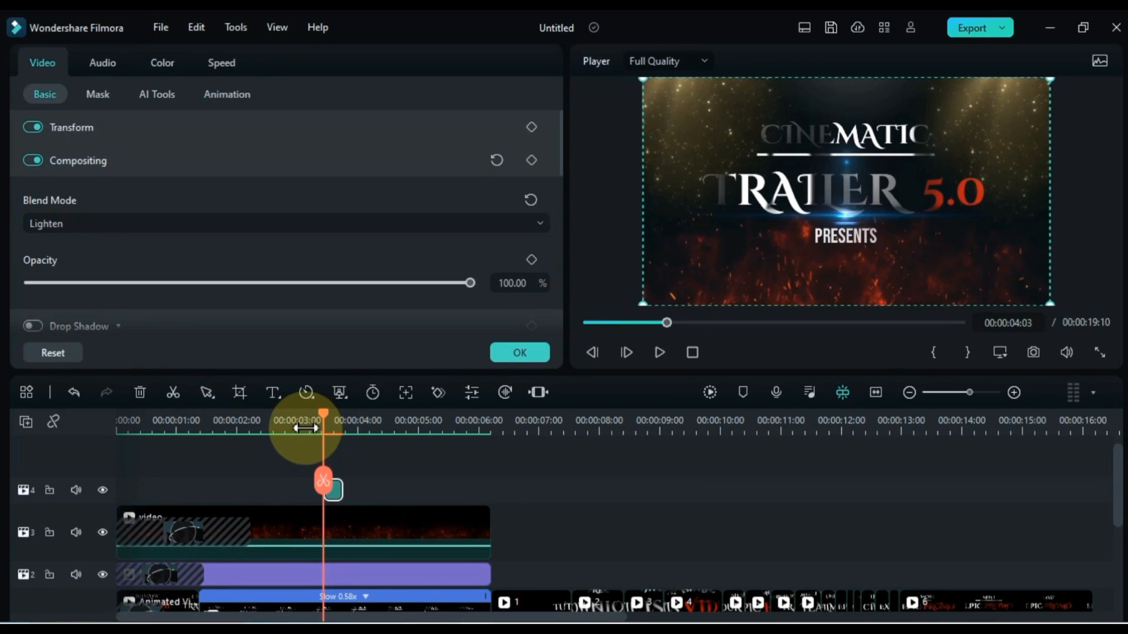
left_click(287, 428)
key("space")
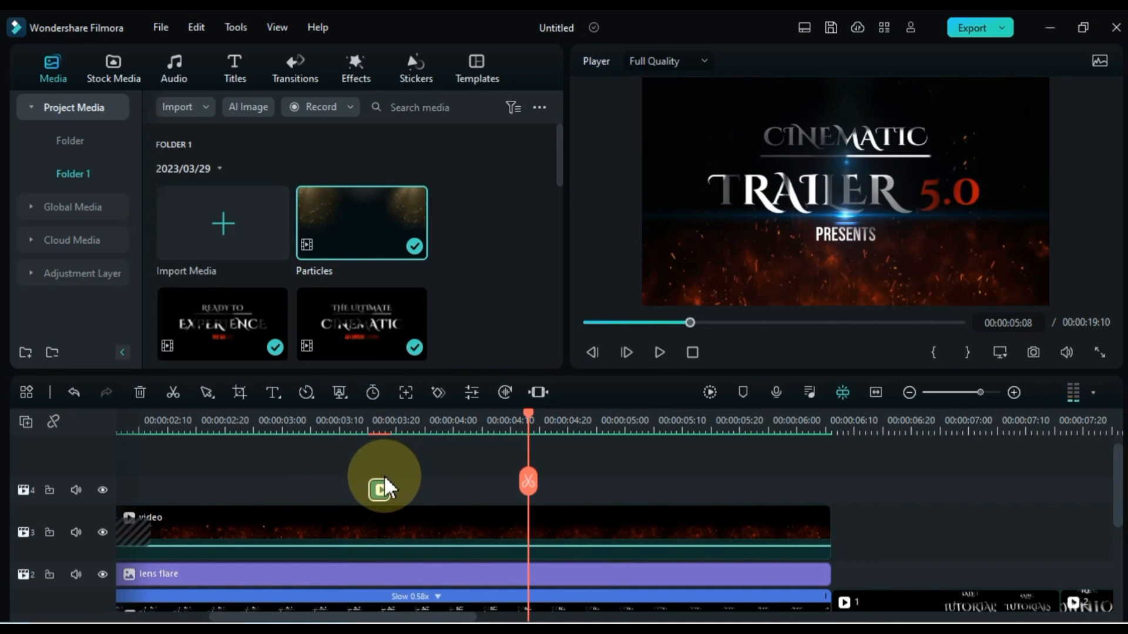
Copy the trimmed Particles clip and paste it on track 4 at 00:00:00:21, over the opening title.
right_click(383, 489)
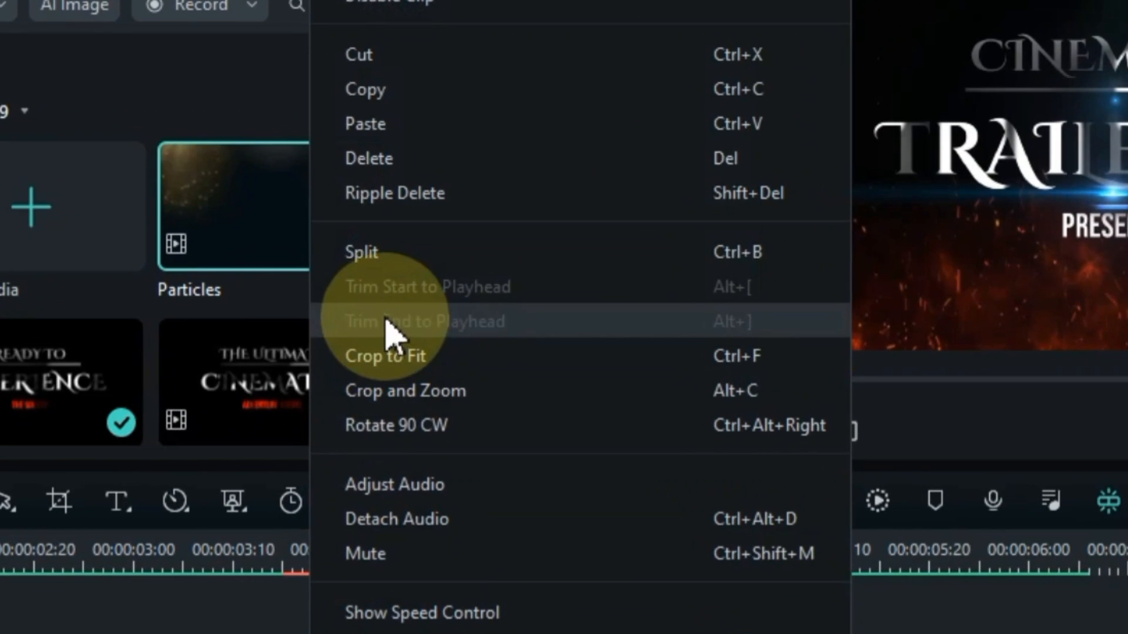
left_click(387, 96)
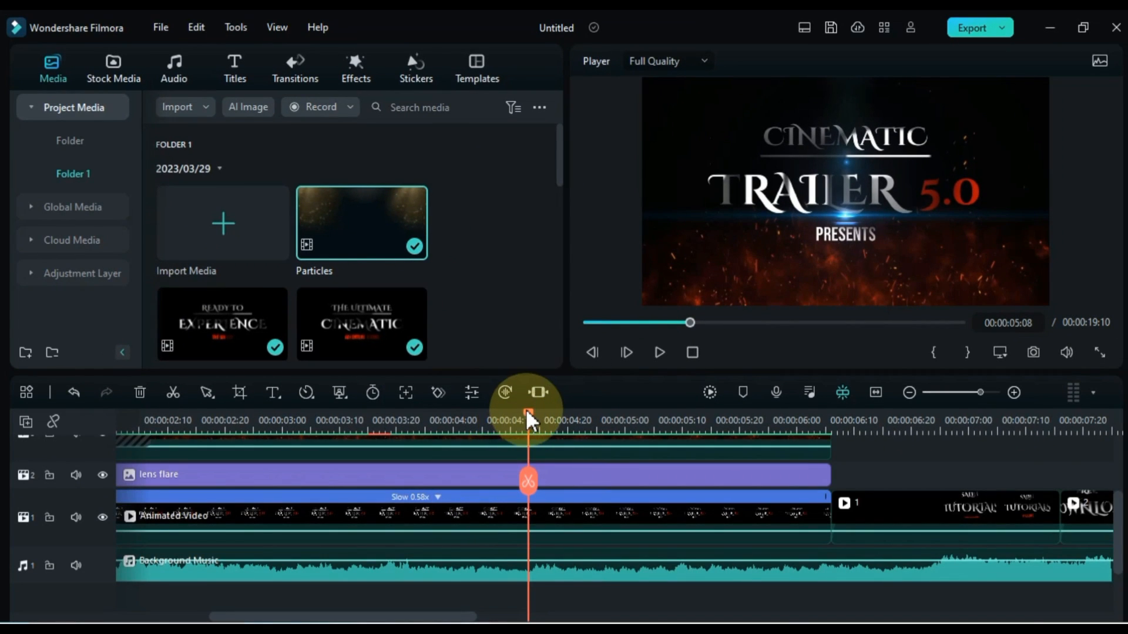
left_click_drag(527, 413, 53, 481)
scroll(428, 533, "up", 1)
key("space")
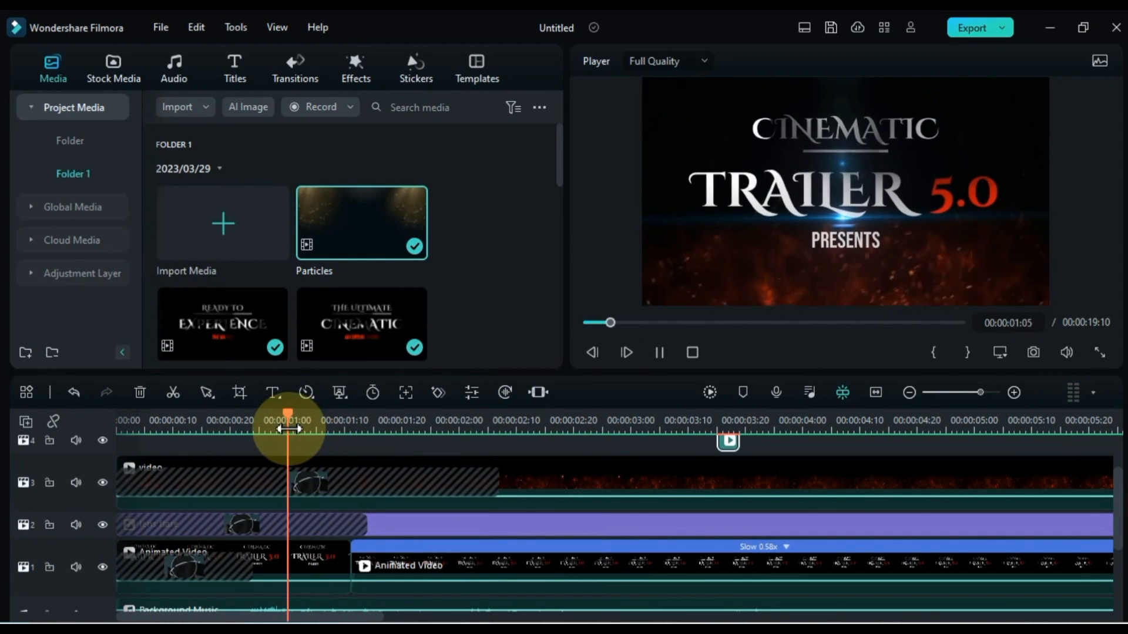
left_click(237, 427)
scroll(194, 505, "up", 2)
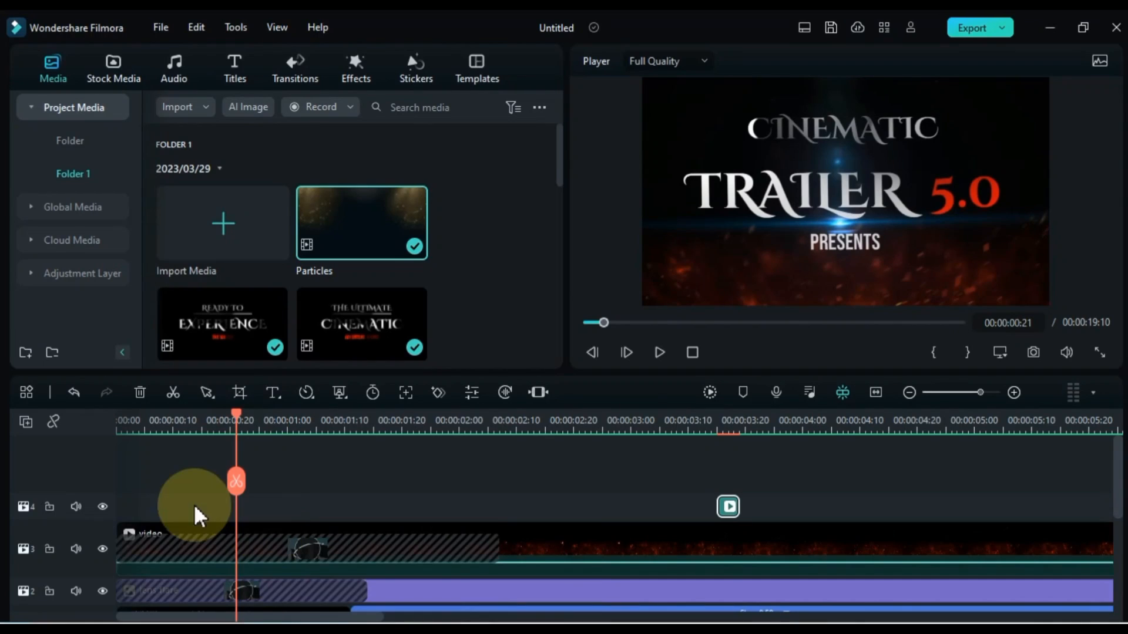
left_click(109, 500)
key("ctrl+v")
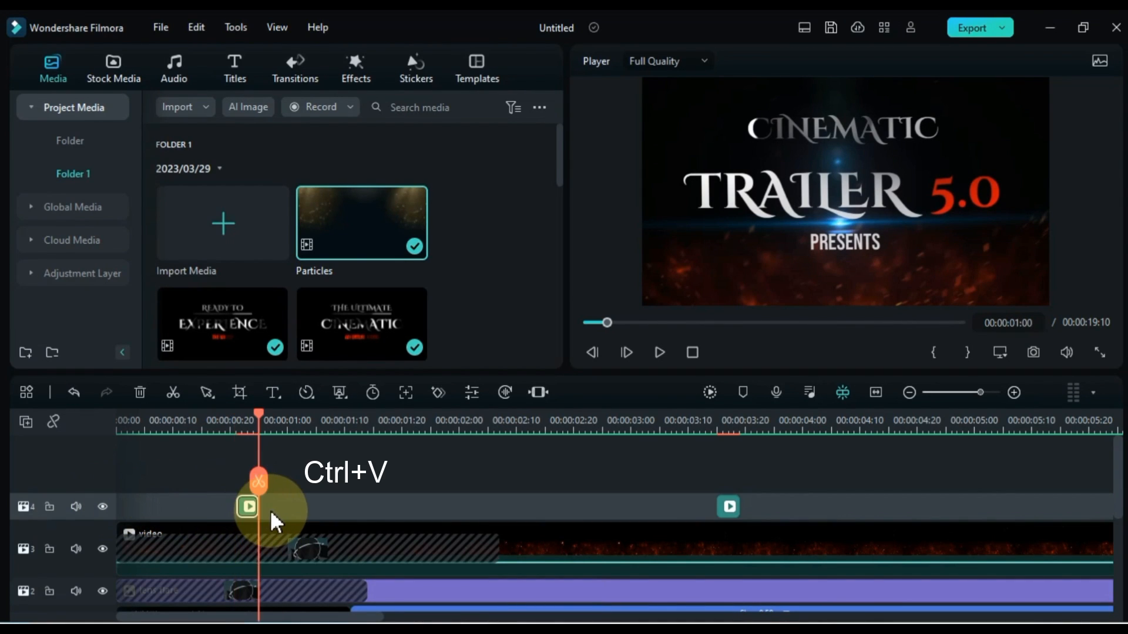
Play on to clip 1 and paste a Particles clip on track 4 at 00:00:08:03, where the music gets louder.
left_click(179, 423)
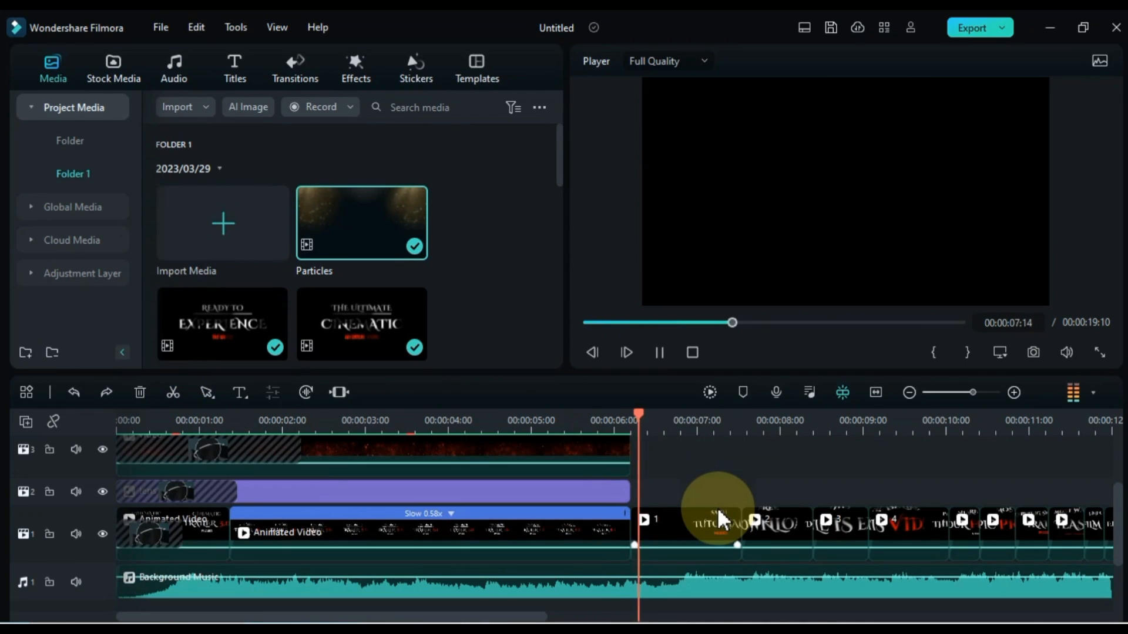
key("space")
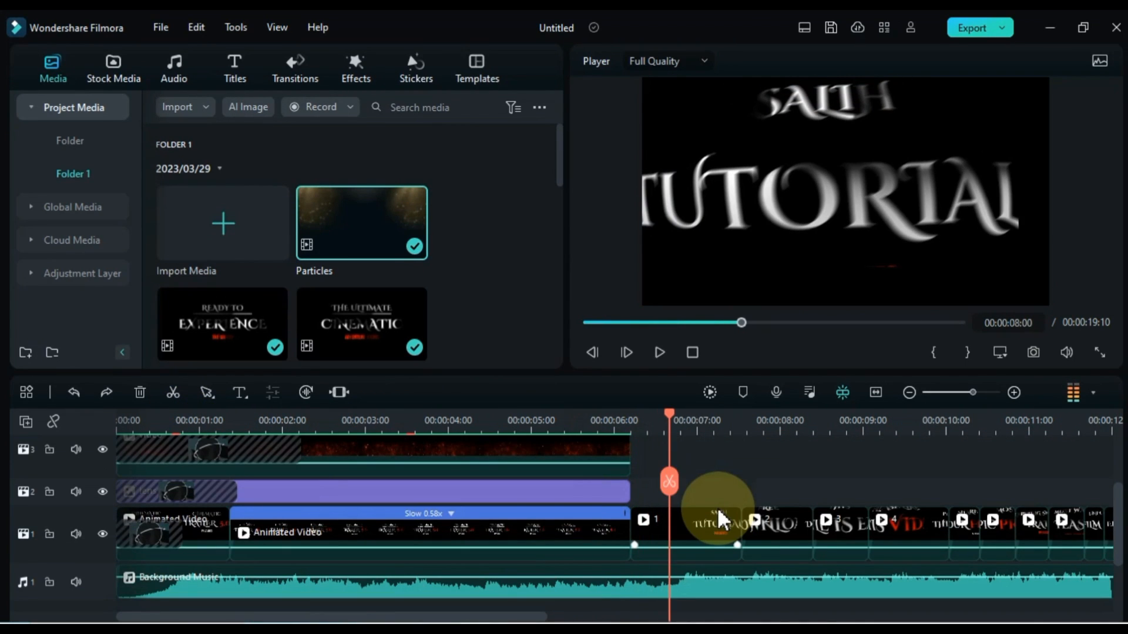
left_click(675, 415)
left_click_drag(675, 415, 678, 415)
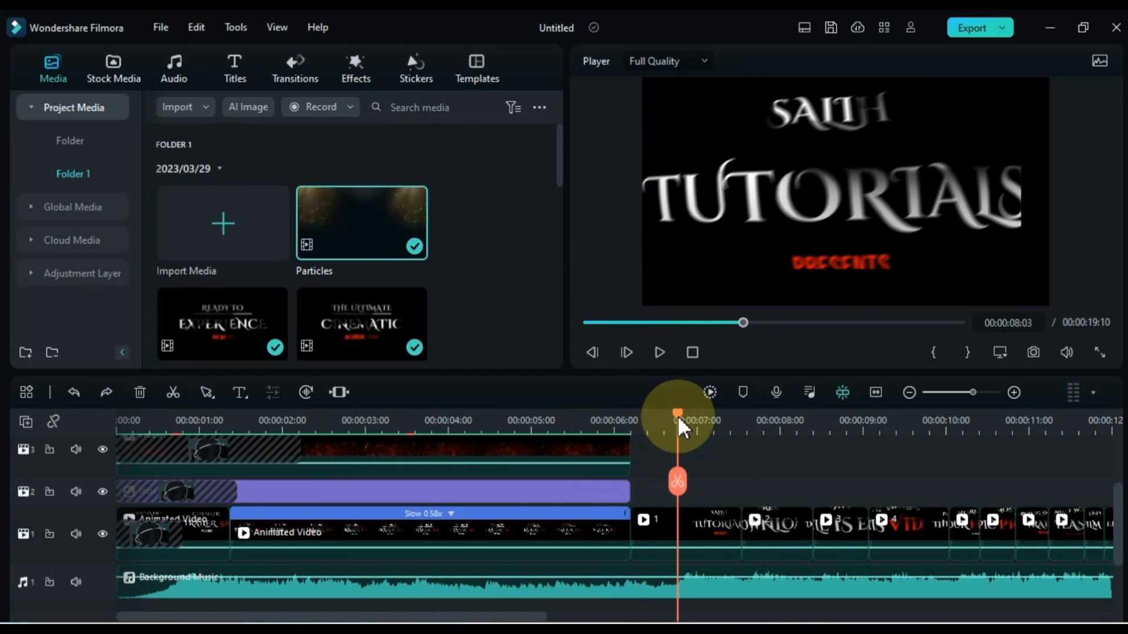
scroll(731, 481, "up", 2)
key("ctrl+v")
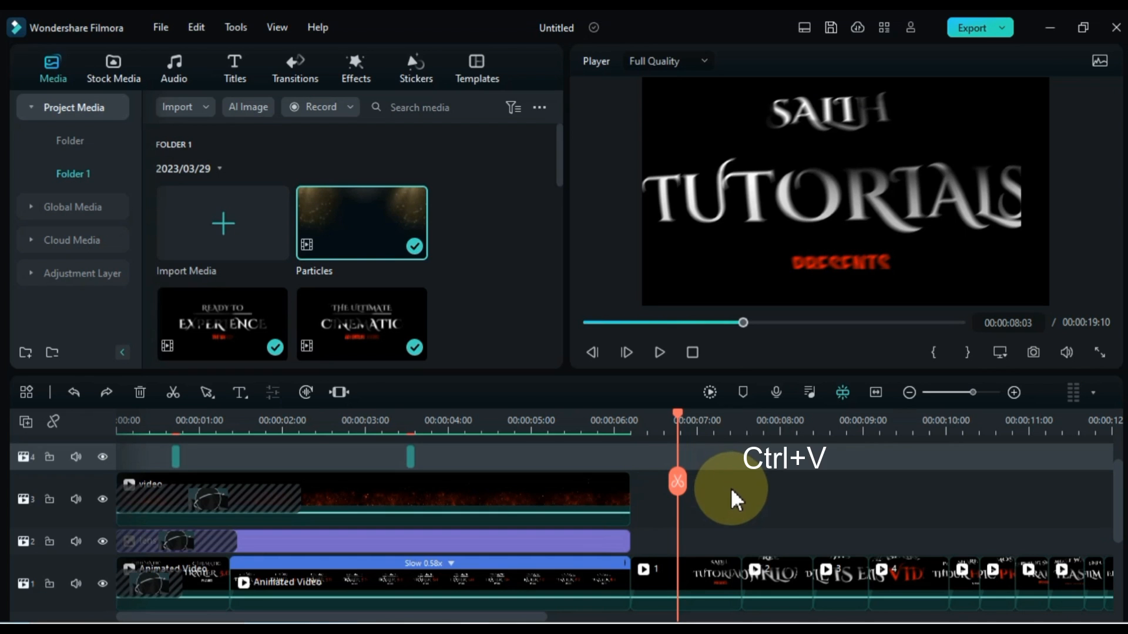
Play the title sequence, then add another short Particles clip on track 4 near the start of clip 2.
left_click(649, 421)
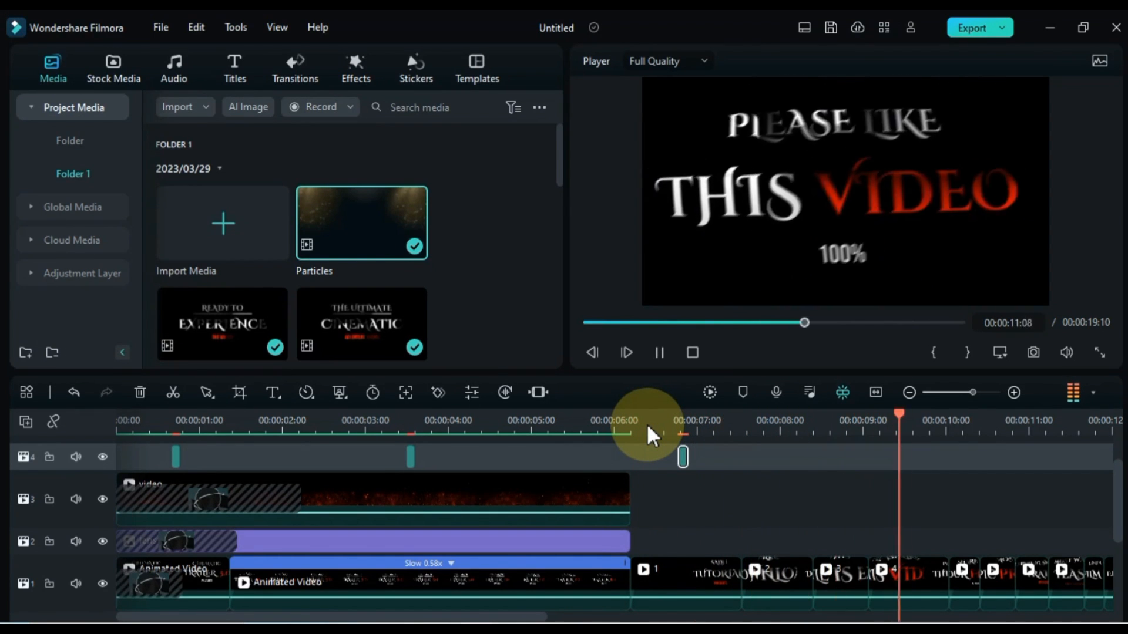
key("space")
left_click_drag(641, 617, 544, 616)
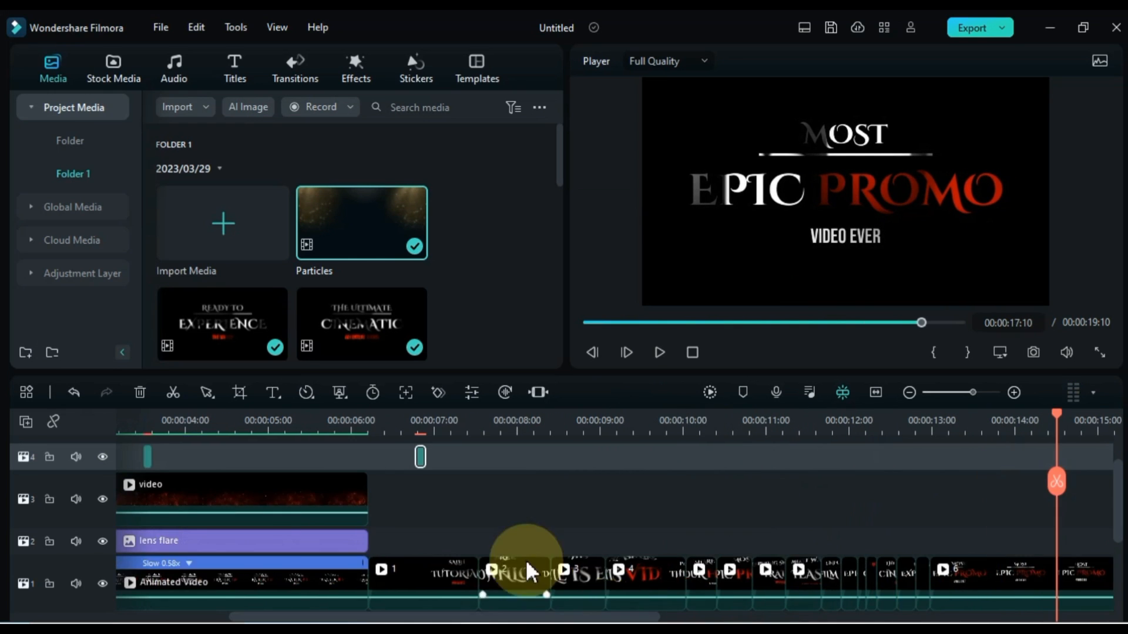
scroll(523, 529, "down", 1)
left_click(491, 421)
scroll(534, 480, "up", 1)
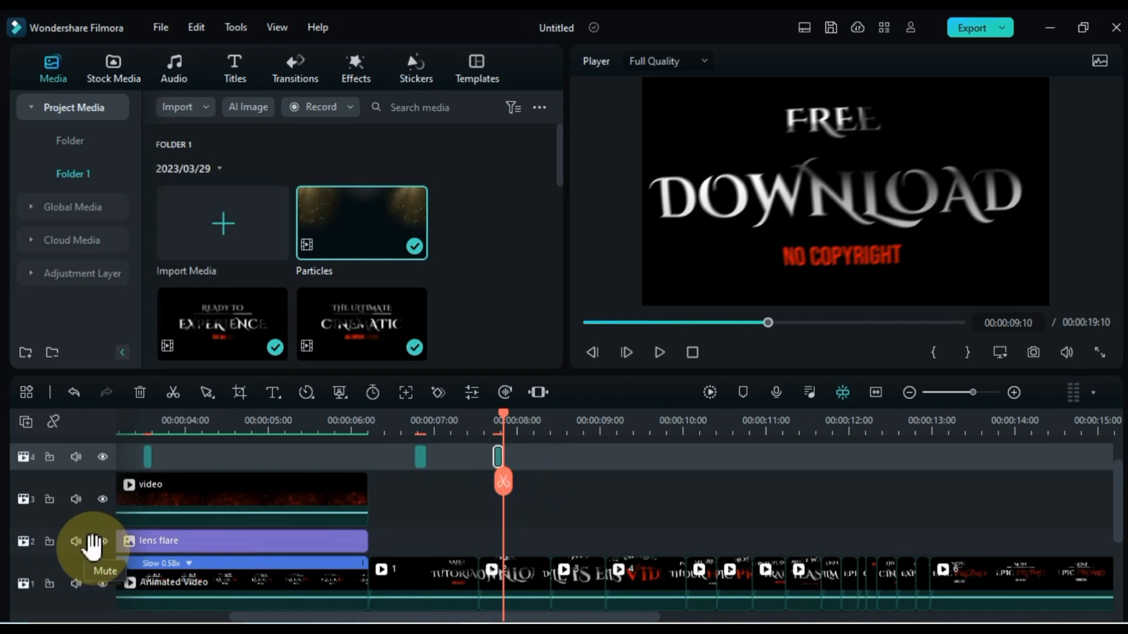
Paste short Particles clips on track 2 above clips 3 and 4 and the start of the following title.
scroll(587, 496, "down", 1)
left_click(559, 421)
key("ctrl+v")
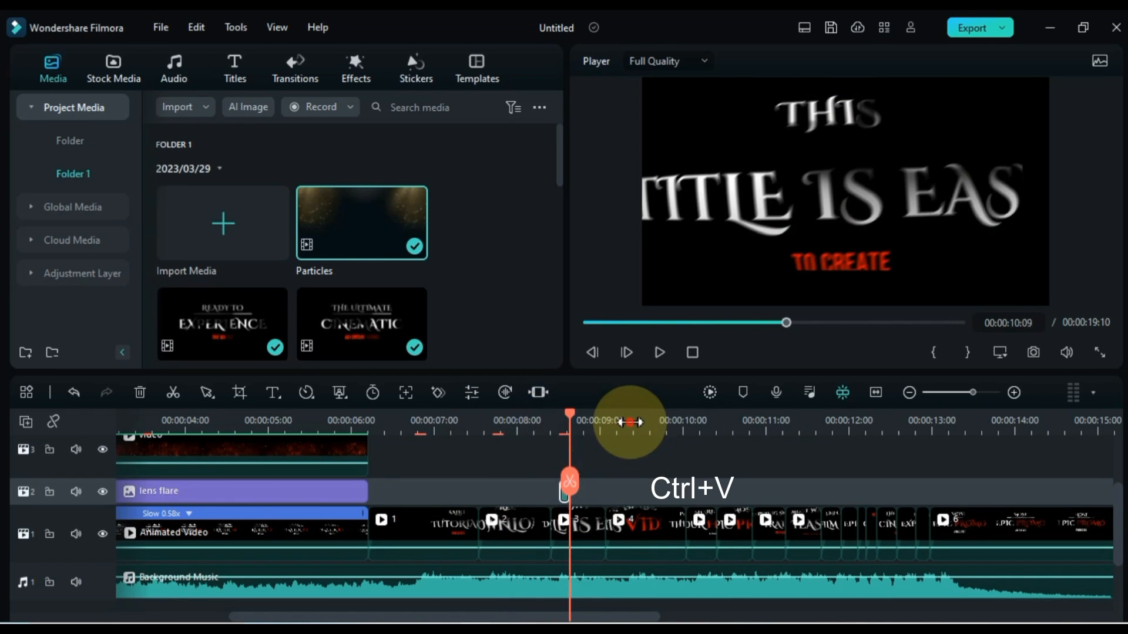
left_click(630, 422)
key("ctrl+v")
left_click(694, 431)
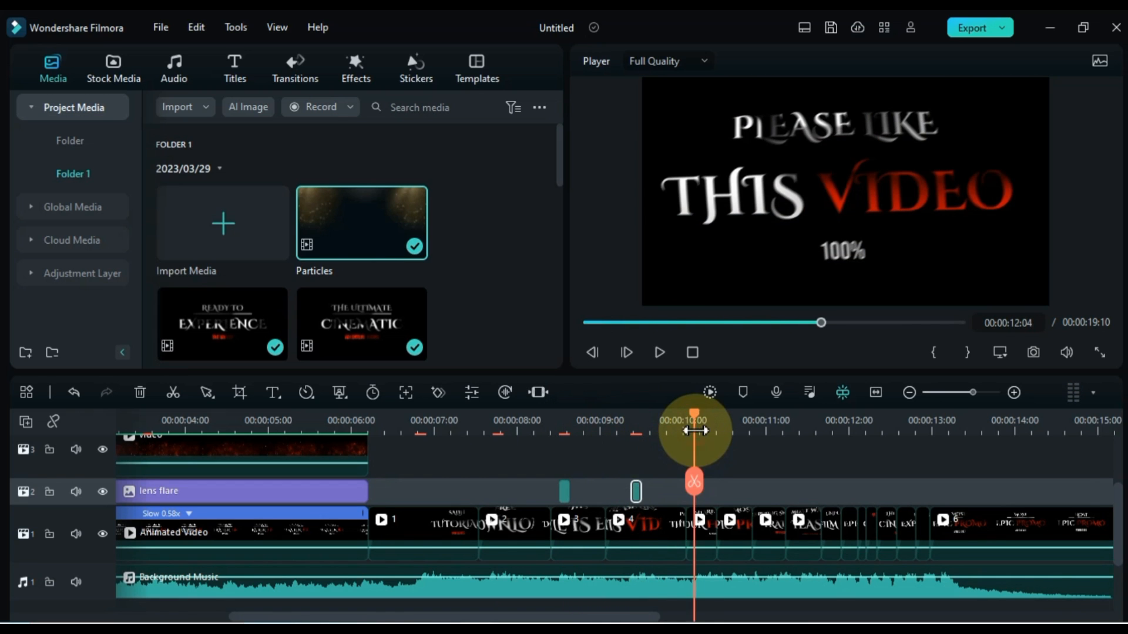
key("ctrl+v")
Paste further Particles clips on track 2 above the remaining short titles, up to the start of the last clip 6.
left_click(688, 424)
key("space")
key("space")
key("ctrl+v")
left_click_drag(752, 427, 978, 417)
left_click(722, 432)
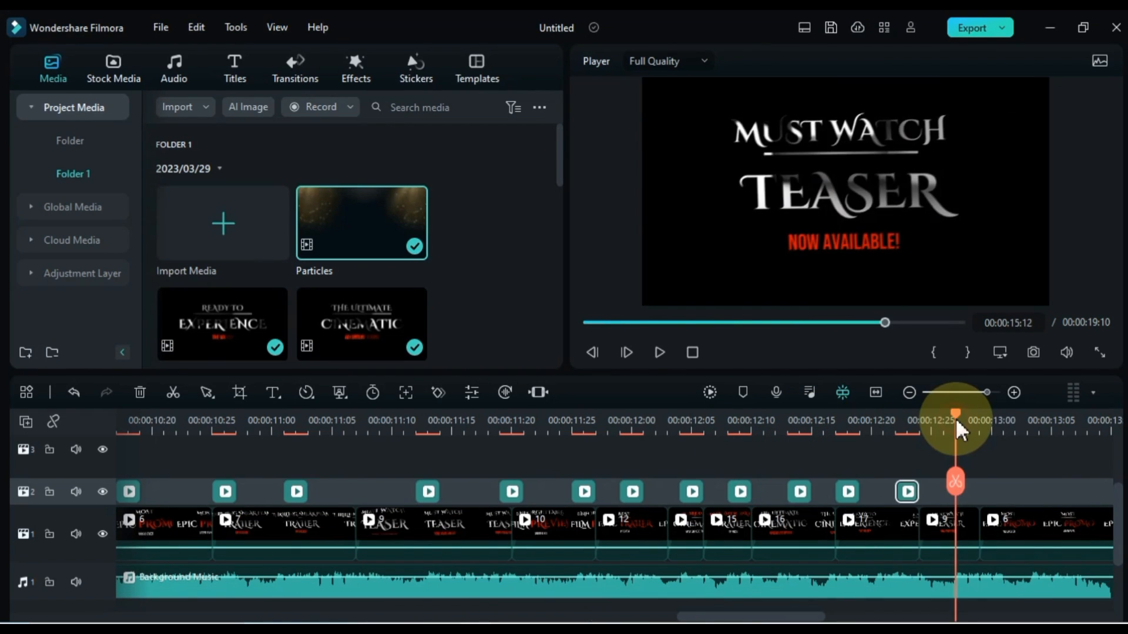
left_click_drag(955, 418, 989, 435)
left_click(1028, 433)
key("ctrl+v")
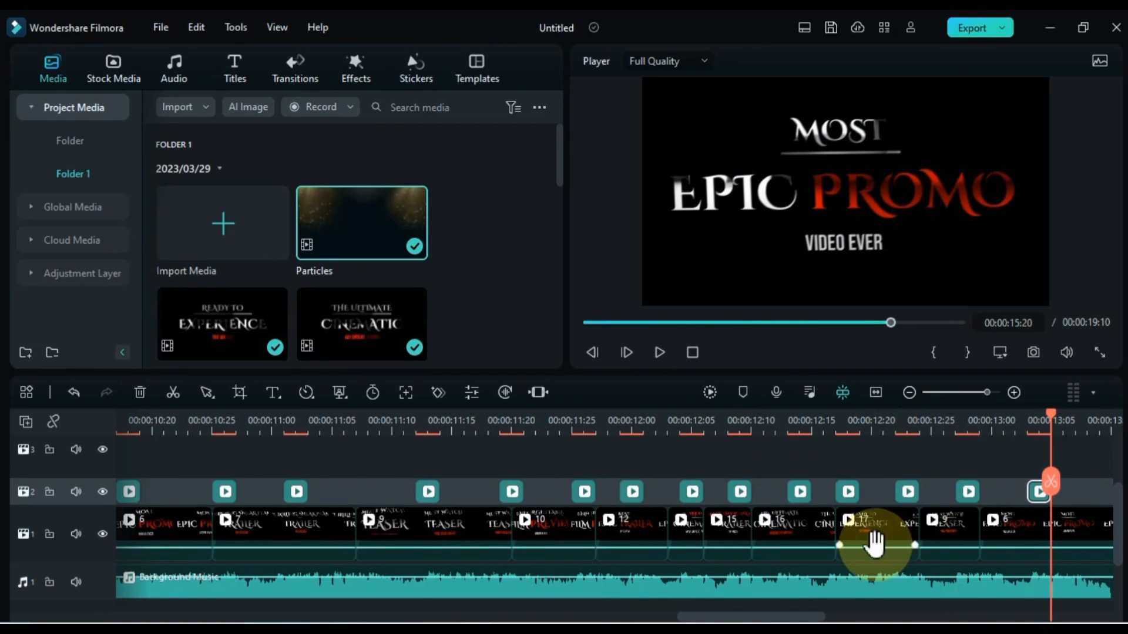
Play the whole sequence through from the beginning to review the beat-matched particle flashes.
scroll(776, 613, "down", 2)
left_click_drag(780, 614, 826, 614)
left_click(878, 397)
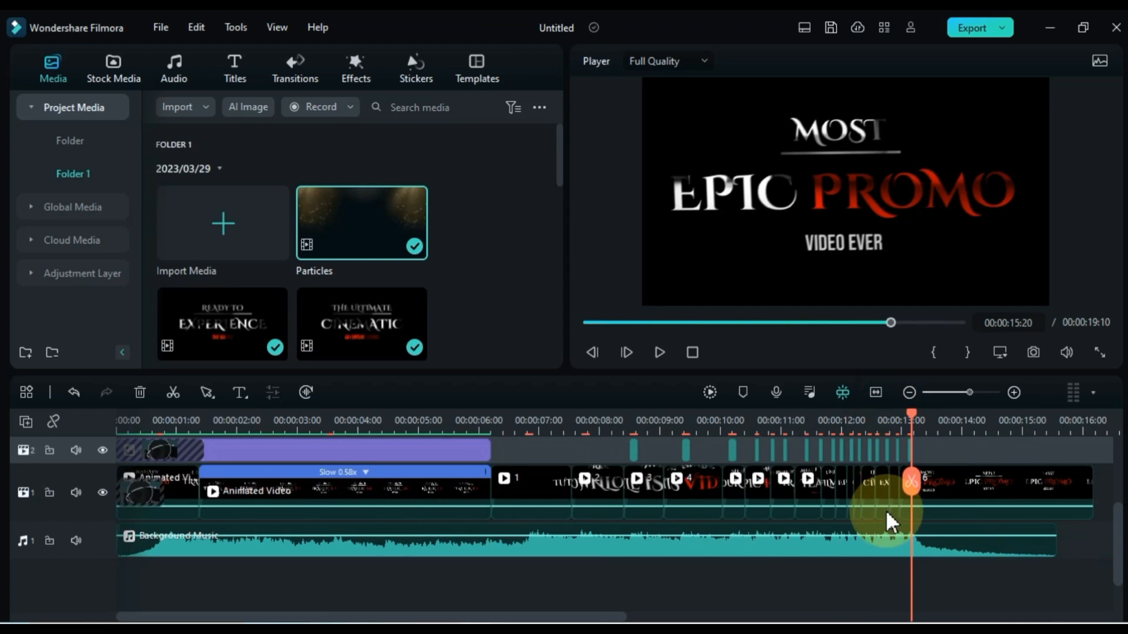
scroll(886, 509, "up", 3)
left_click_drag(912, 421, 1, 495)
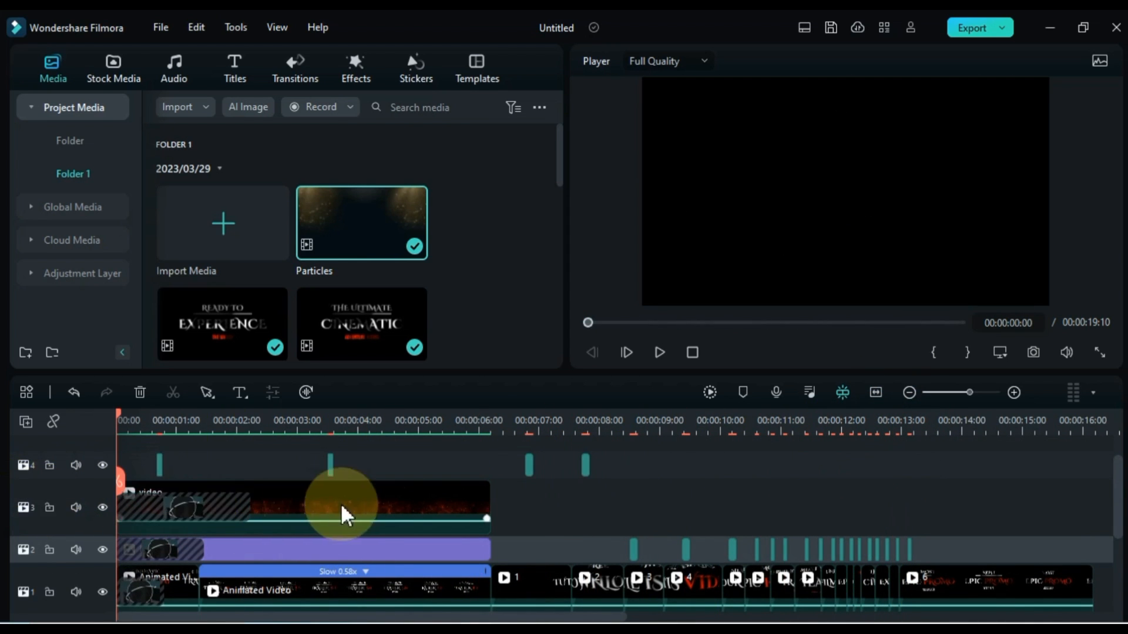
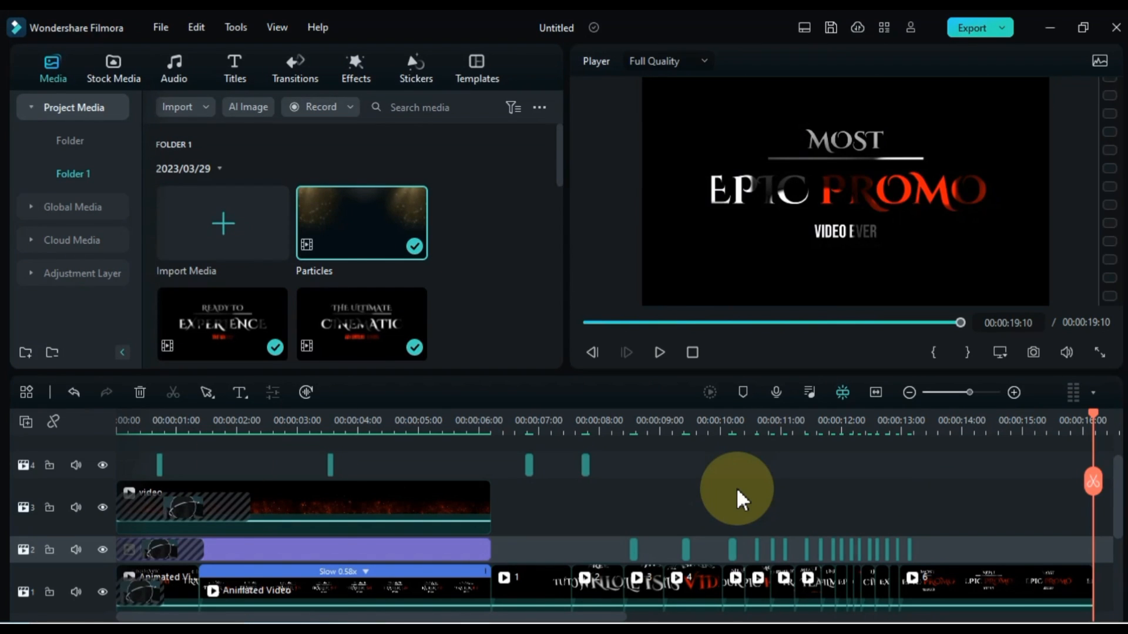
Extend the fire video clip on track 3 to the end of the last title clip 6.
key("Home")
left_click(439, 500)
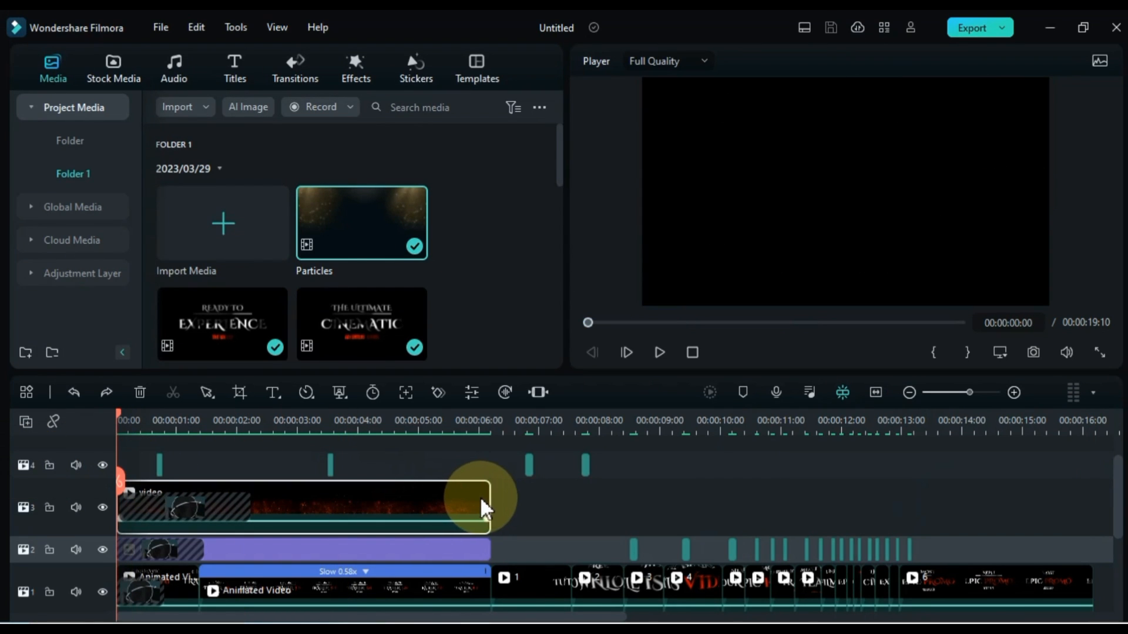
left_click_drag(484, 498, 1086, 489)
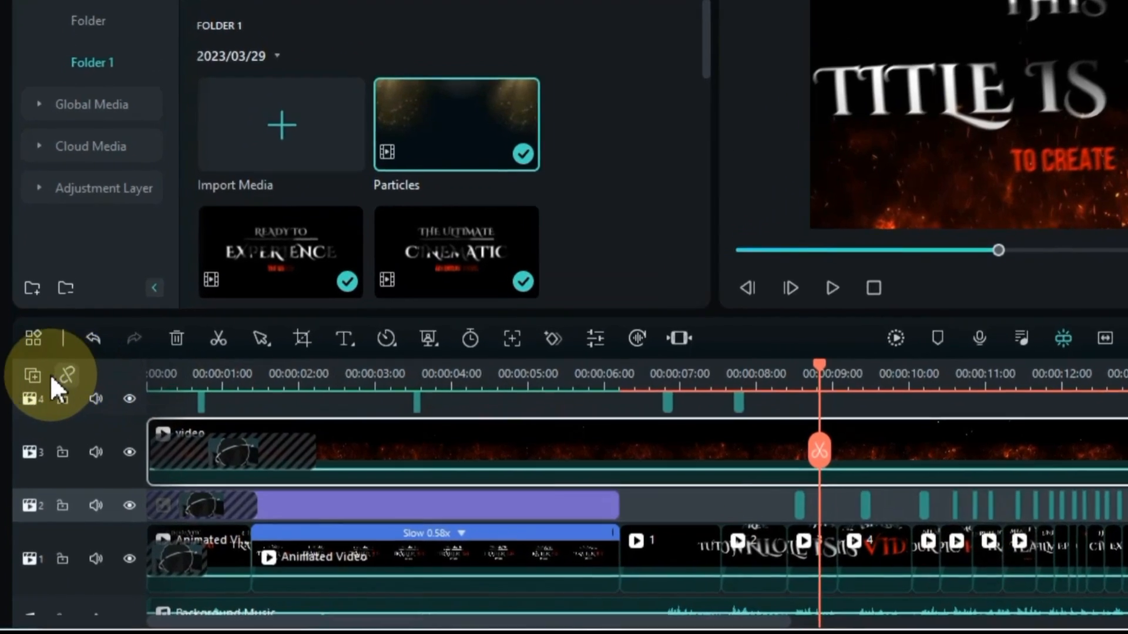
Use the Track Manager to add 1 video track with the placement Below Track 2.
left_click(27, 422)
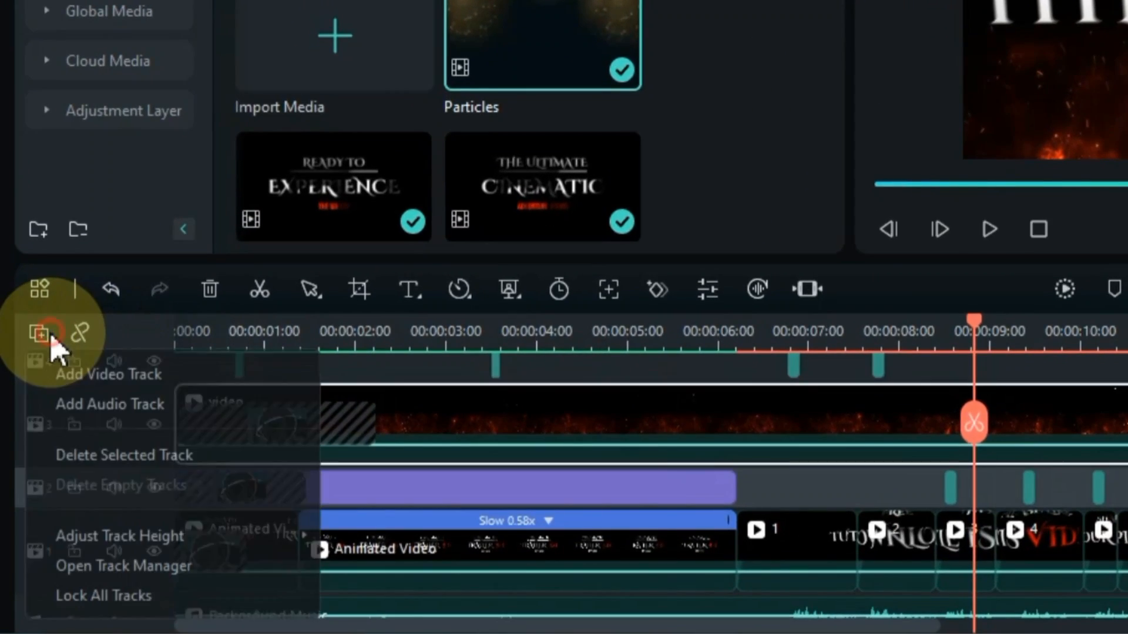
left_click(155, 560)
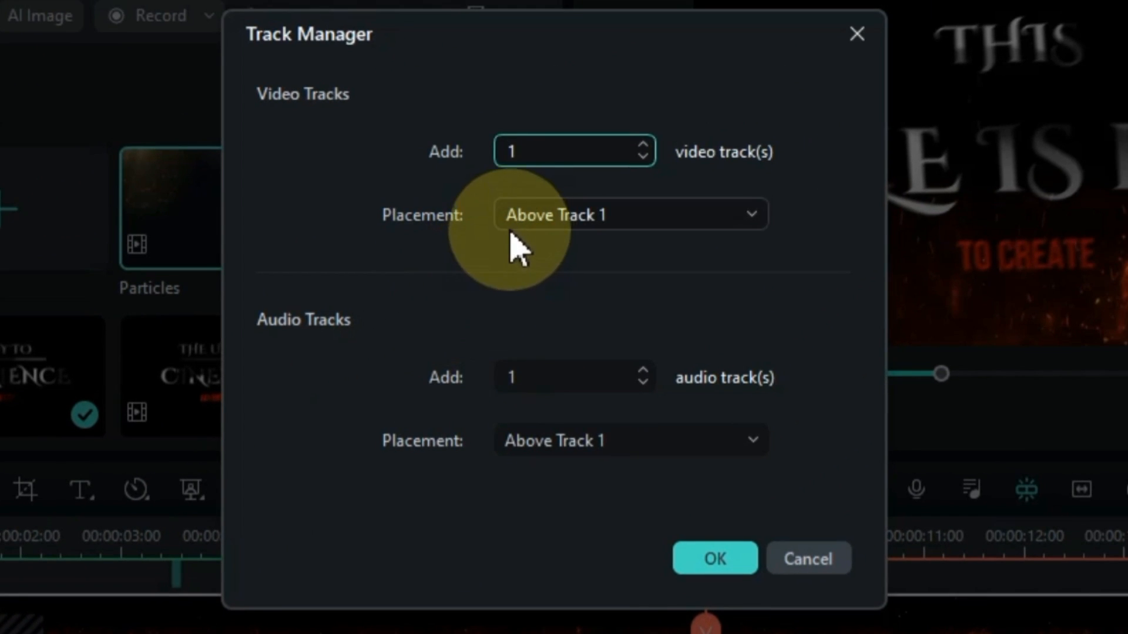
left_click(541, 218)
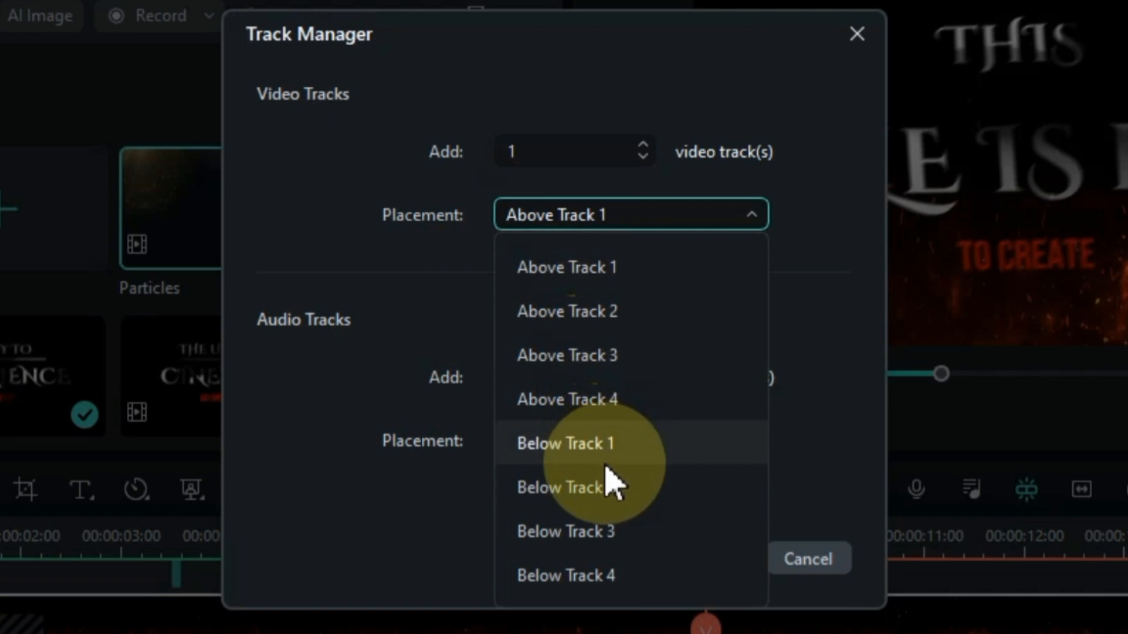
left_click(609, 487)
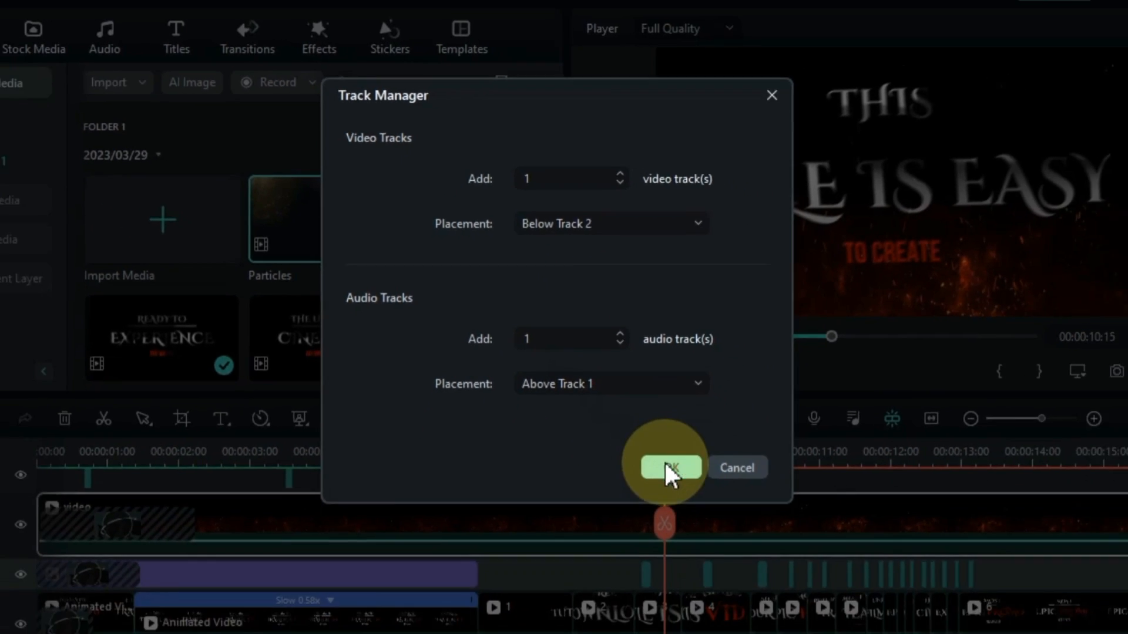
left_click(717, 559)
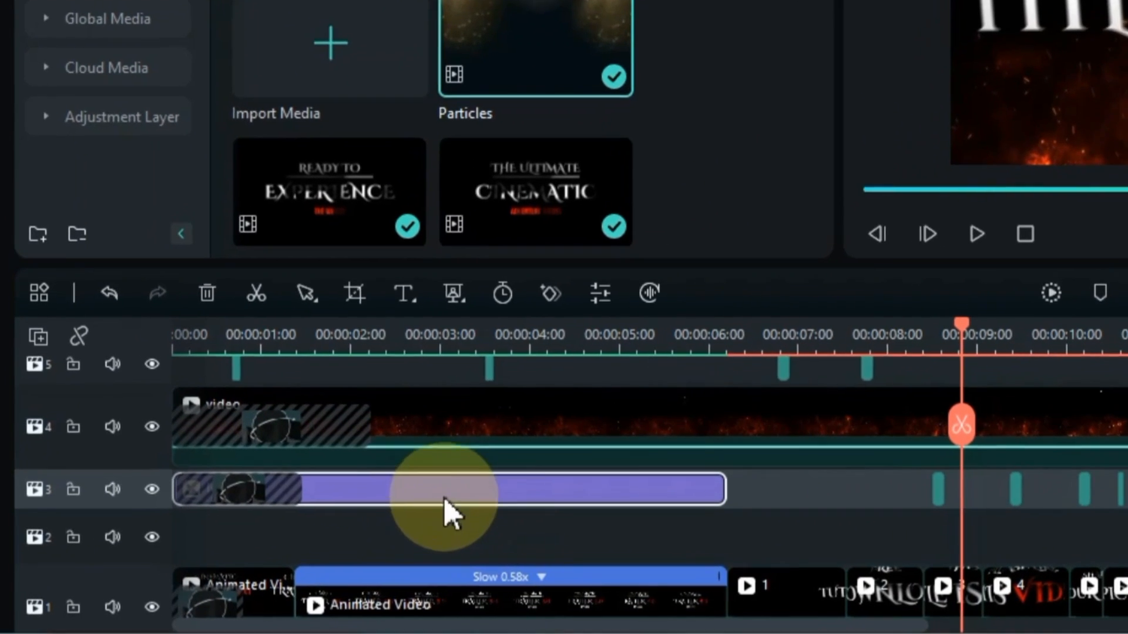
Move the lens flare clip down to the empty track 2 at 00:00:00:00 and extend it to the end of the last title.
left_click_drag(307, 539, 304, 548)
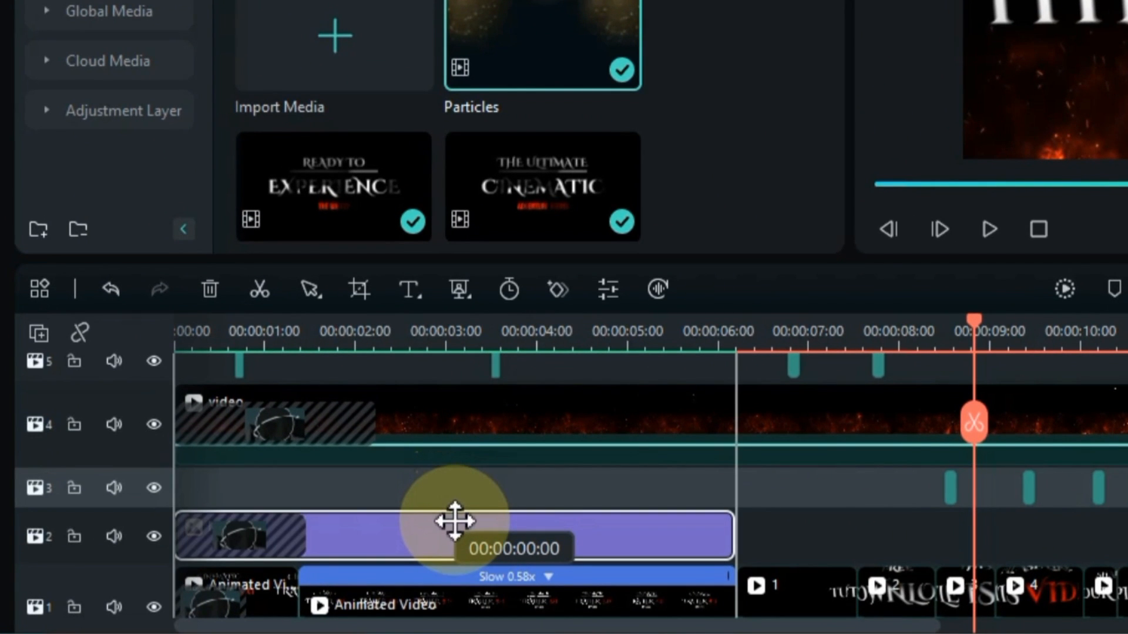
left_click_drag(455, 521, 463, 531)
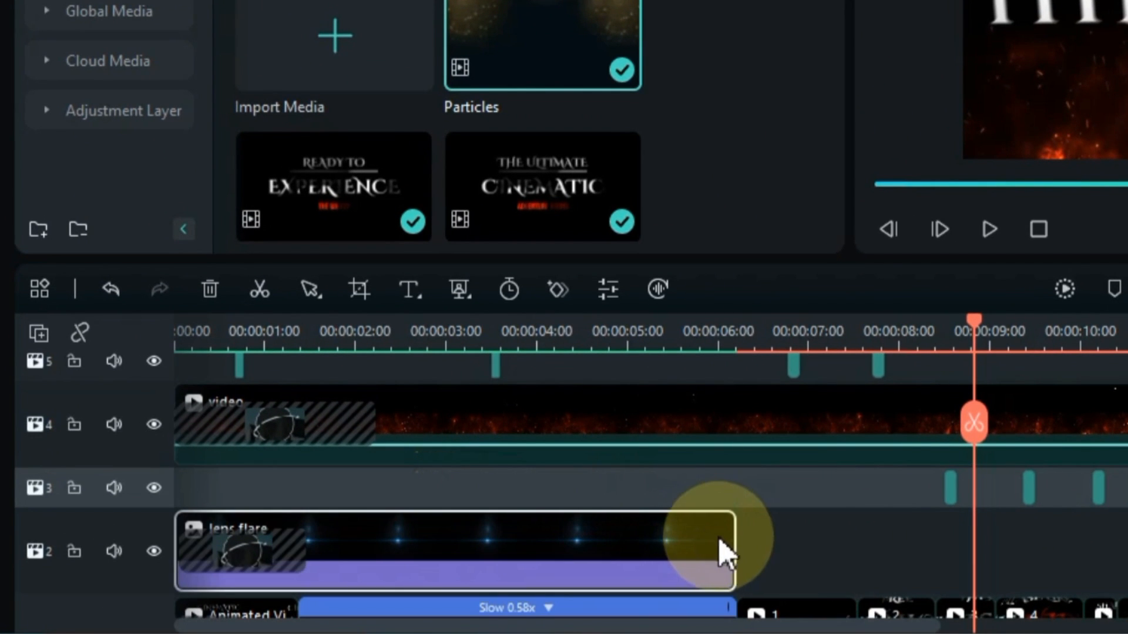
left_click_drag(724, 555, 1090, 564)
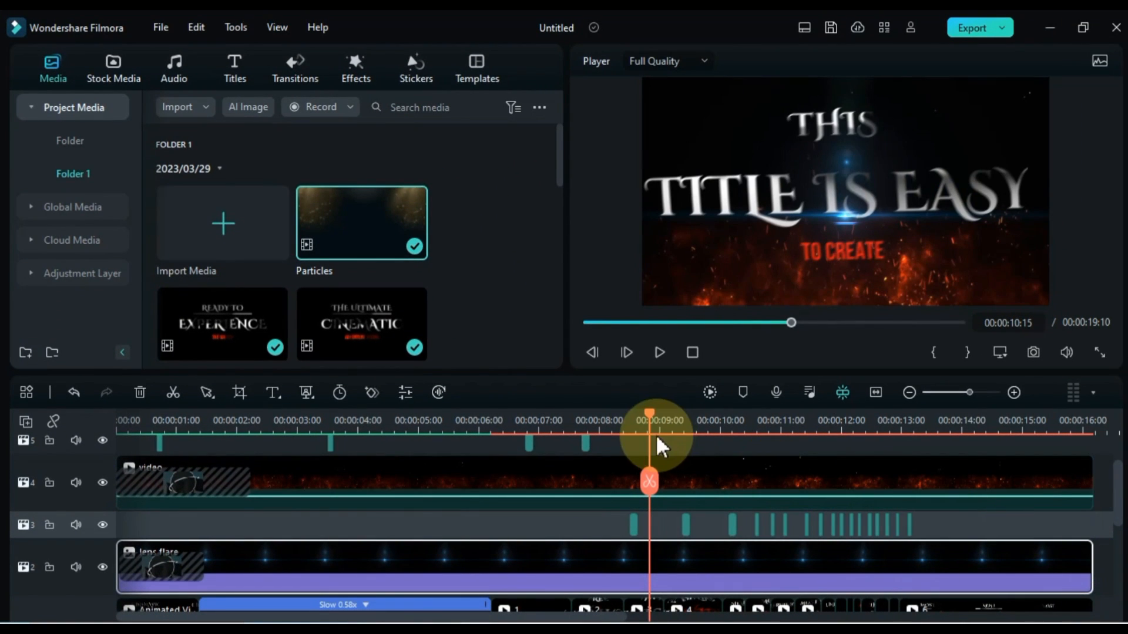
left_click_drag(647, 413, 80, 432)
left_click_drag(253, 438, 498, 491)
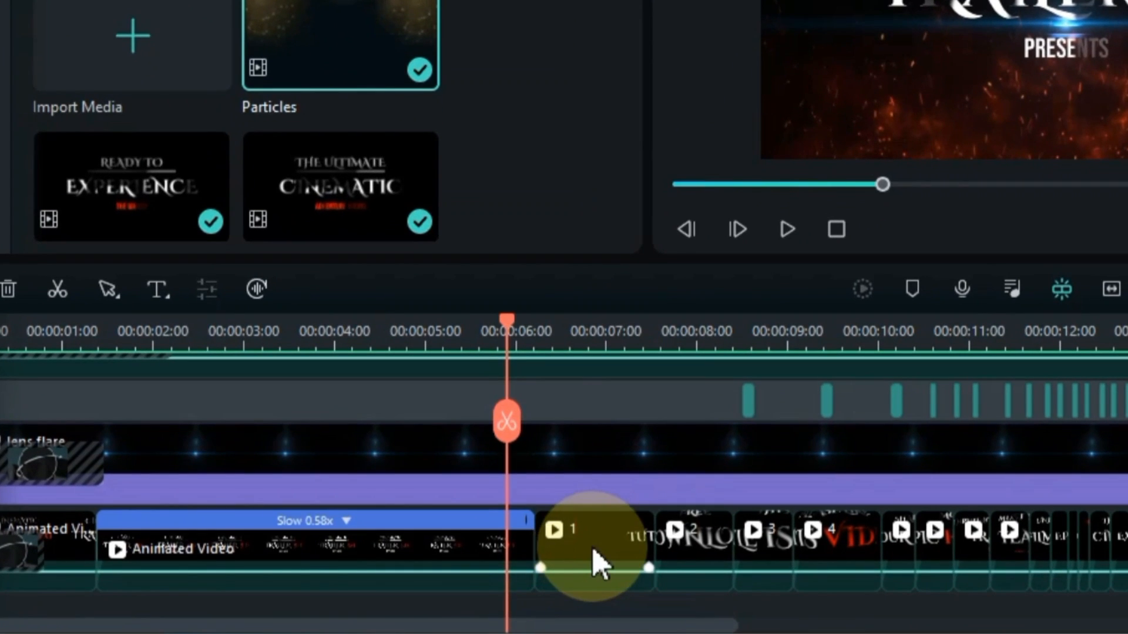
Split the lens flare clip on track 2 at the starts of title clips 1, 2 and 3.
left_click(530, 587)
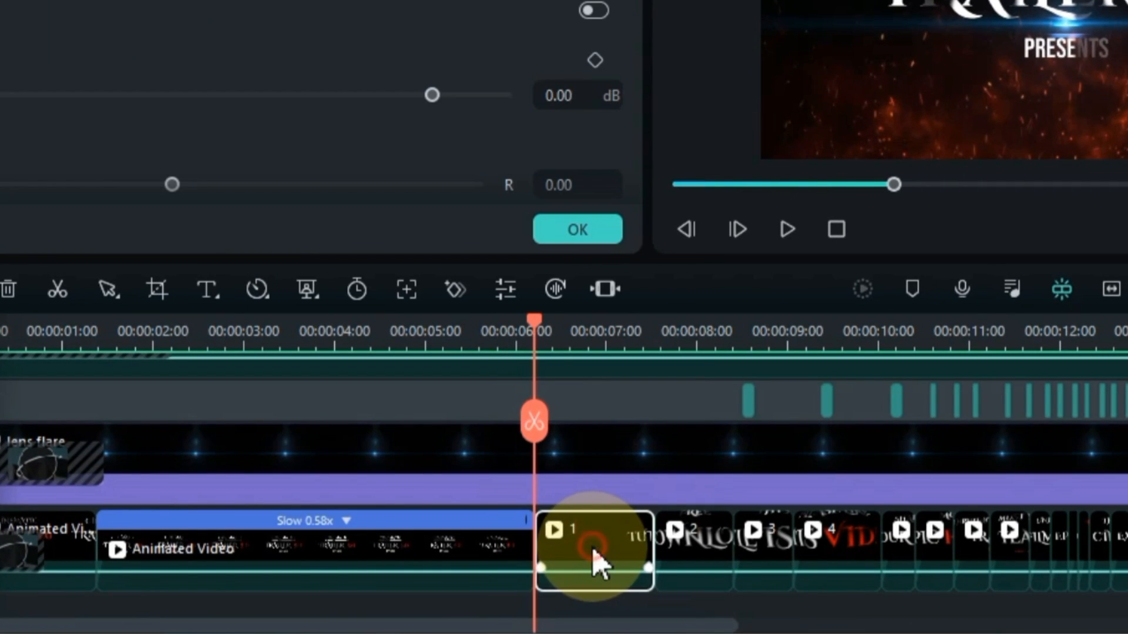
left_click(594, 477)
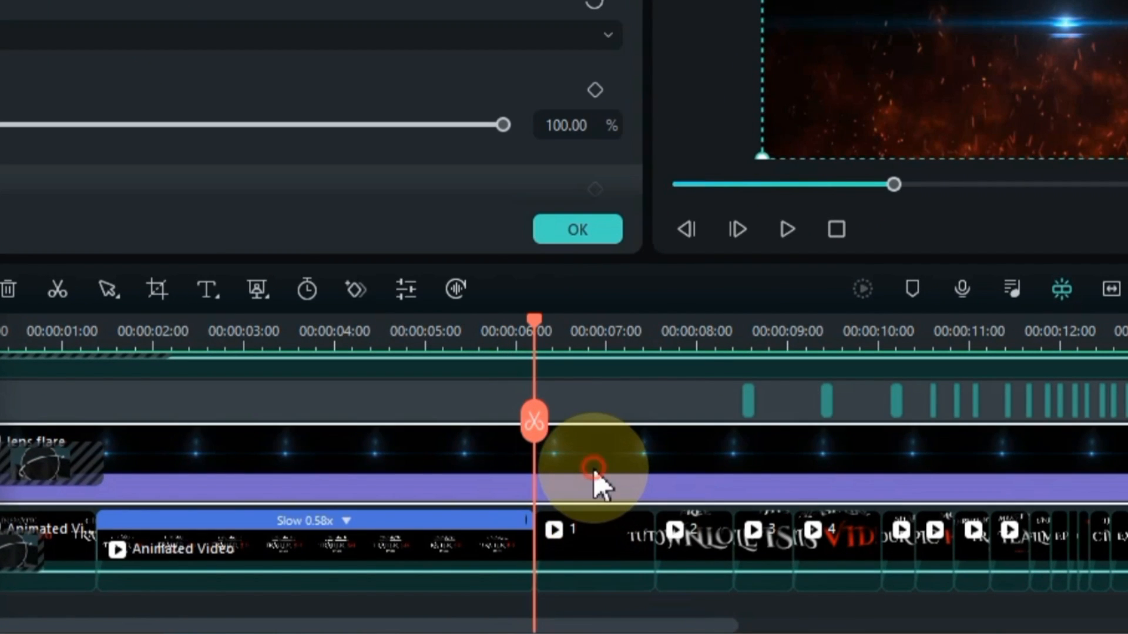
left_click(534, 420)
left_click(685, 532)
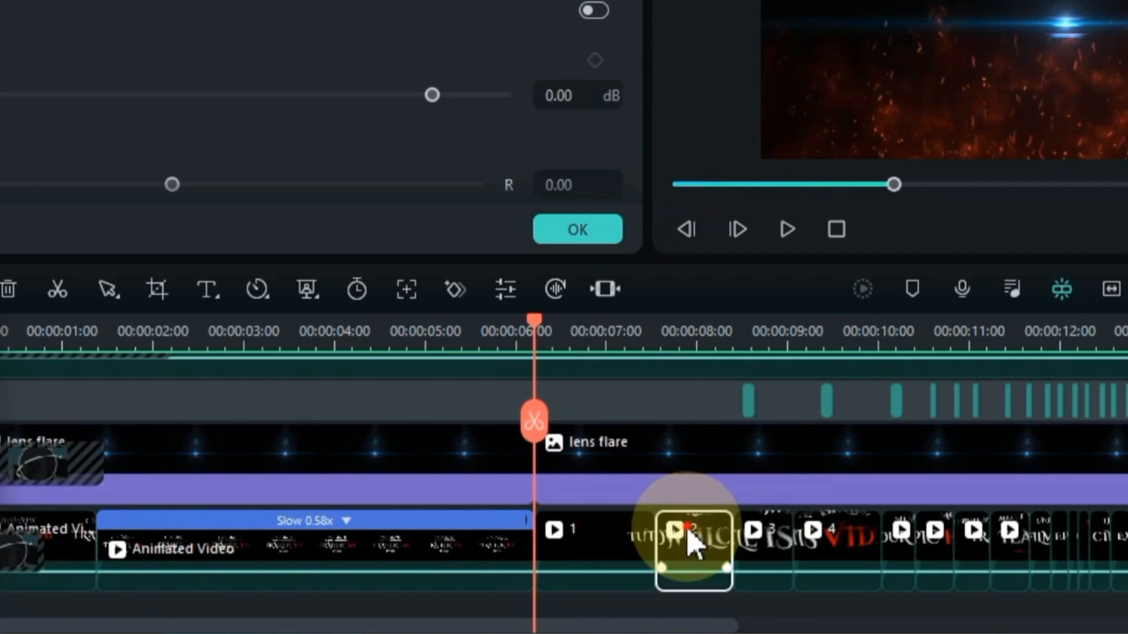
left_click(702, 482)
key("ctrl+b")
left_click(761, 532)
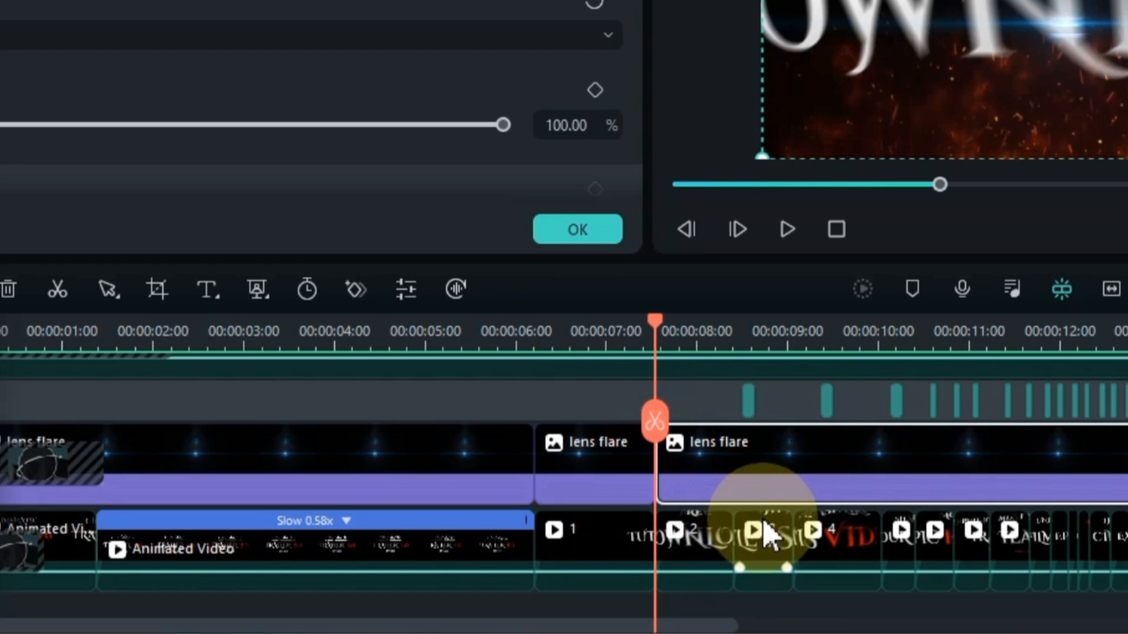
left_click(752, 464)
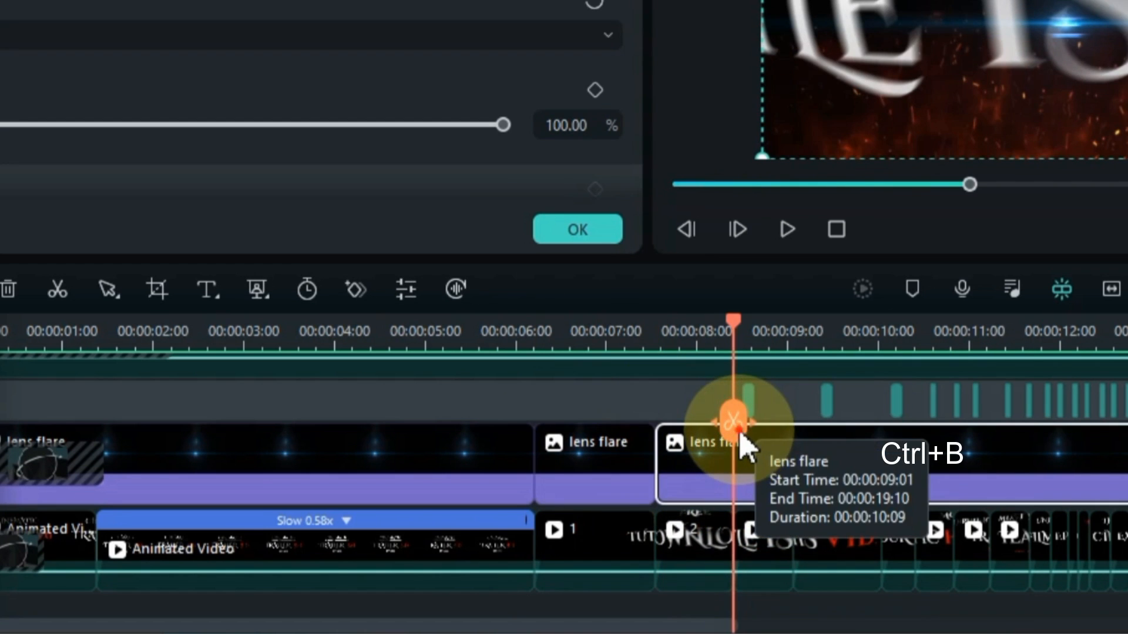
key("ctrl+b")
Split the lens flare clip at the starts of title clips 4, 5, 6 and 7.
left_click(820, 520)
left_click(800, 445)
key("ctrl+b")
left_click(897, 537)
left_click(917, 462)
key("ctrl+b")
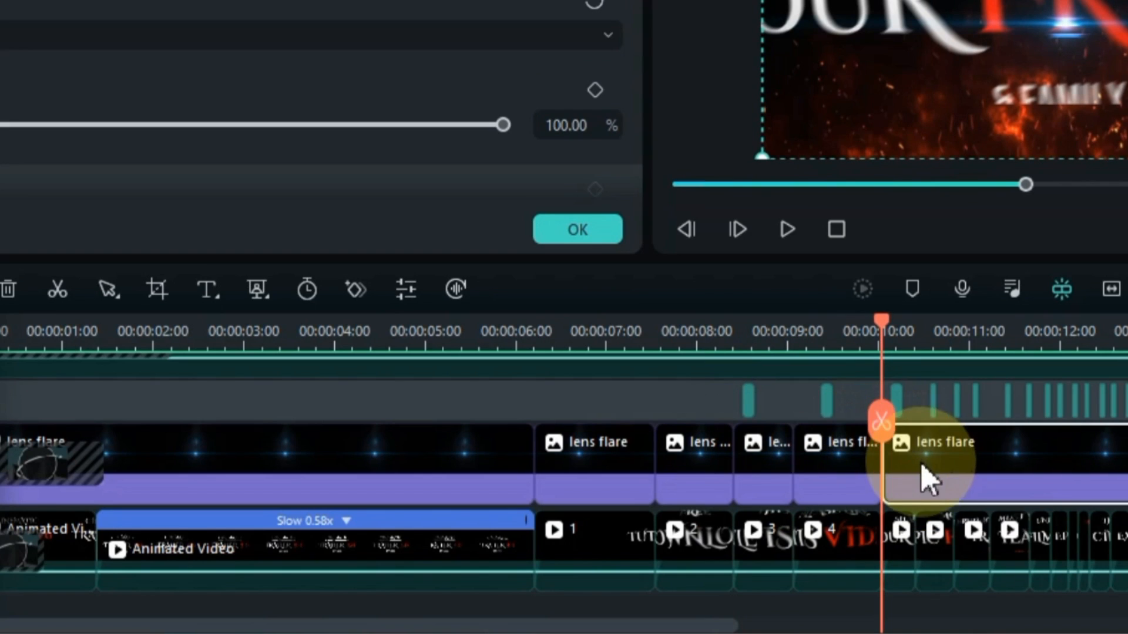
left_click(934, 536)
left_click(940, 486)
key("ctrl+b")
left_click(973, 540)
left_click(979, 470)
key("ctrl+b")
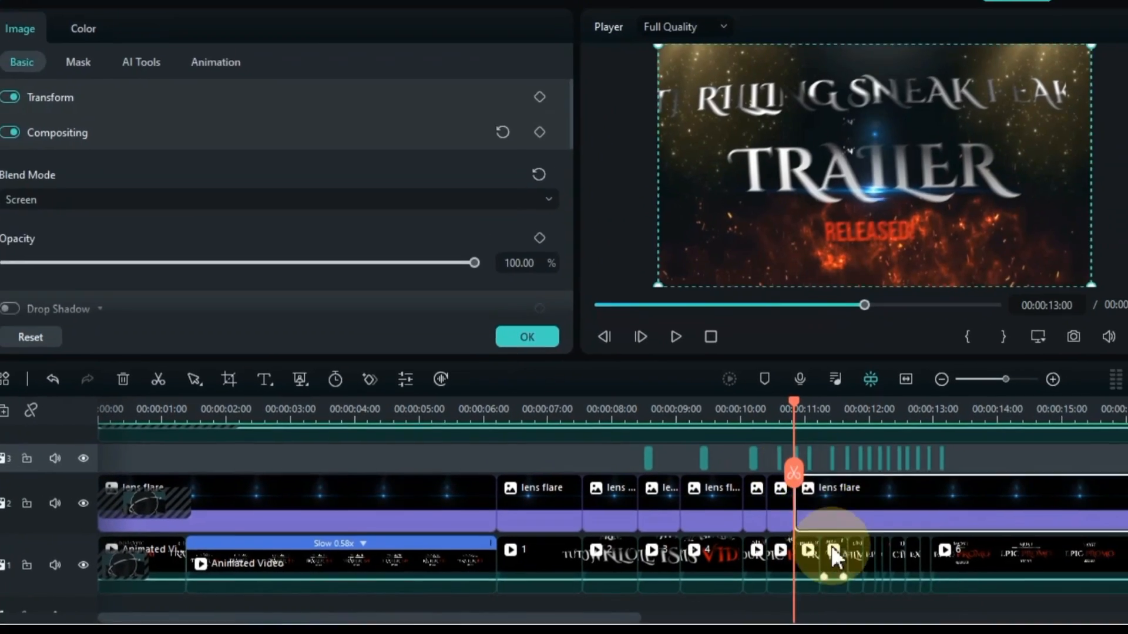
Split the lens flare clip at the starts of title clips 9 and 10.
left_click(1009, 534)
left_click(996, 438)
left_click(796, 482)
left_click(832, 555)
left_click(837, 517)
left_click(821, 482)
Split the lens flare clip at the start of each short title following clip 10, up to the start of clip 16.
left_click(1014, 393)
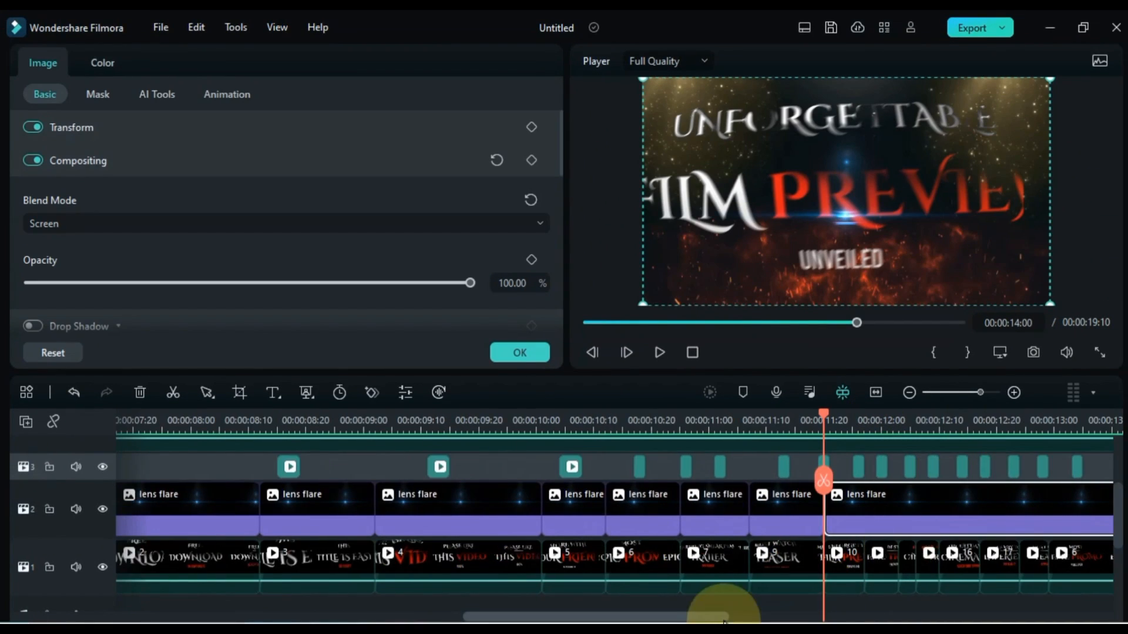
left_click_drag(707, 616, 801, 618)
left_click(521, 538)
left_click(537, 511)
left_click(555, 540)
left_click(555, 480)
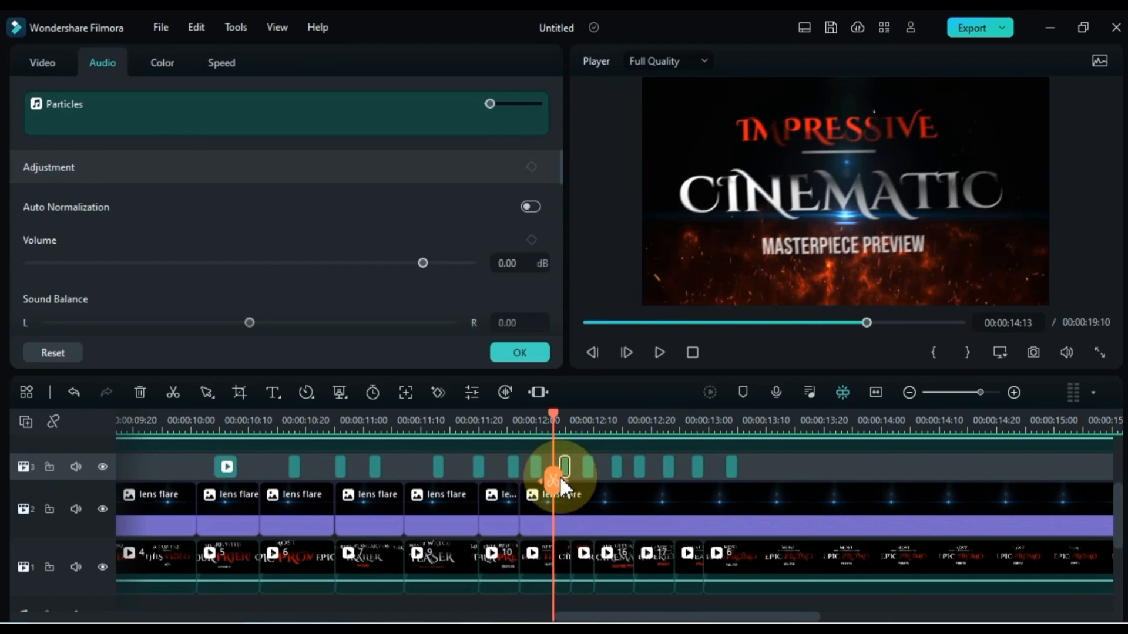
left_click(572, 541)
left_click(581, 527)
left_click(572, 481)
left_click(594, 542)
left_click(599, 520)
left_click(596, 481)
Split the lens flare clip at the starts of title clip 17, the title after it and the last clip 6.
left_click(635, 540)
left_click(638, 520)
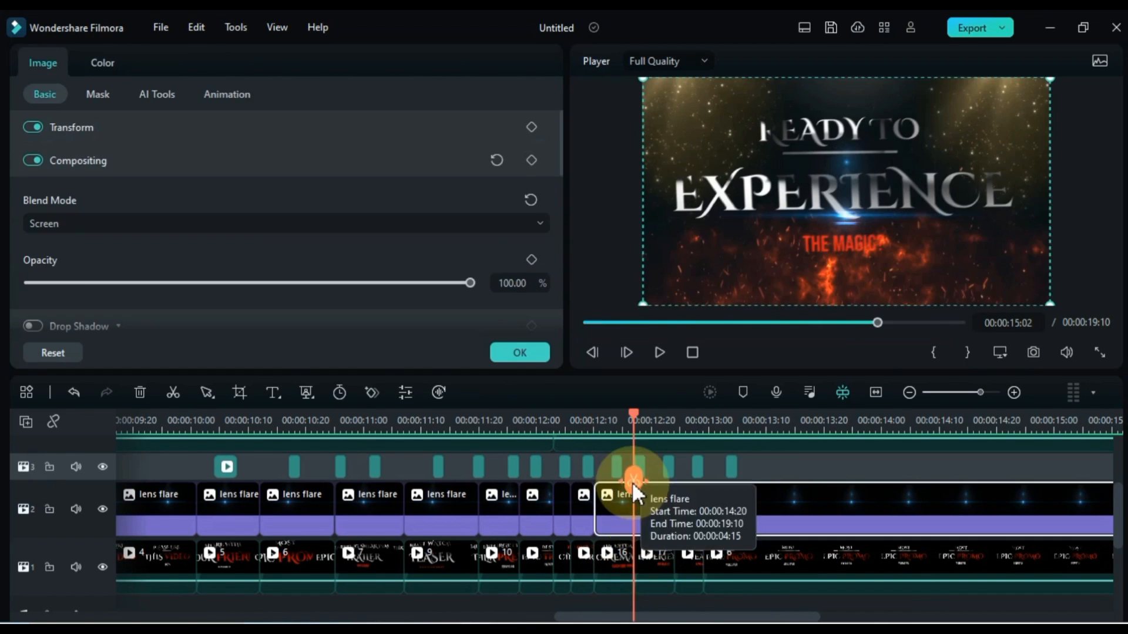
left_click(634, 482)
left_click(675, 539)
left_click(676, 482)
left_click(704, 540)
left_click(712, 515)
left_click(703, 482)
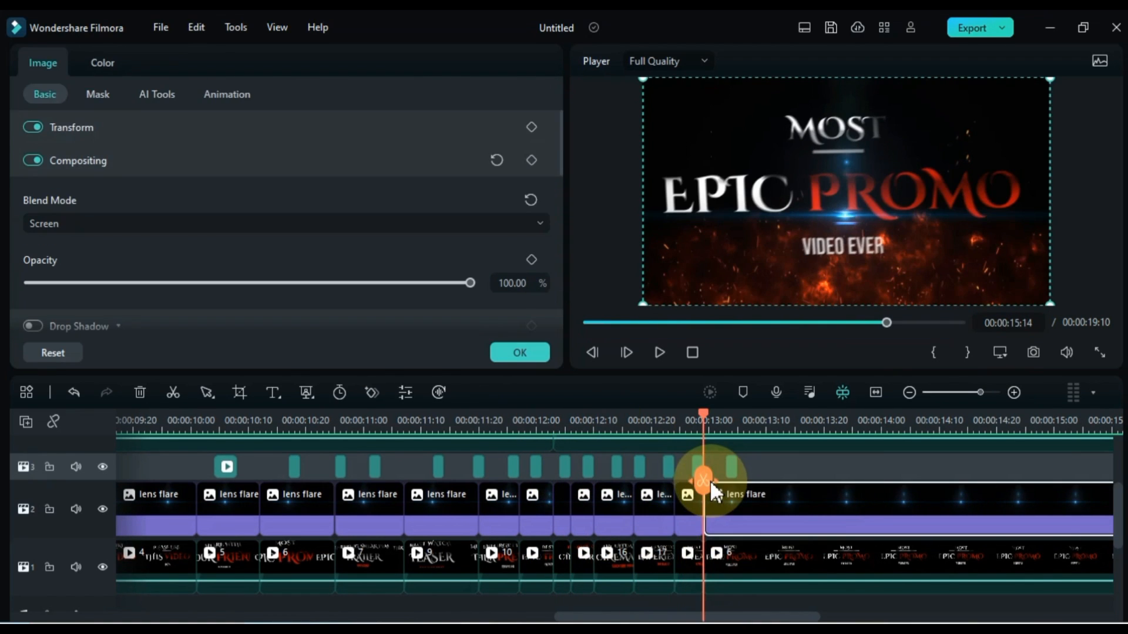
Apply the Orb Twist 4 transition to the start of the lens flare piece above title clip 1 and shorten the transition slightly.
left_click_drag(776, 617, 506, 598)
left_click_drag(663, 429, 478, 442)
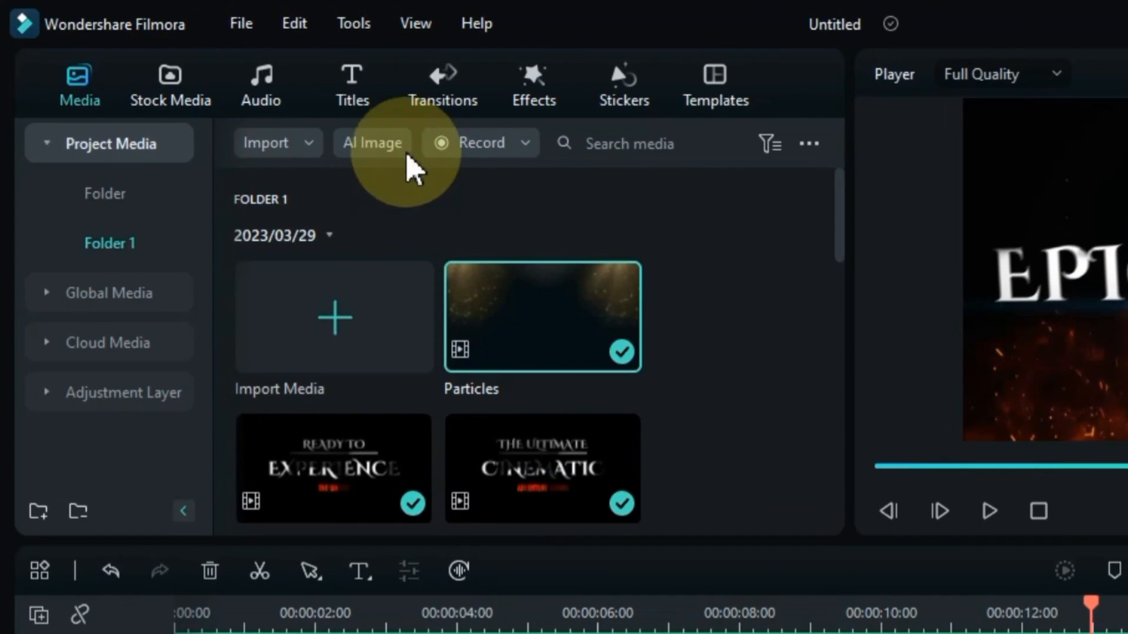
left_click(374, 94)
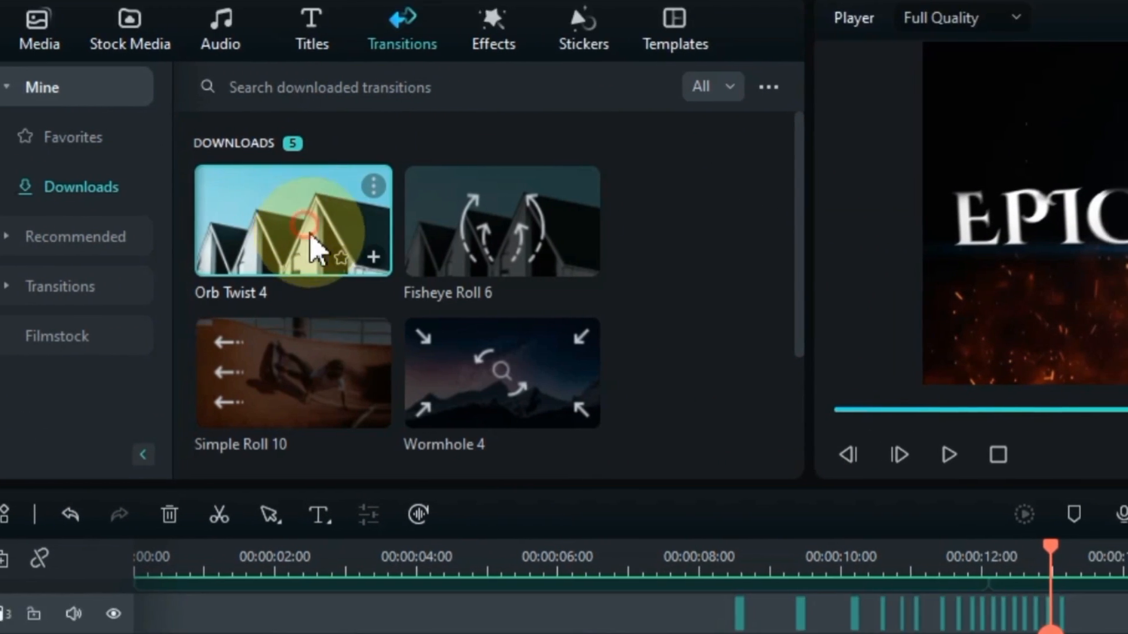
left_click_drag(347, 297, 634, 633)
left_click_drag(432, 428, 413, 453)
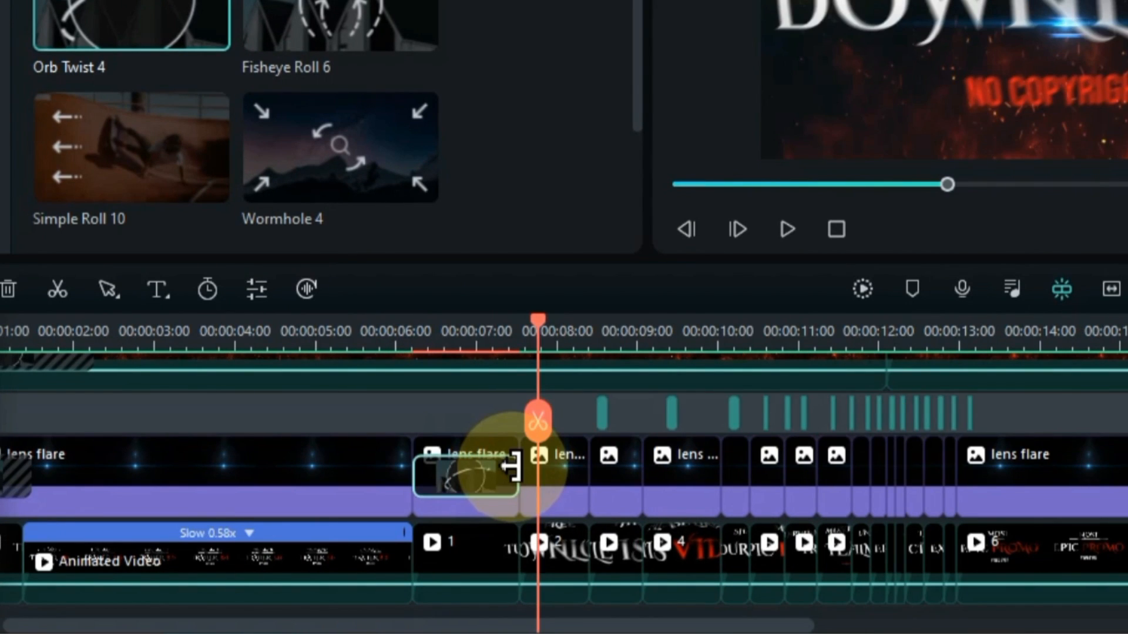
mouse_move(510, 467)
left_mouse_down()
mouse_move(478, 469)
mouse_move(492, 468)
left_mouse_up()
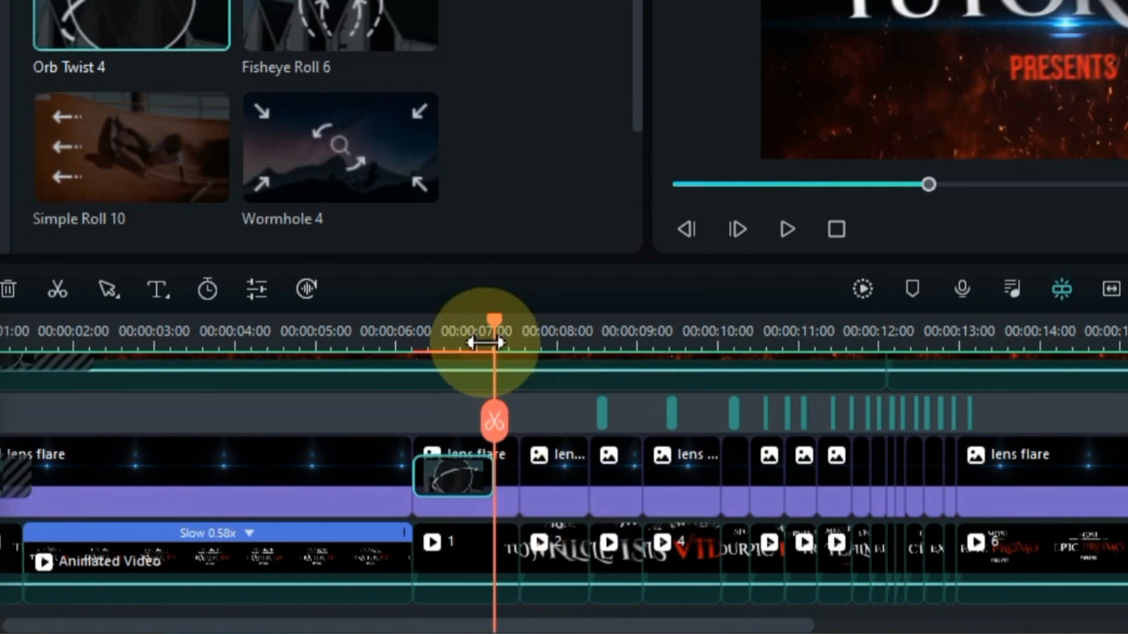
left_click_drag(486, 338, 447, 336)
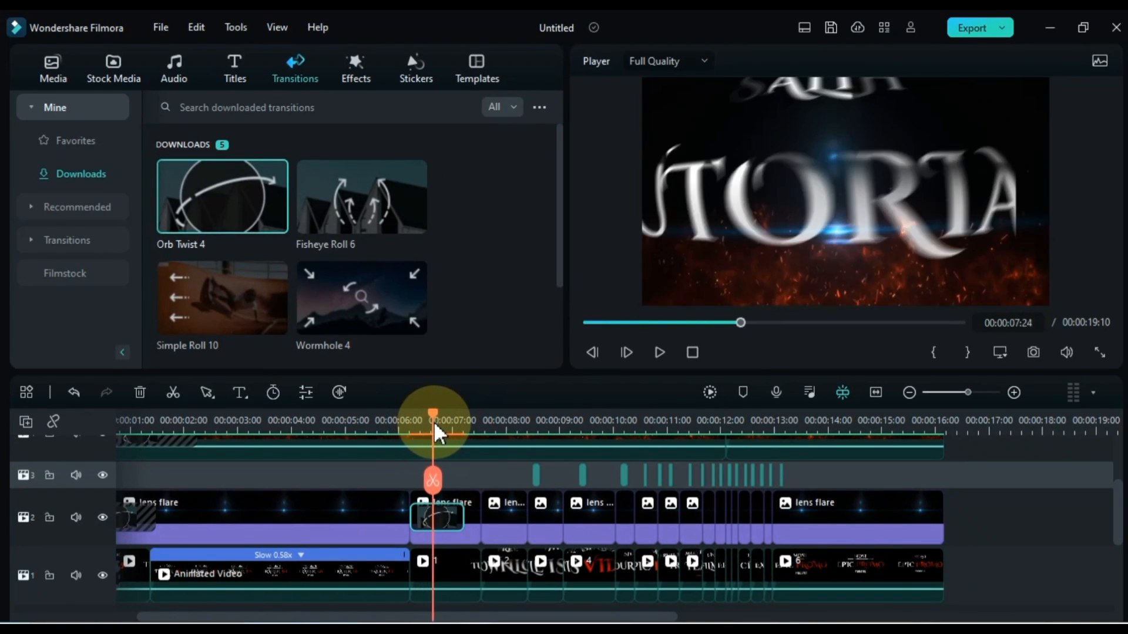
mouse_move(434, 423)
left_mouse_down()
mouse_move(402, 426)
mouse_move(455, 427)
left_mouse_up()
Apply the Orb Twist 4 transition to the lens flare pieces above title clips 2 and 3.
left_click_drag(248, 201, 492, 527)
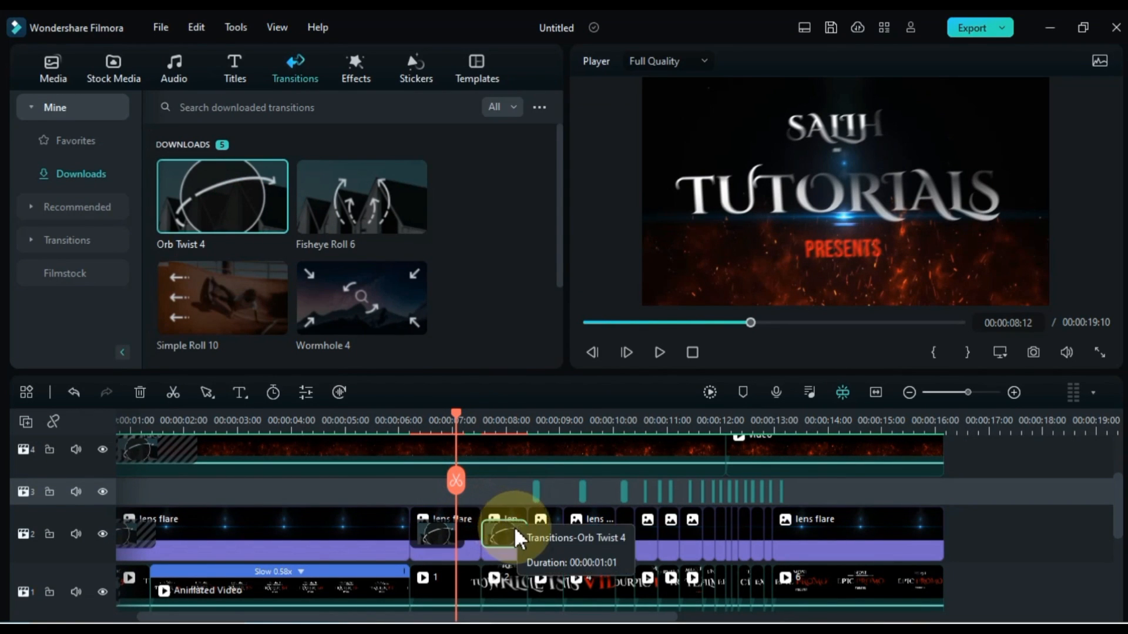
left_click_drag(455, 418, 507, 435)
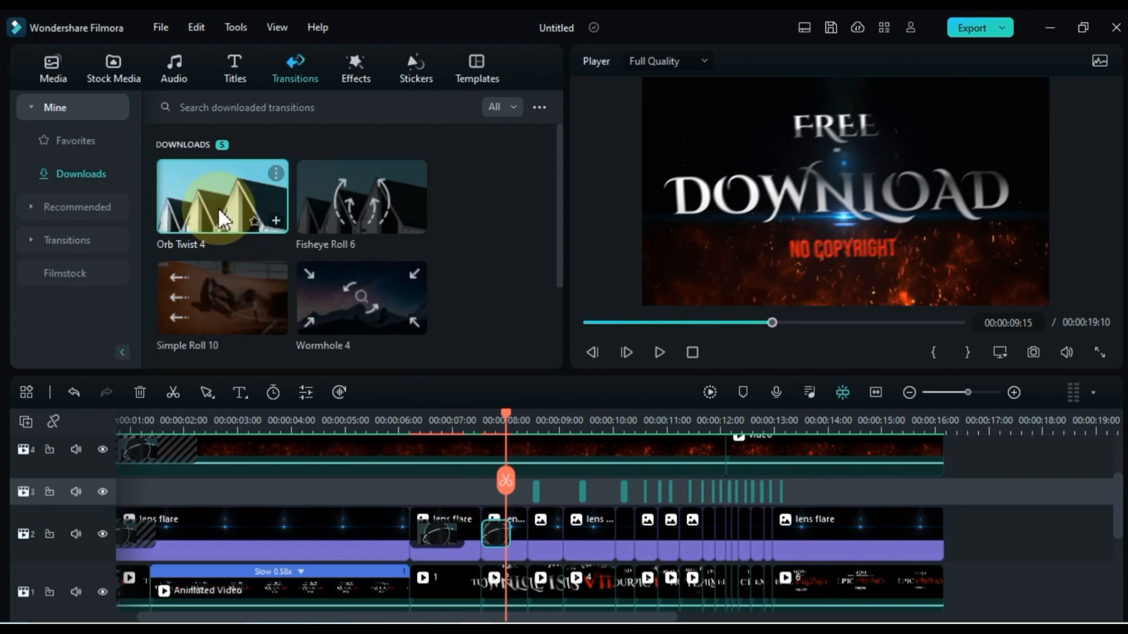
left_click_drag(218, 206, 544, 528)
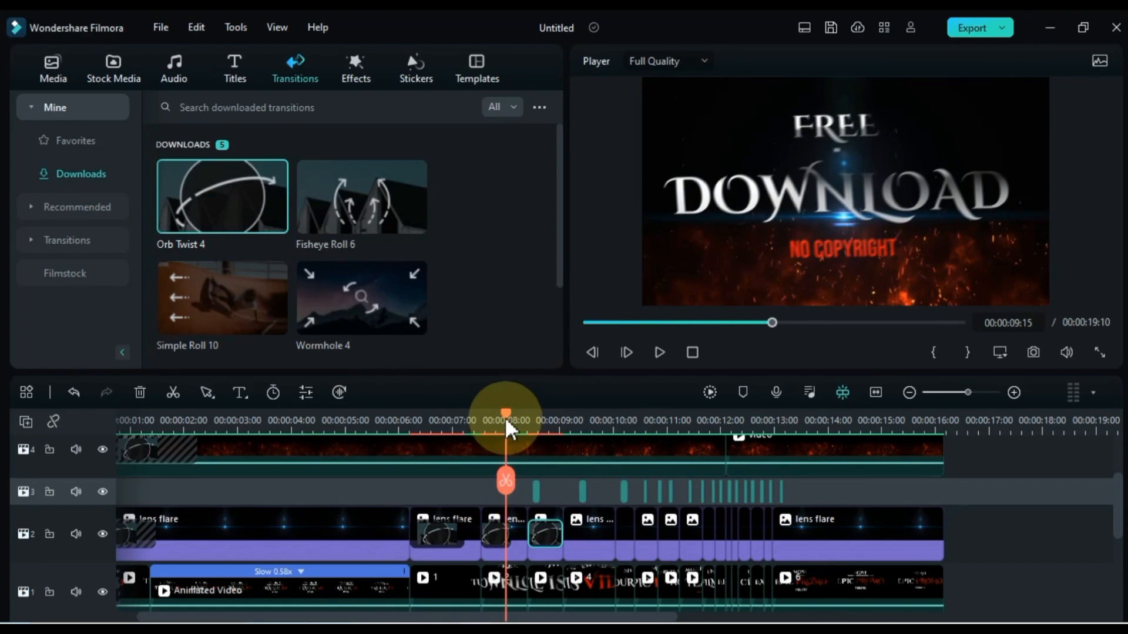
left_click_drag(505, 421, 556, 429)
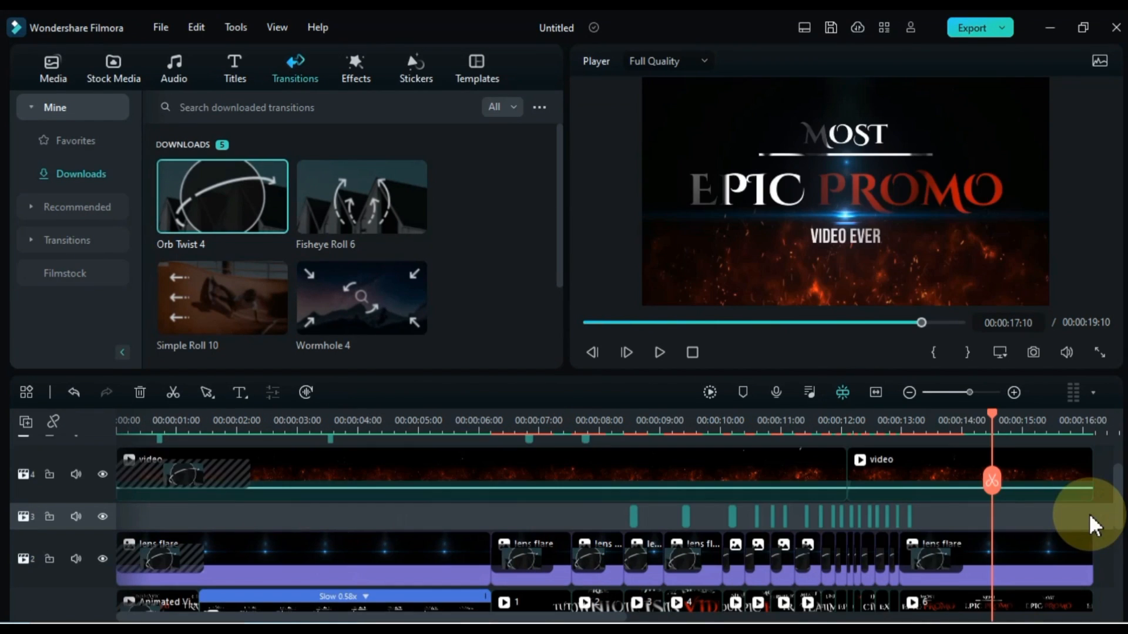
Play the trailer from the beginning to review the lens flare, fire and transitions.
scroll(1088, 512, "down", 2)
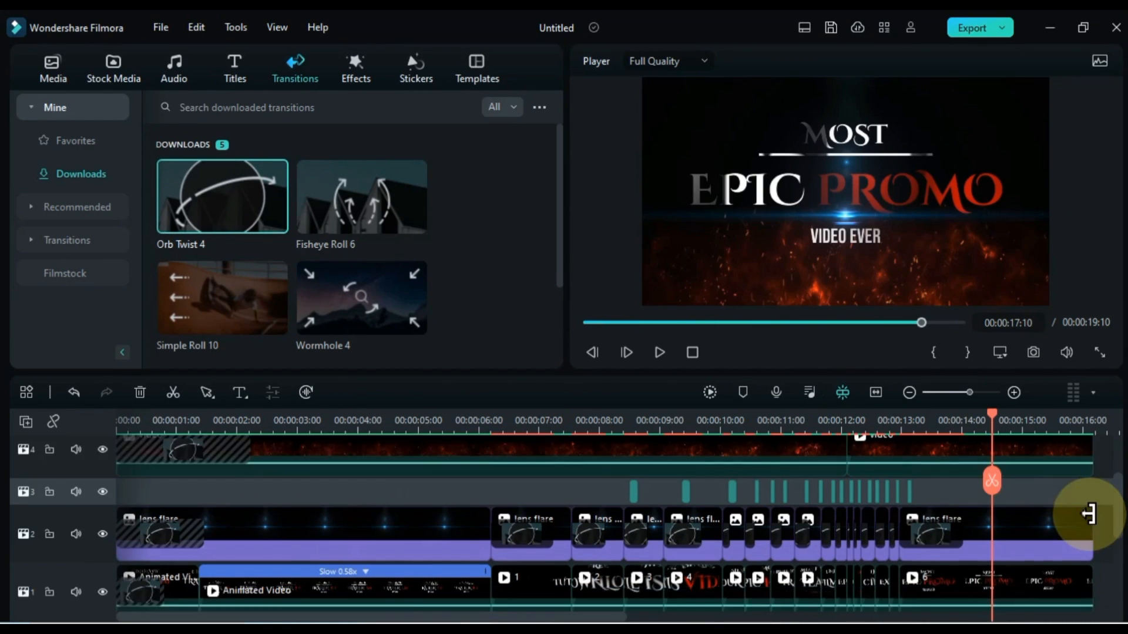
scroll(1088, 513, "up", 2)
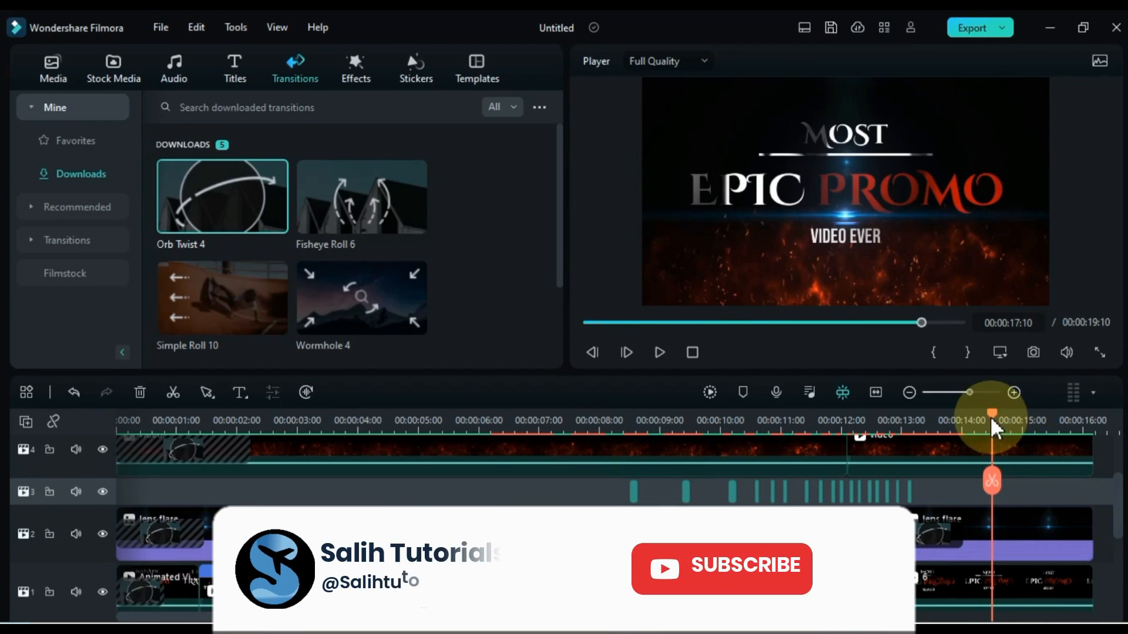
left_click_drag(989, 416, 23, 511)
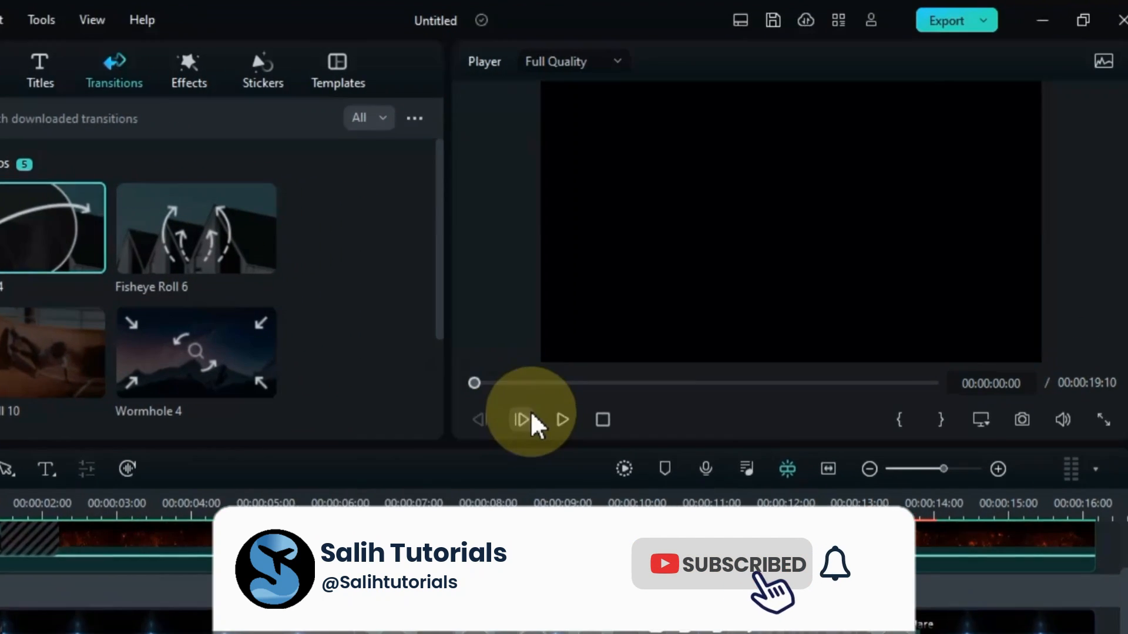
left_click(659, 353)
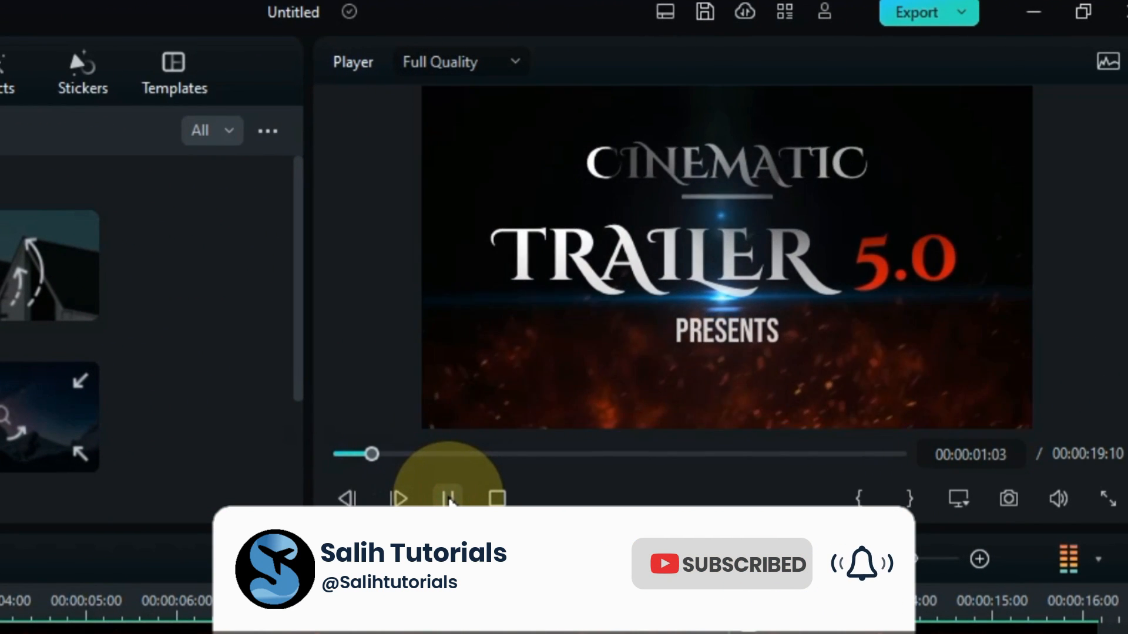